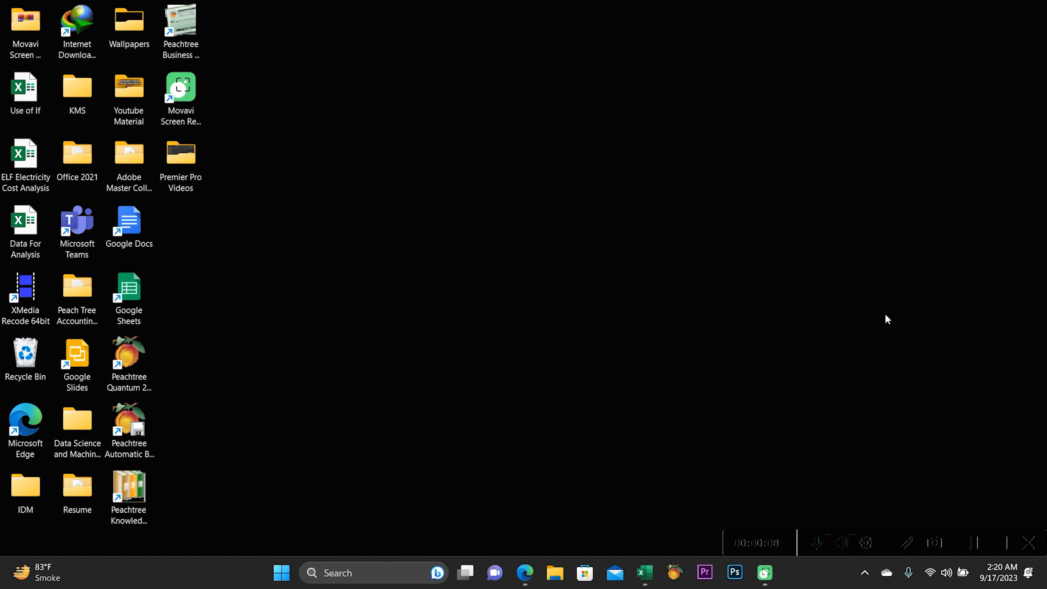
# Switch to the Use of If workbook in Excel and look through its worksheets' names.
pyautogui.click(645, 573)
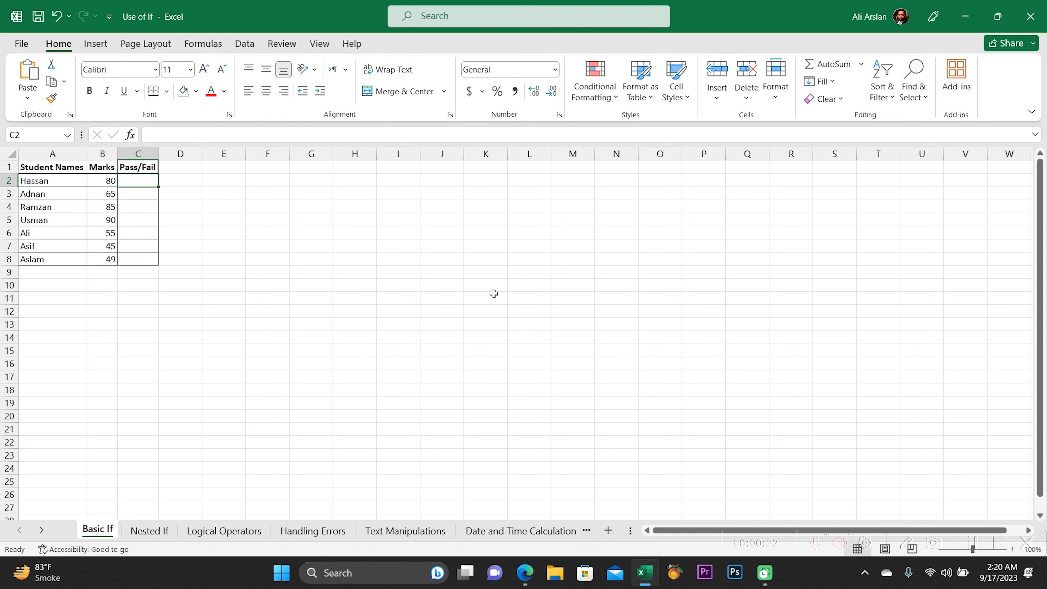
pyautogui.click(416, 323)
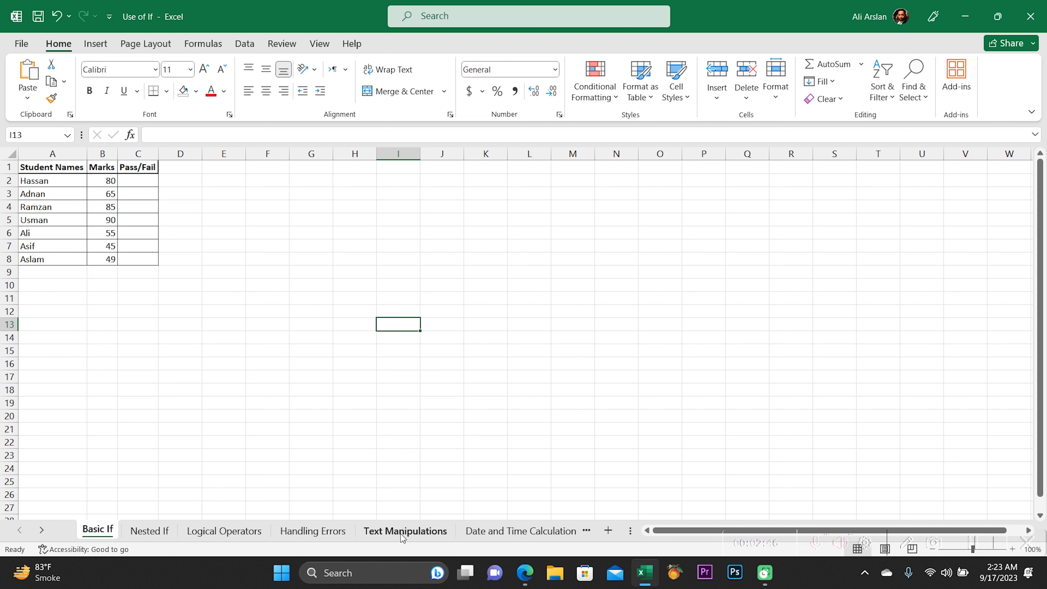
pyautogui.click(468, 532)
pyautogui.hscroll(4, 471, 537)
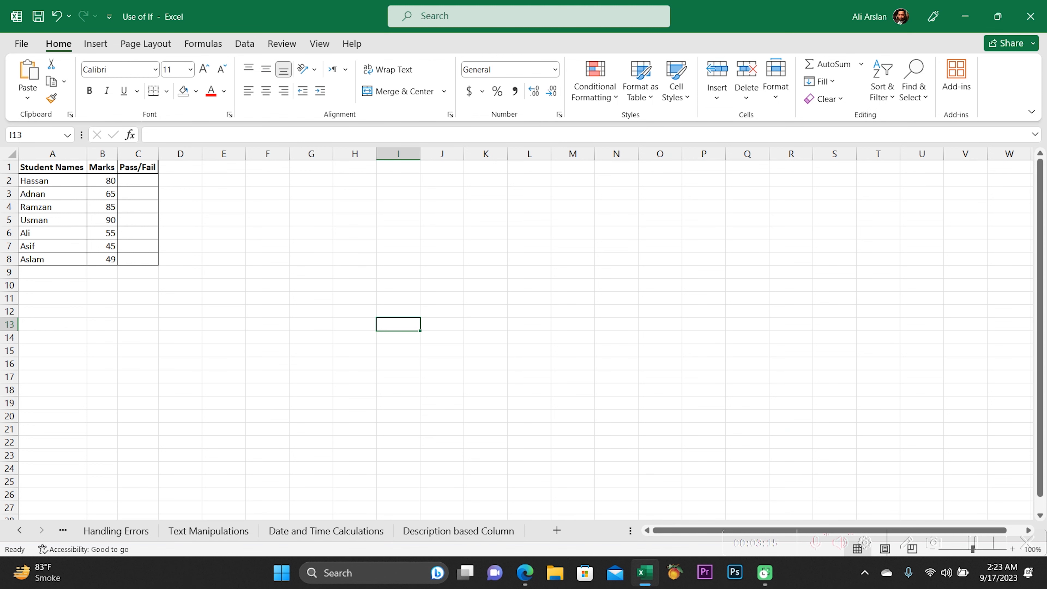
pyautogui.click(21, 532)
pyautogui.click(21, 532)
pyautogui.click(21, 532)
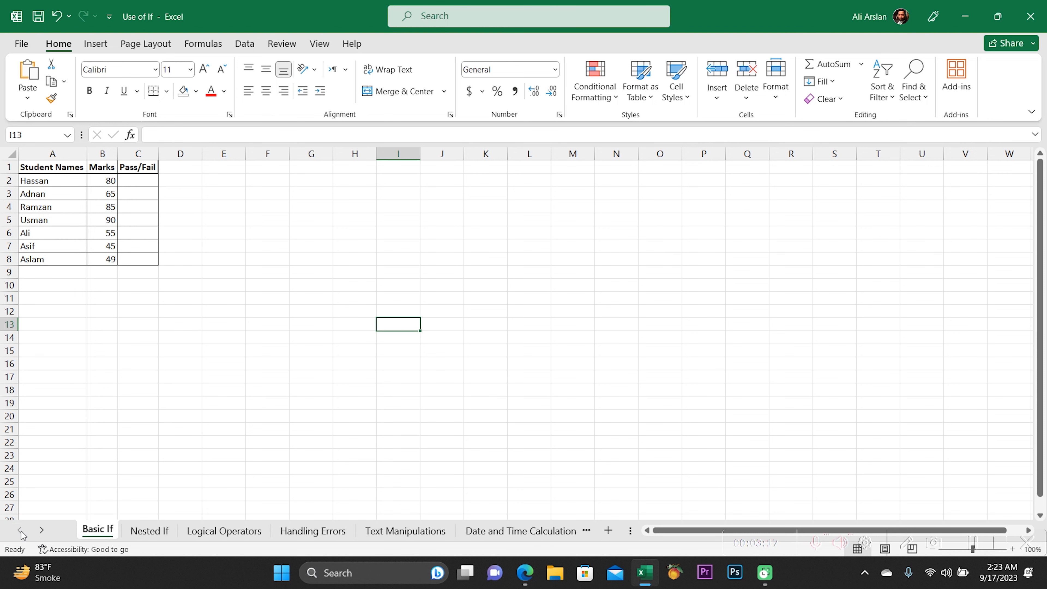
# Review the Student Names, Marks and Pass/Fail headings on the Basic If sheet, ending at cell C2.
pyautogui.click(138, 180)
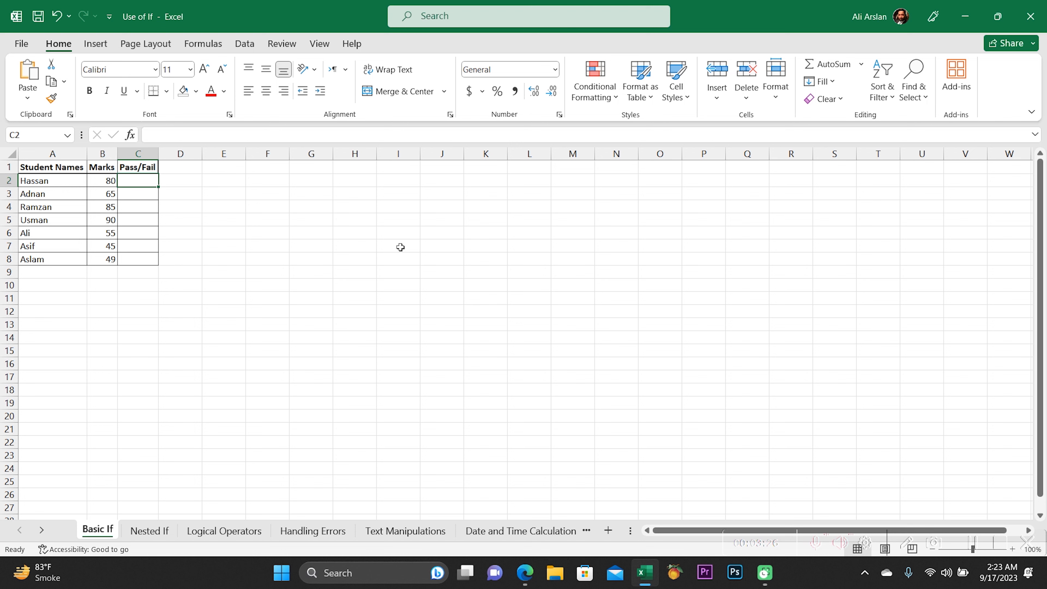
pyautogui.press('Left')
pyautogui.press('Left')
pyautogui.press('Up')
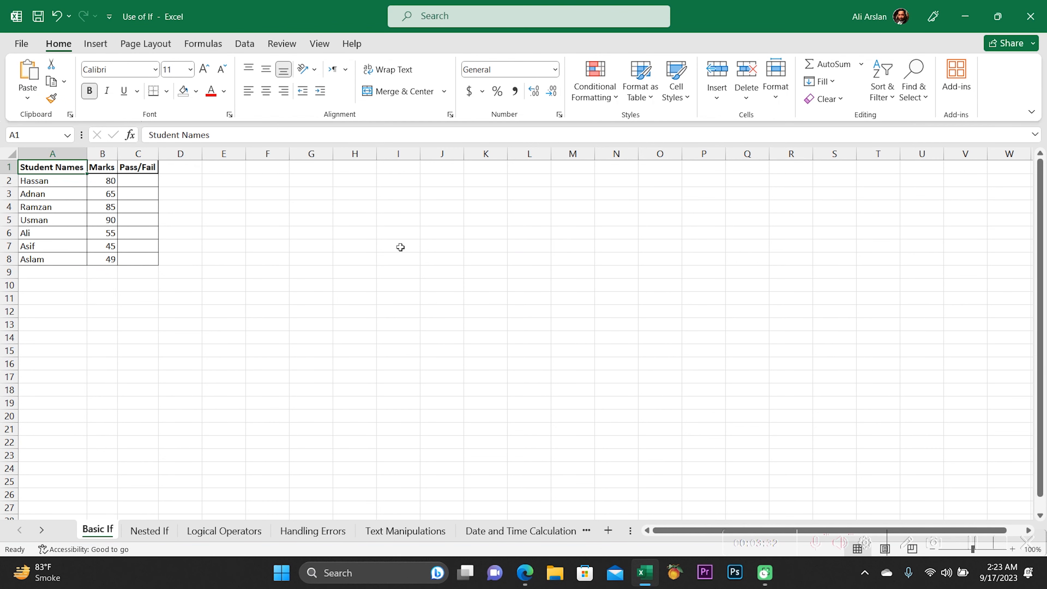
pyautogui.press('Right')
pyautogui.press('Right')
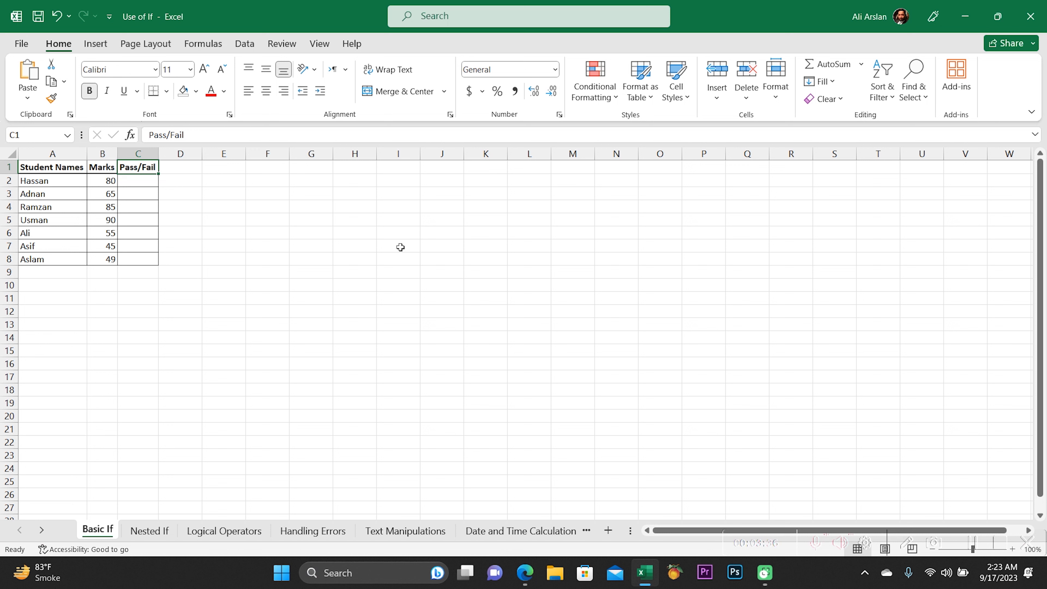
pyautogui.press('Down')
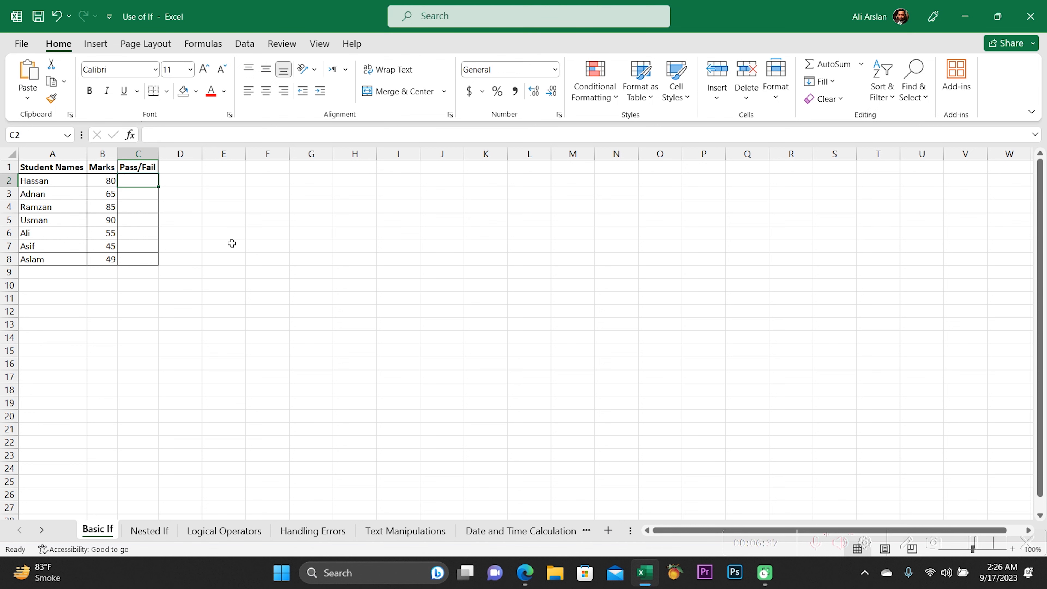
# Enter the formula =IF(B2>=50,"Pass","Fail") in cell C2 of the Basic If sheet.
pyautogui.write('=if')
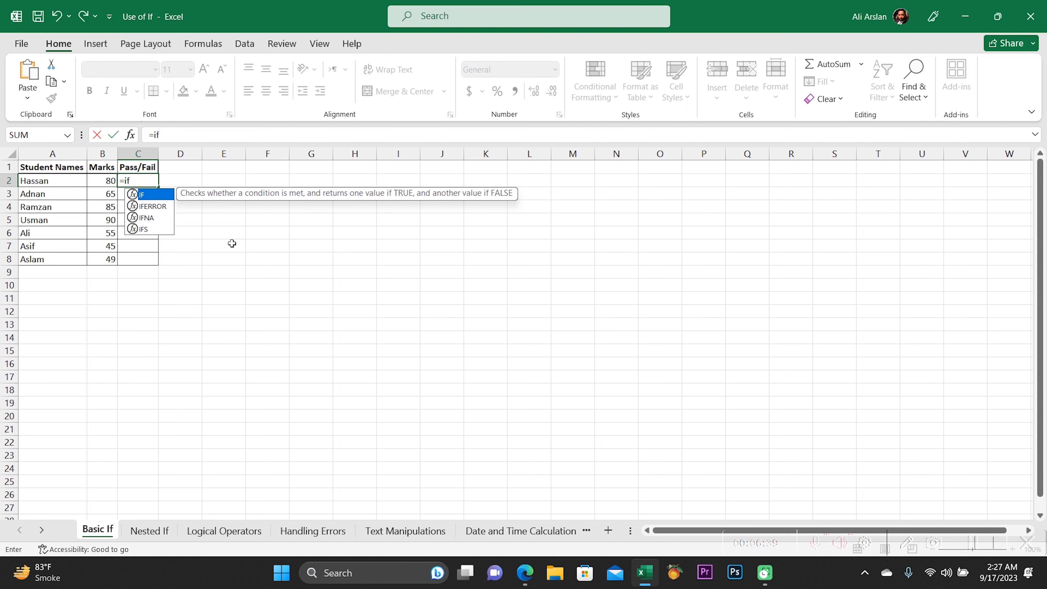
pyautogui.press('Tab')
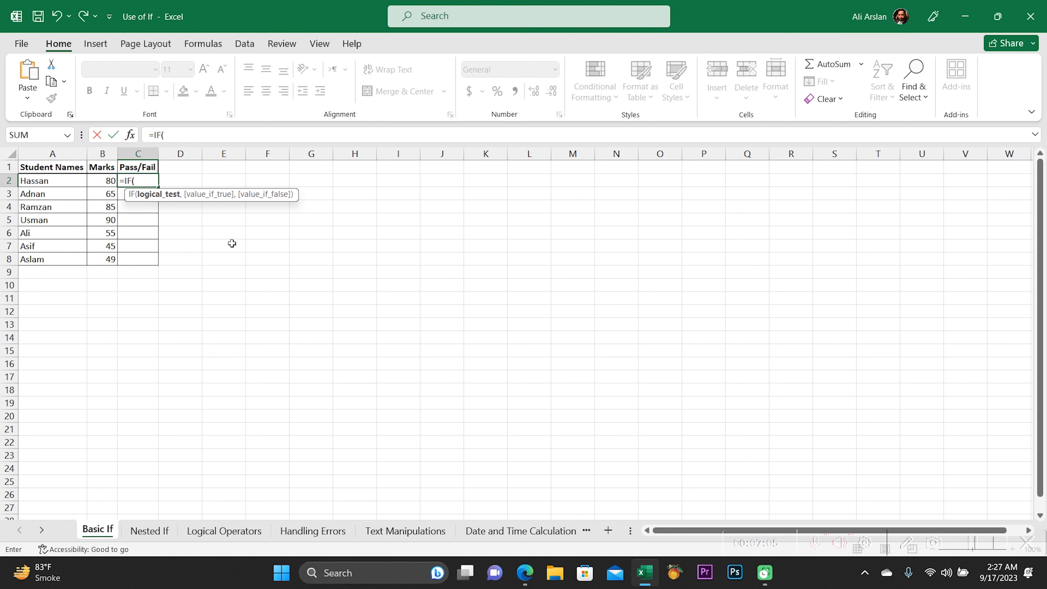
pyautogui.click(110, 182)
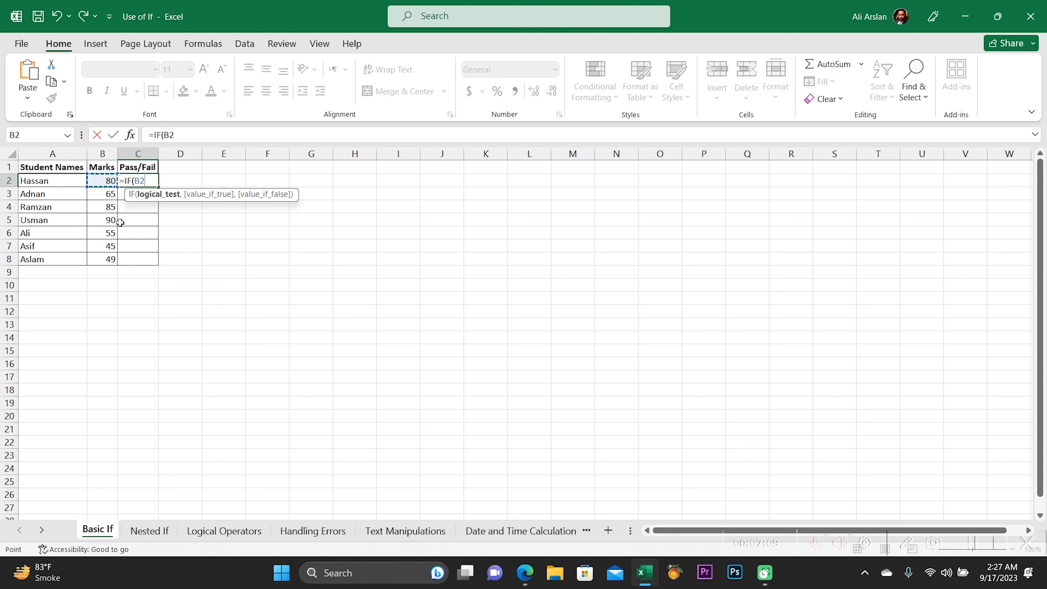
pyautogui.write('>')
pyautogui.press('BackSpace')
pyautogui.write('=50,')
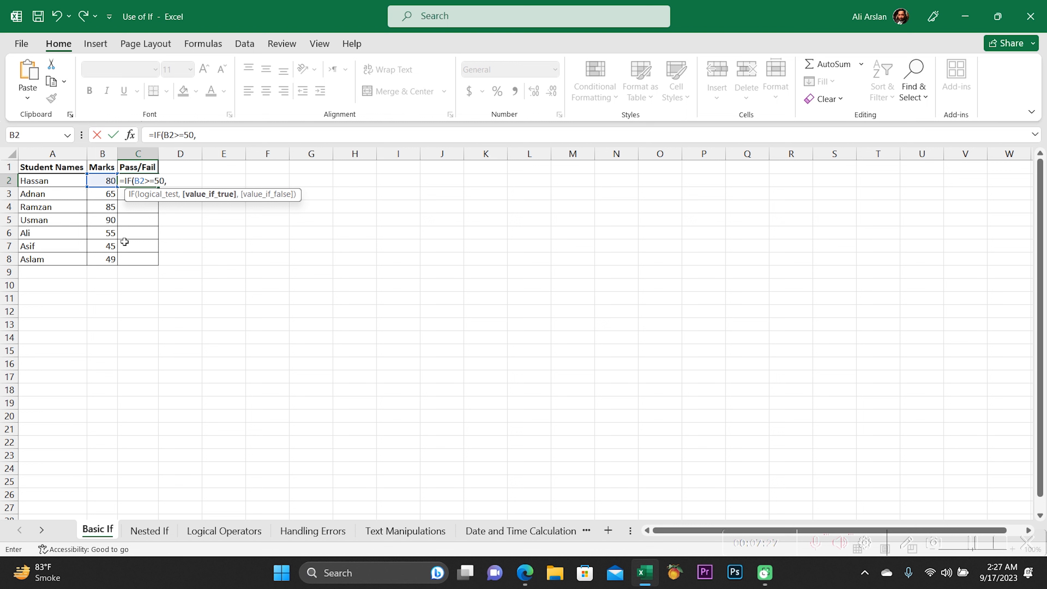
pyautogui.write('"Pass"')
pyautogui.write(',')
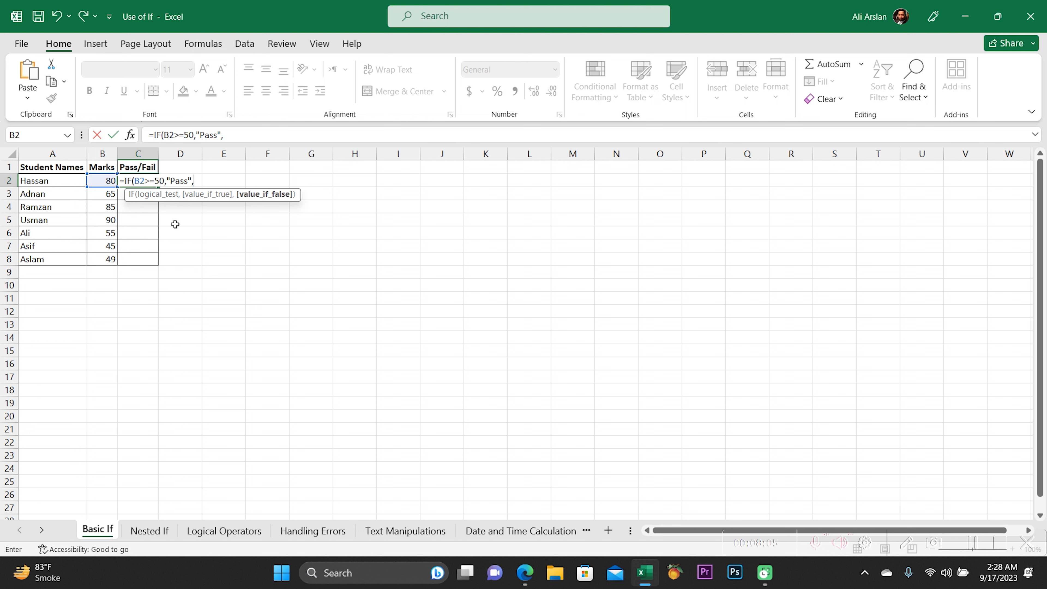
pyautogui.write('"Fail')
pyautogui.write('")')
pyautogui.press('Return')
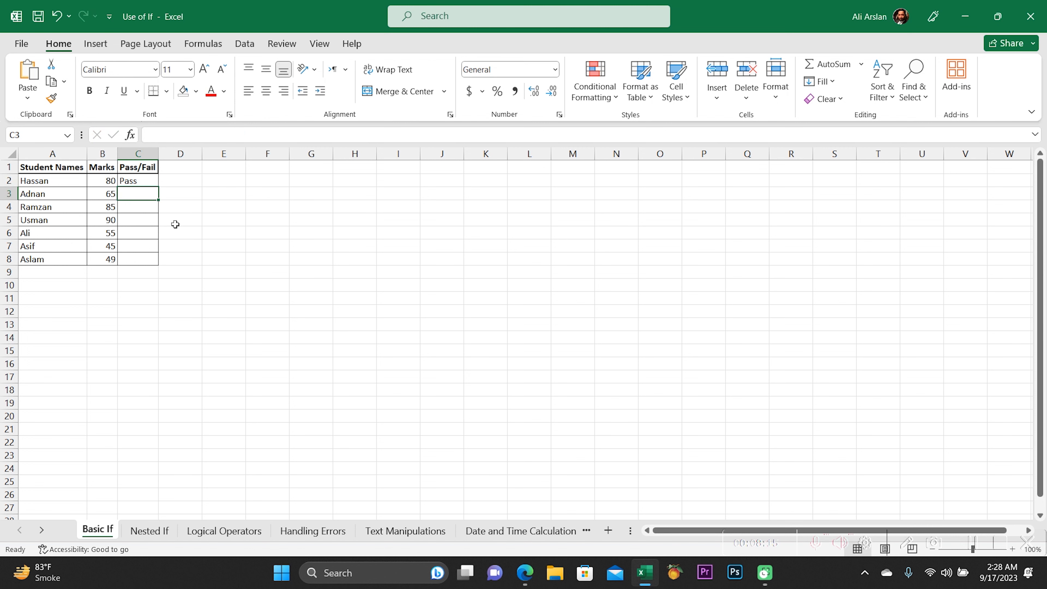
# Fill the Pass/Fail formula from cell C2 down through C8.
pyautogui.press('Up')
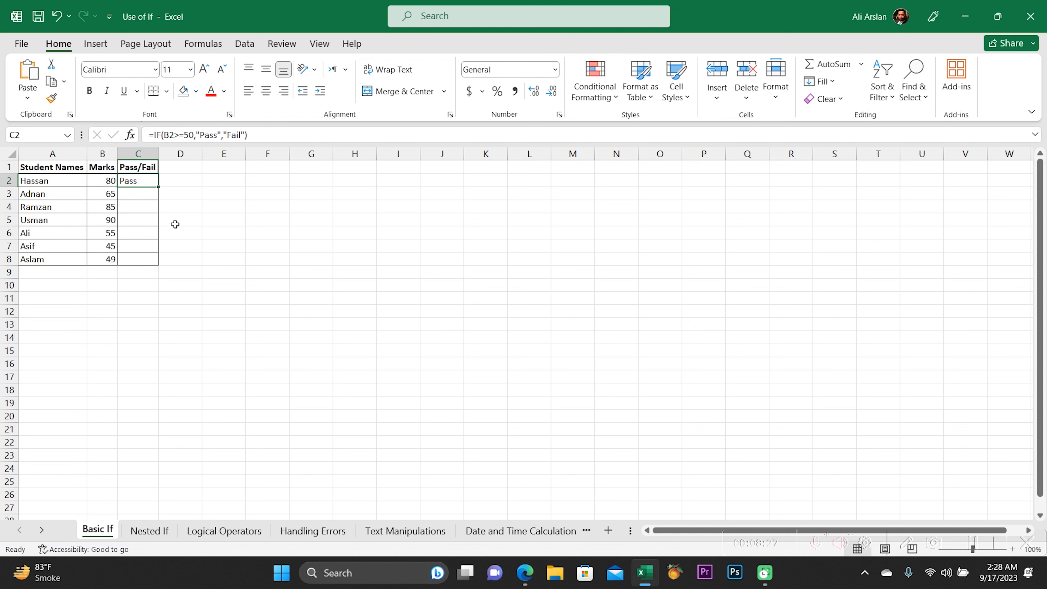
pyautogui.hotkey('shift', 'Down')
pyautogui.hotkey('shift', 'Down')
pyautogui.hotkey('shift', 'Down')
pyautogui.hotkey('shift', 'Down')
pyautogui.hotkey('shift', 'Down')
pyautogui.hotkey('shift', 'Down')
pyautogui.press('Up')
pyautogui.press('Down')
pyautogui.hotkey('shift', 'Down')
pyautogui.hotkey('shift', 'Down')
pyautogui.hotkey('shift', 'Down')
pyautogui.hotkey('shift', 'Down')
pyautogui.hotkey('shift', 'Down')
pyautogui.hotkey('shift', 'Down')
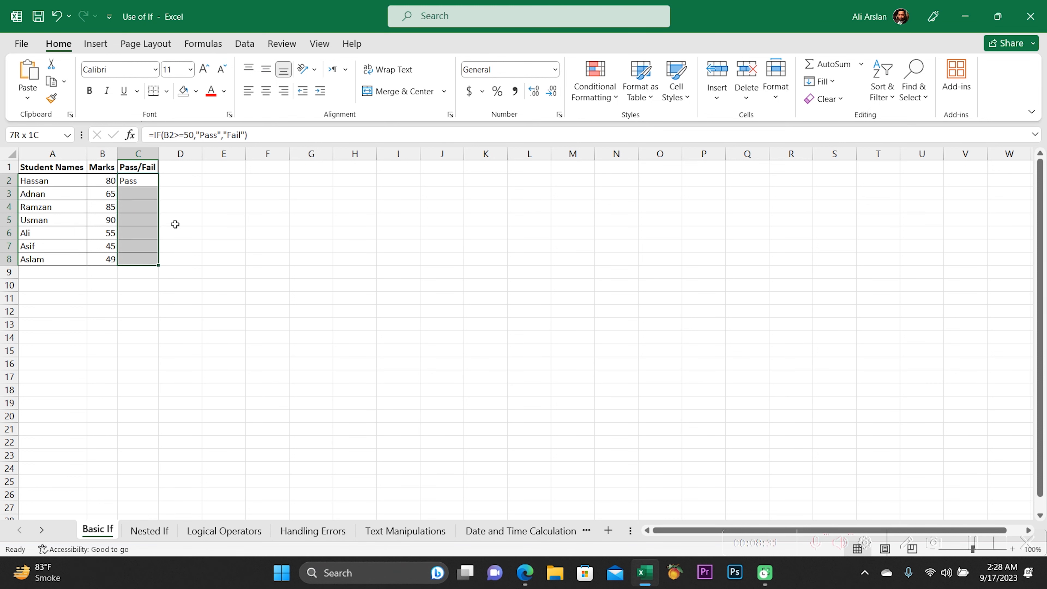
pyautogui.hotkey('ctrl', 'd')
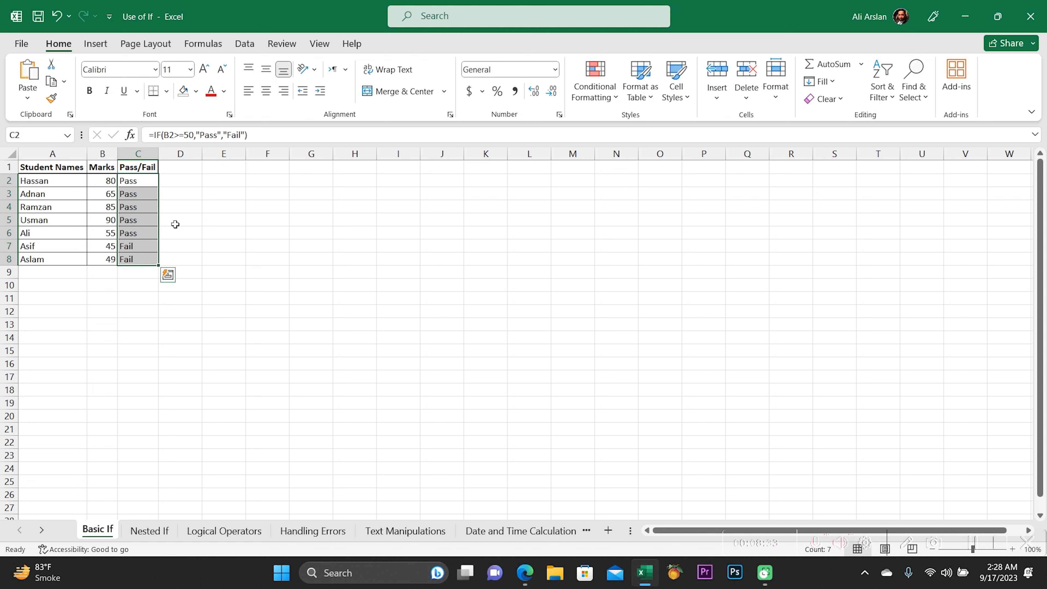
# Check the filled Pass/Fail results and set the marks in cell B6 to 50.
pyautogui.press('Left')
pyautogui.press('Right')
pyautogui.press('Down')
pyautogui.press('Down')
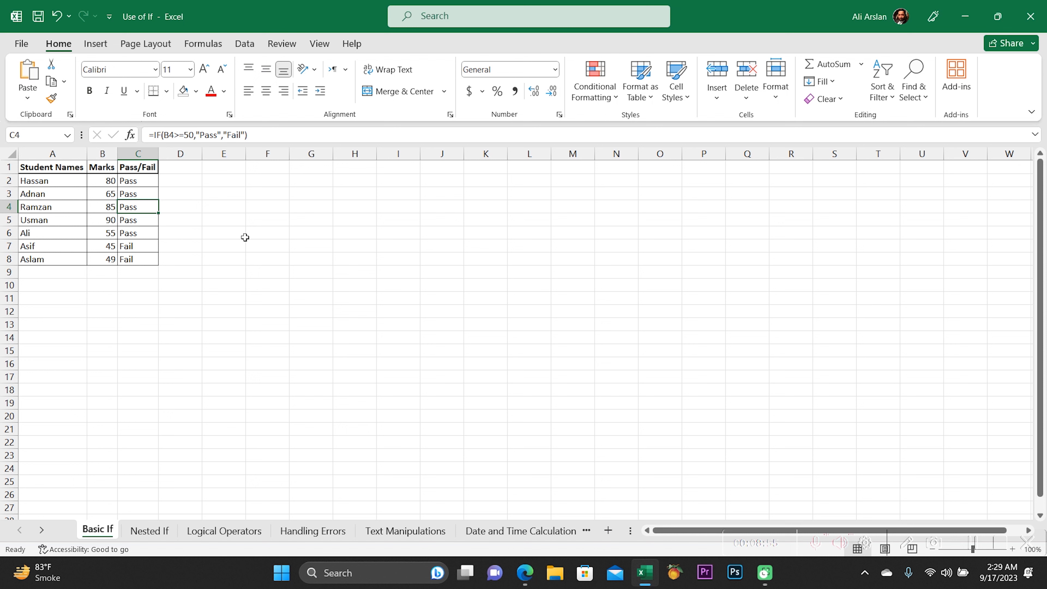
pyautogui.press('Left')
pyautogui.press('Down')
pyautogui.press('Down')
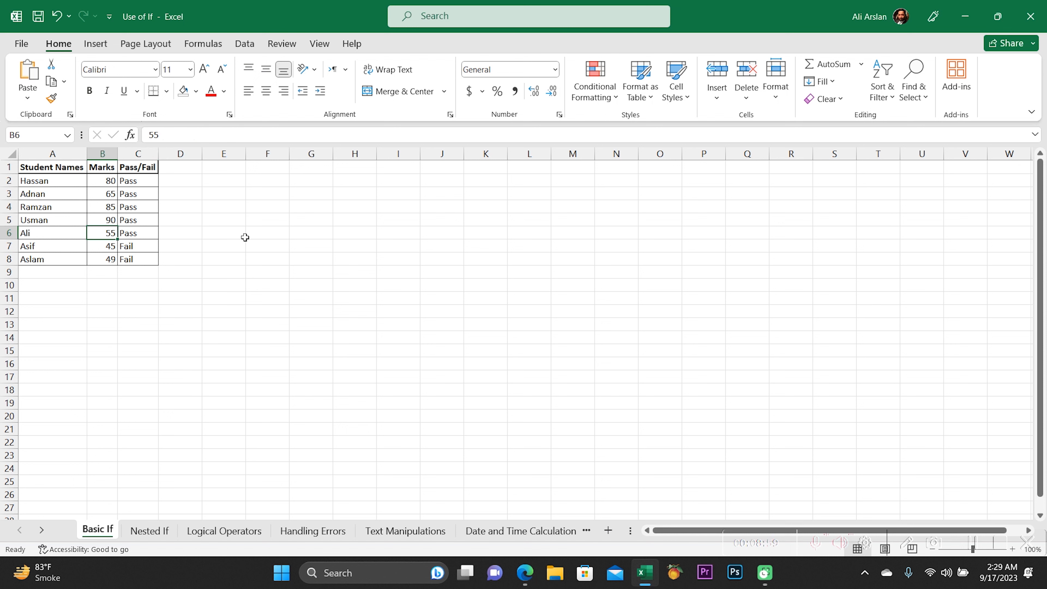
pyautogui.write('50')
pyautogui.press('Return')
# Compare the marks in column B with the Pass/Fail formulas and results in column C.
pyautogui.press('Right')
pyautogui.press('Up')
pyautogui.press('Up')
pyautogui.press('Up')
pyautogui.press('Up')
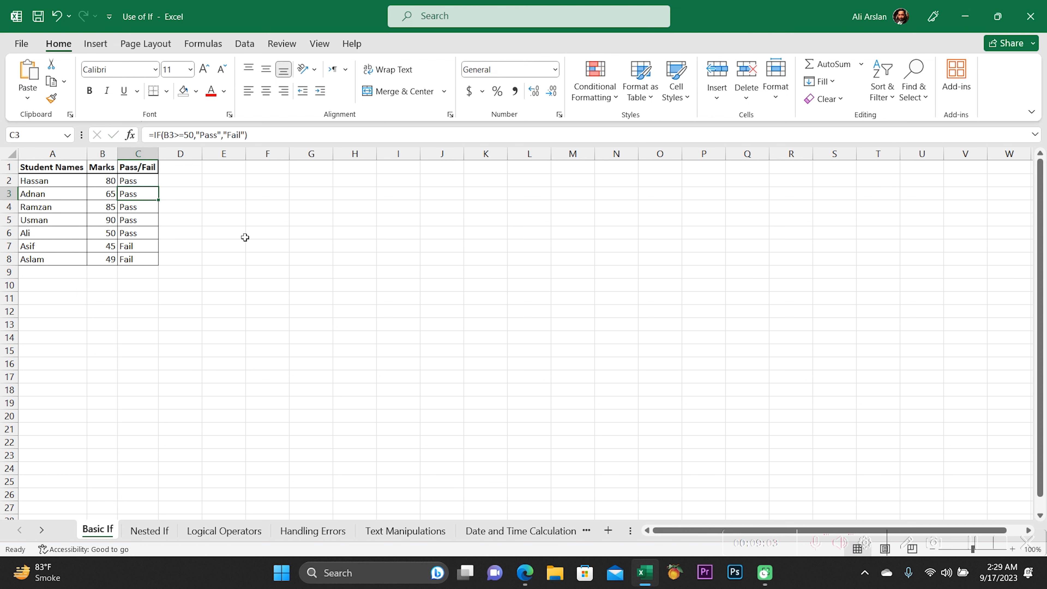
pyautogui.press('Up')
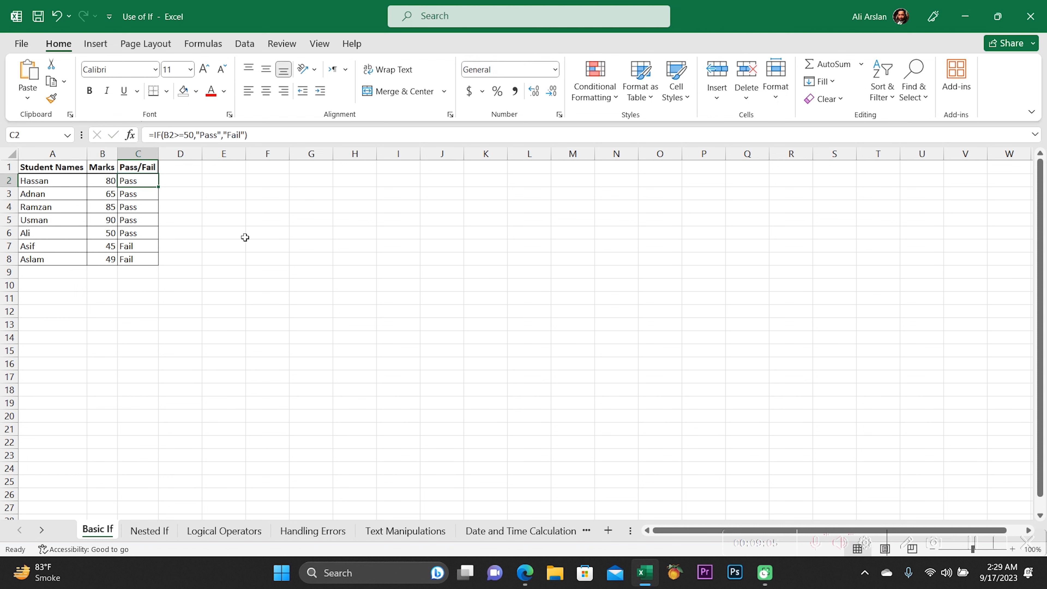
pyautogui.press('Left')
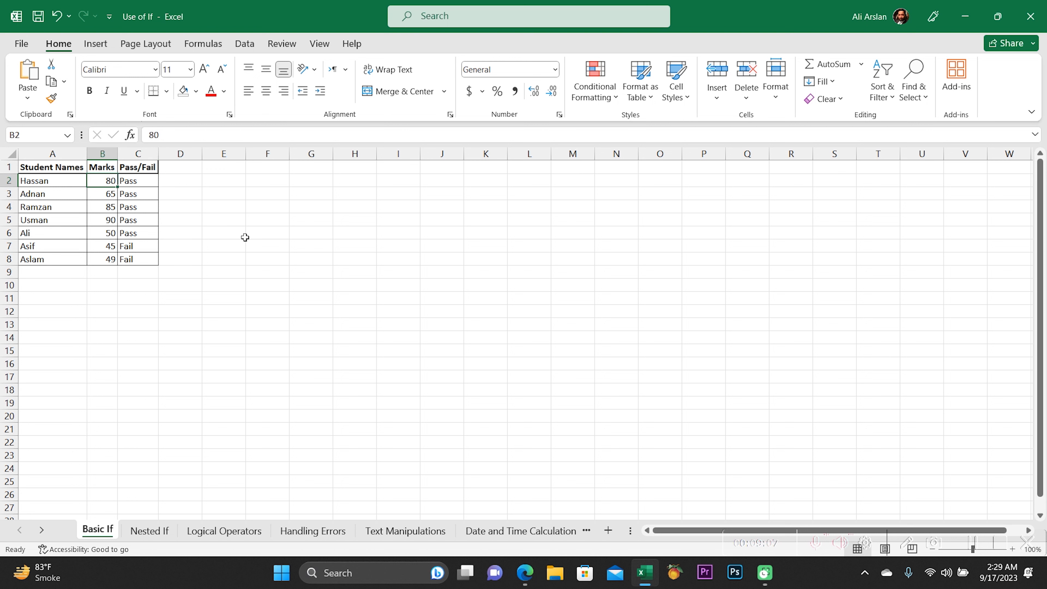
pyautogui.press('Right')
pyautogui.press('Down')
pyautogui.press('Down')
pyautogui.press('Down')
pyautogui.press('Down')
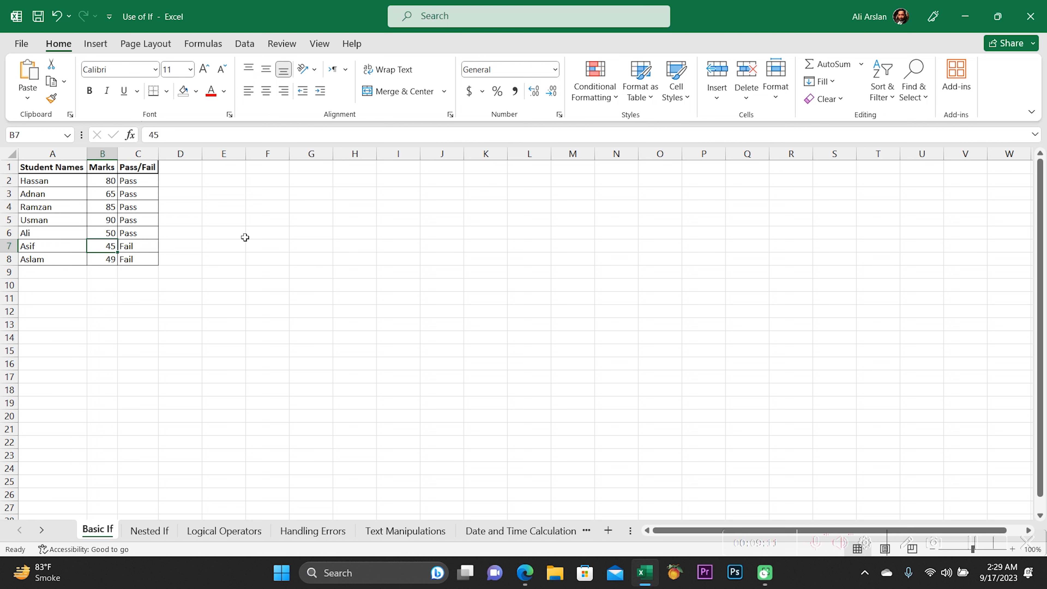
pyautogui.press('Down')
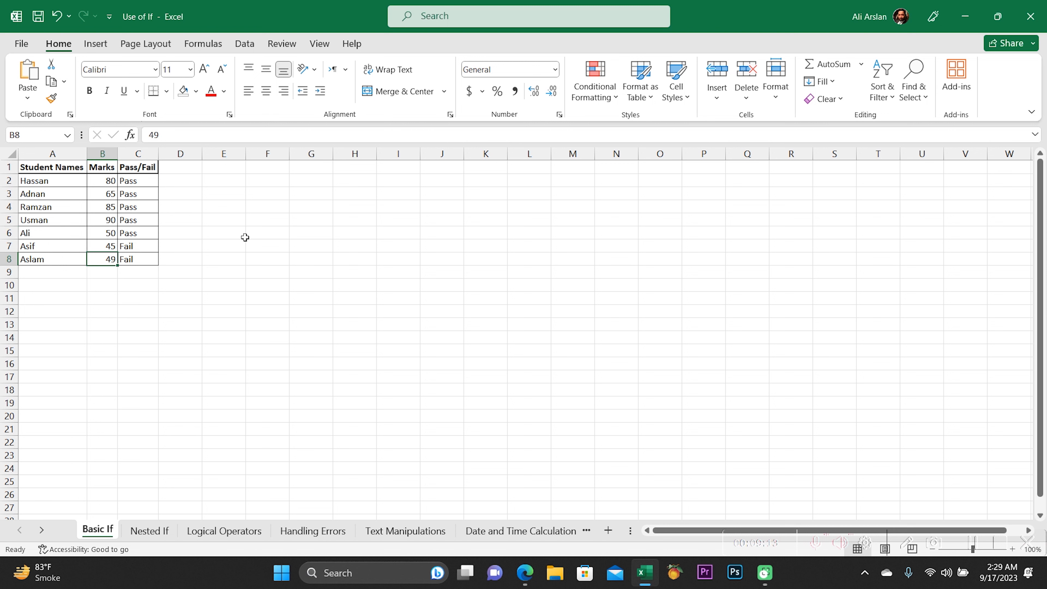
pyautogui.press('Right')
pyautogui.press('Up')
pyautogui.press('Up')
pyautogui.press('Up')
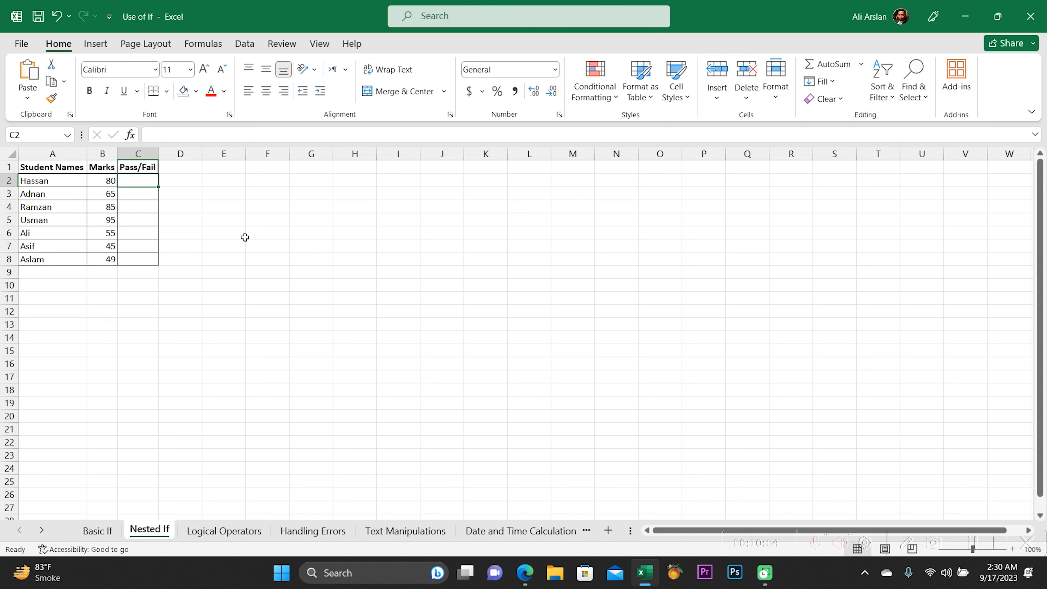
# Start a nested IF formula in cell C2 of the Nested If sheet: =IF(B2>=90,"Grade A",IF(B2>=80,"grade B",.
pyautogui.write('=')
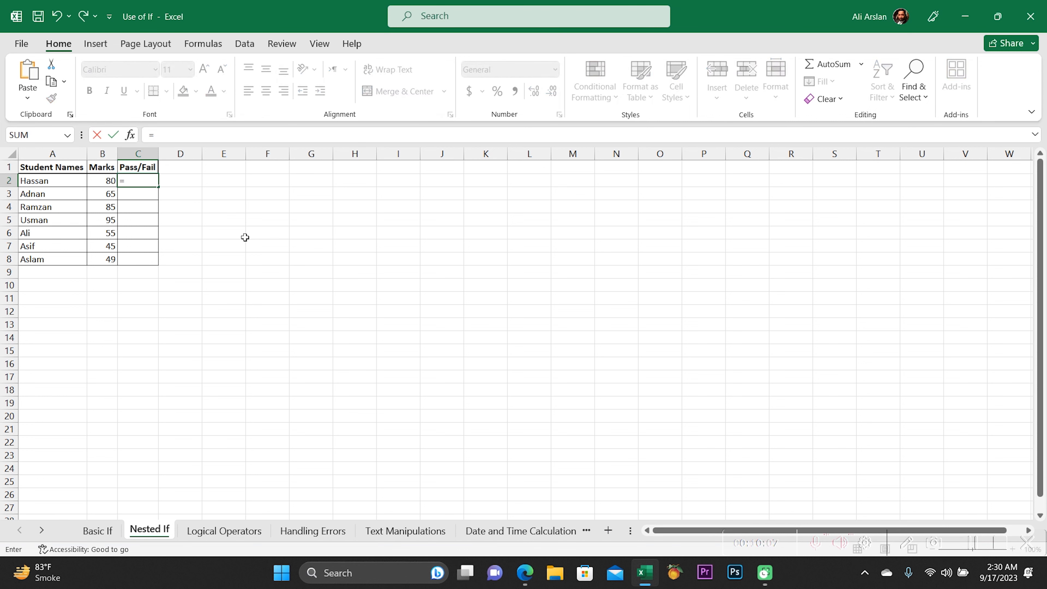
pyautogui.write('if')
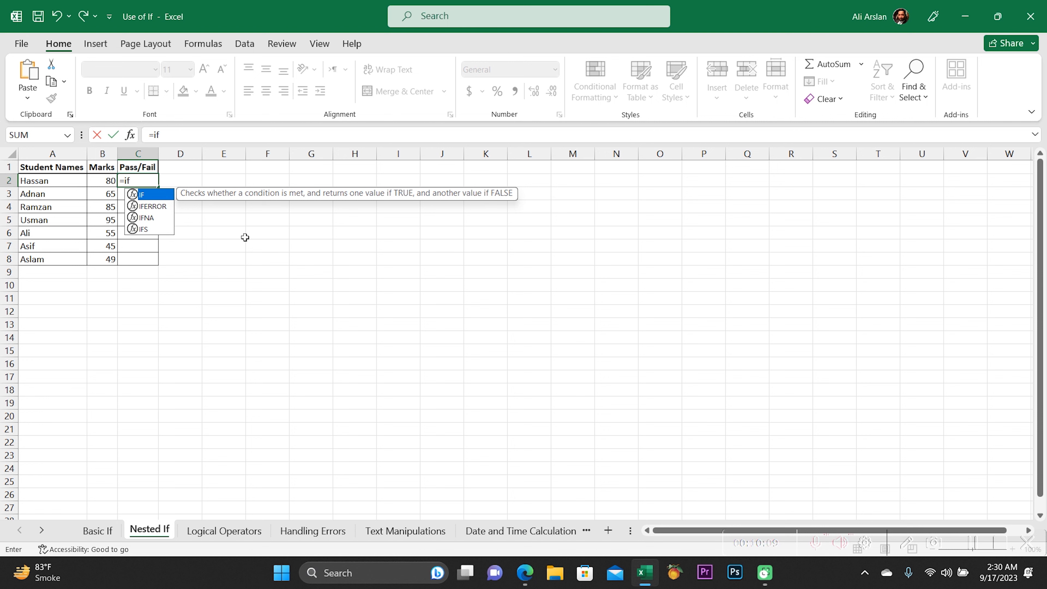
pyautogui.press('Tab')
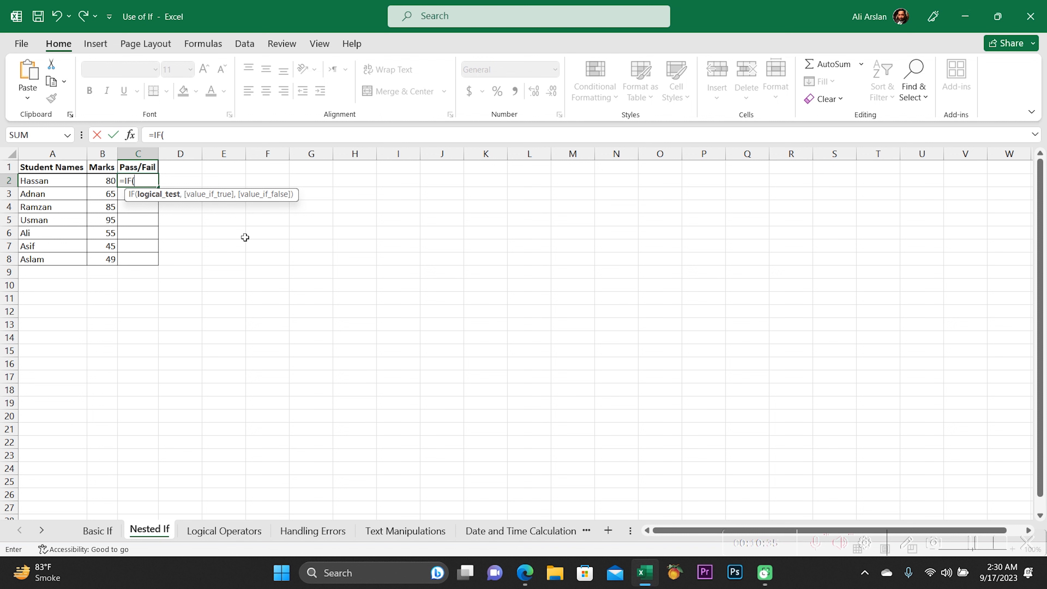
pyautogui.press('Left')
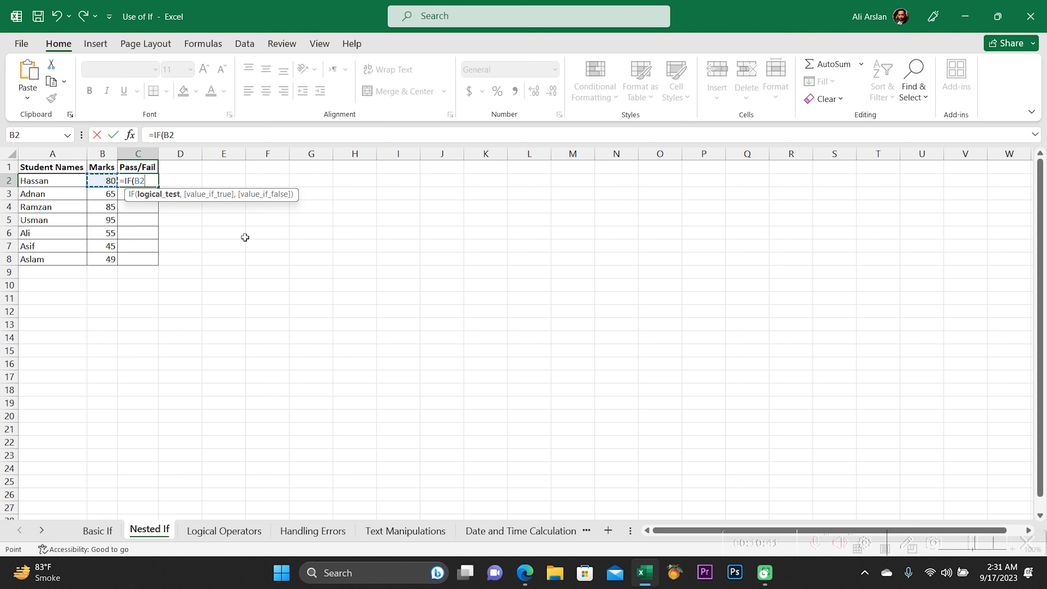
pyautogui.write('>=90,')
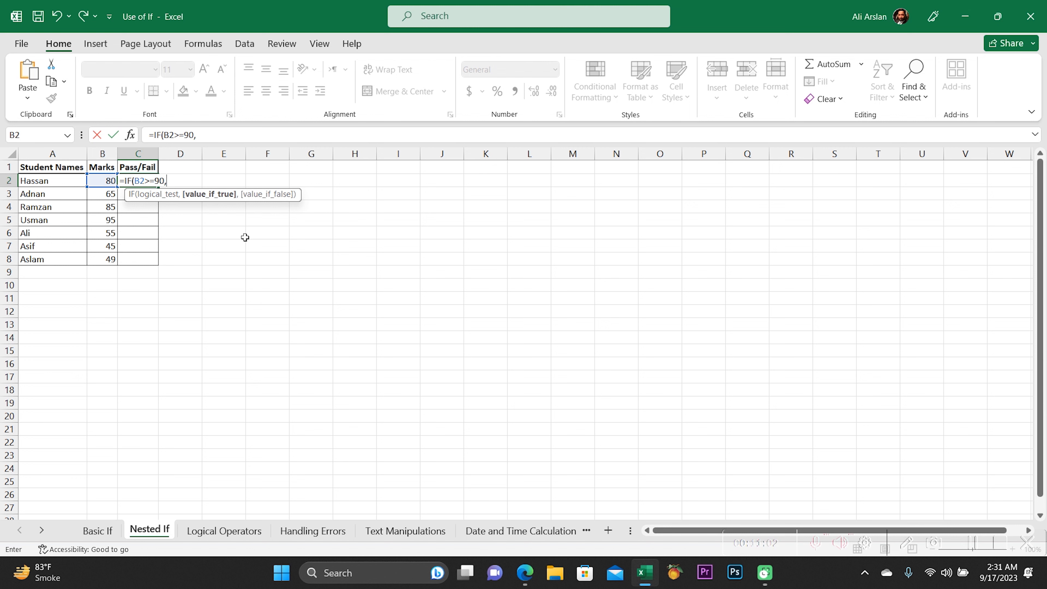
pyautogui.write('"Grade A",IF(')
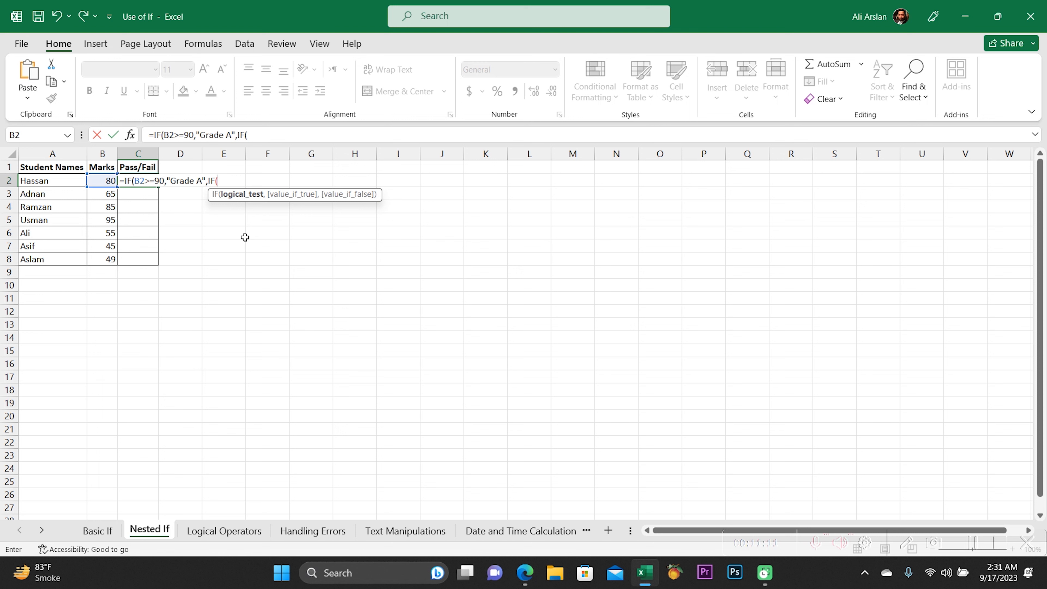
pyautogui.write('B2>=80')
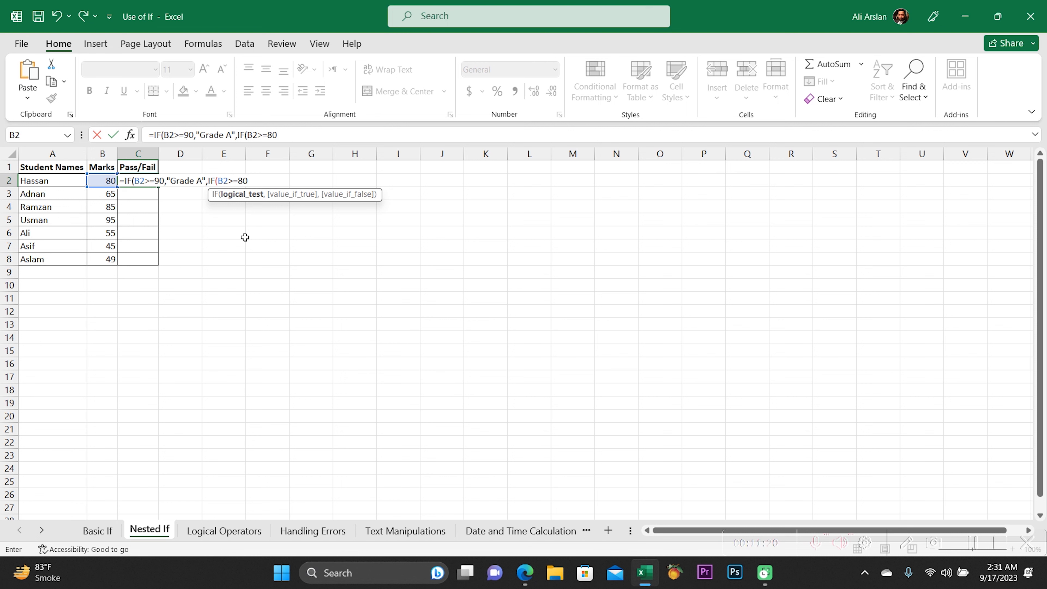
pyautogui.write(',')
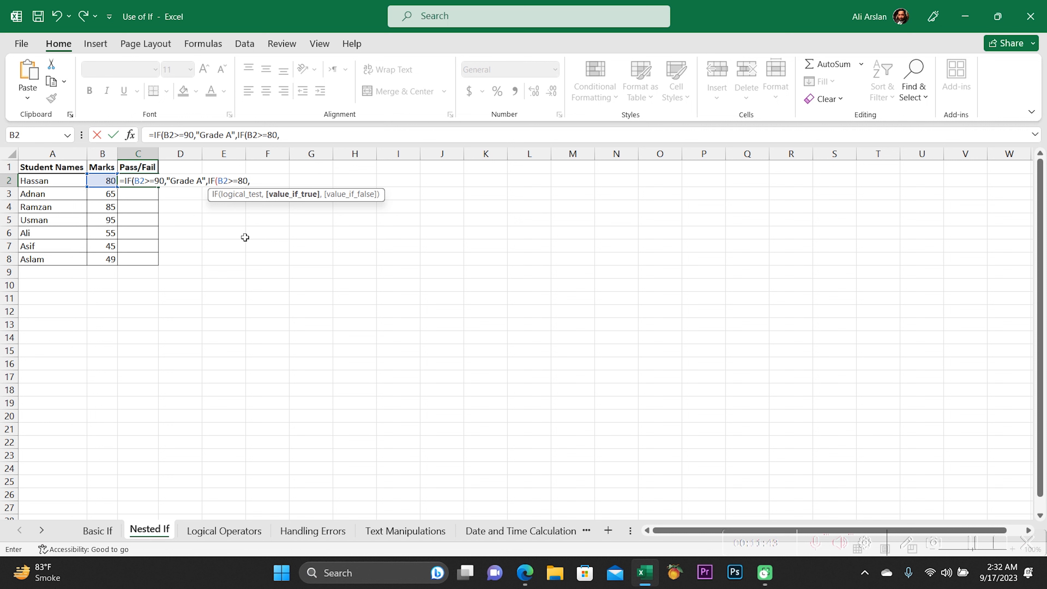
pyautogui.write('"grade B",')
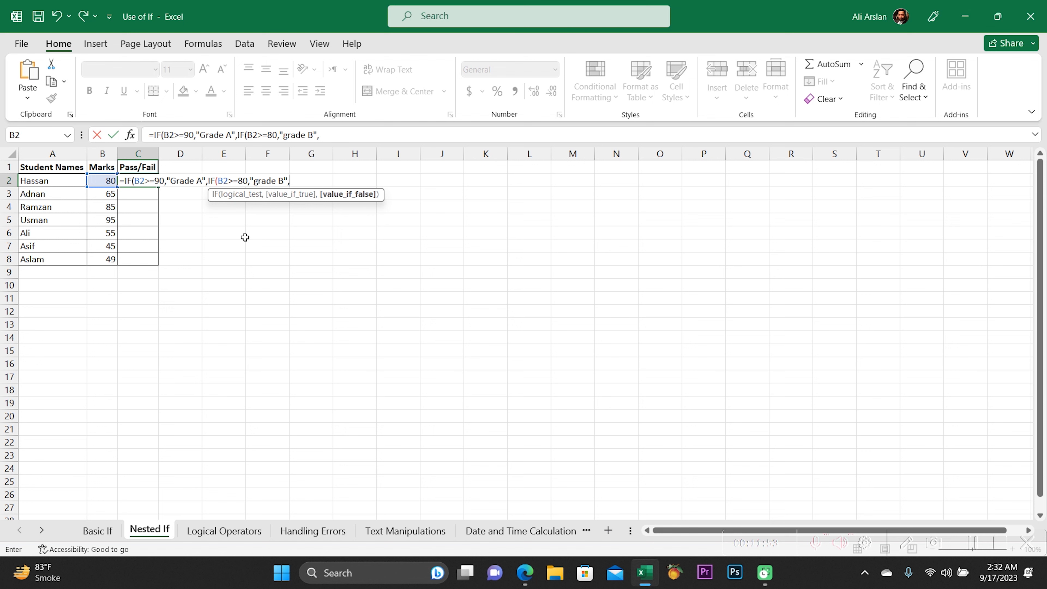
# Continue the C2 formula with a third nested test, IF(B2>=60,"Grade C","Grade D").
pyautogui.write('IF(')
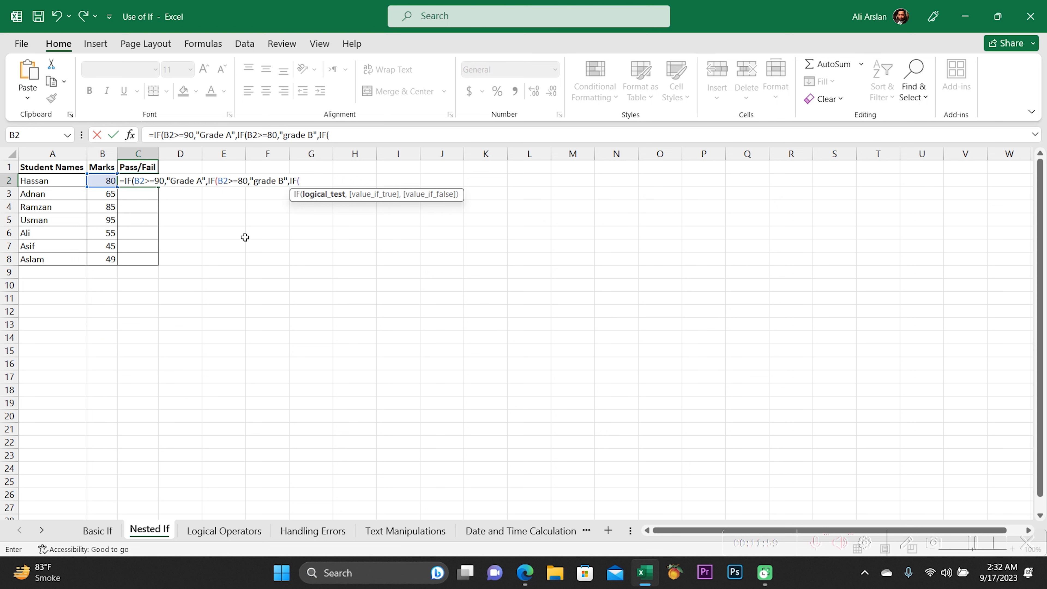
pyautogui.write('B2>=60')
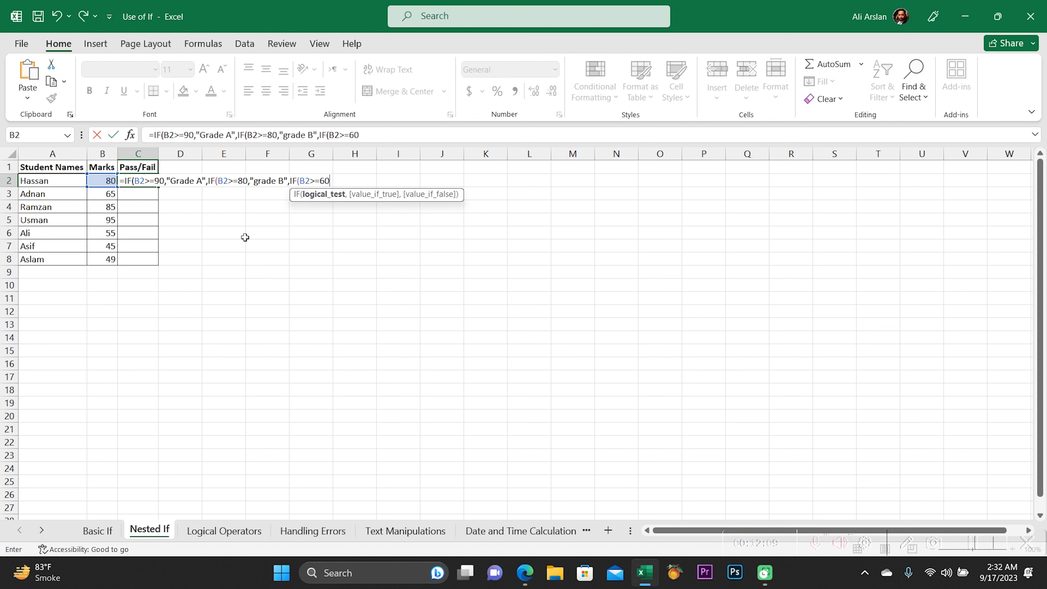
pyautogui.write(',')
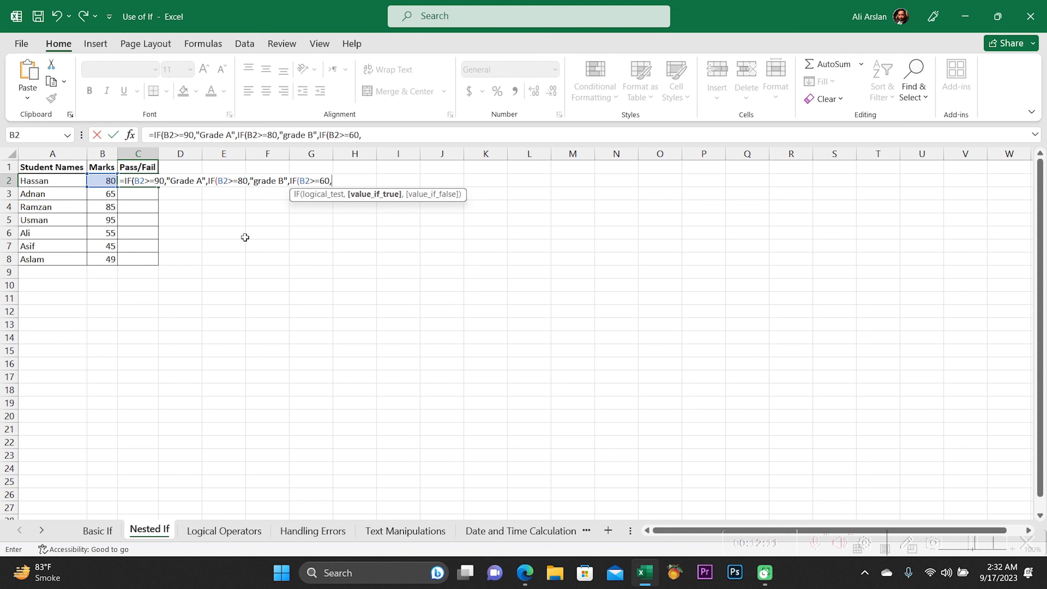
pyautogui.write('"Grade C",')
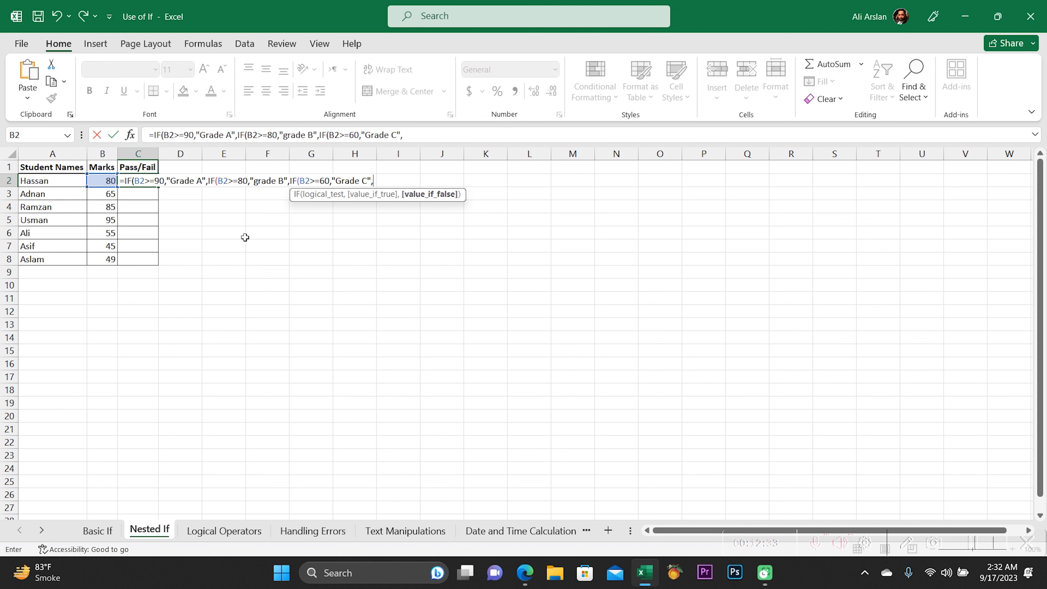
pyautogui.write('Grade D")')
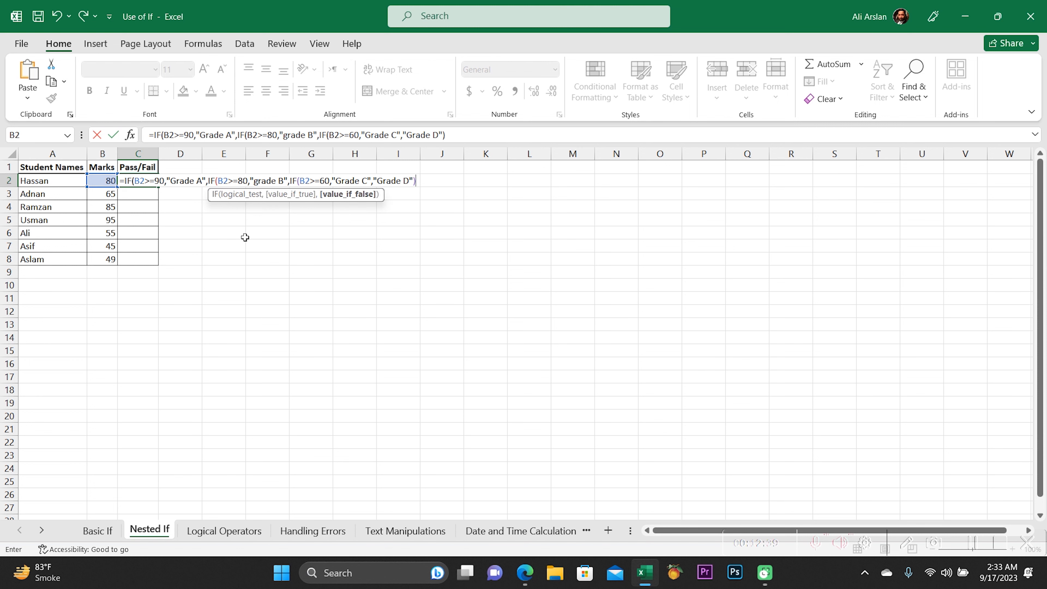
# Decline the suggested formula correction and complete the nested IF in C2 with two more closing parentheses.
pyautogui.press('Return')
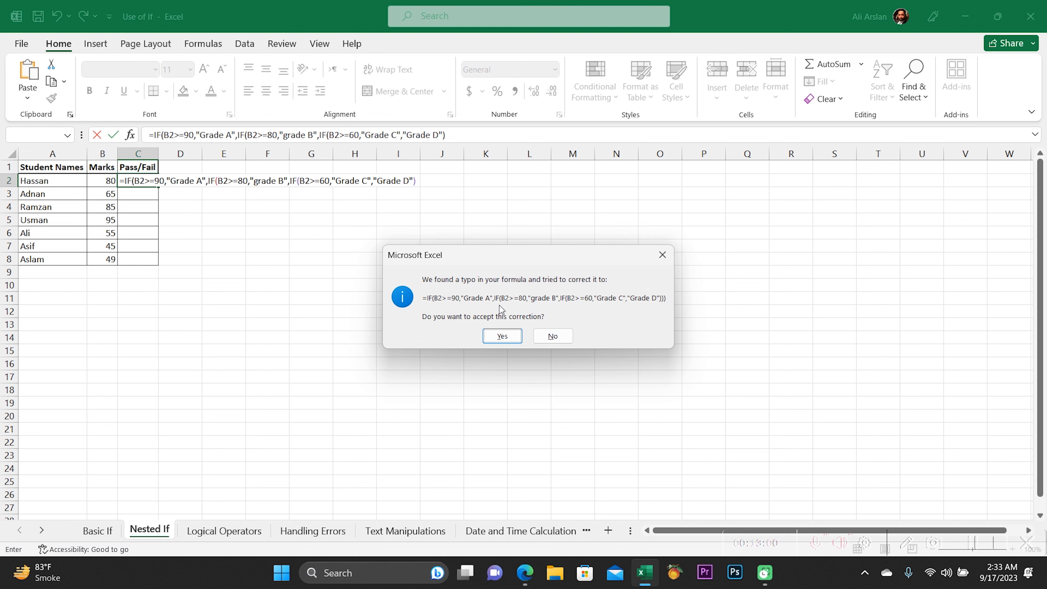
pyautogui.click(559, 337)
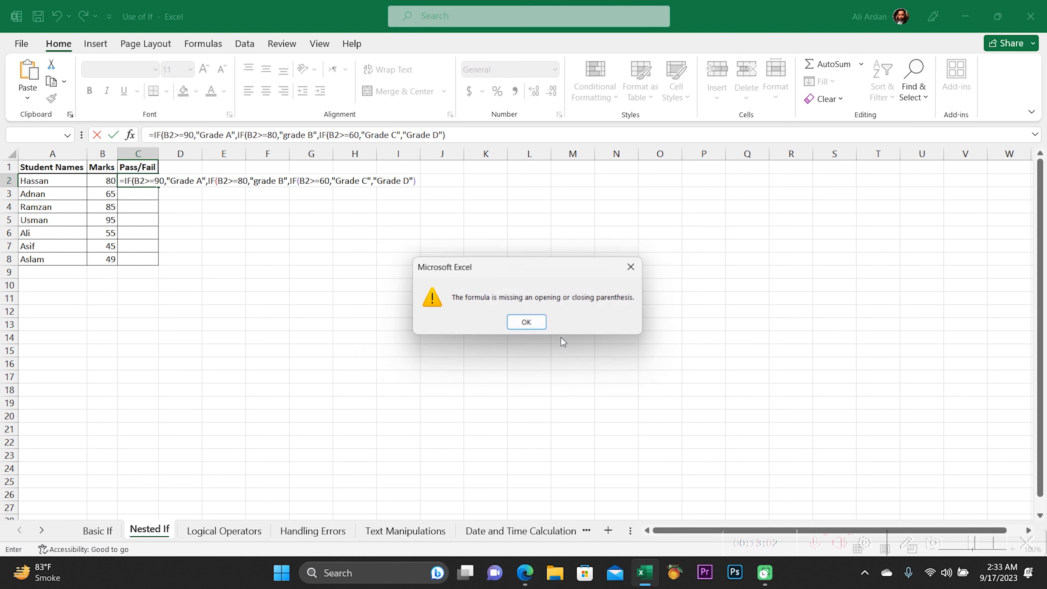
pyautogui.click(527, 321)
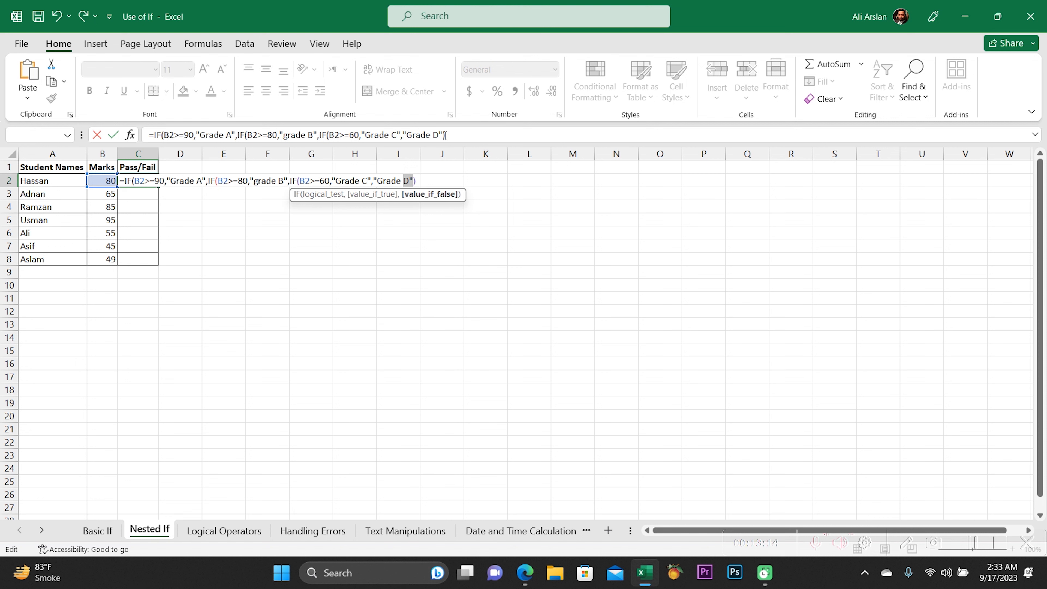
pyautogui.click(464, 136)
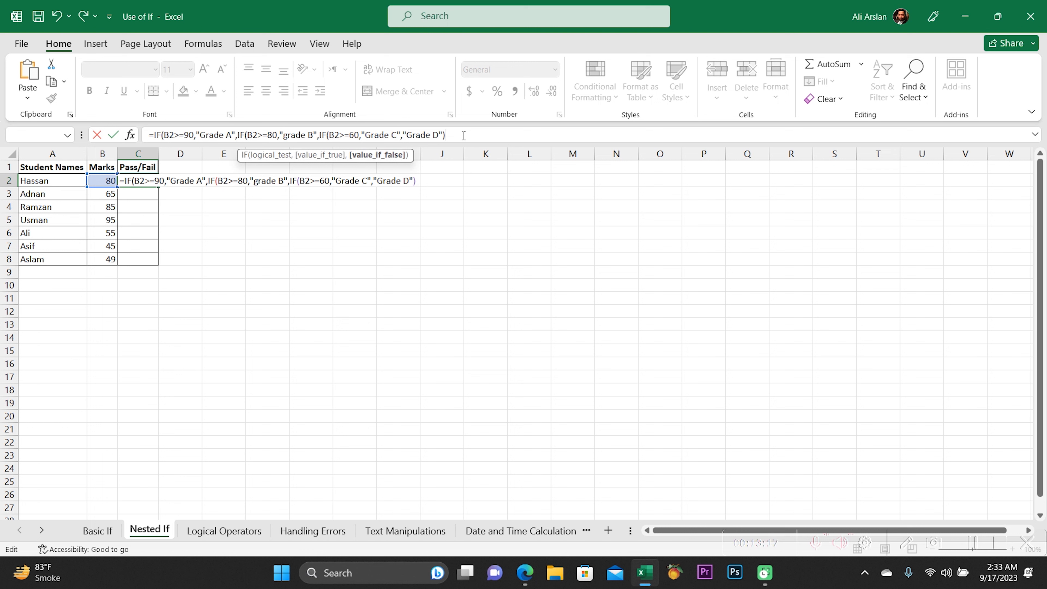
pyautogui.write('))')
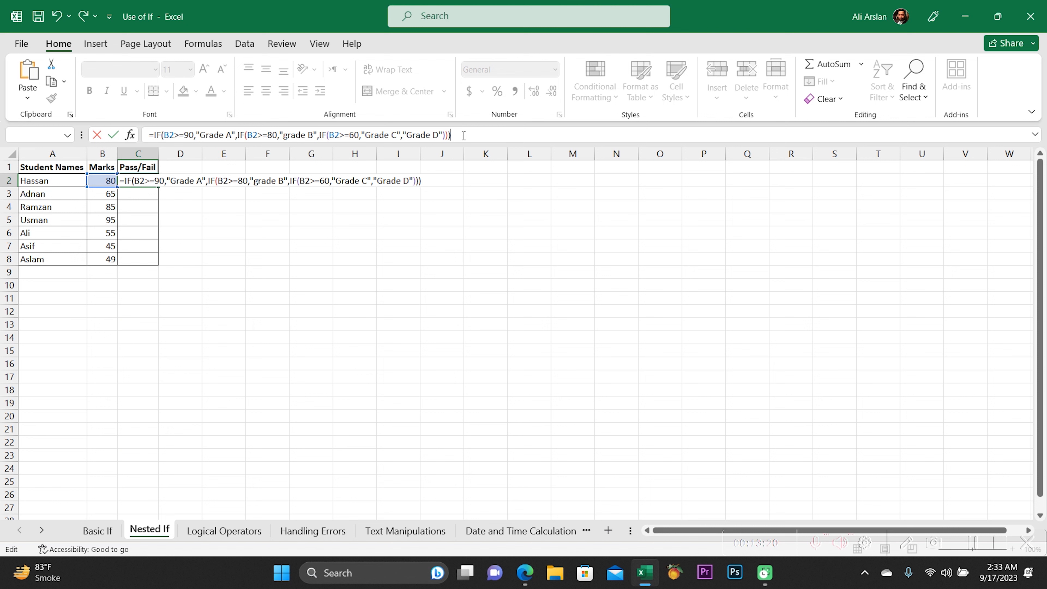
pyautogui.press('Return')
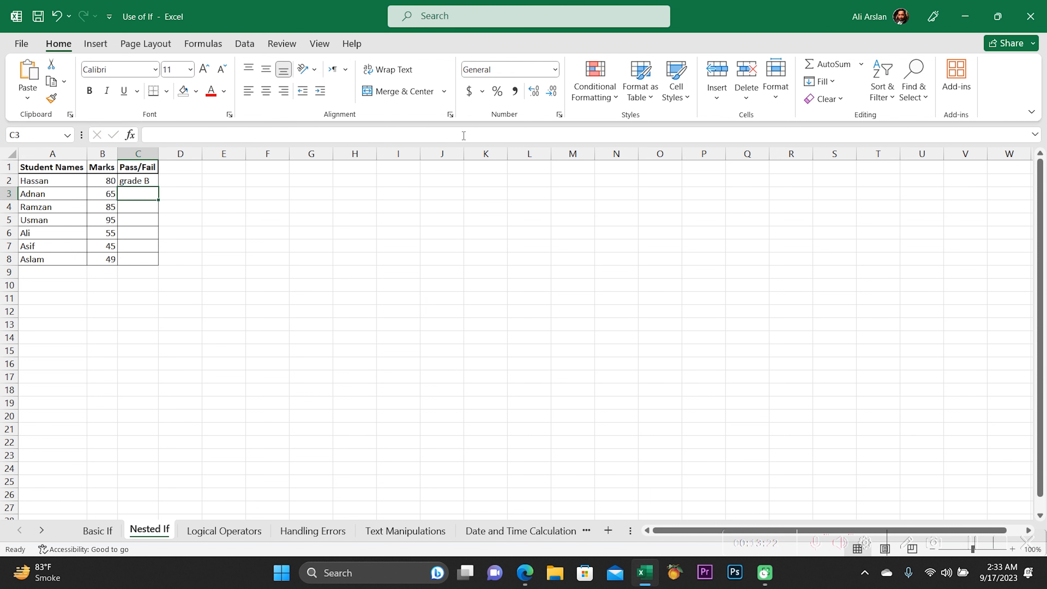
# Capitalize the result text of the B2>=80 test in C2's formula so it reads "Grade B".
pyautogui.press('Up')
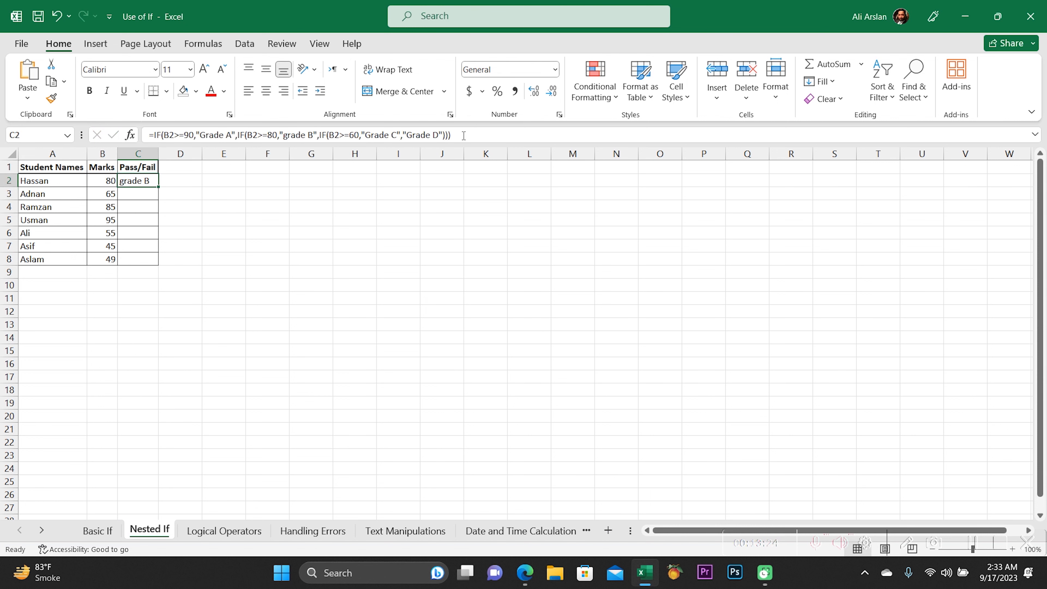
pyautogui.click(287, 135)
pyautogui.press('BackSpace')
pyautogui.write('G')
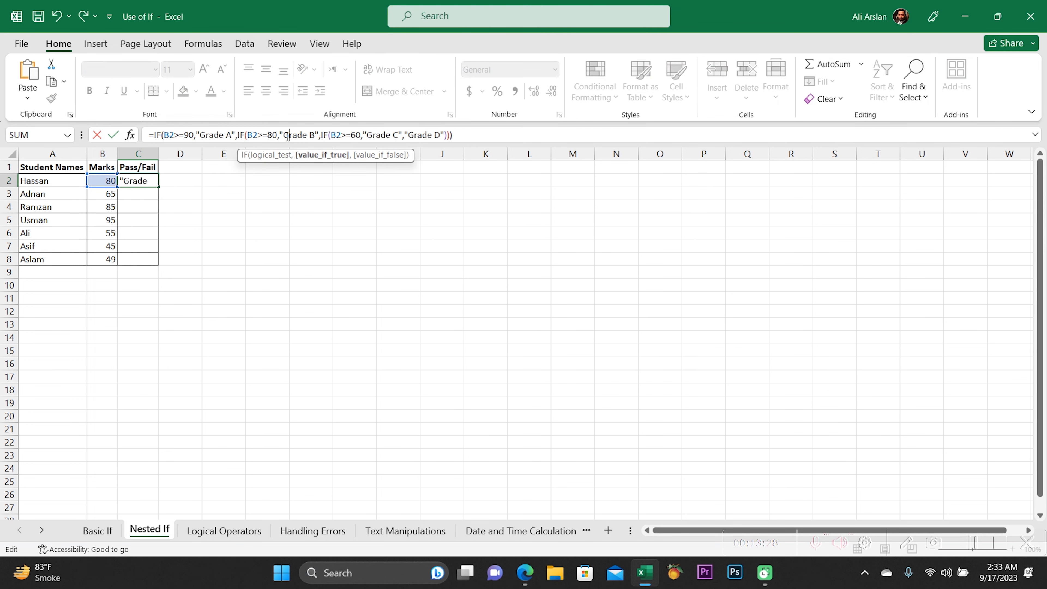
pyautogui.press('Return')
pyautogui.press('Up')
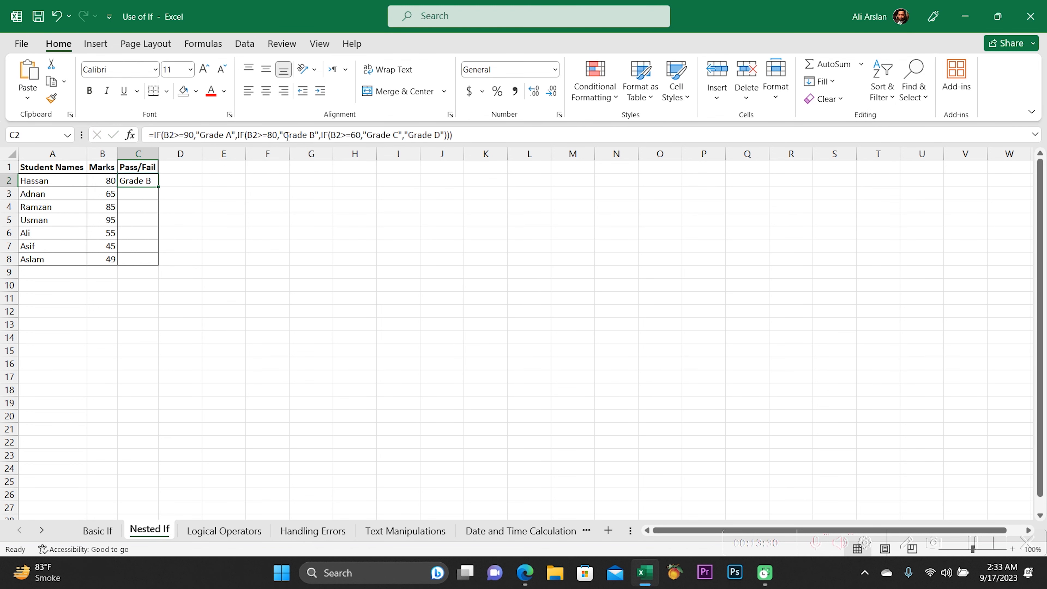
# Fill the nested IF formula from cell C2 down through C8.
pyautogui.hotkey('shift', 'Down')
pyautogui.hotkey('shift', 'Down')
pyautogui.hotkey('shift', 'Down')
pyautogui.hotkey('shift', 'Down')
pyautogui.hotkey('shift', 'Down')
pyautogui.hotkey('shift', 'Down')
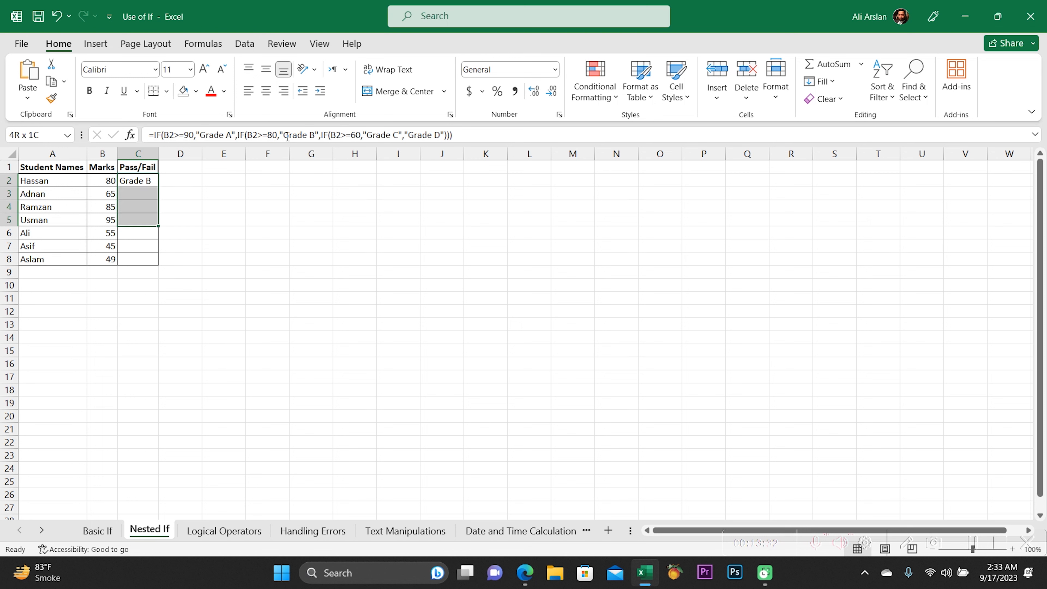
pyautogui.hotkey('ctrl', 'd')
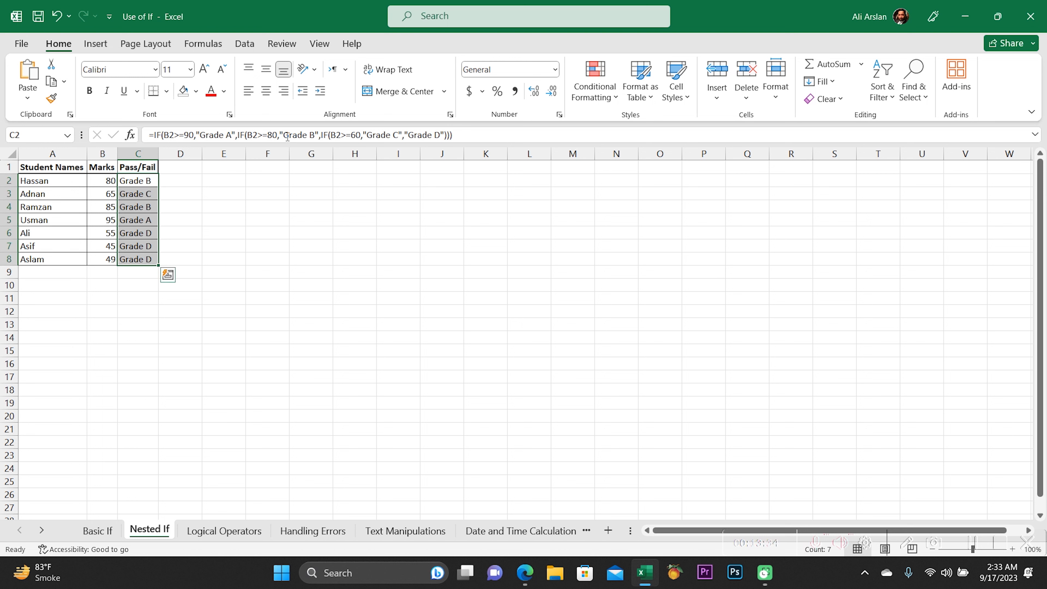
# Compare the marks in column B with the nested IF formulas and letter grades in column C.
pyautogui.click(288, 137)
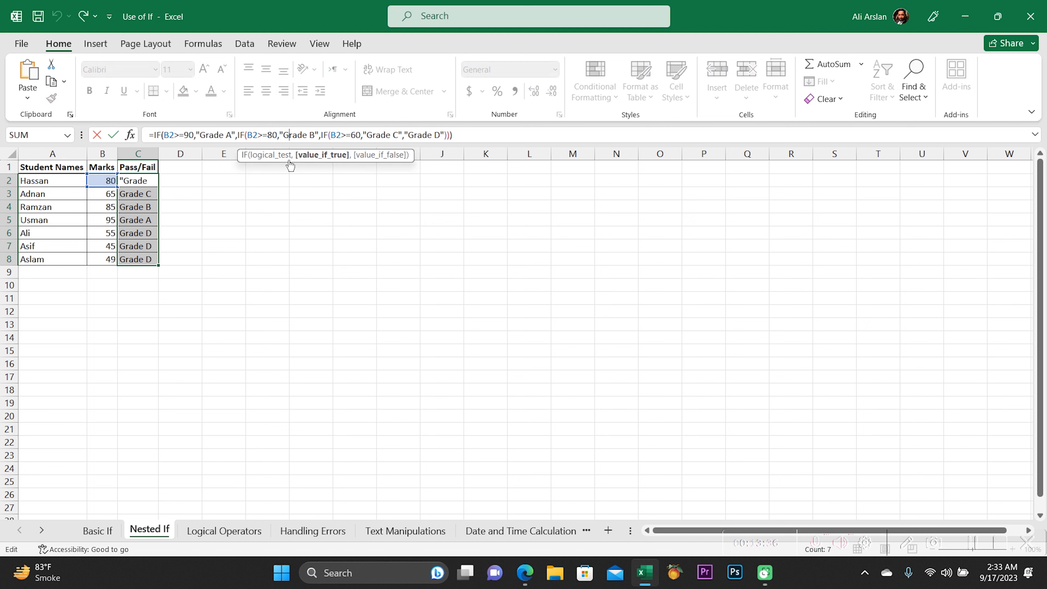
pyautogui.click(297, 212)
pyautogui.press('Up')
pyautogui.press('Left')
pyautogui.press('Left')
pyautogui.press('Left')
pyautogui.press('Left')
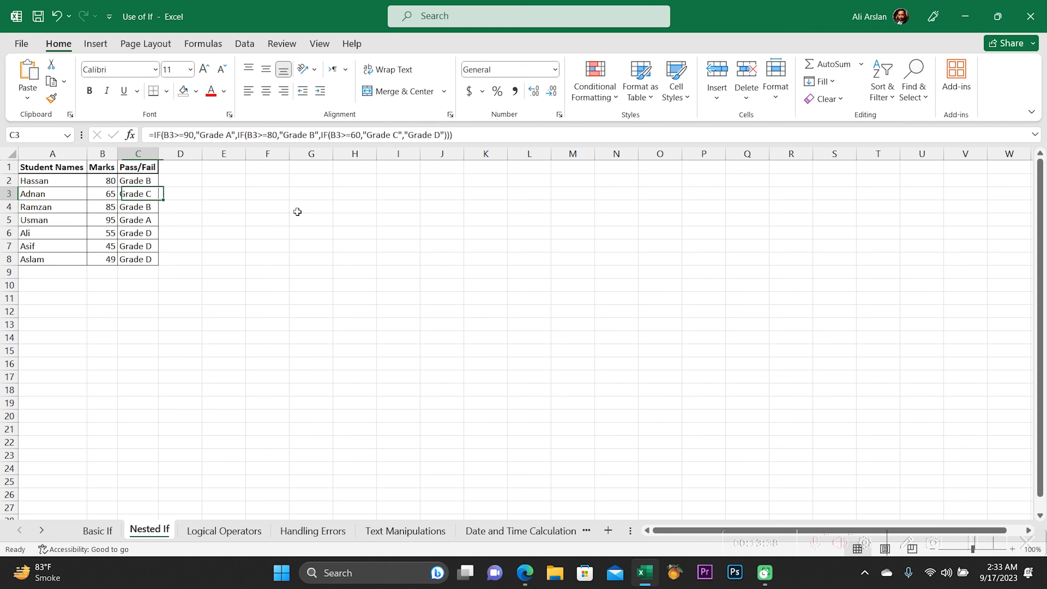
pyautogui.press('Up')
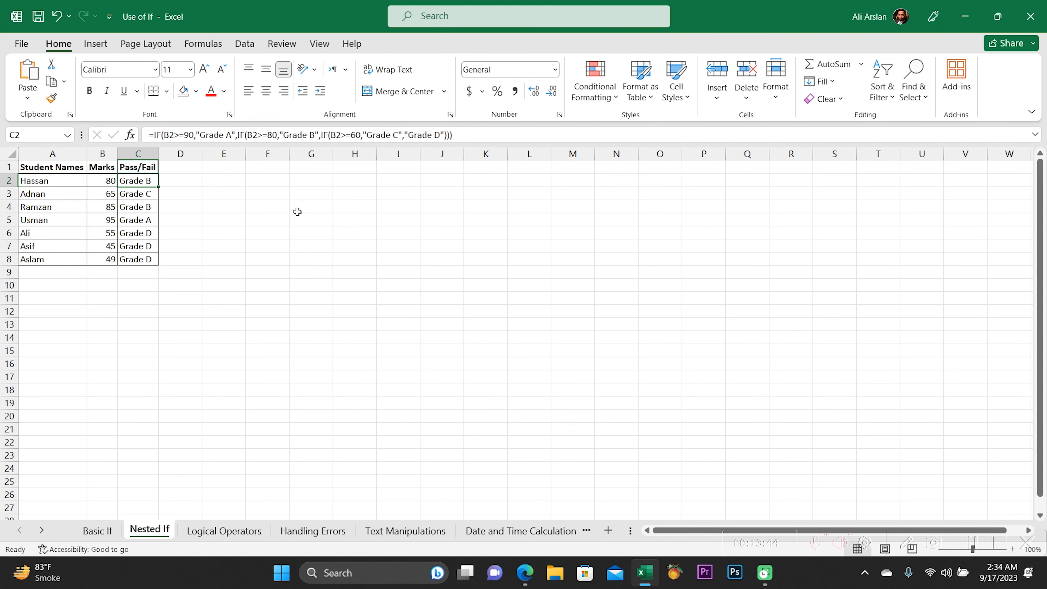
pyautogui.press('Down')
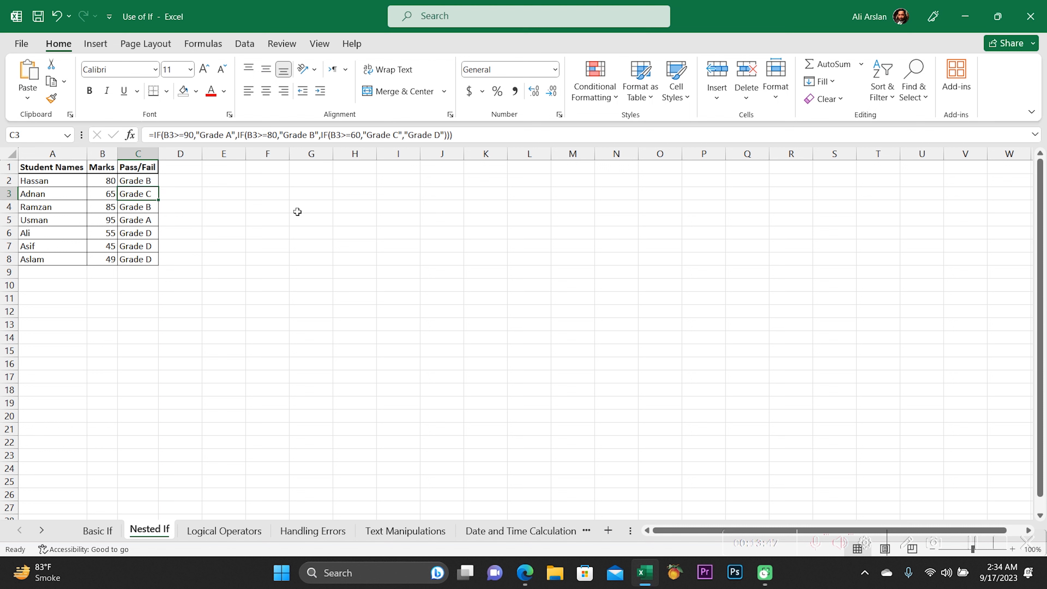
pyautogui.press('Down')
pyautogui.press('Down')
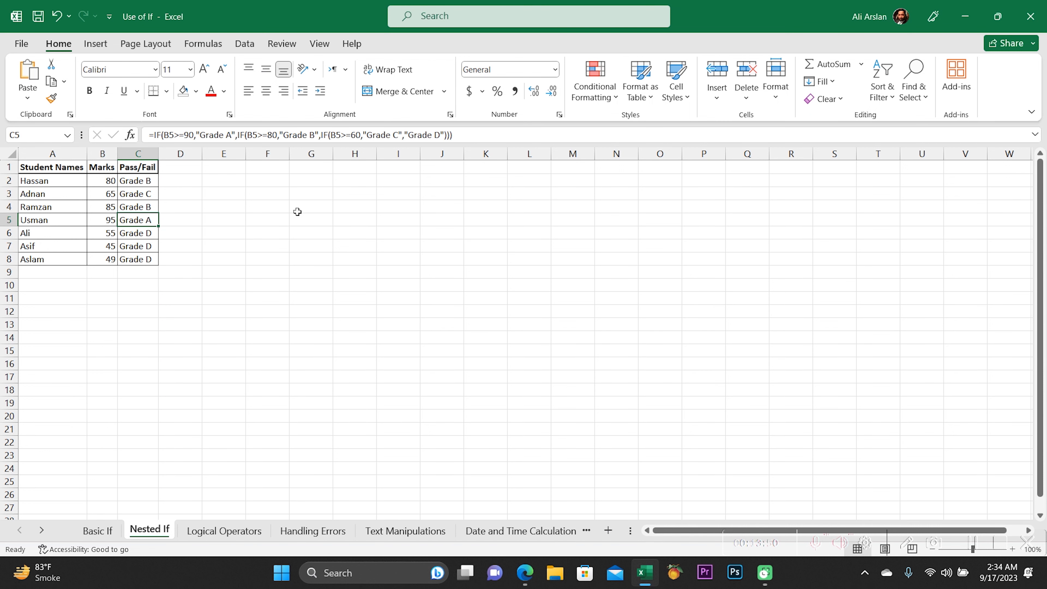
pyautogui.press('Down')
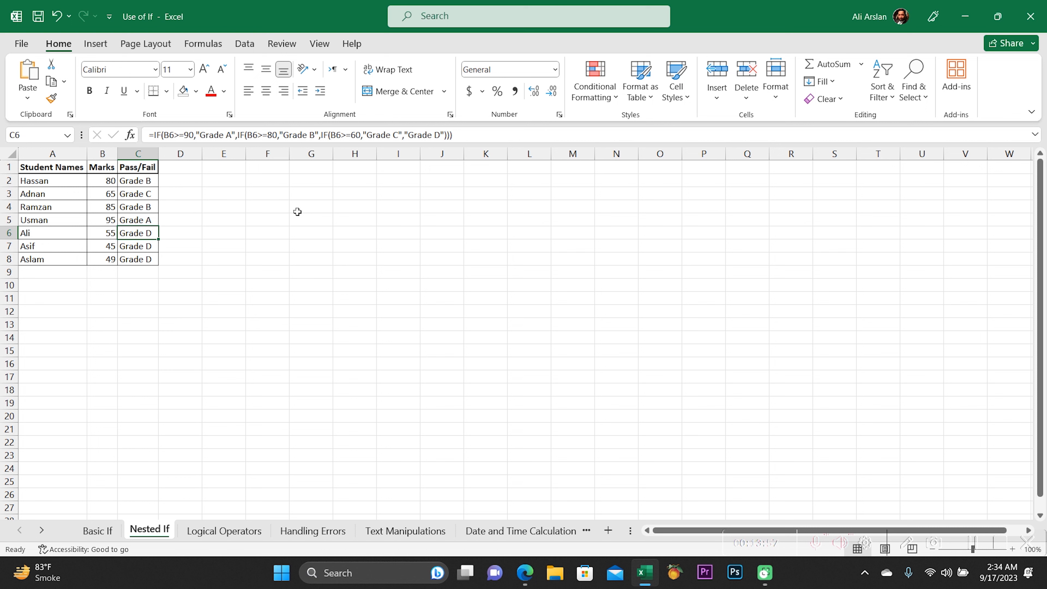
pyautogui.press('Left')
pyautogui.press('Down')
pyautogui.press('Down')
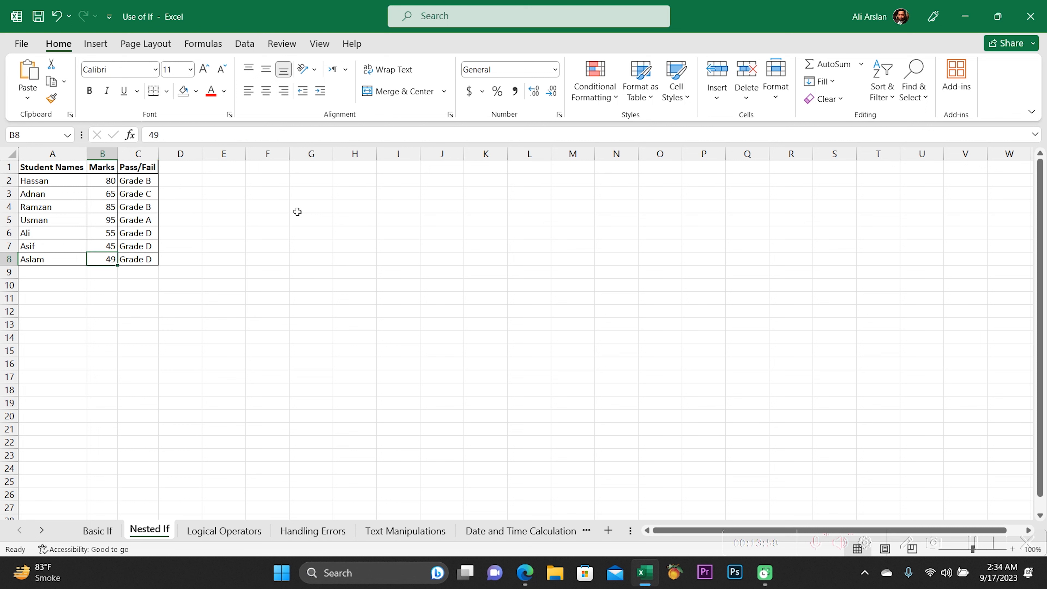
pyautogui.press('Right')
pyautogui.press('Up')
pyautogui.press('Up')
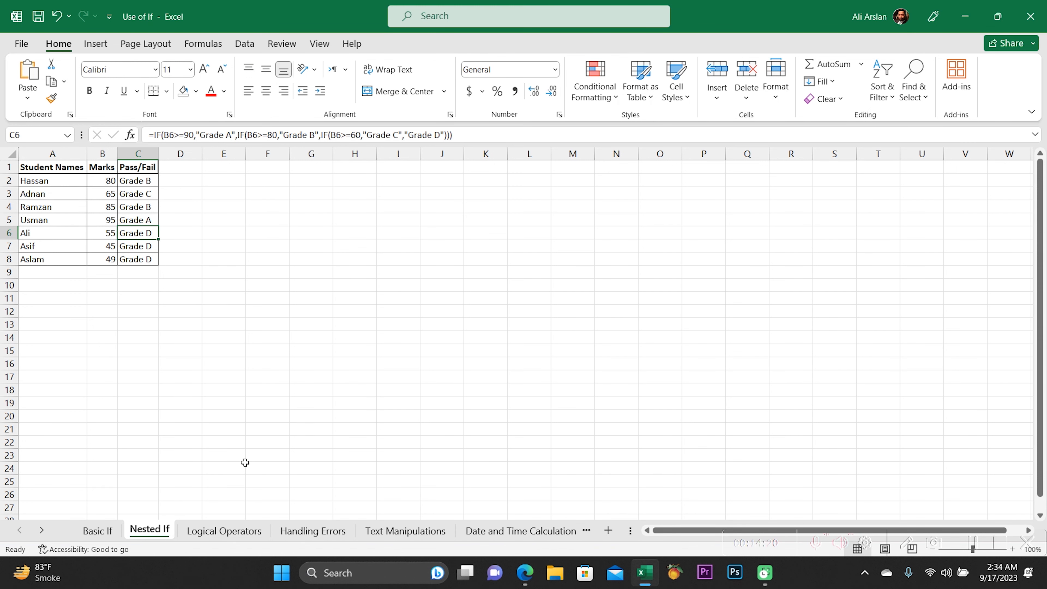
# Switch to the Logical Operators sheet with the range verification table.
pyautogui.click(233, 530)
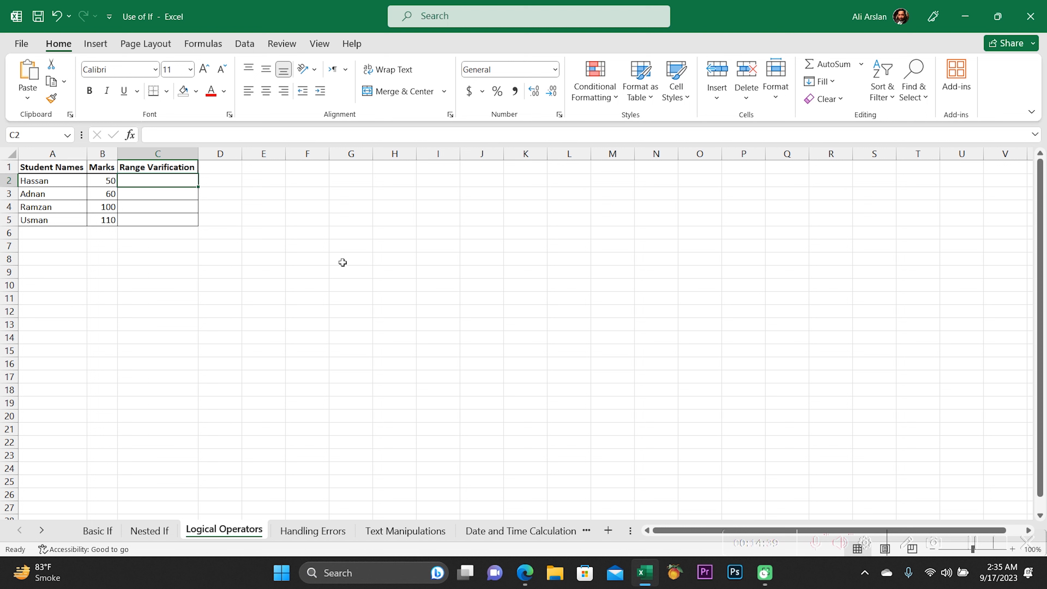
pyautogui.press('Left')
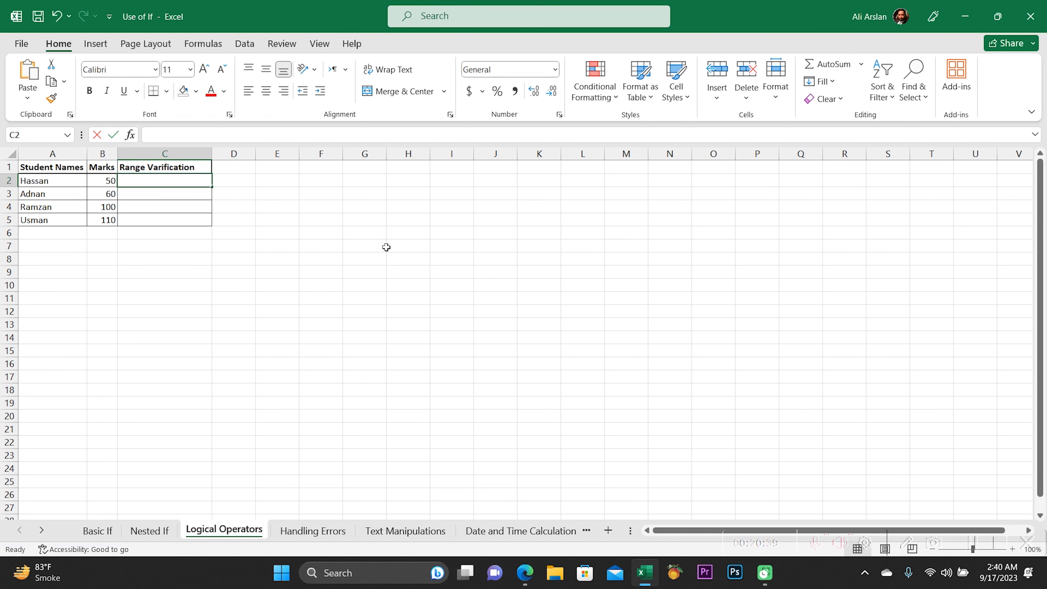
# Enter the formula =IF(AND(B2>=1,B2<=100),"In Range","Out of Range") in cell C2.
pyautogui.write('=if')
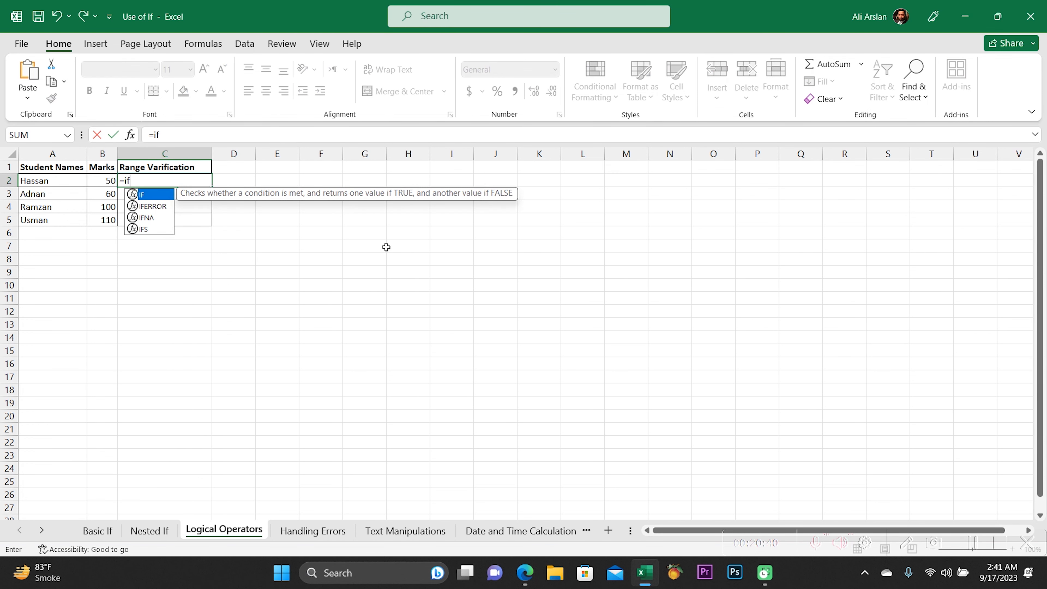
pyautogui.press('Tab')
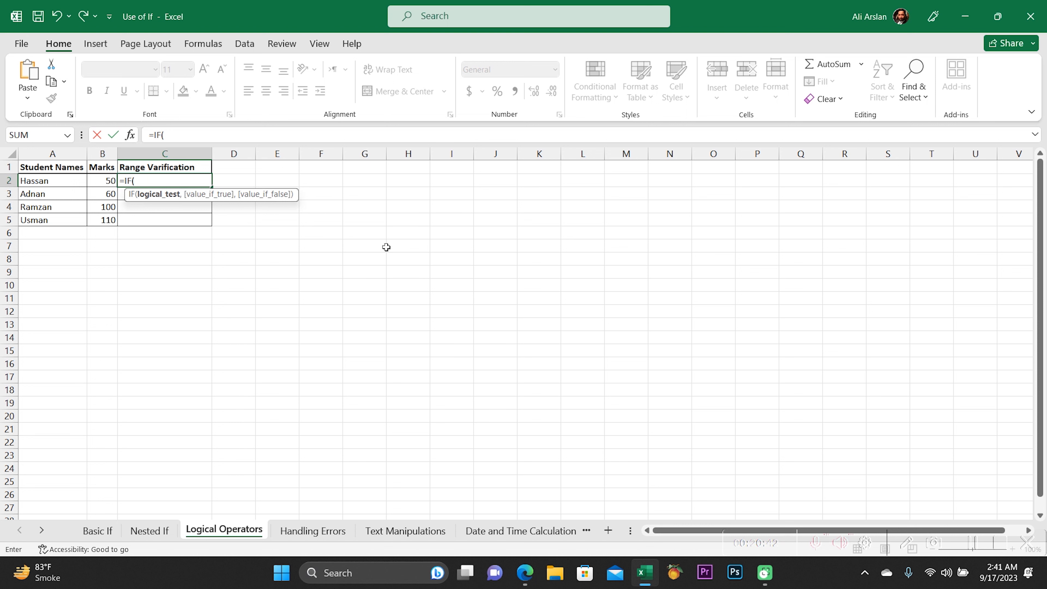
pyautogui.write('And')
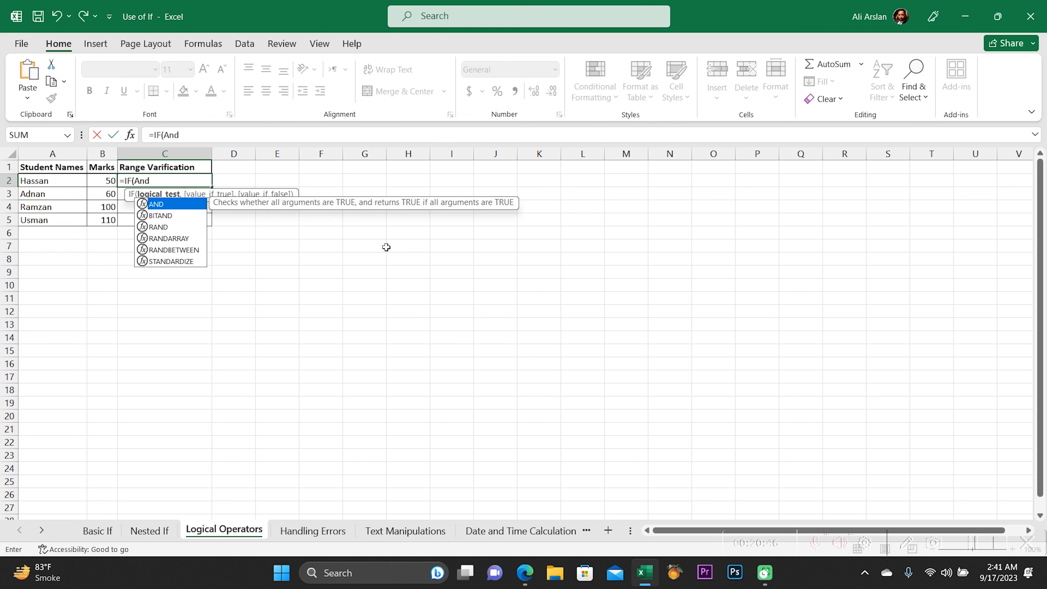
pyautogui.press('Tab')
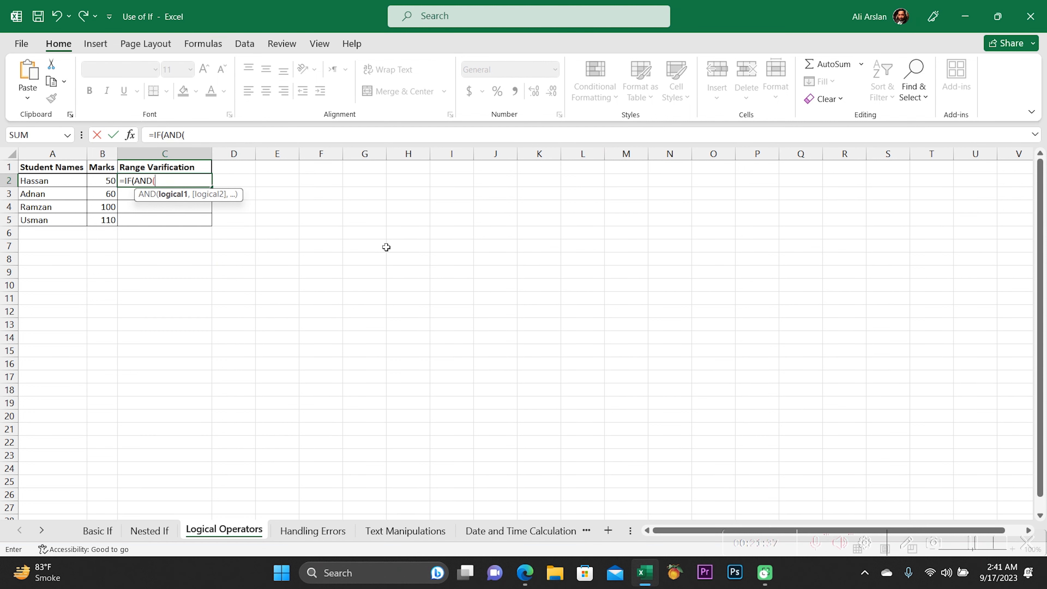
pyautogui.click(106, 179)
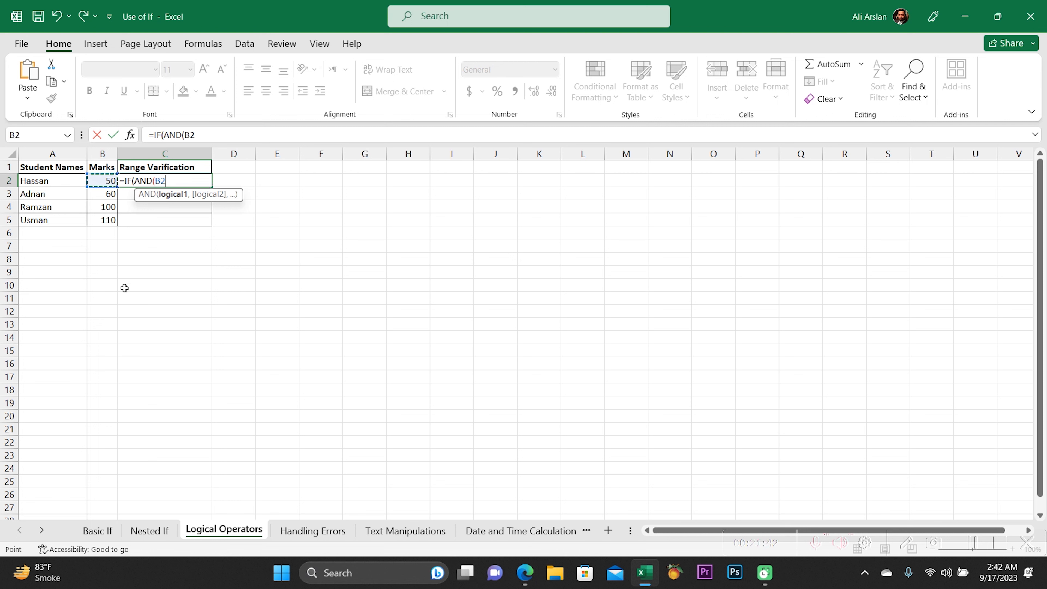
pyautogui.write('>=1,')
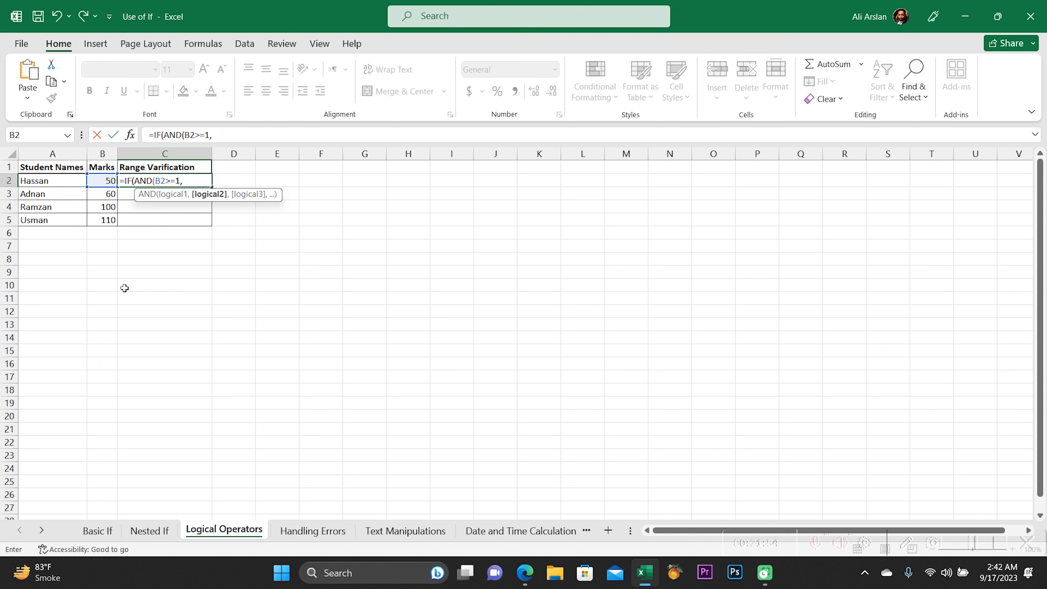
pyautogui.write('B2<=100')
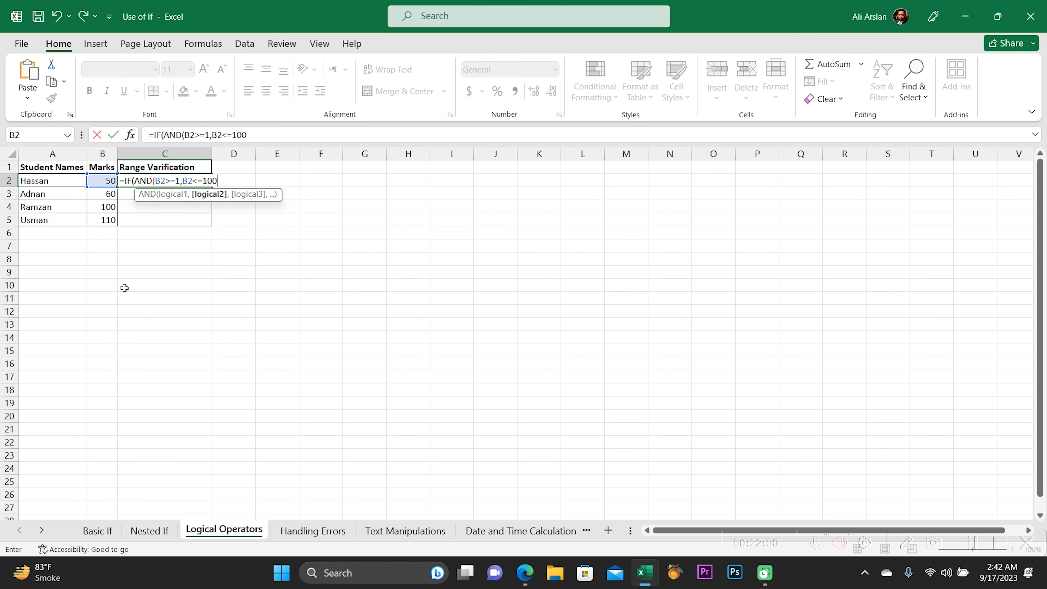
pyautogui.write('),')
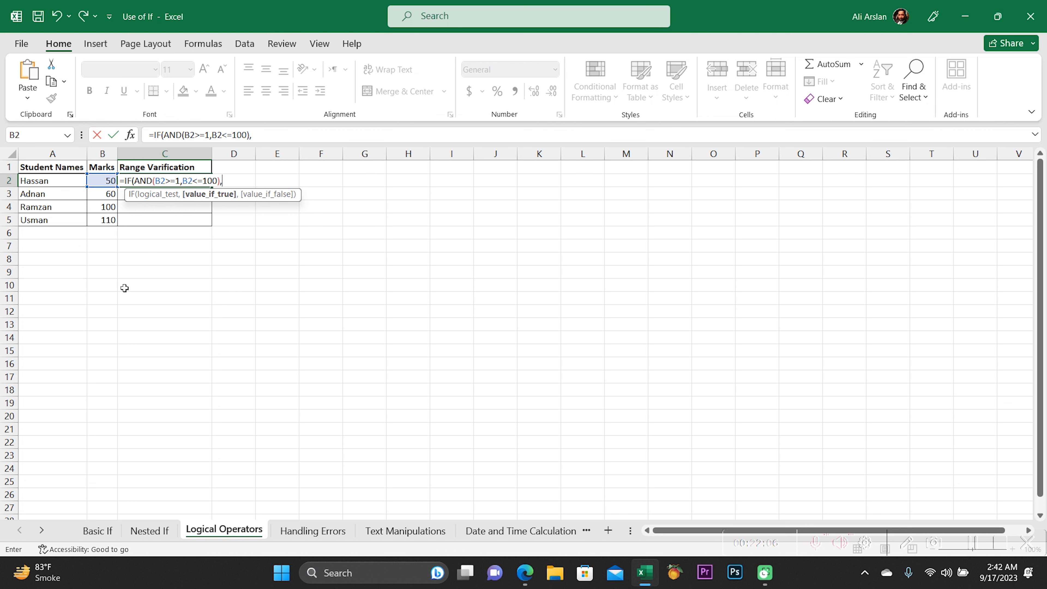
pyautogui.write('"In Range","O')
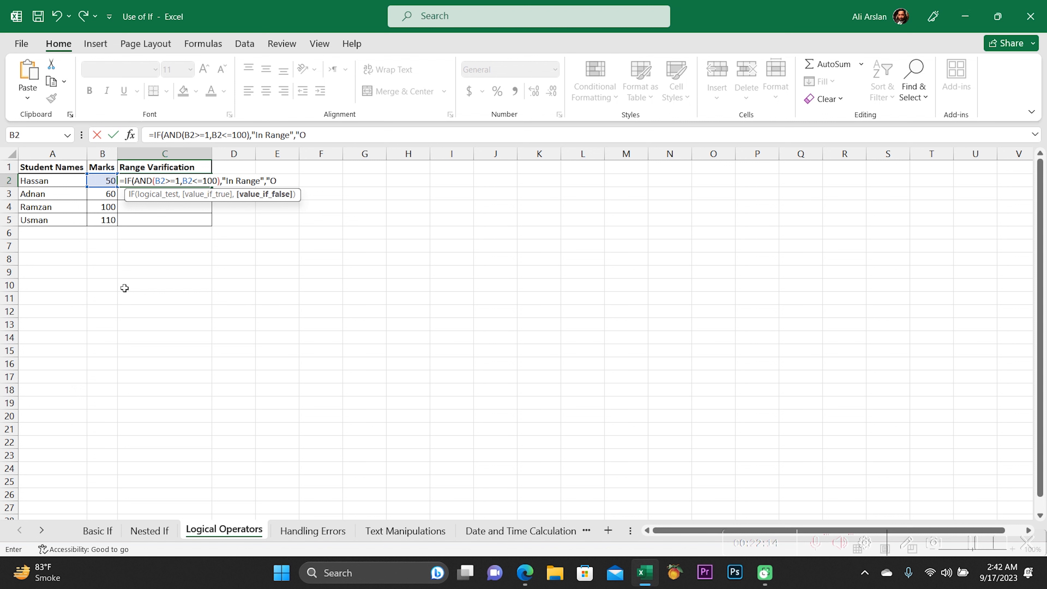
pyautogui.write('ut of Range)')
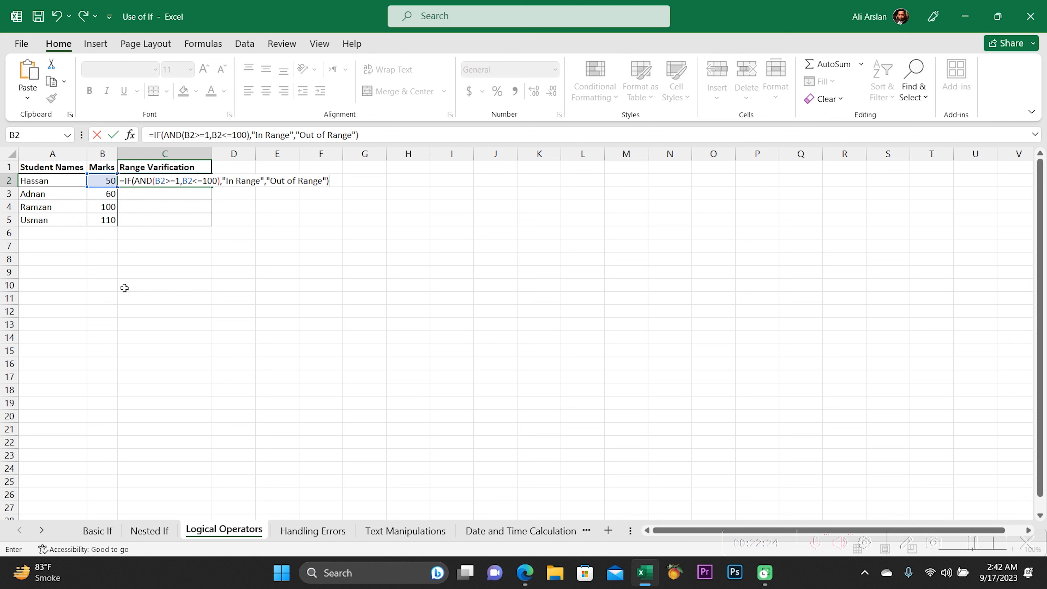
pyautogui.press('Return')
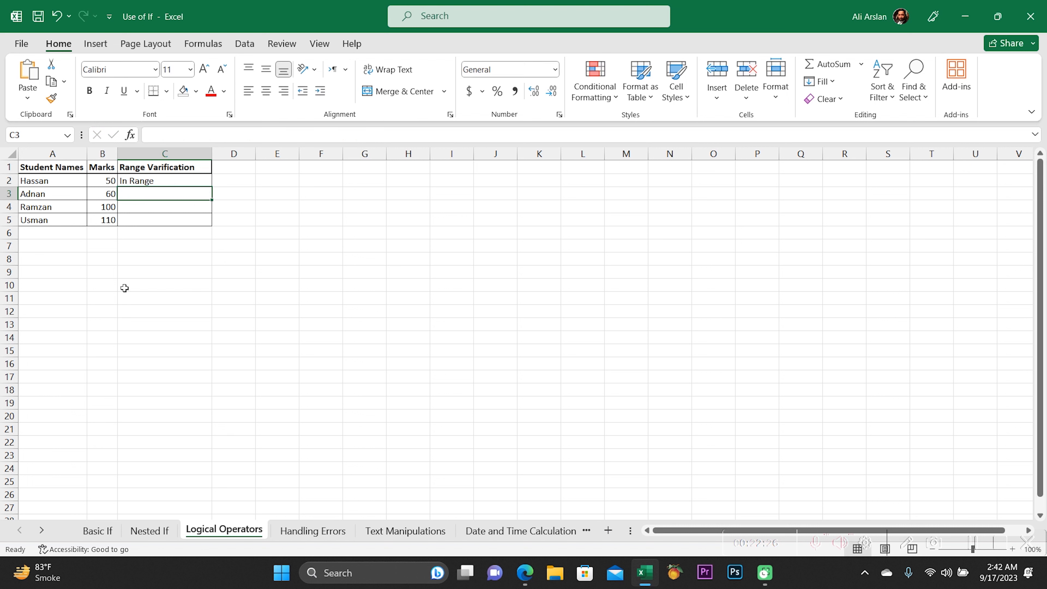
# Fill the range verification formula from cell C2 down through C5.
pyautogui.press('Up')
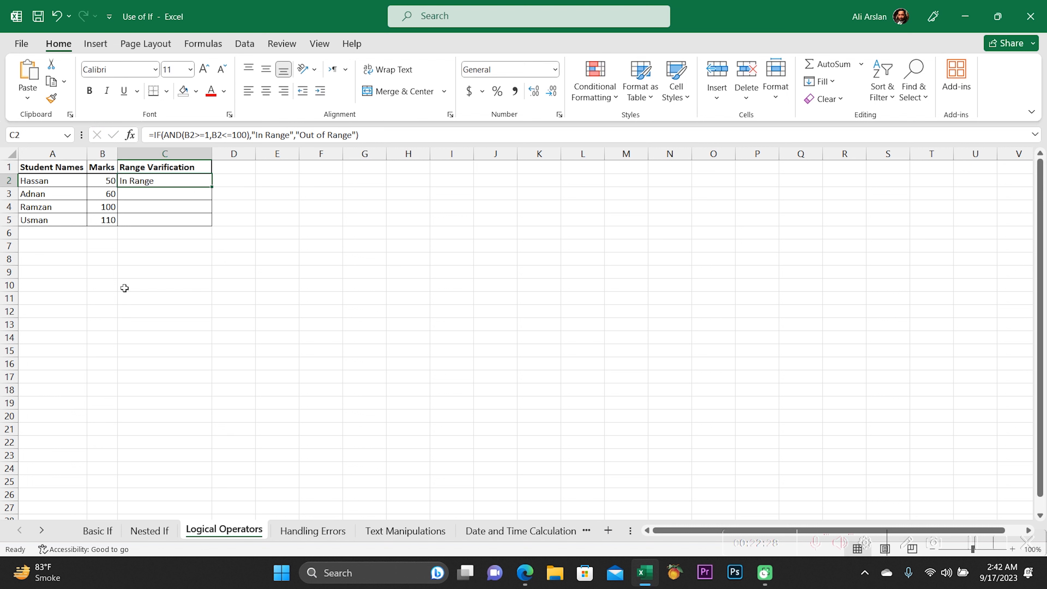
pyautogui.hotkey('shift', 'Down')
pyautogui.hotkey('shift', 'Down')
pyautogui.hotkey('shift', 'Down')
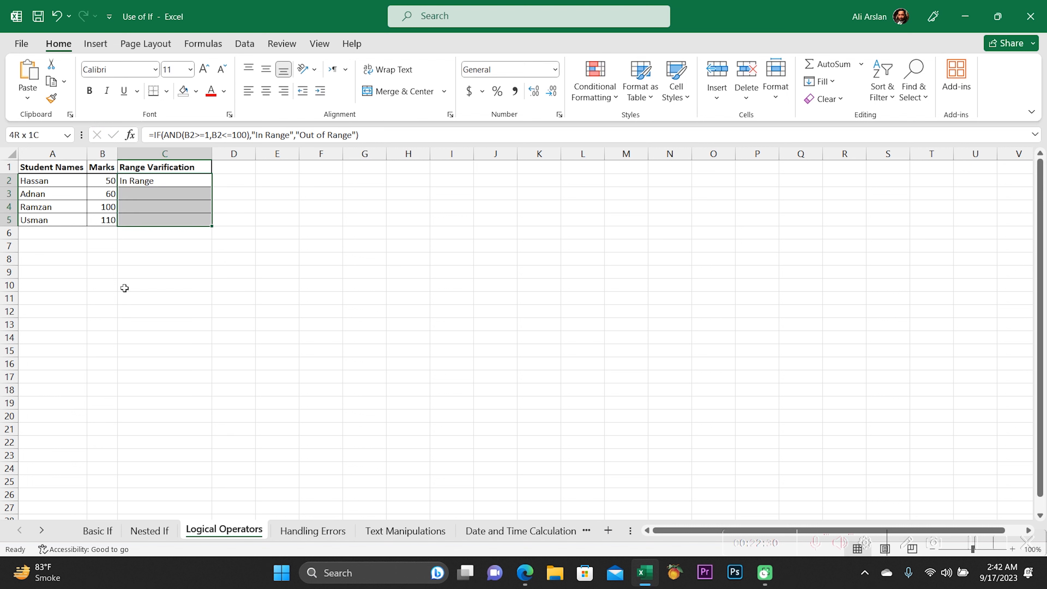
pyautogui.hotkey('ctrl', 'd')
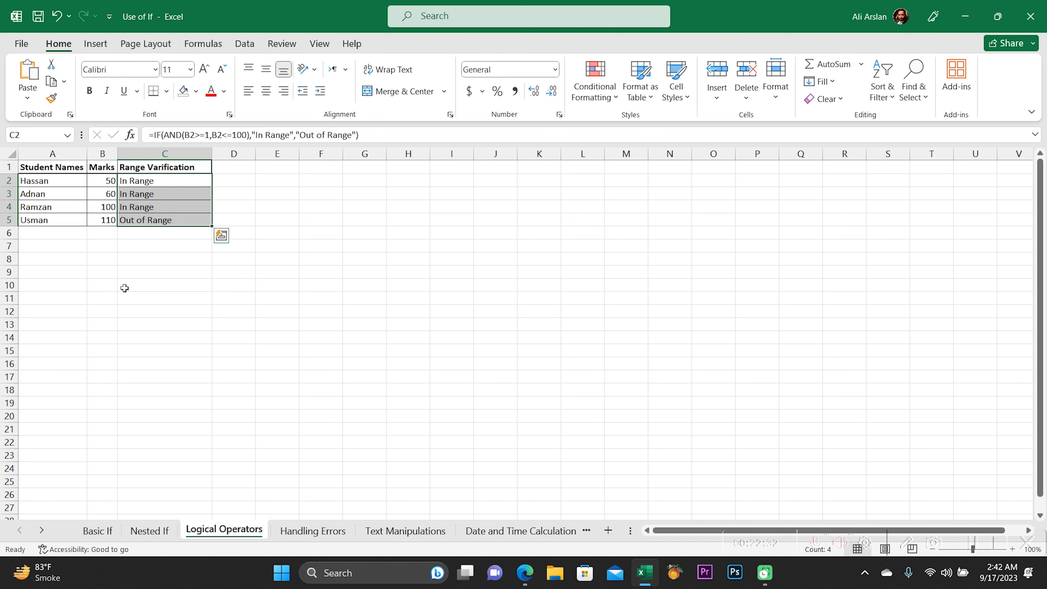
# Compare the marks in column B with the range verification formulas and results in column C, down to row 5.
pyautogui.press('Up')
pyautogui.press('Down')
pyautogui.press('Down')
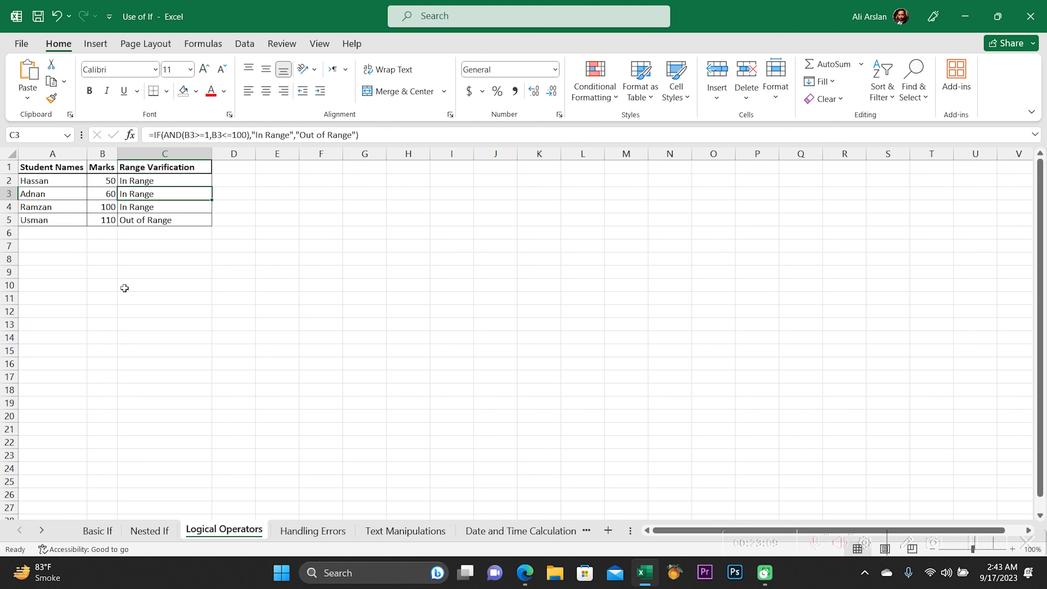
pyautogui.press('Up')
pyautogui.press('Left')
pyautogui.press('Down')
pyautogui.press('Down')
pyautogui.press('Down')
pyautogui.press('Up')
pyautogui.press('Right')
pyautogui.press('Down')
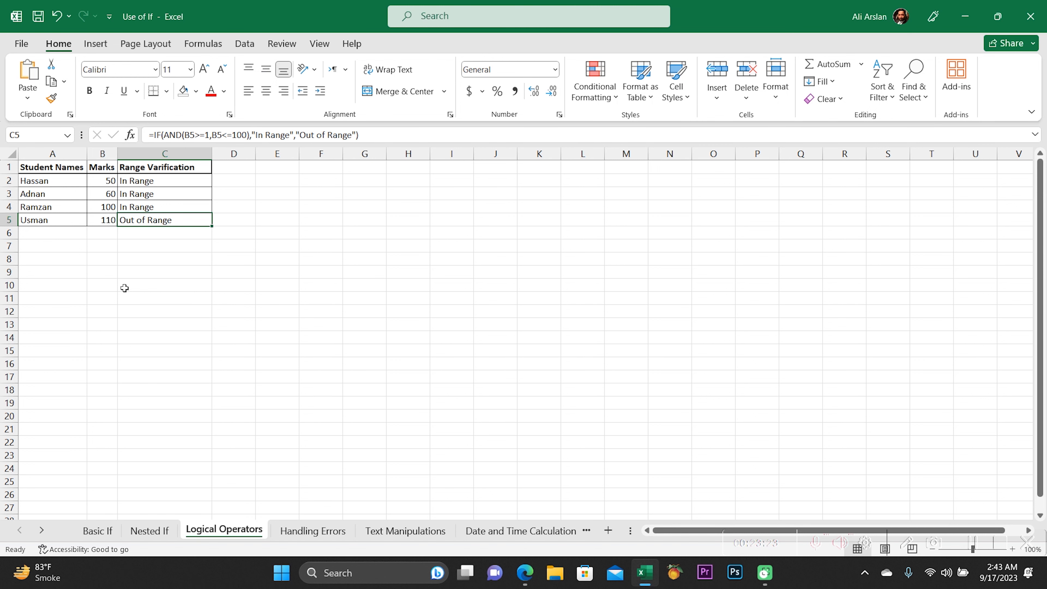
pyautogui.hotkey('shift', 'Left')
pyautogui.hotkey('shift', 'Left')
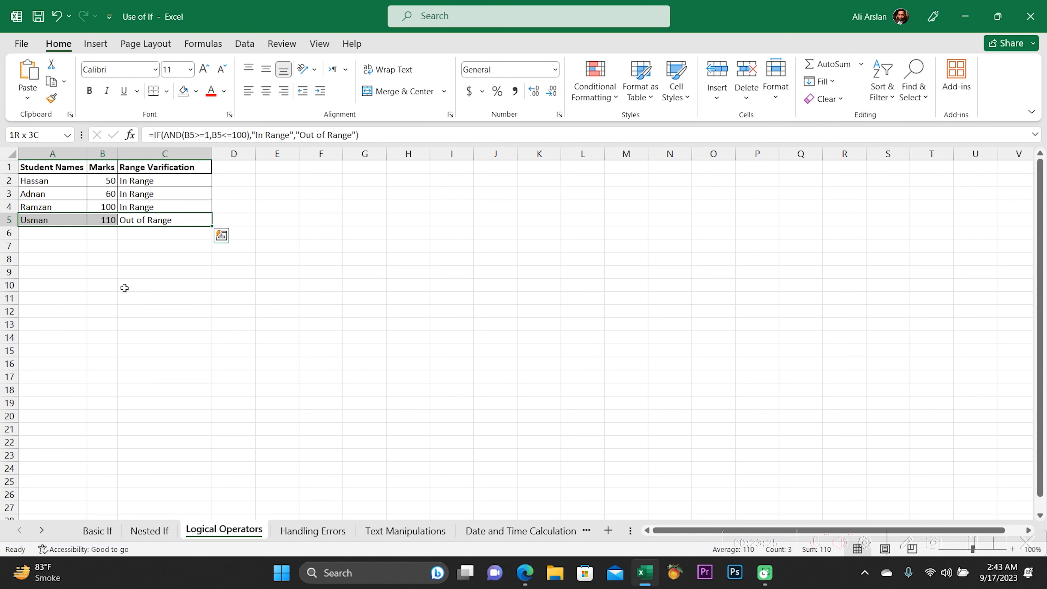
pyautogui.hotkey('ctrl', 'q')
pyautogui.press('Escape')
pyautogui.hotkey('shift', 'Right')
pyautogui.hotkey('shift', 'Right')
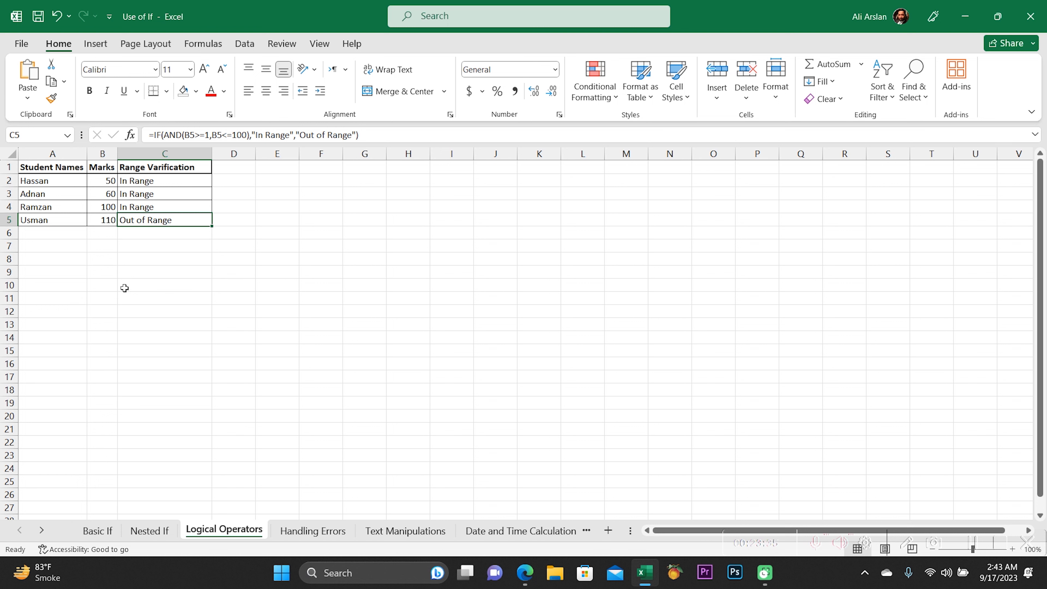
# Switch to the Handling Errors sheet and select the first empty % Age cell, D2.
pyautogui.click(315, 532)
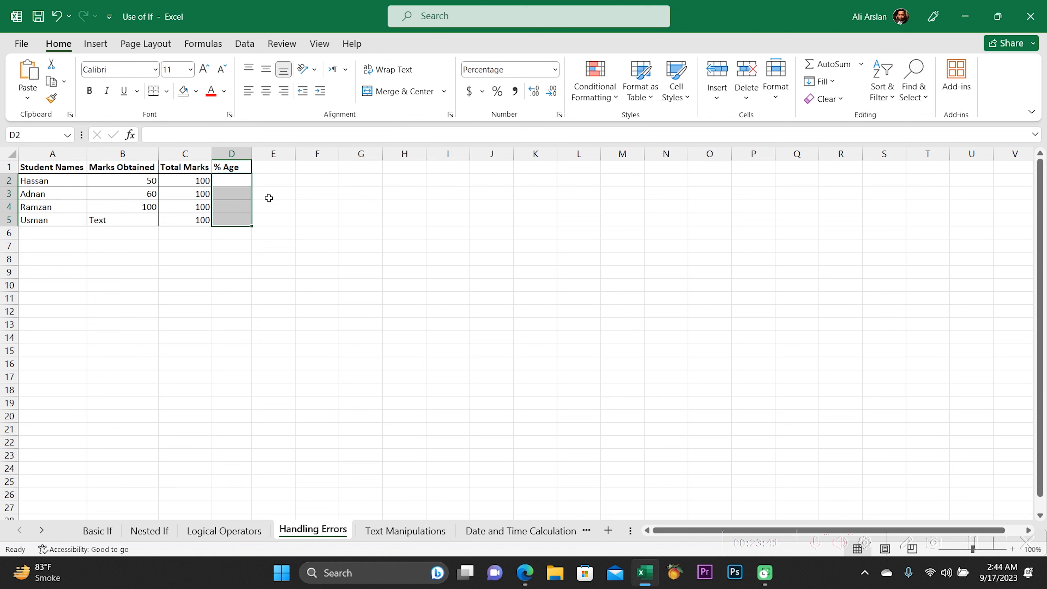
pyautogui.click(220, 181)
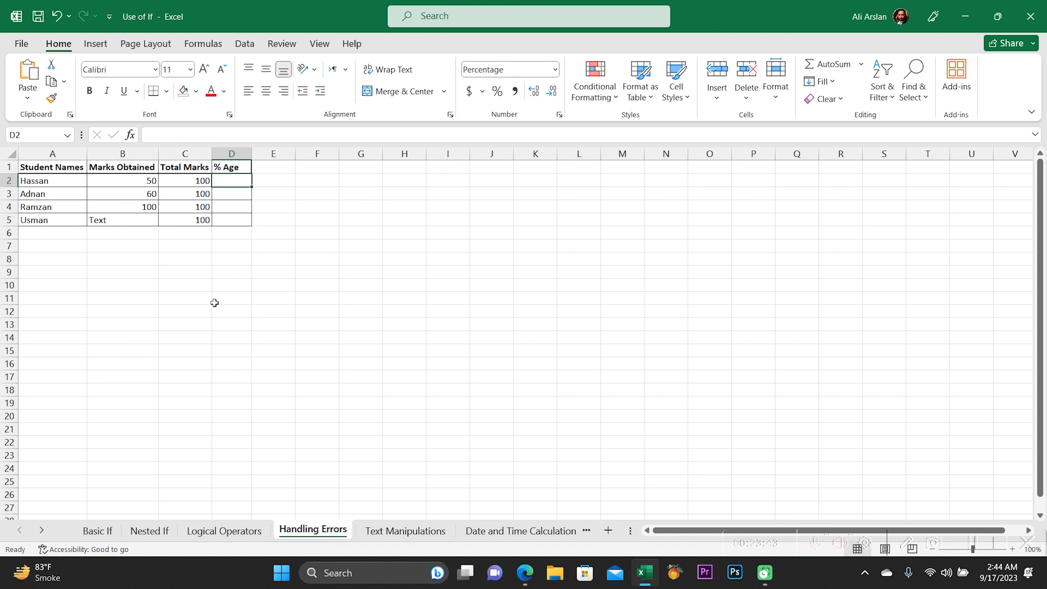
# Review the first student's row across the name, Marks Obtained, Total Marks and % Age columns.
pyautogui.press('Left')
pyautogui.press('Left')
pyautogui.press('Left')
pyautogui.press('Right')
pyautogui.press('Right')
pyautogui.press('Left')
pyautogui.press('Left')
pyautogui.press('Right')
pyautogui.press('Left')
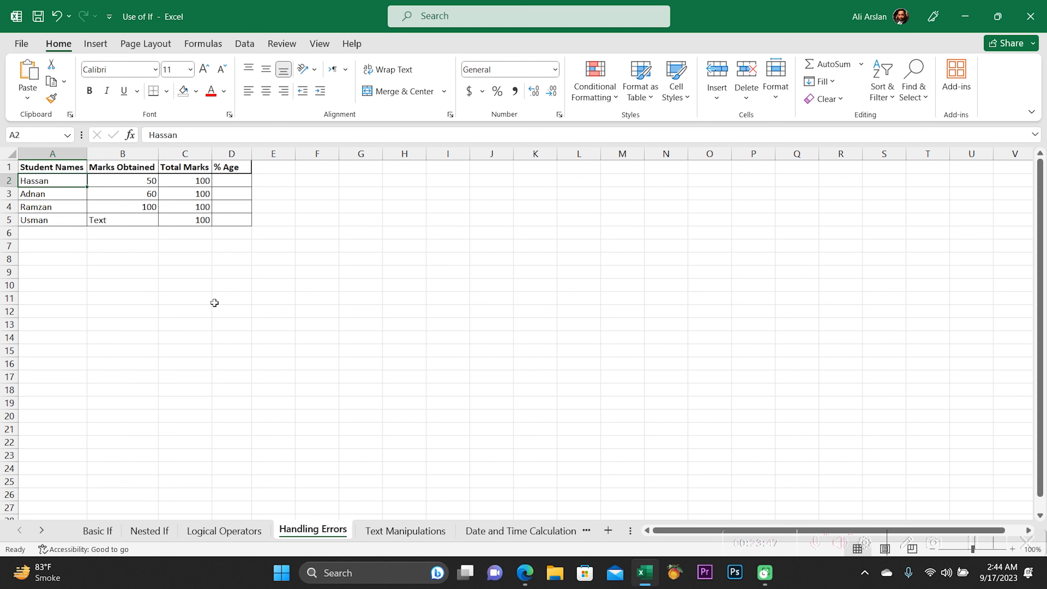
pyautogui.press('Right')
pyautogui.press('Right')
pyautogui.press('Right')
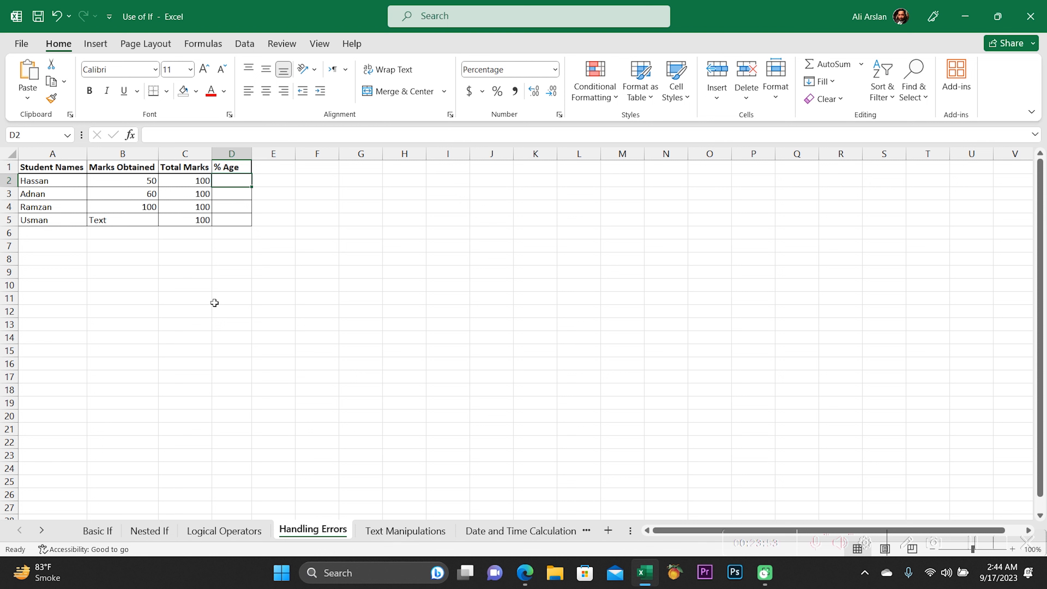
# Enter the formula =B2/C2 in cell D2 to divide the marks obtained by the total marks.
pyautogui.write('=')
pyautogui.press('Left')
pyautogui.press('Left')
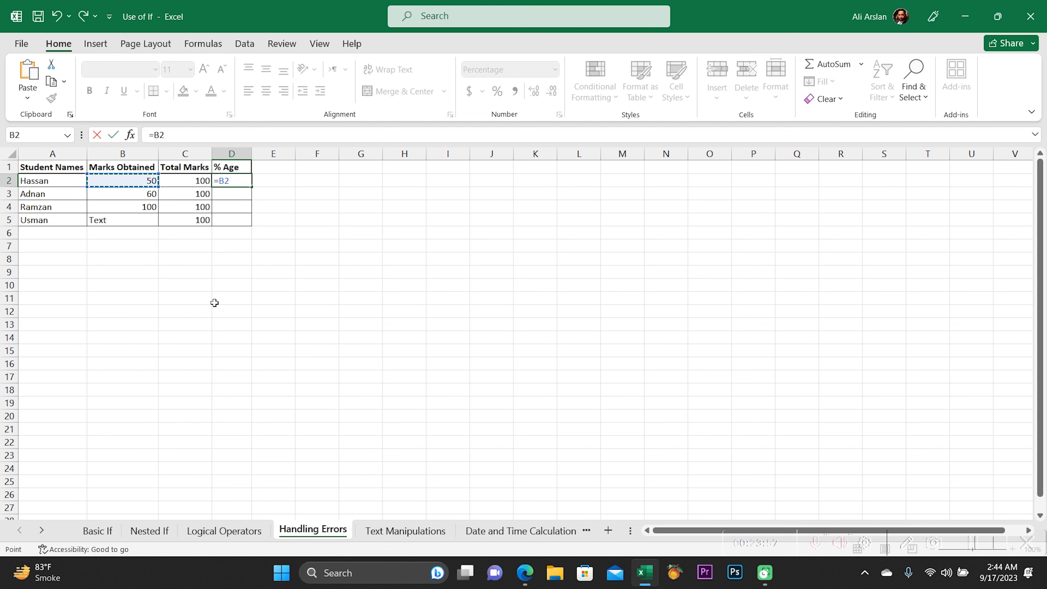
pyautogui.write('/')
pyautogui.press('Left')
pyautogui.press('Return')
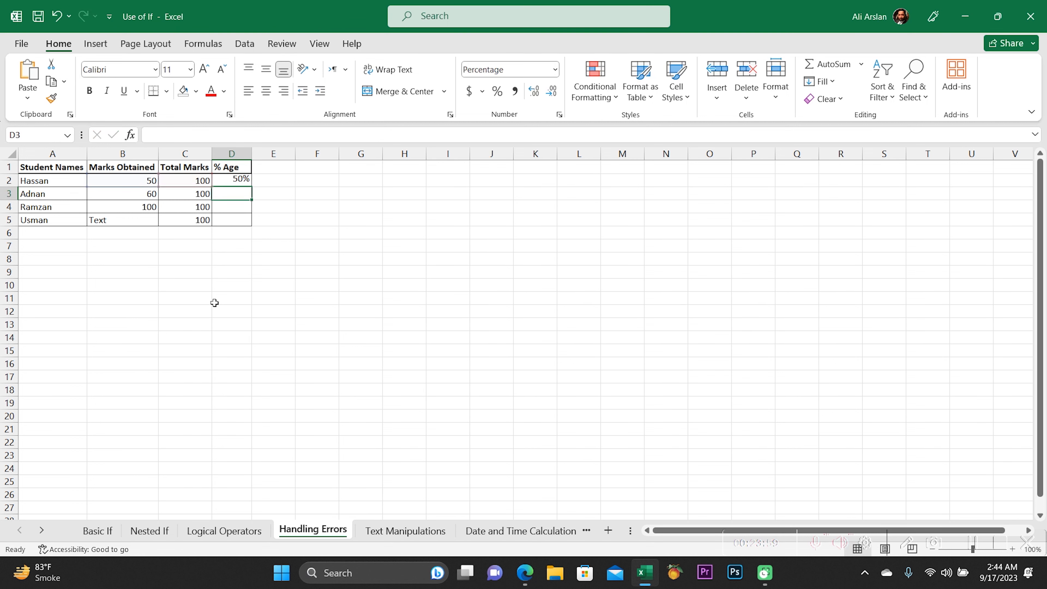
# Fill the division formula from cell D2 down through D5.
pyautogui.press('Up')
pyautogui.hotkey('shift', 'Down')
pyautogui.hotkey('shift', 'Down')
pyautogui.hotkey('shift', 'Down')
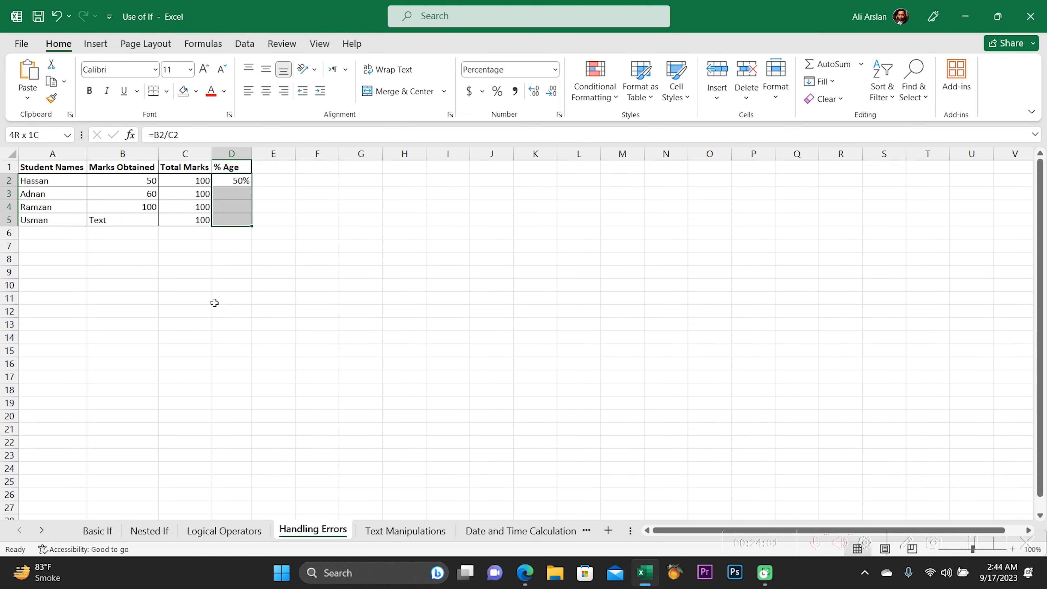
pyautogui.hotkey('ctrl', 'd')
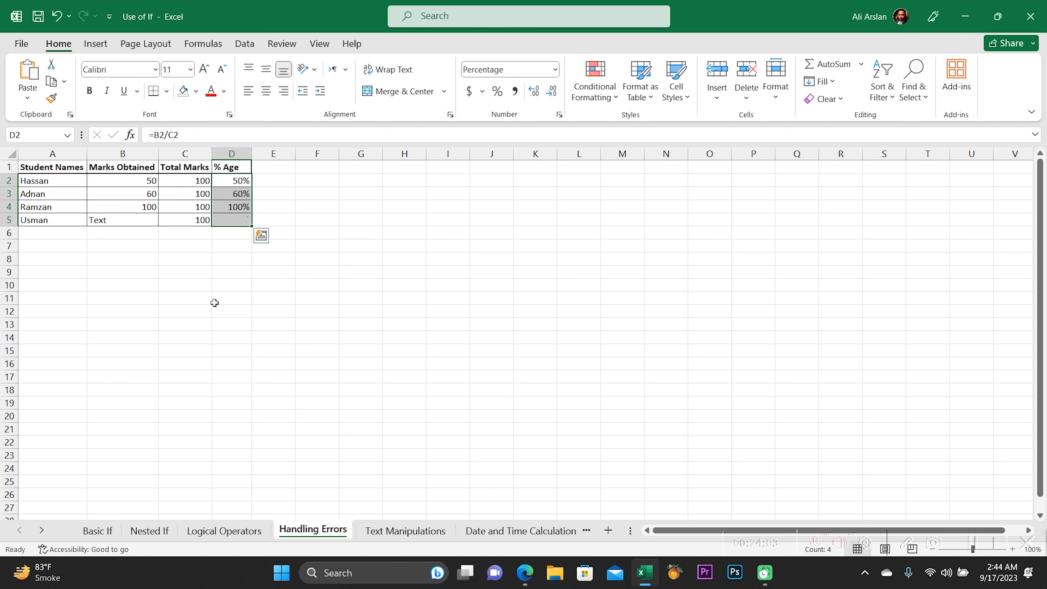
# Apply the Number format to the % Age cells D2:D5.
pyautogui.press('Up')
pyautogui.press('Down')
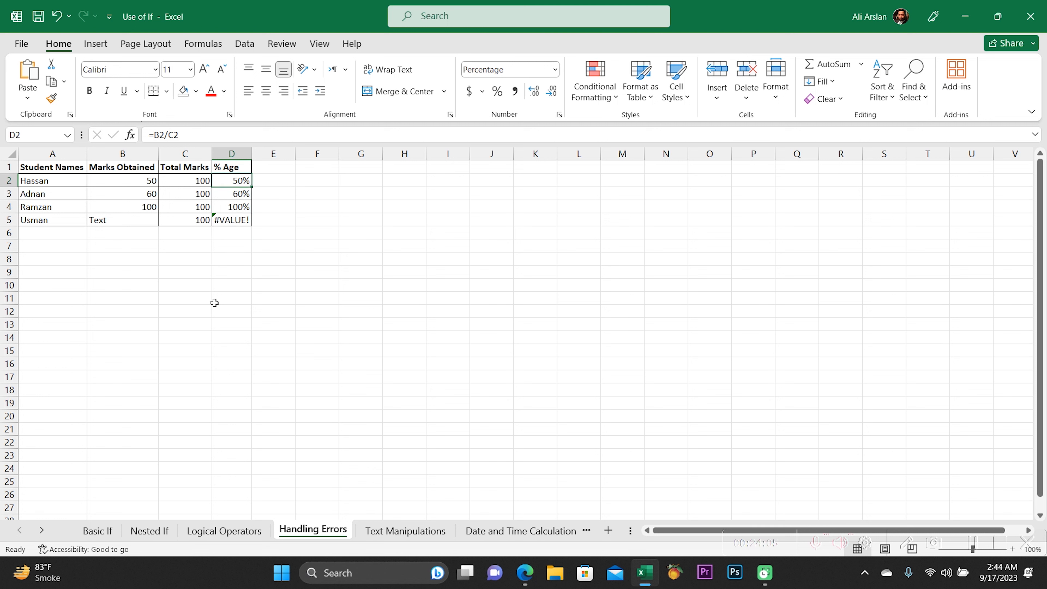
pyautogui.hotkey('shift', 'Down')
pyautogui.hotkey('shift', 'Down')
pyautogui.hotkey('shift', 'Down')
pyautogui.hotkey('shift', 'Up')
pyautogui.hotkey('shift', 'Down')
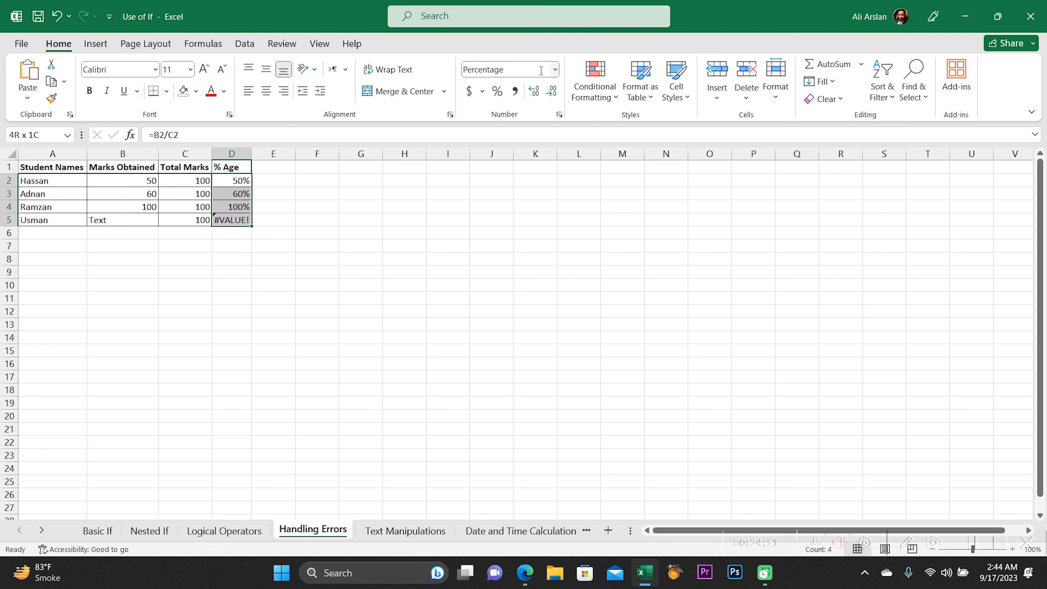
pyautogui.click(555, 70)
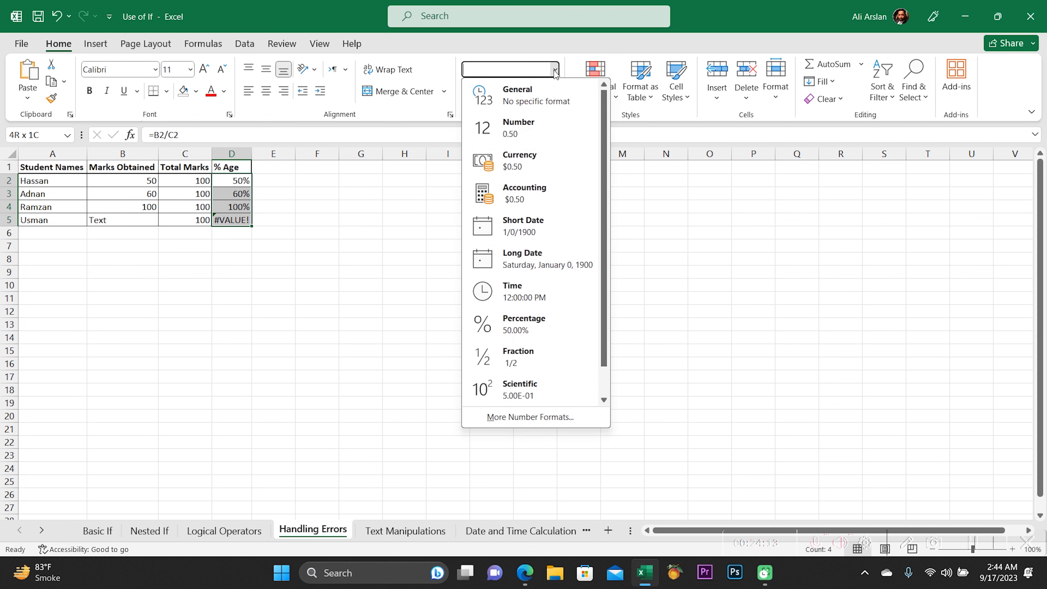
pyautogui.click(513, 131)
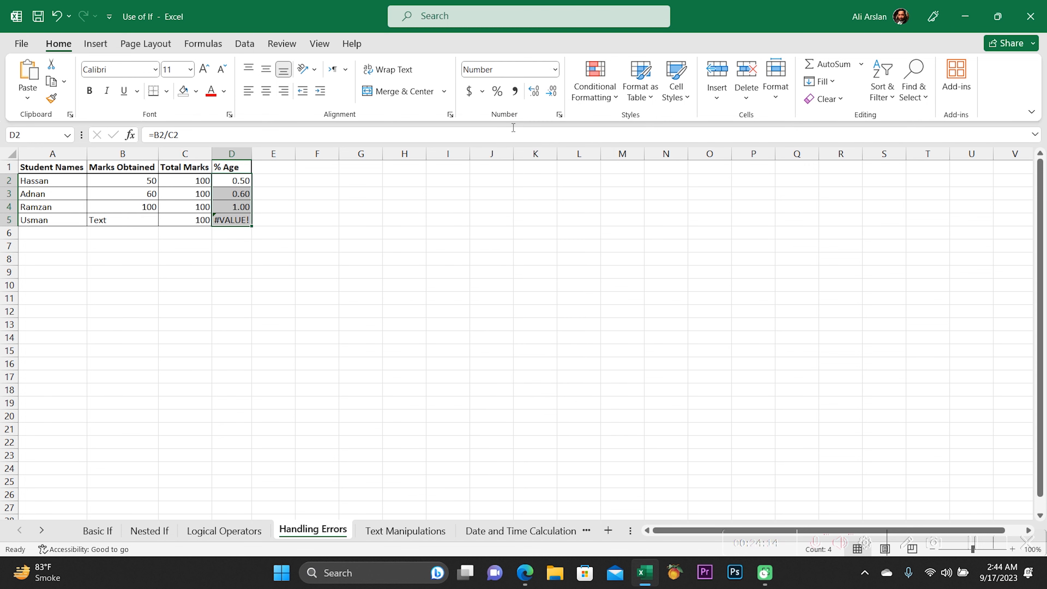
# Apply the Percentage format to the % Age cells D2:D5.
pyautogui.click(242, 180)
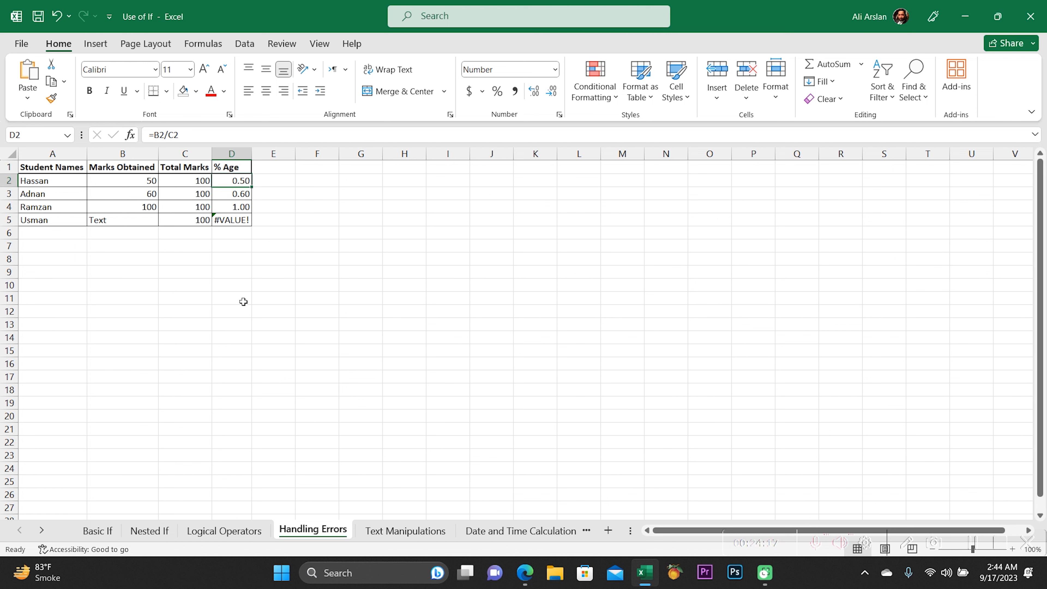
pyautogui.hotkey('shift', 'Down')
pyautogui.hotkey('shift', 'Down')
pyautogui.hotkey('shift', 'Down')
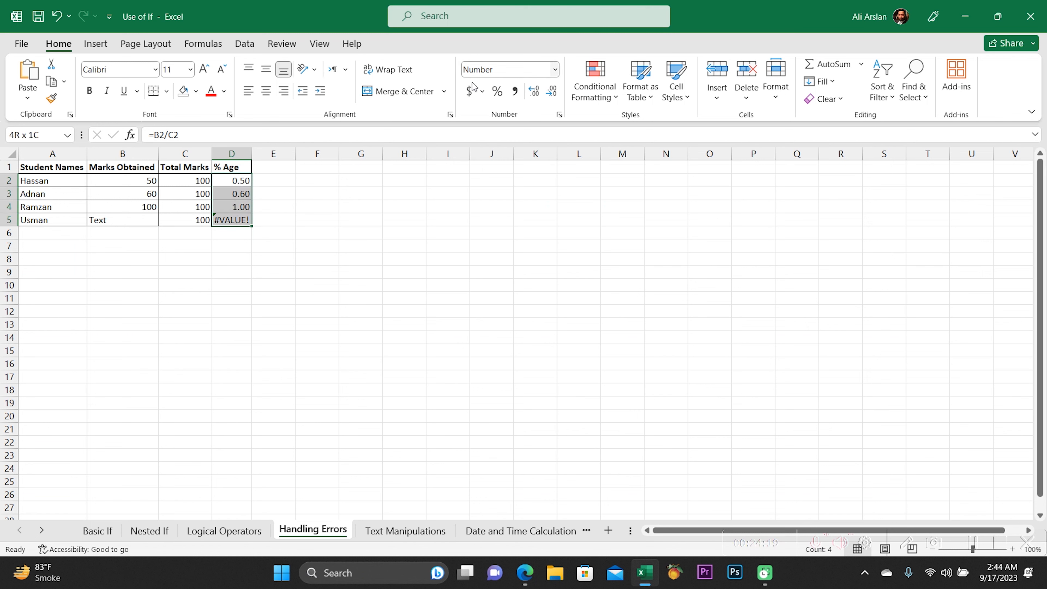
pyautogui.click(497, 91)
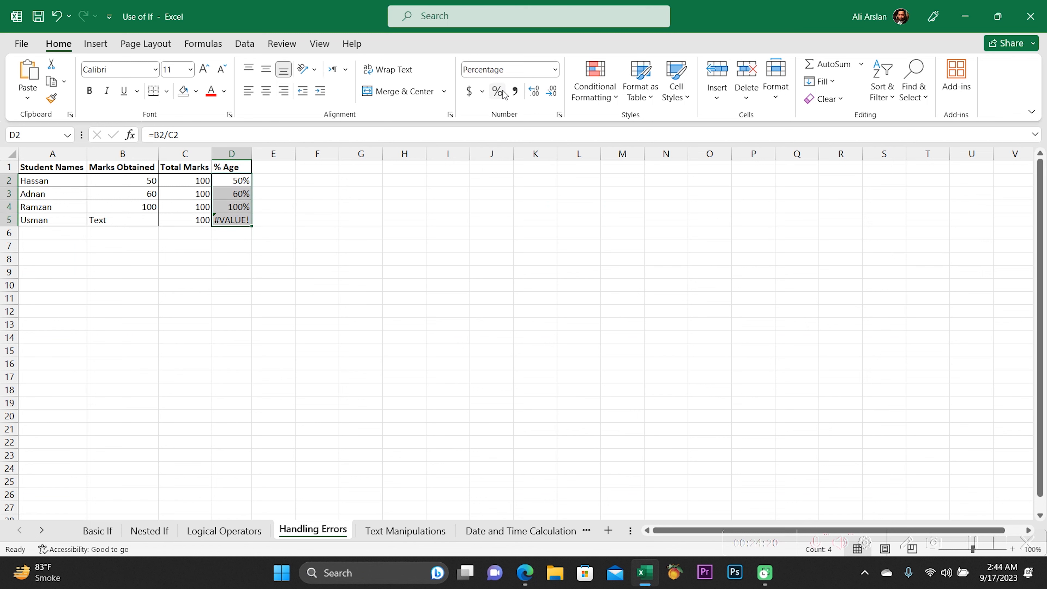
# Undo the Percentage format on cells D2:D5 and redo it.
pyautogui.click(282, 207)
pyautogui.hotkey('ctrl', 'z')
pyautogui.press('Up')
pyautogui.press('Down')
pyautogui.hotkey('shift', 'Down')
pyautogui.hotkey('shift', 'Down')
pyautogui.hotkey('shift', 'Down')
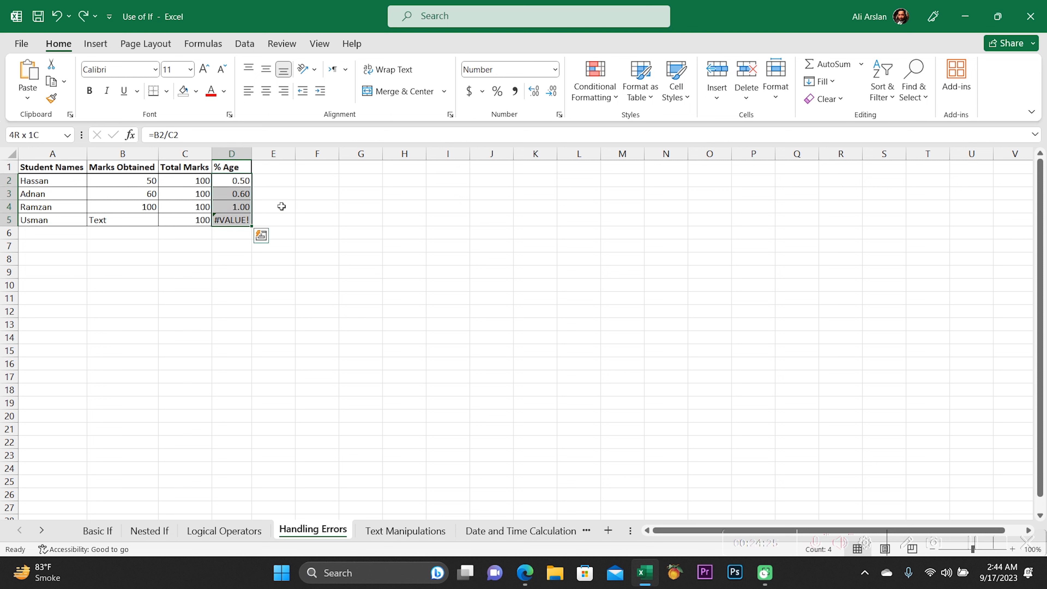
pyautogui.hotkey('ctrl', 'y')
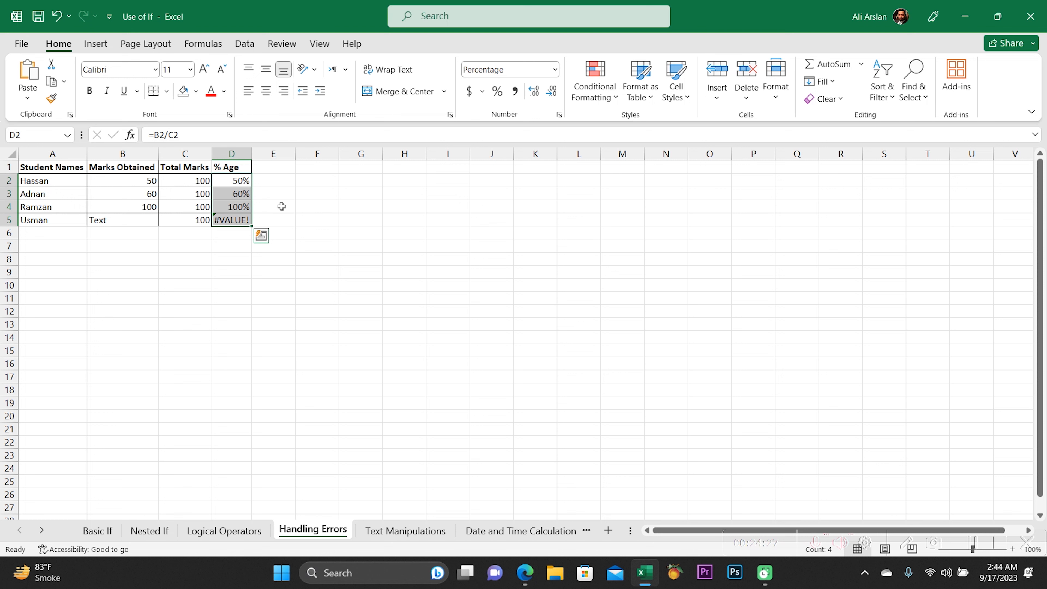
# Examine the division formulas behind the % Age cells D2 to D5.
pyautogui.press('Down')
pyautogui.press('Up')
pyautogui.press('Down')
pyautogui.press('Down')
pyautogui.press('Down')
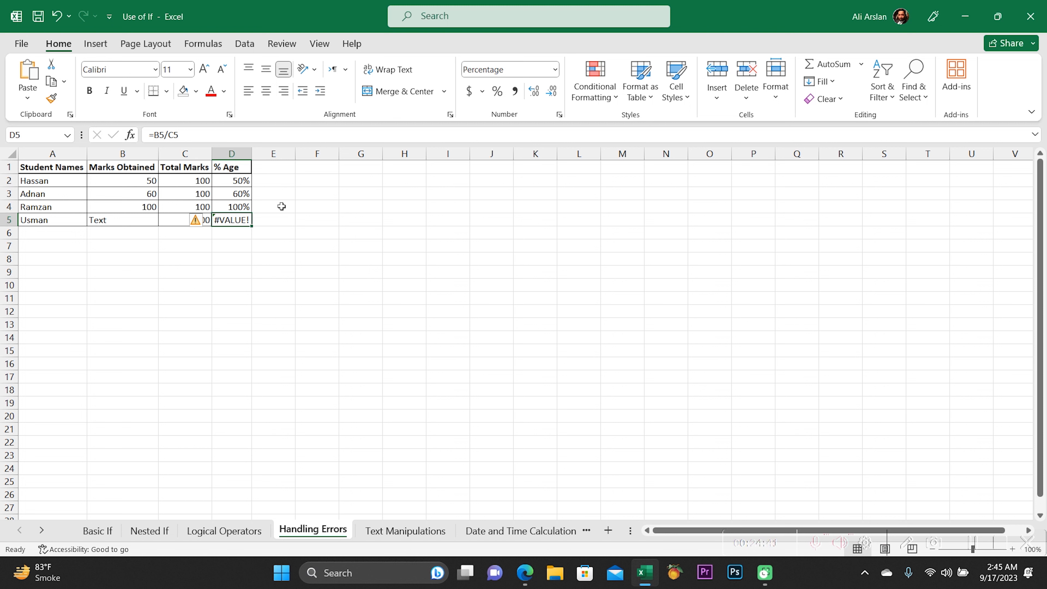
pyautogui.press('Up')
pyautogui.press('Up')
pyautogui.press('Up')
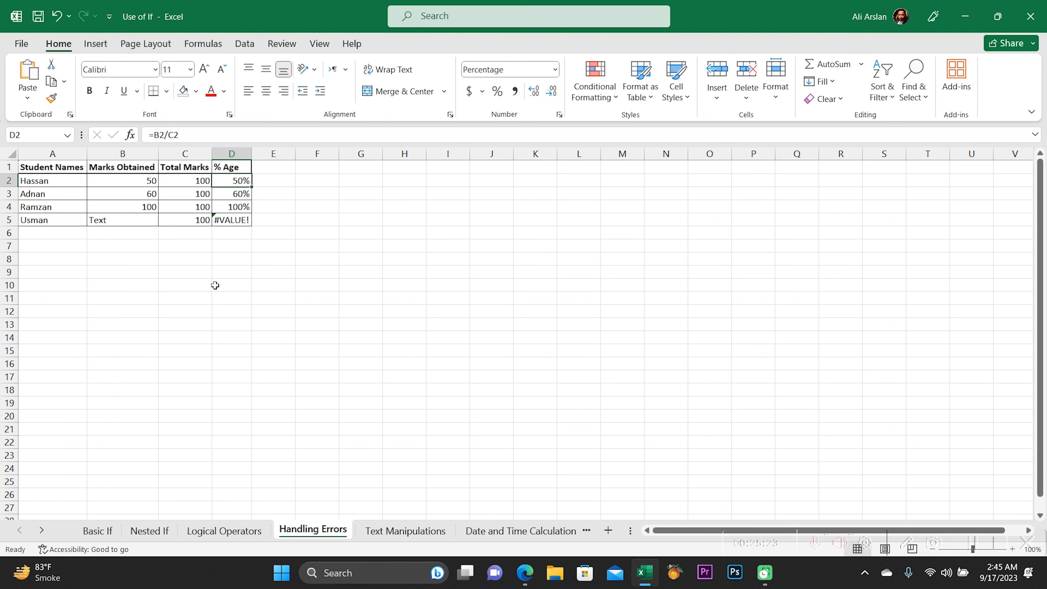
pyautogui.click(154, 134)
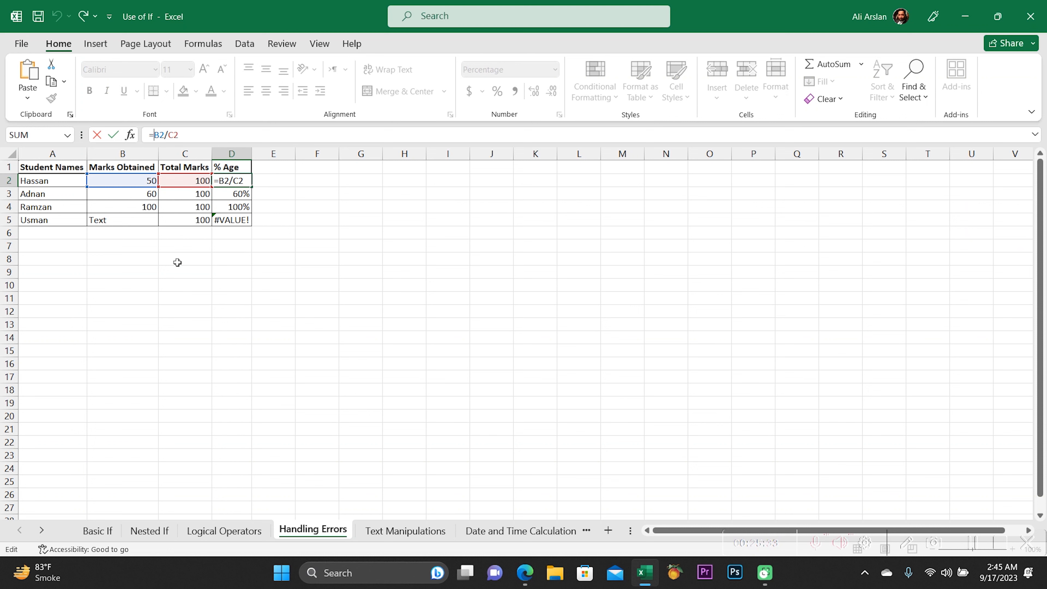
pyautogui.write('ifer')
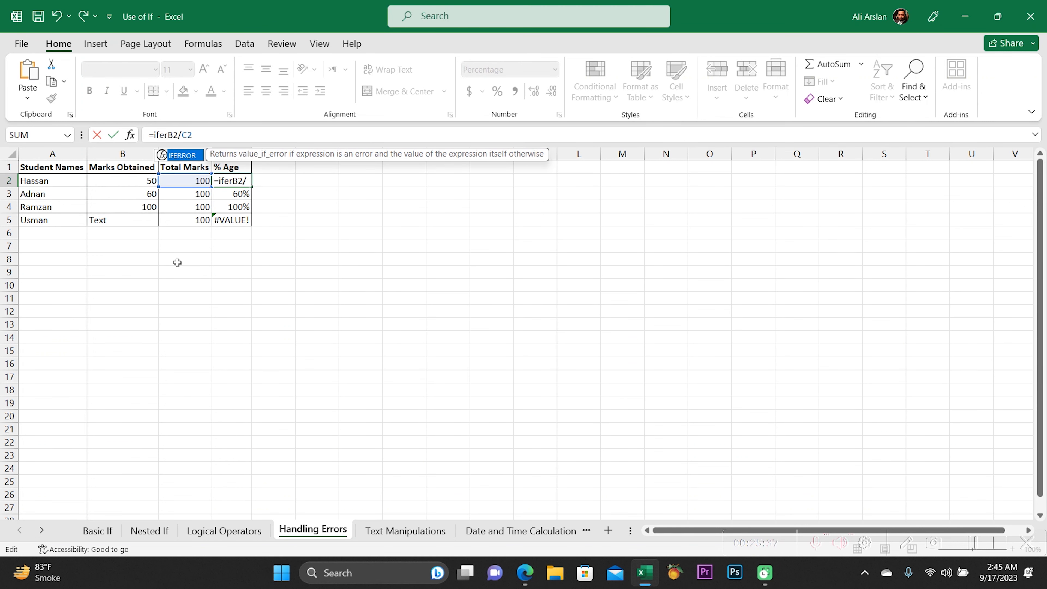
pyautogui.press('BackSpace')
pyautogui.press('BackSpace')
pyautogui.press('BackSpace')
pyautogui.press('BackSpace')
pyautogui.press('BackSpace')
pyautogui.hotkey('ctrl', 'Return')
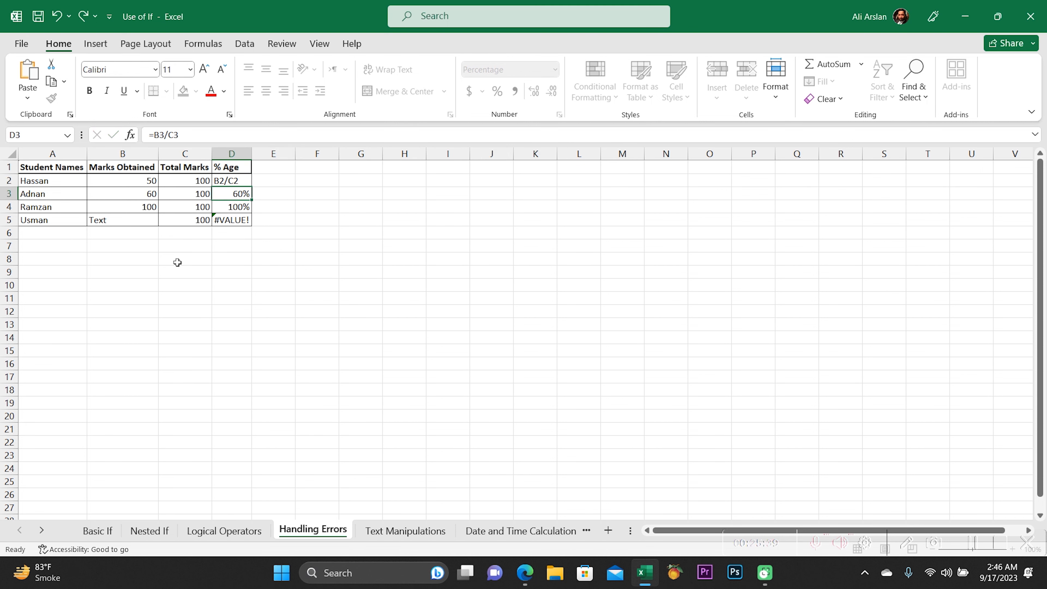
pyautogui.hotkey('ctrl', 'z')
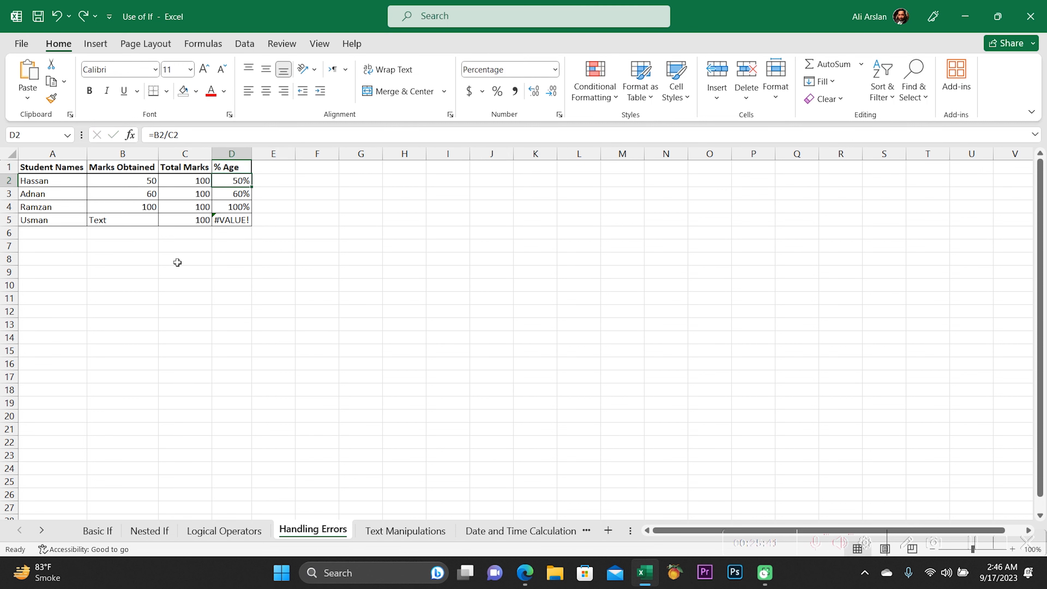
# Wrap the division formula in cell D2 in error handling as =IFERROR(B2/C2,"Some Error").
pyautogui.click(153, 133)
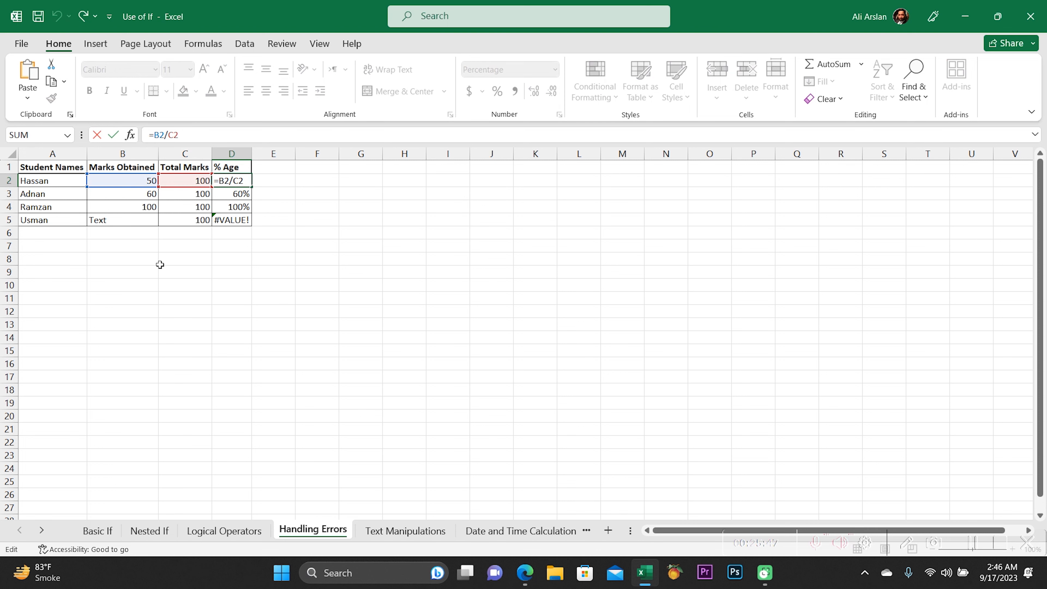
pyautogui.write('ifer')
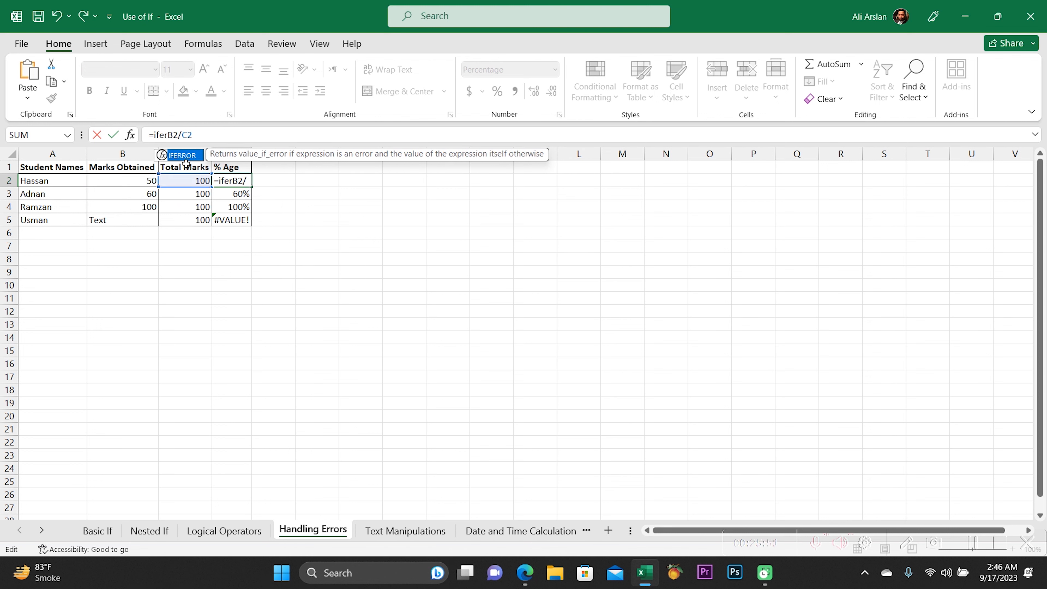
pyautogui.press('Tab')
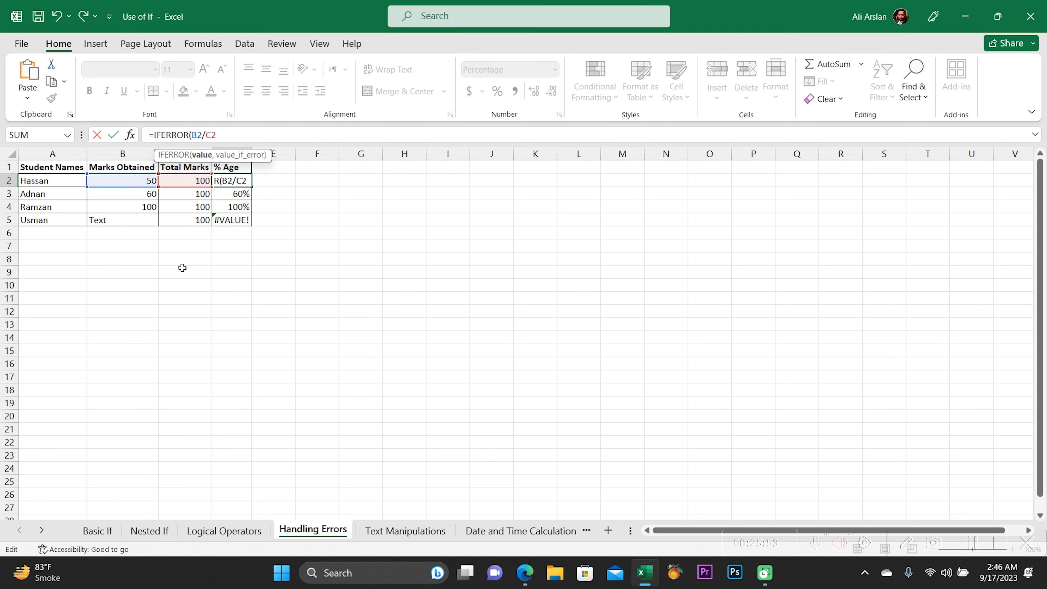
pyautogui.write(',')
pyautogui.write('"')
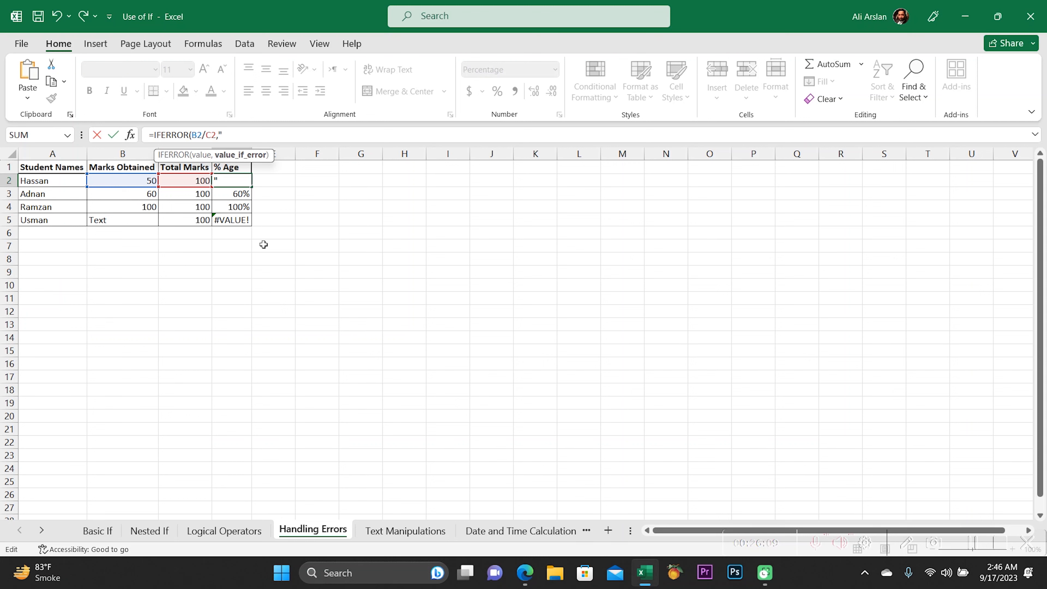
pyautogui.write('Some erro')
pyautogui.press('BackSpace')
pyautogui.press('BackSpace')
pyautogui.press('BackSpace')
pyautogui.press('BackSpace')
pyautogui.write('Erro')
pyautogui.write(')')
pyautogui.press('Return')
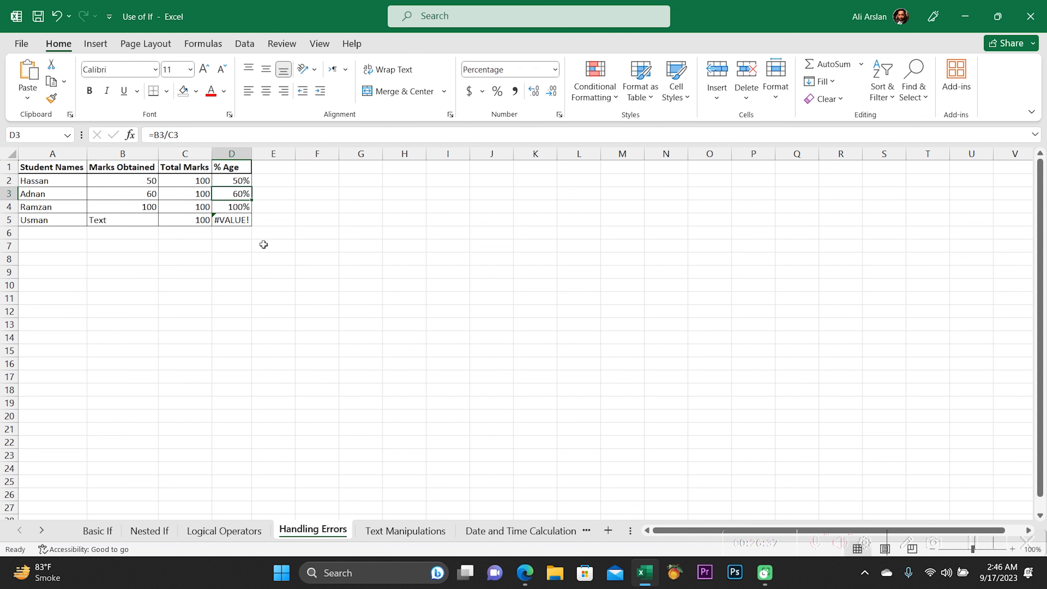
pyautogui.press('Up')
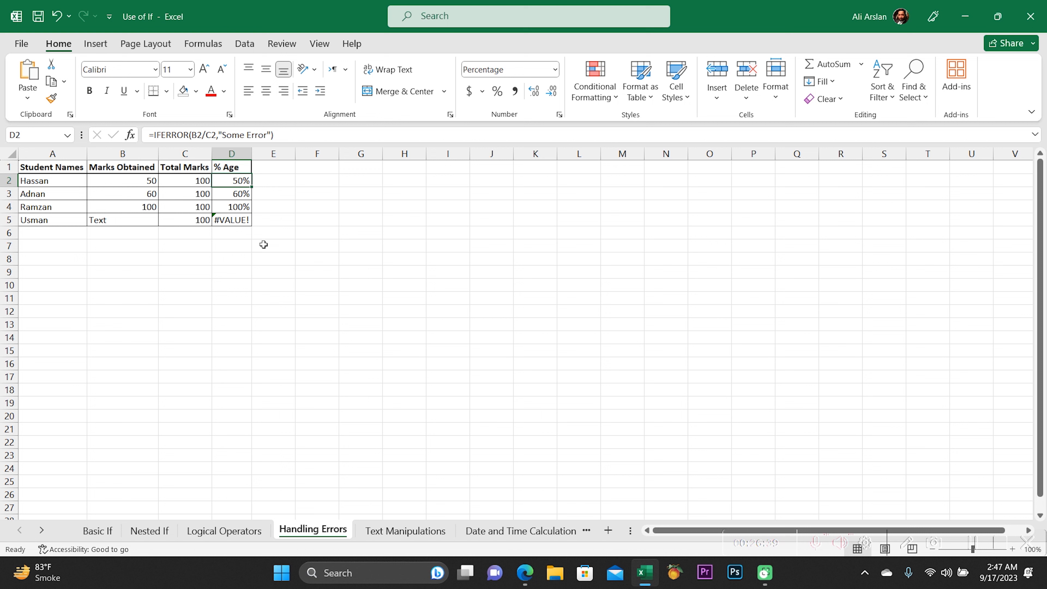
pyautogui.hotkey('shift', 'Down')
pyautogui.hotkey('shift', 'Down')
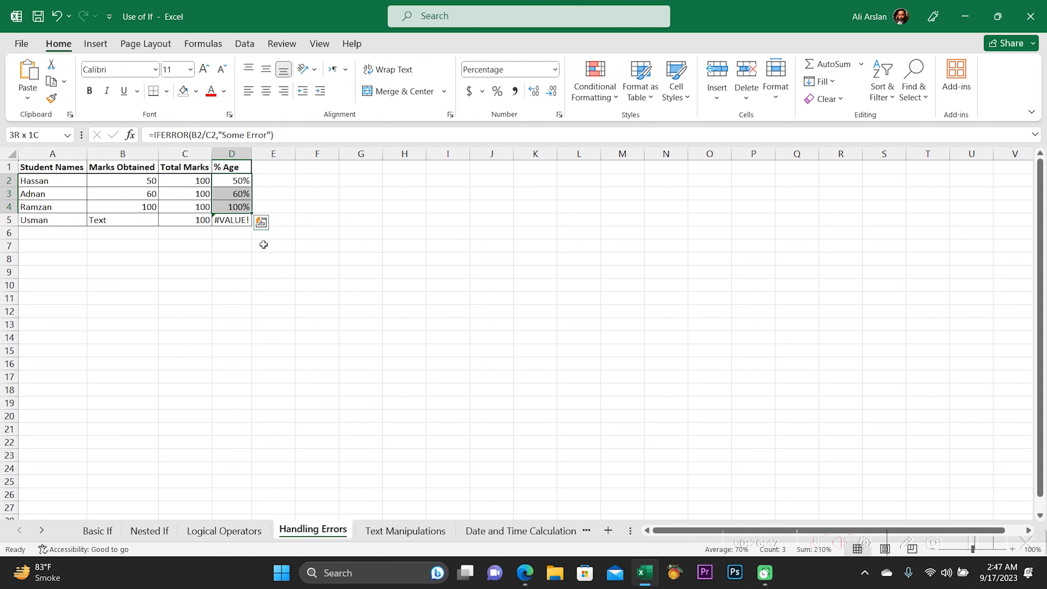
pyautogui.press('Down')
pyautogui.press('Down')
pyautogui.press('Down')
pyautogui.press('Down')
pyautogui.press('Up')
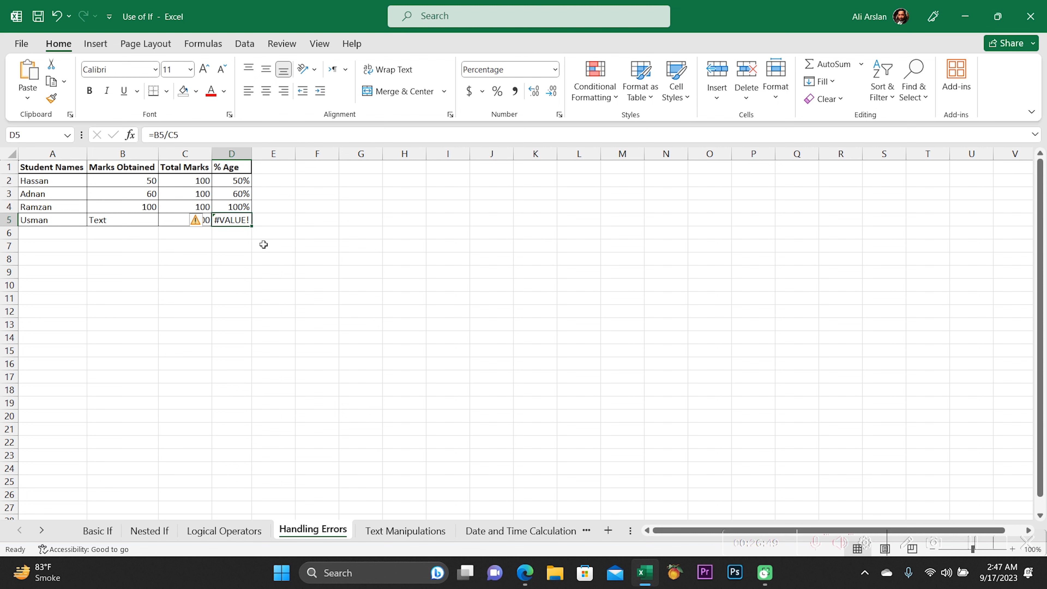
pyautogui.press('Down')
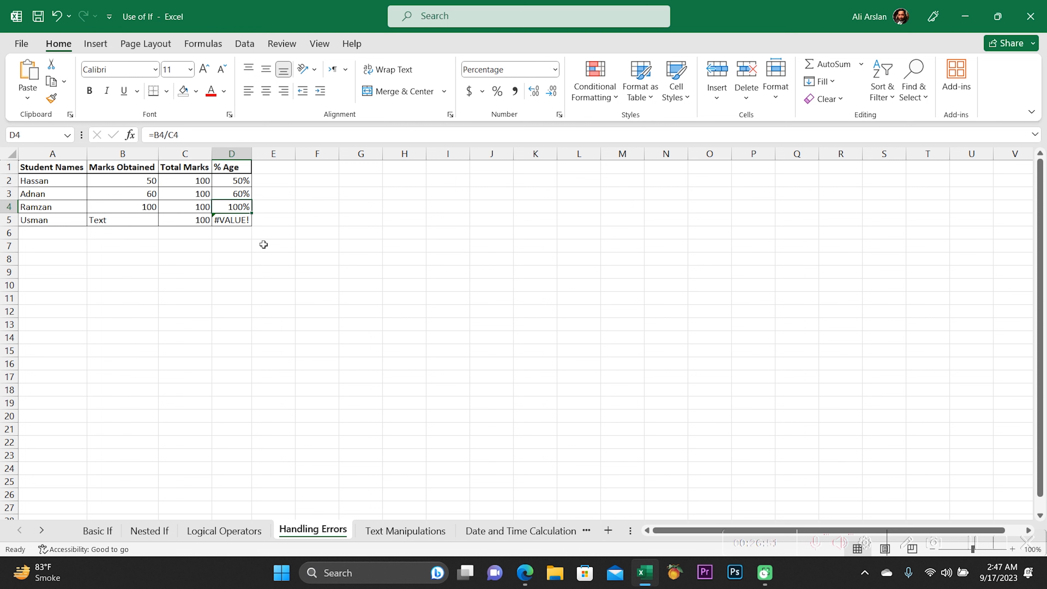
pyautogui.hotkey('shift', 'Down')
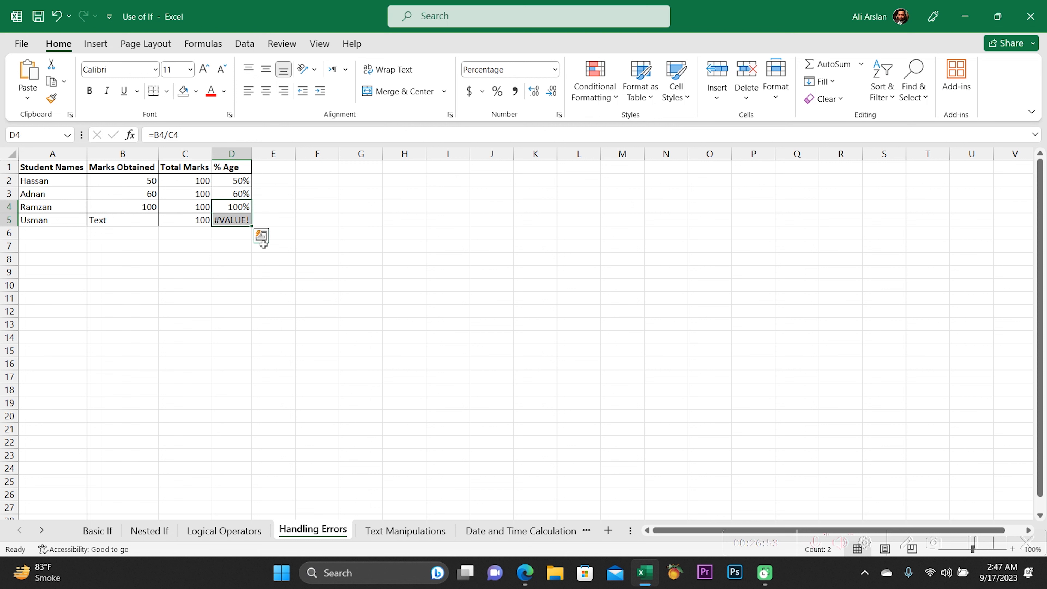
# Fill the IFERROR formula from cell D2 down through D5.
pyautogui.press('Up')
pyautogui.press('Up')
pyautogui.hotkey('shift', 'Down')
pyautogui.hotkey('shift', 'Down')
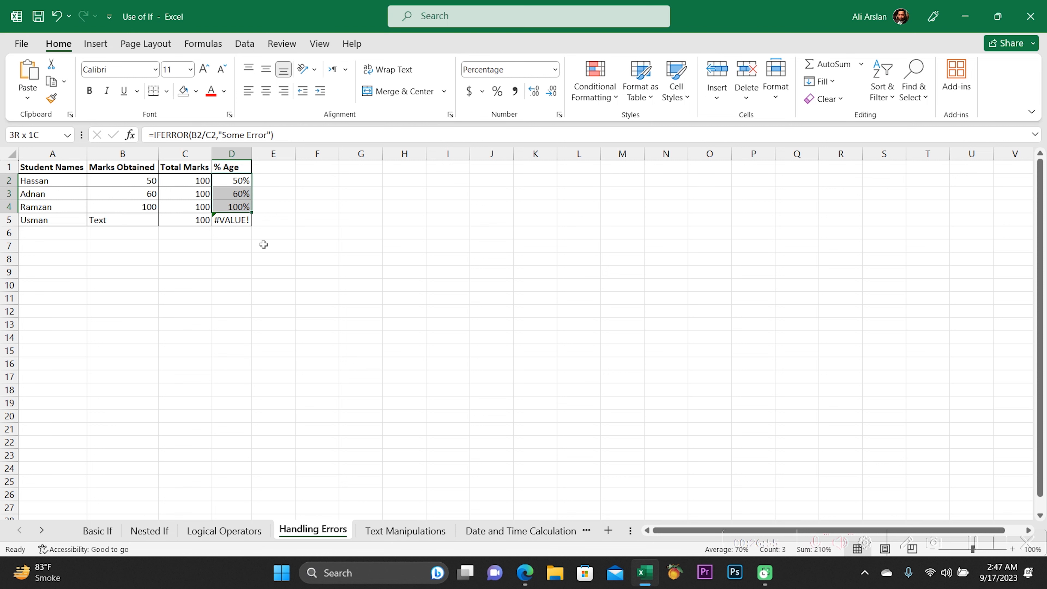
pyautogui.hotkey('shift', 'Down')
pyautogui.hotkey('ctrl', 'd')
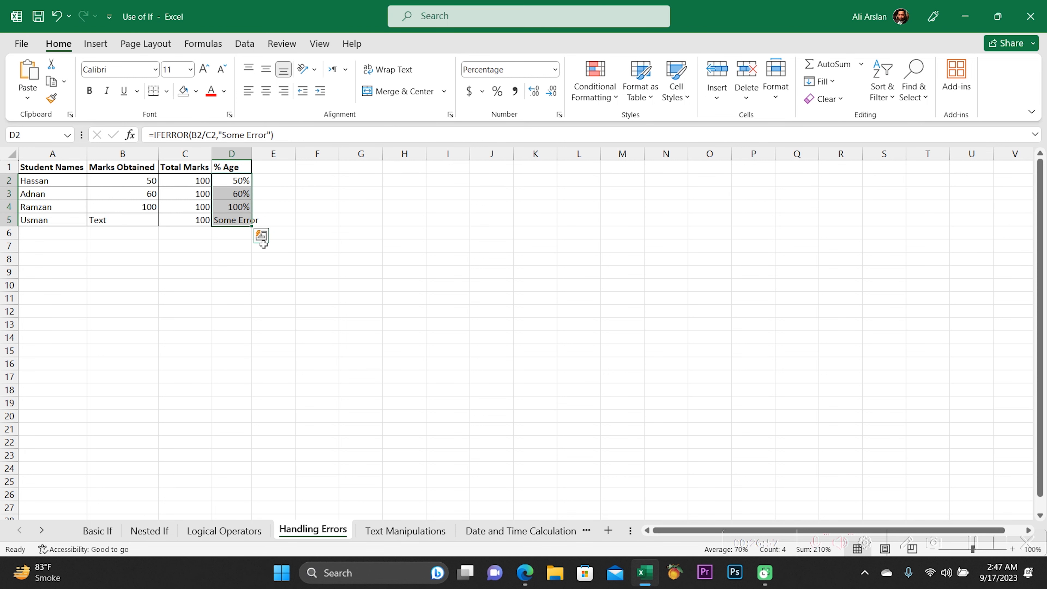
# Autofit the width of column D to the contents of the % Age cells.
pyautogui.hotkey('alt', 'h')
pyautogui.press('o')
pyautogui.press('i')
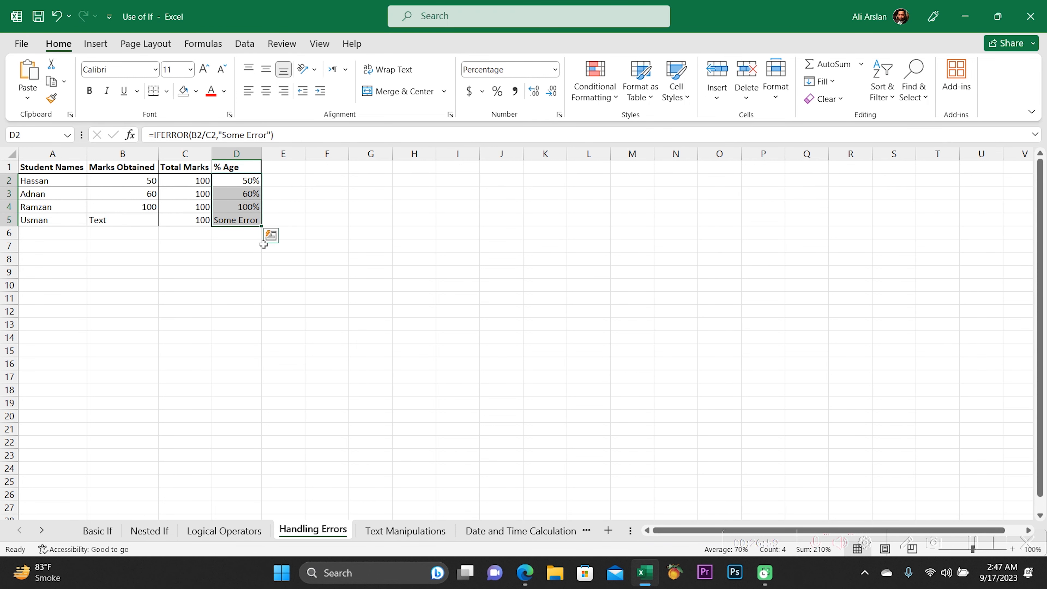
# Shorten the error text in the IFERROR formula of cell D5 to "Error".
pyautogui.press('Down')
pyautogui.press('Down')
pyautogui.press('Down')
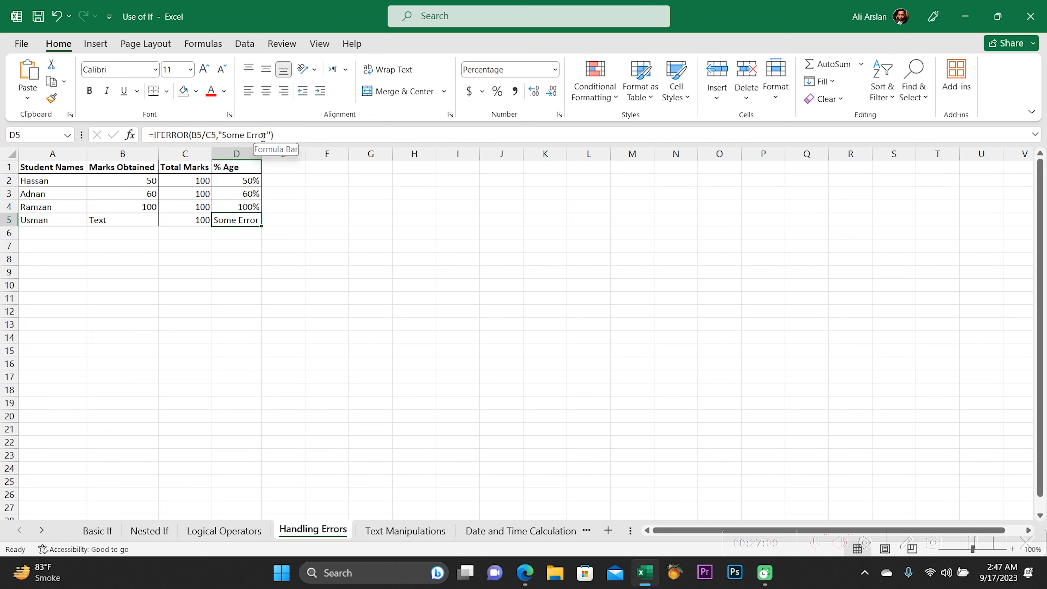
pyautogui.click(247, 135)
pyautogui.press('BackSpace')
pyautogui.press('BackSpace')
pyautogui.press('BackSpace')
pyautogui.press('BackSpace')
pyautogui.press('BackSpace')
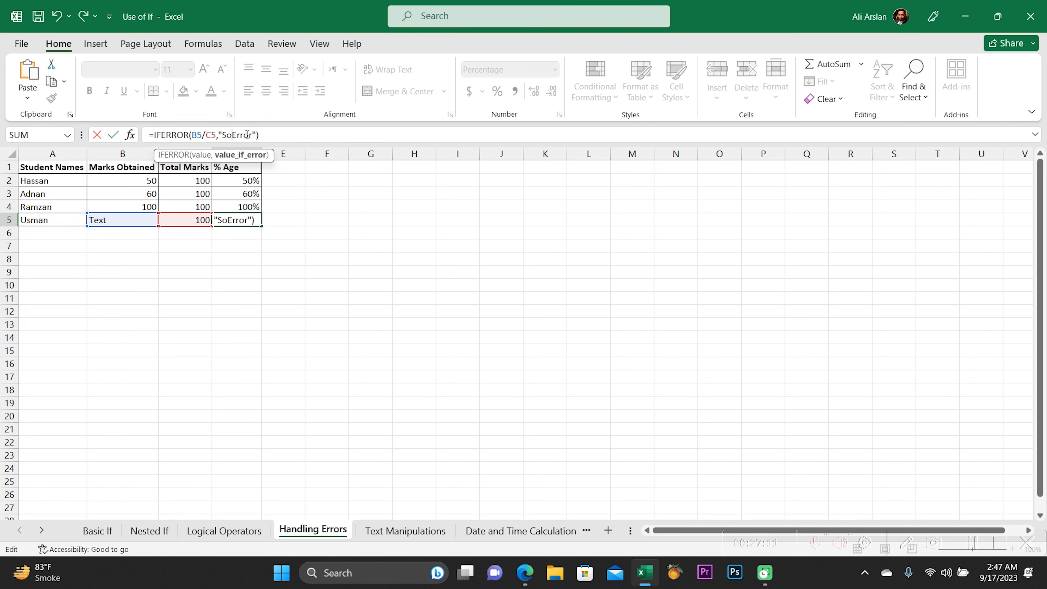
pyautogui.press('Return')
pyautogui.press('Up')
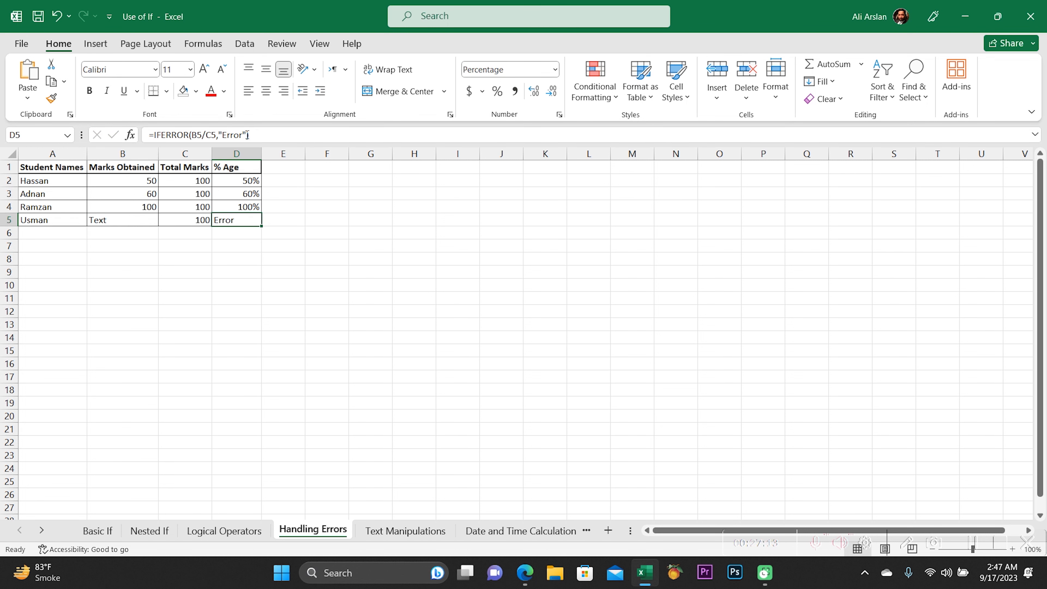
# Replace the error text in cell D5's IFERROR formula with an empty string, "".
pyautogui.click(245, 135)
pyautogui.press('BackSpace')
pyautogui.press('BackSpace')
pyautogui.press('BackSpace')
pyautogui.press('BackSpace')
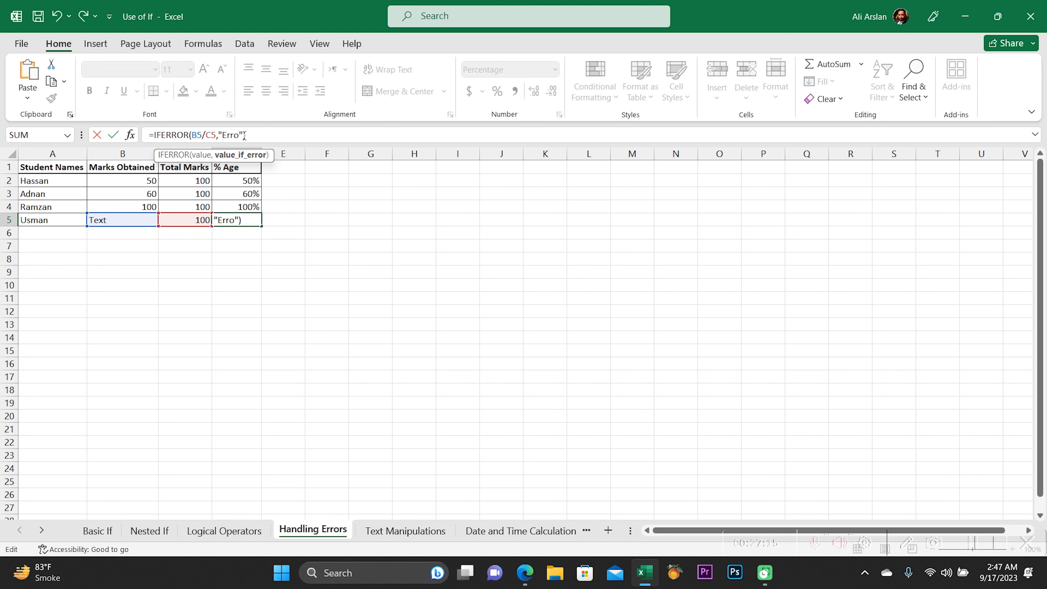
pyautogui.press('BackSpace')
pyautogui.press('Return')
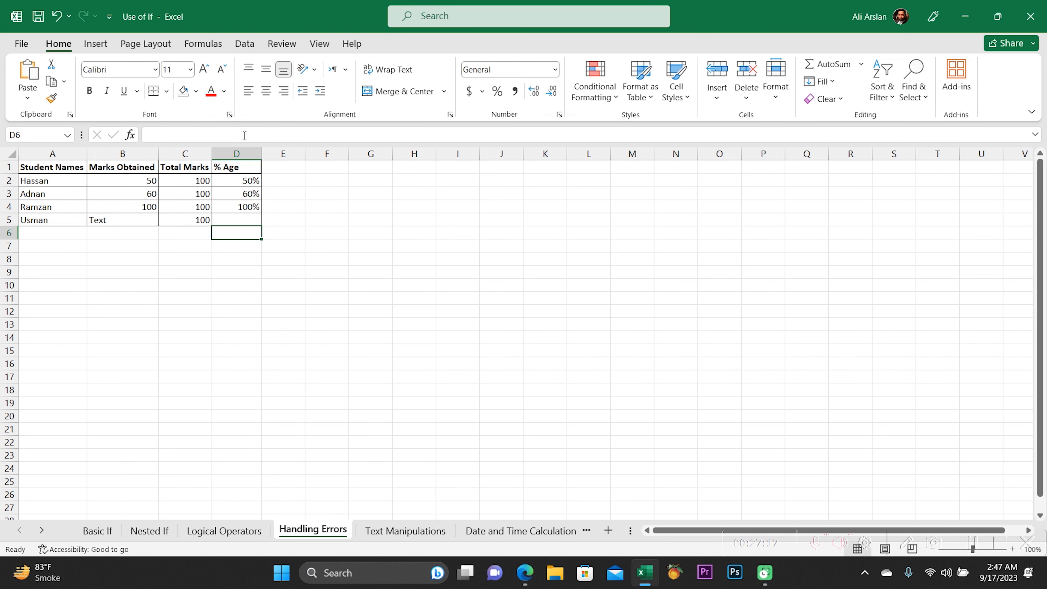
pyautogui.press('Up')
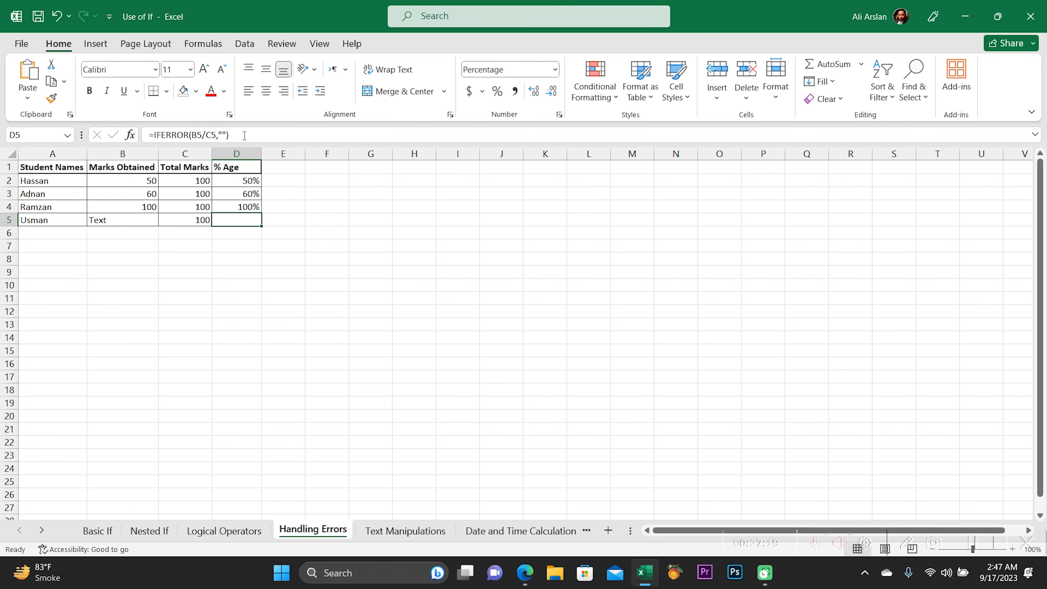
# Set the error value in cell D5's IFERROR formula to "XYZ".
pyautogui.click(222, 135)
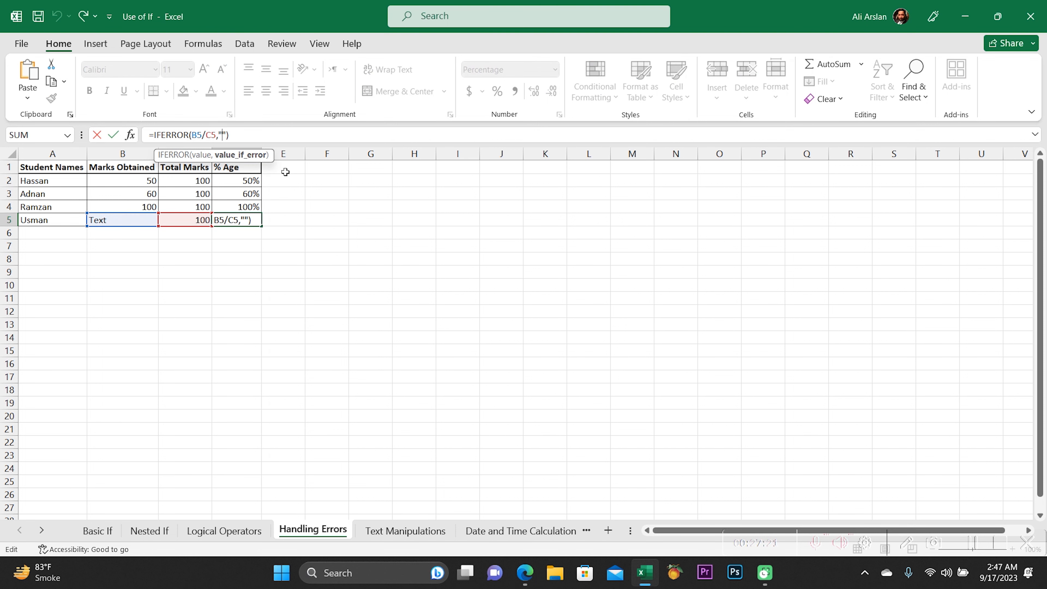
pyautogui.write('XYZ')
pyautogui.press('Return')
pyautogui.press('Up')
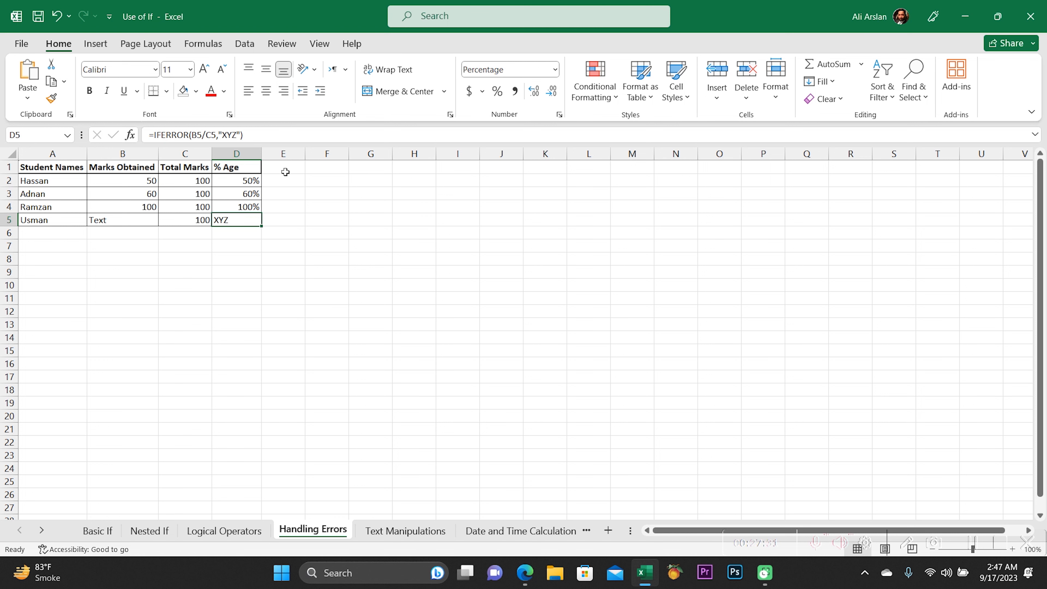
# On the Text Manipulations sheet, start an IF formula in cell C2 with the condition B2="Upper".
pyautogui.hotkey('ctrl', 'pagedown')
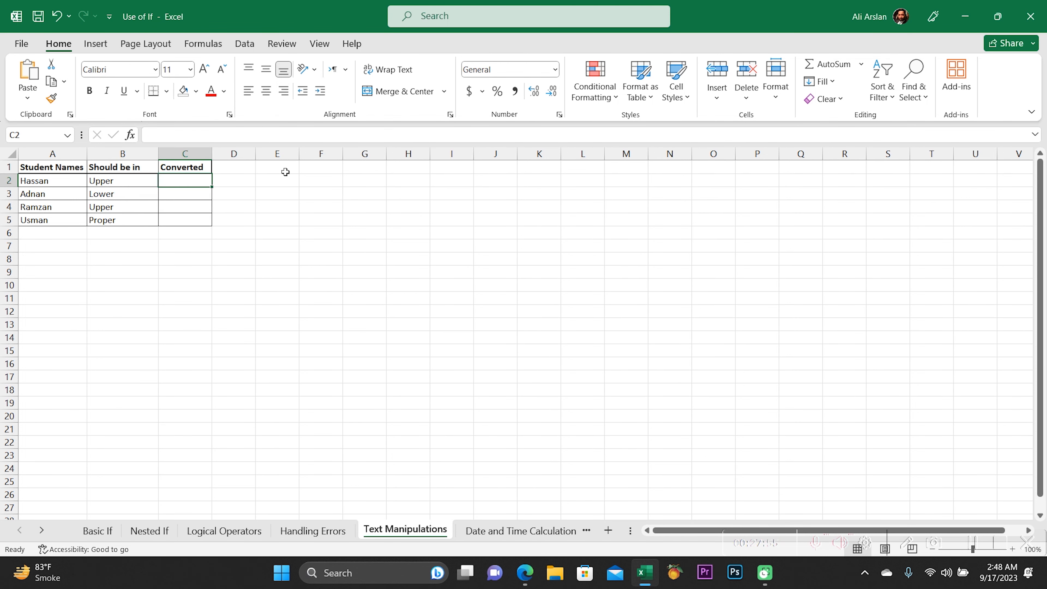
pyautogui.write('=')
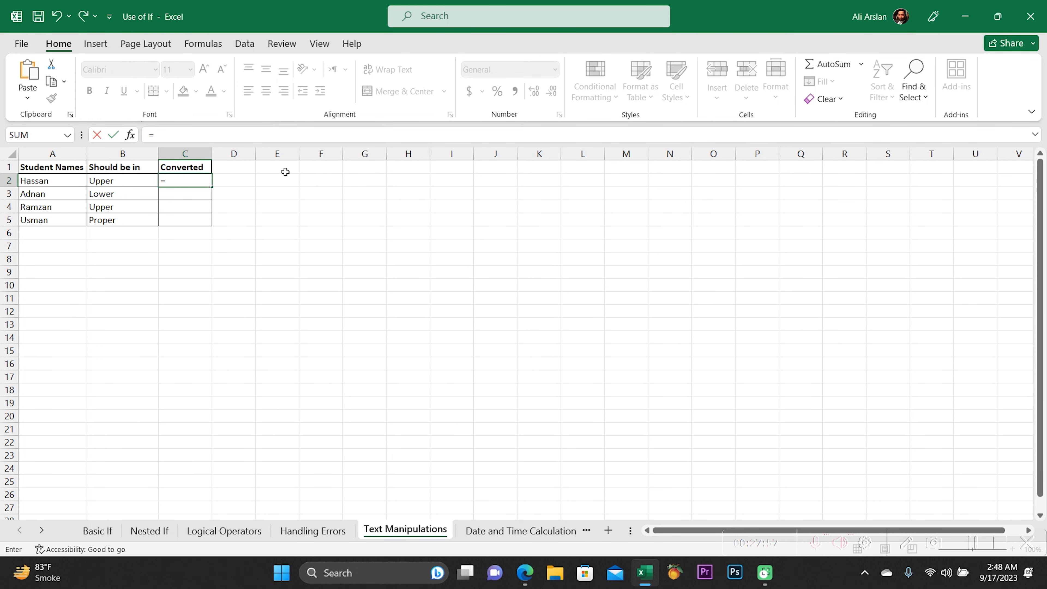
pyautogui.write('IF(')
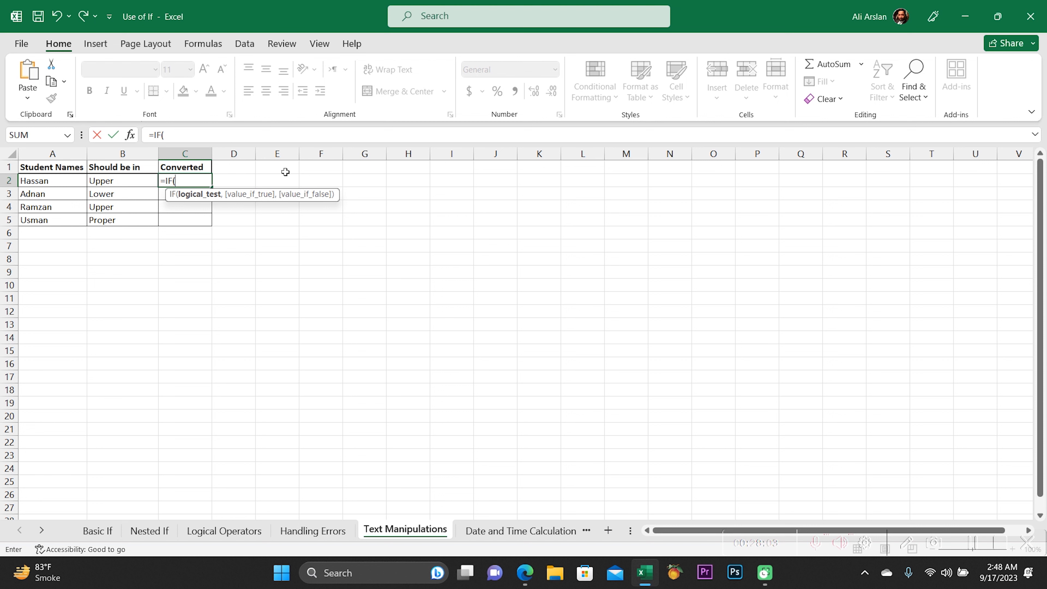
pyautogui.press('Left')
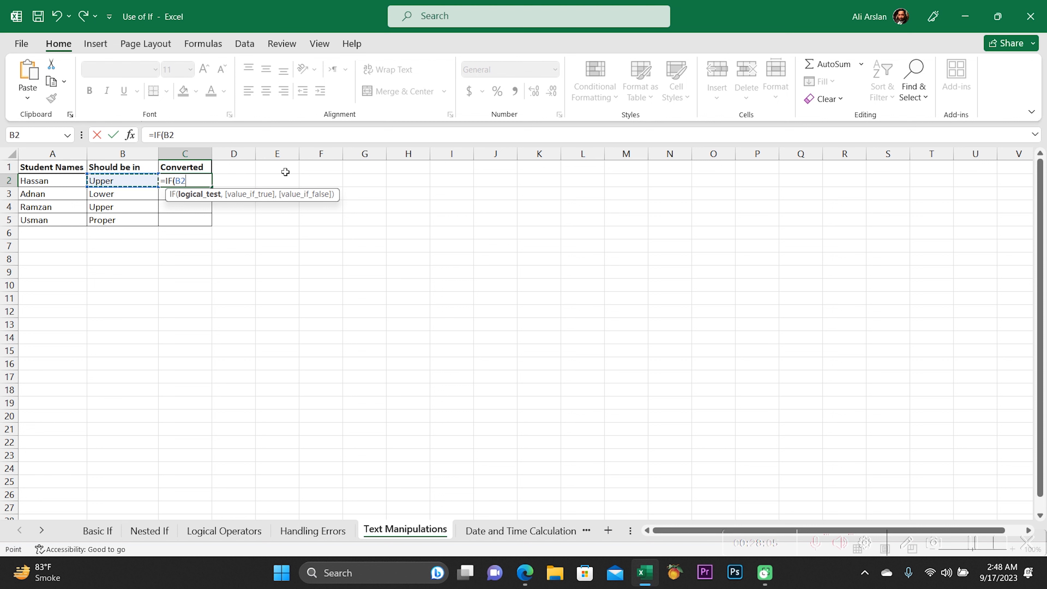
pyautogui.write('="Upper')
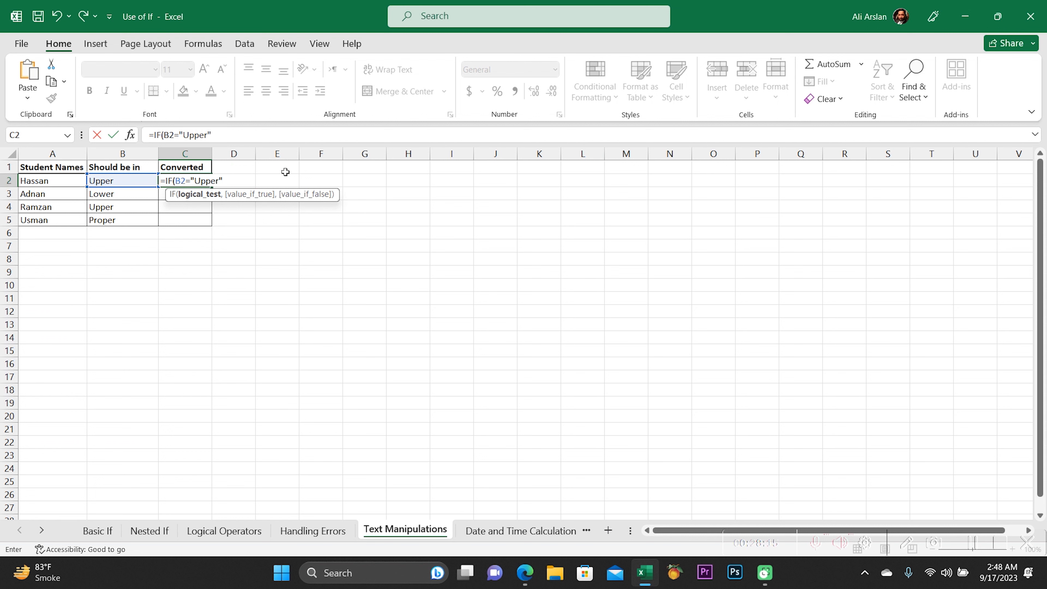
pyautogui.write('",')
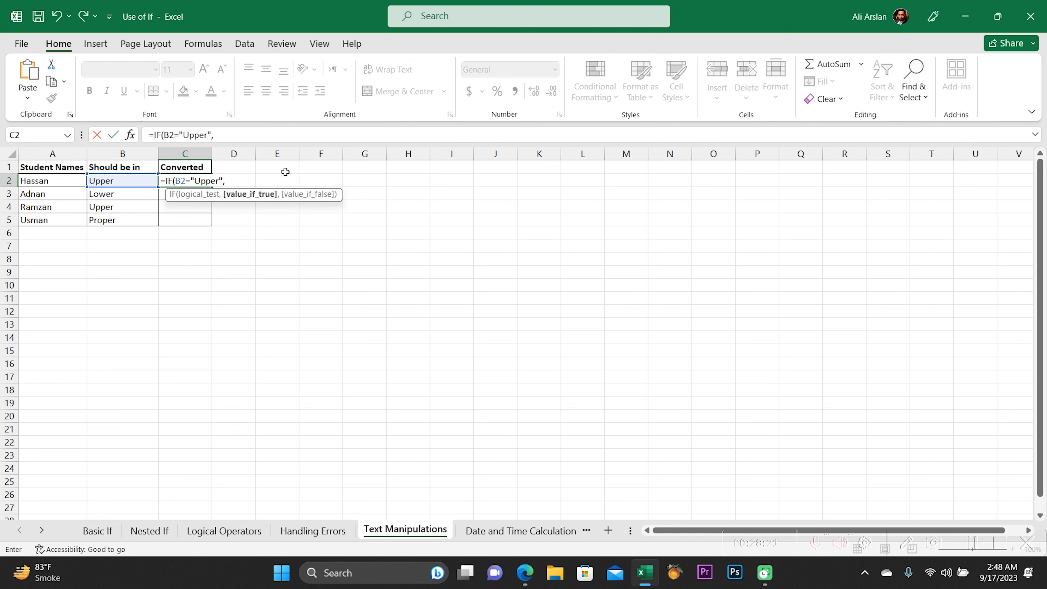
pyautogui.press('Left')
pyautogui.press('Left')
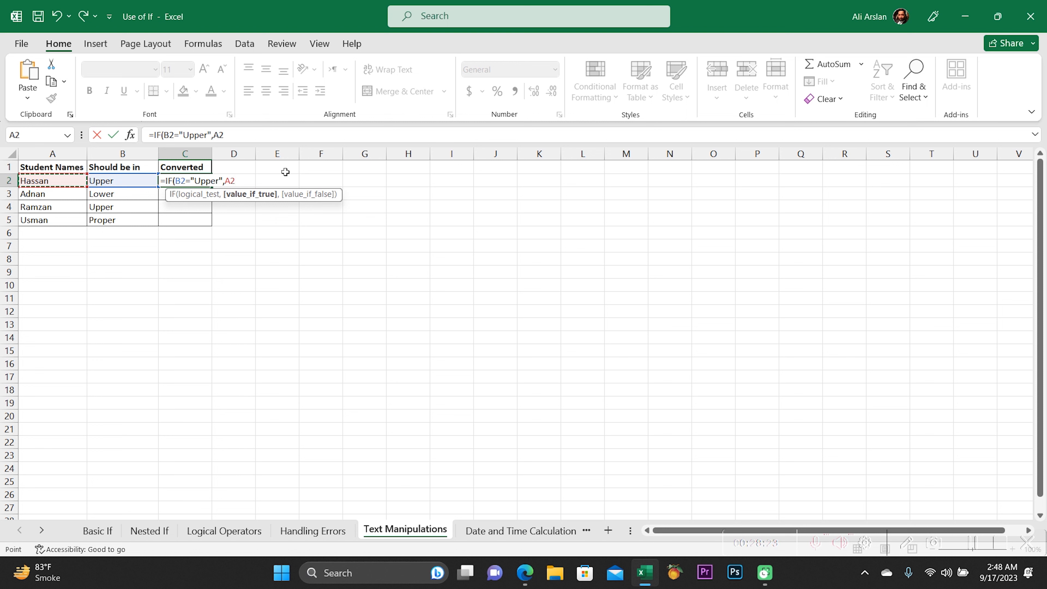
pyautogui.press('BackSpace')
pyautogui.press('BackSpace')
pyautogui.press('BackSpace')
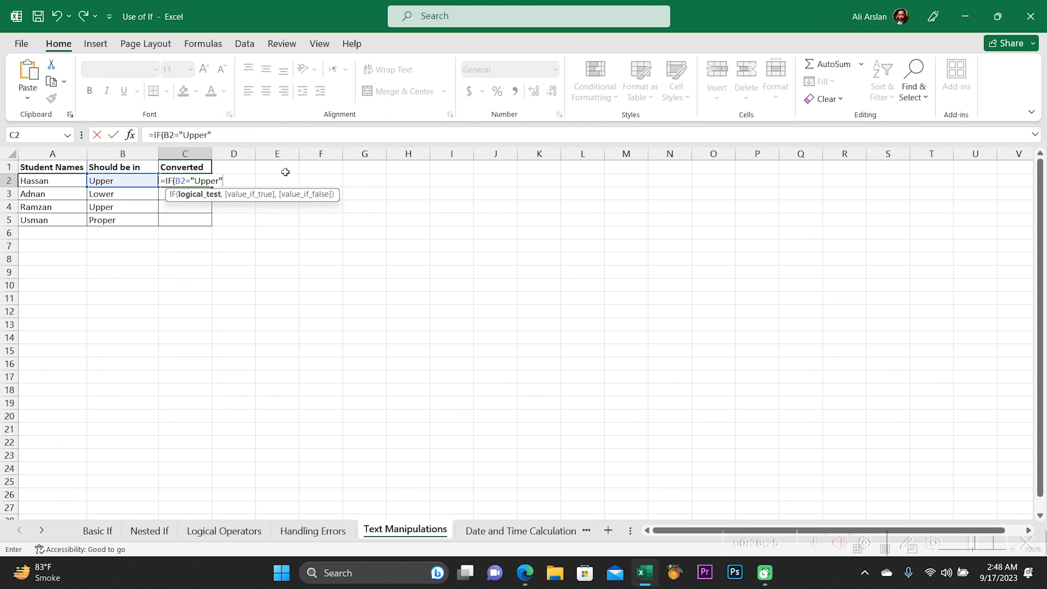
# Make the IF formula in C2 return UPPER(A2) when the "Upper" condition is true.
pyautogui.write(',uppe')
pyautogui.press('Tab')
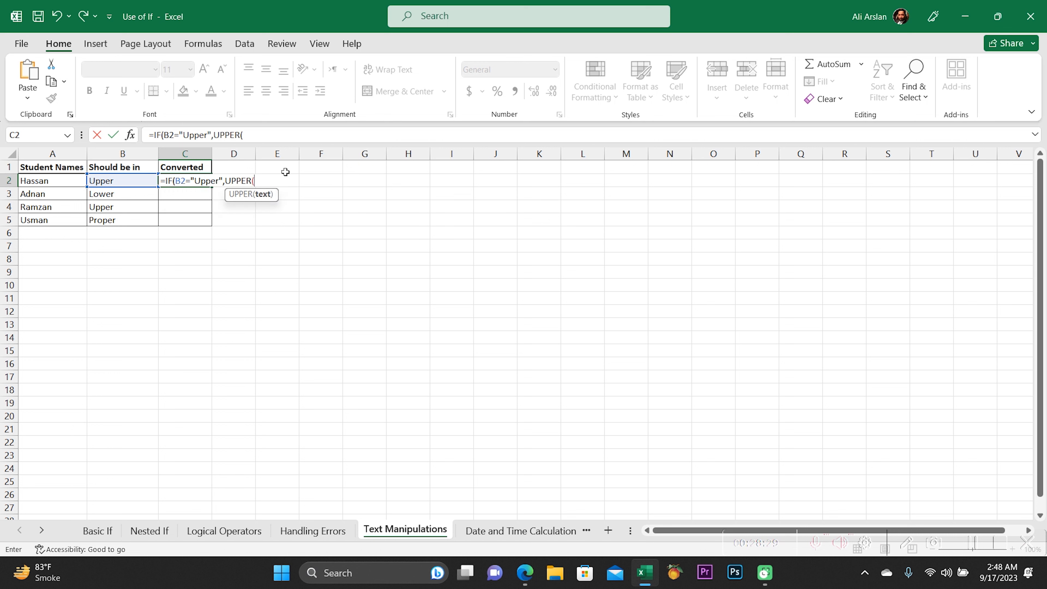
pyautogui.write('A')
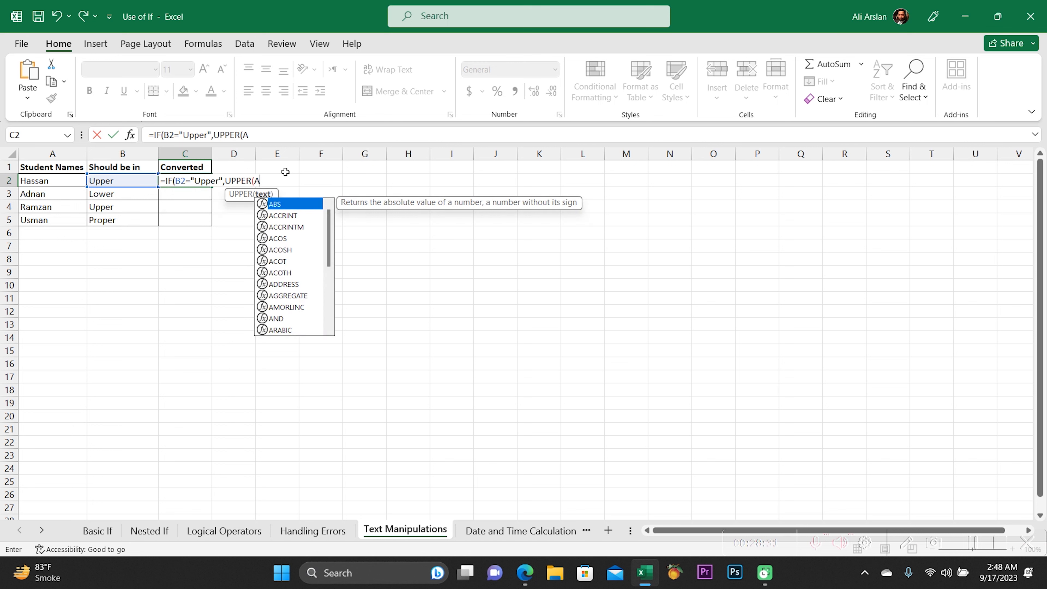
pyautogui.write('2')
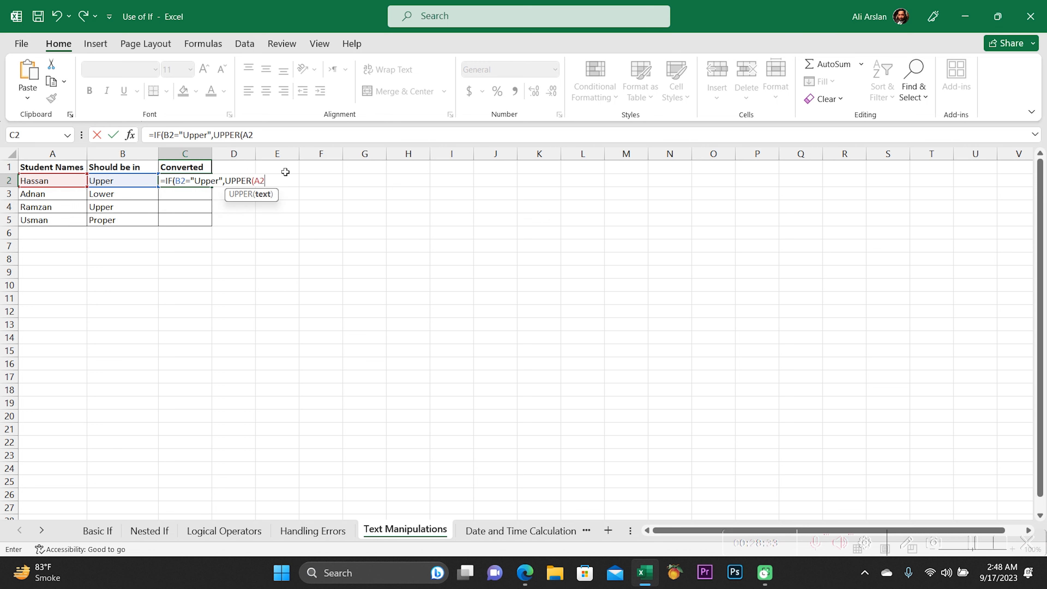
# Nest a second IF as the false value in C2's formula, testing B2="Lower".
pyautogui.write('),if')
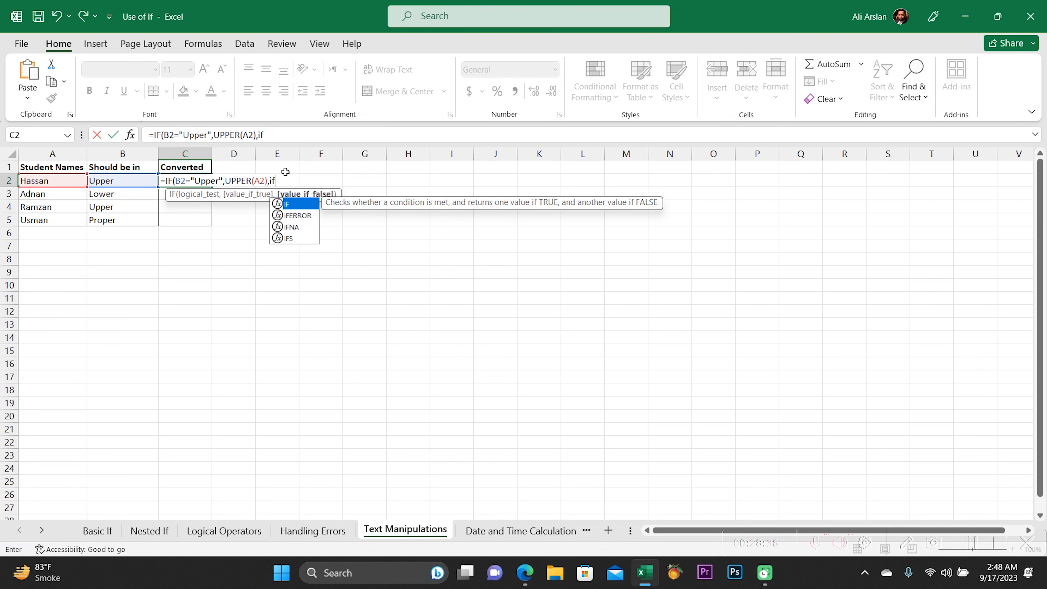
pyautogui.press('Tab')
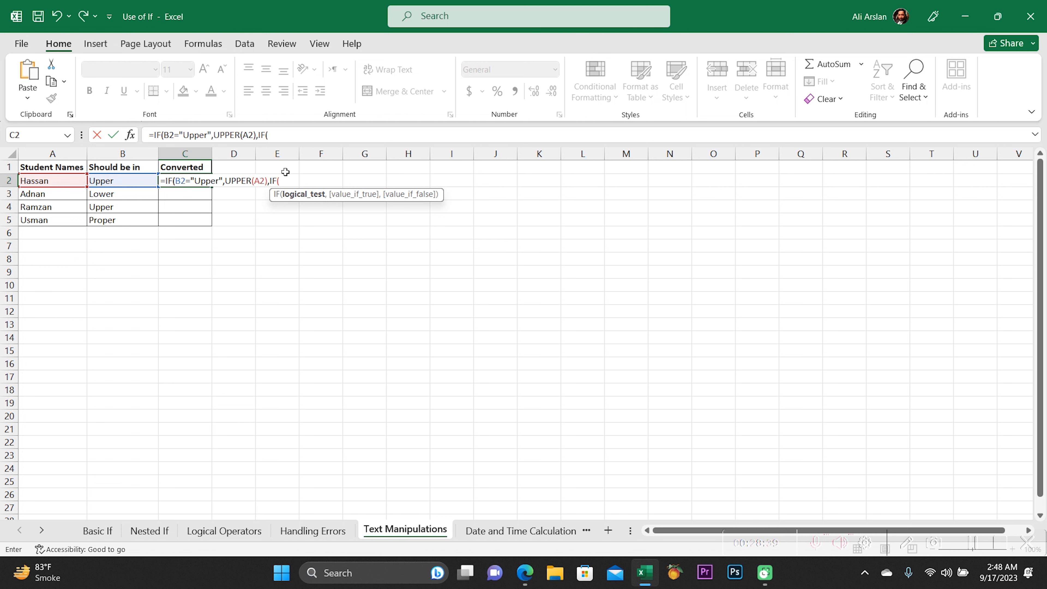
pyautogui.press('Left')
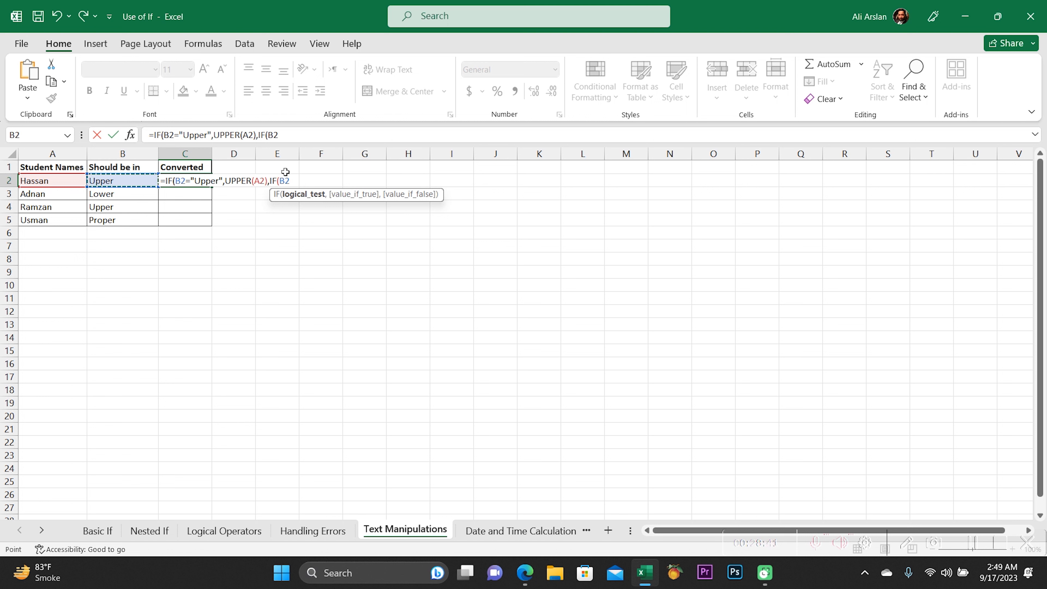
pyautogui.write('="Lower')
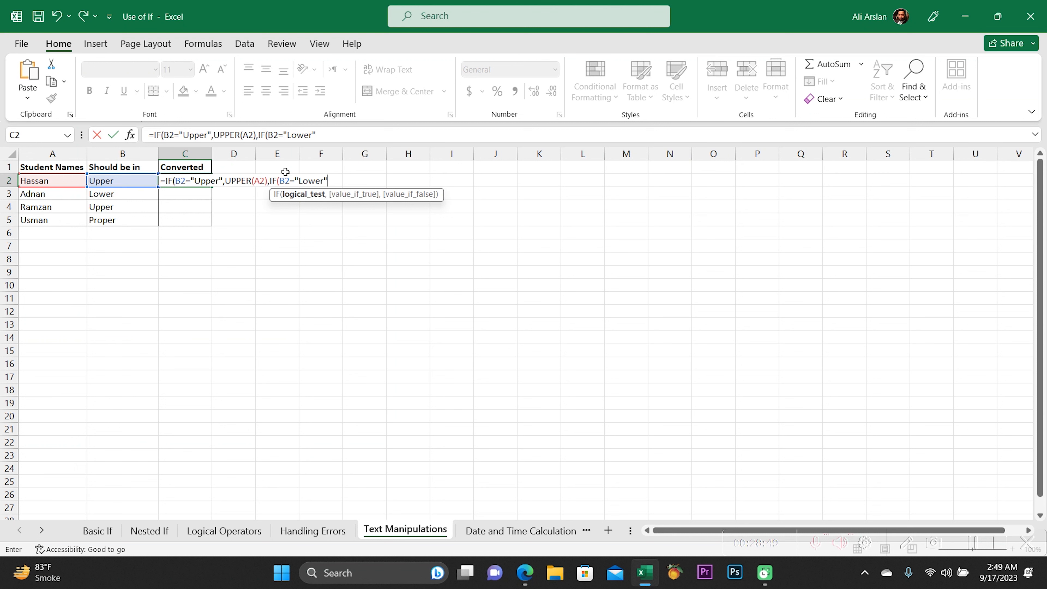
pyautogui.write('",')
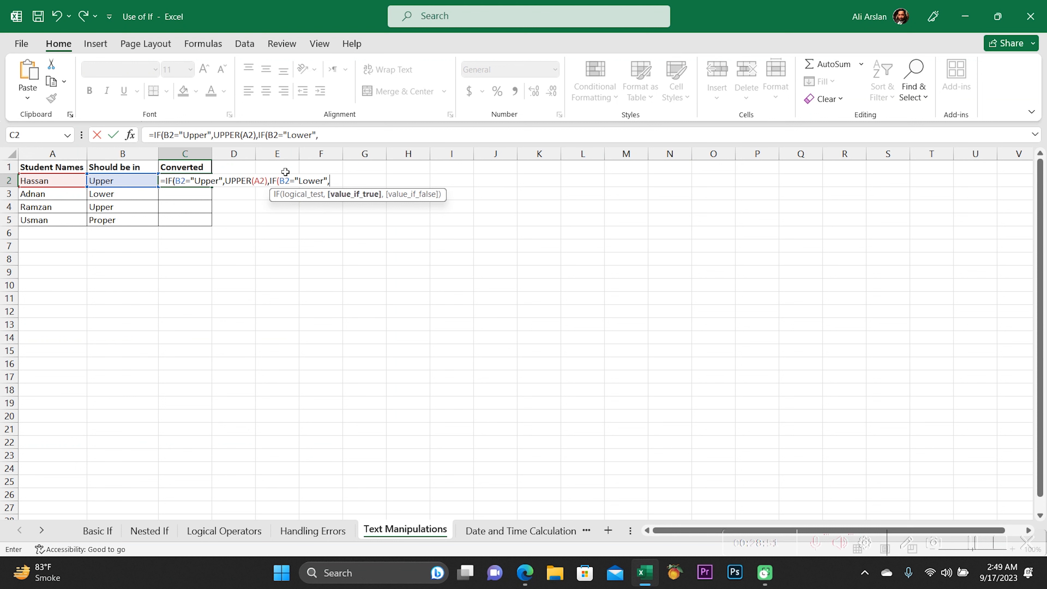
pyautogui.press('Left')
pyautogui.press('Left')
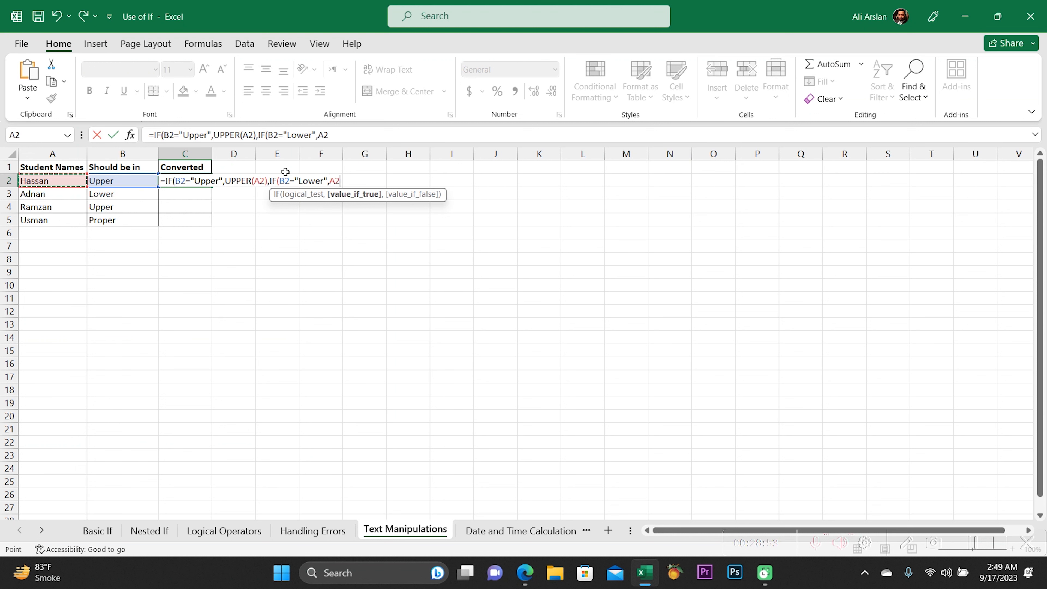
pyautogui.press('BackSpace')
pyautogui.press('BackSpace')
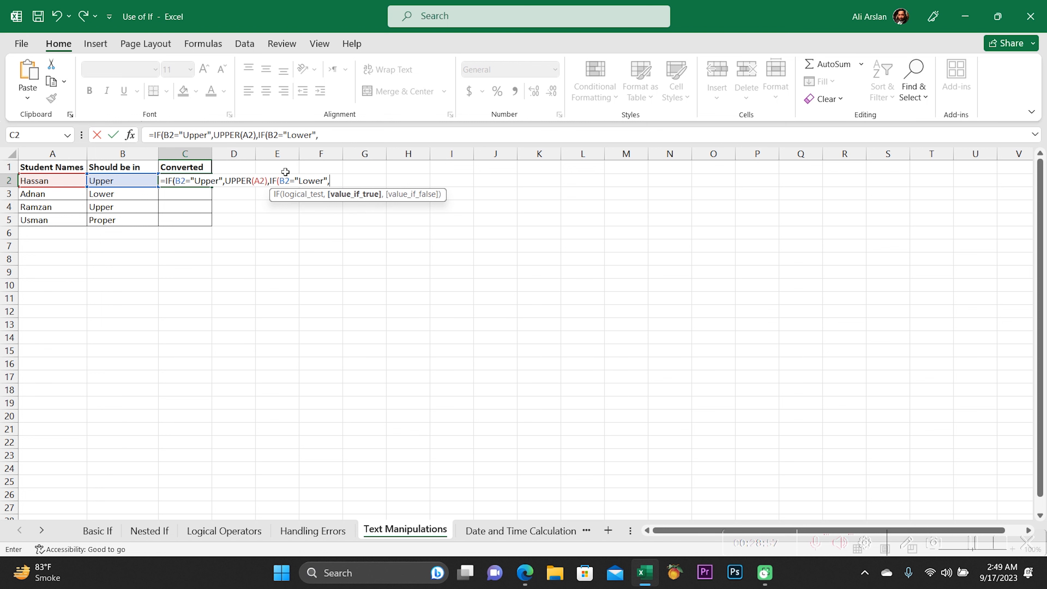
# Set LOWER(A2) as the true value of the second IF in C2's formula.
pyautogui.write('Lowe')
pyautogui.press('Tab')
pyautogui.press('Left')
pyautogui.press('Left')
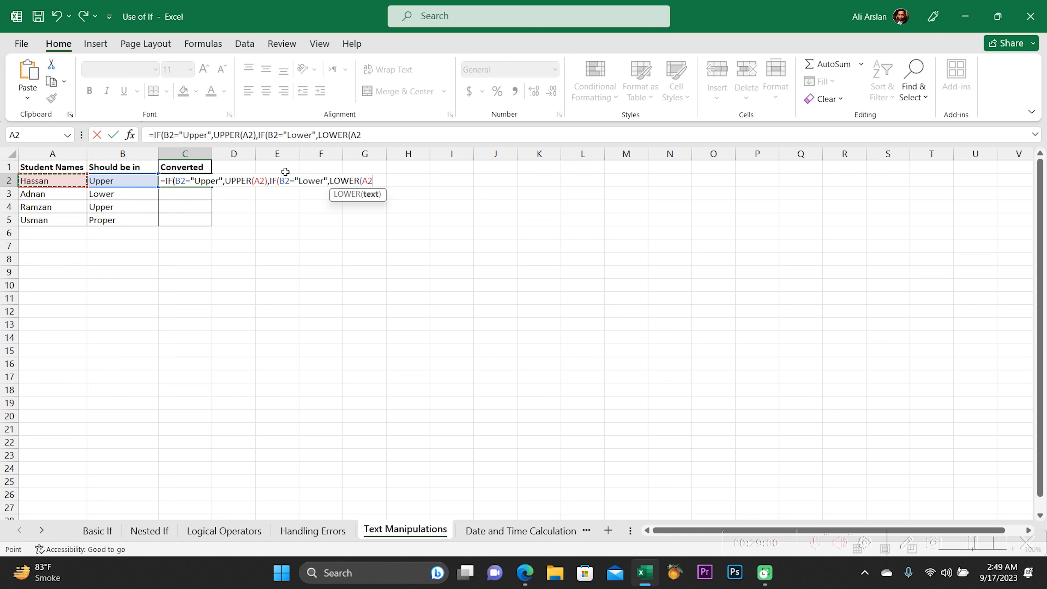
pyautogui.write('),')
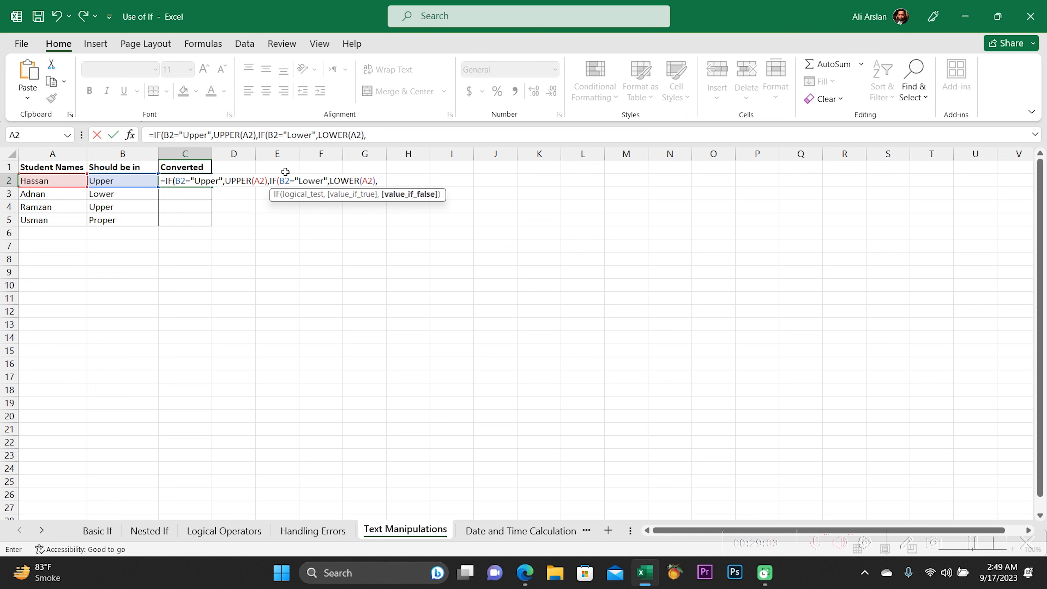
# Nest a third IF as the next false value in C2's formula, testing B2="Prpoper".
pyautogui.write('if')
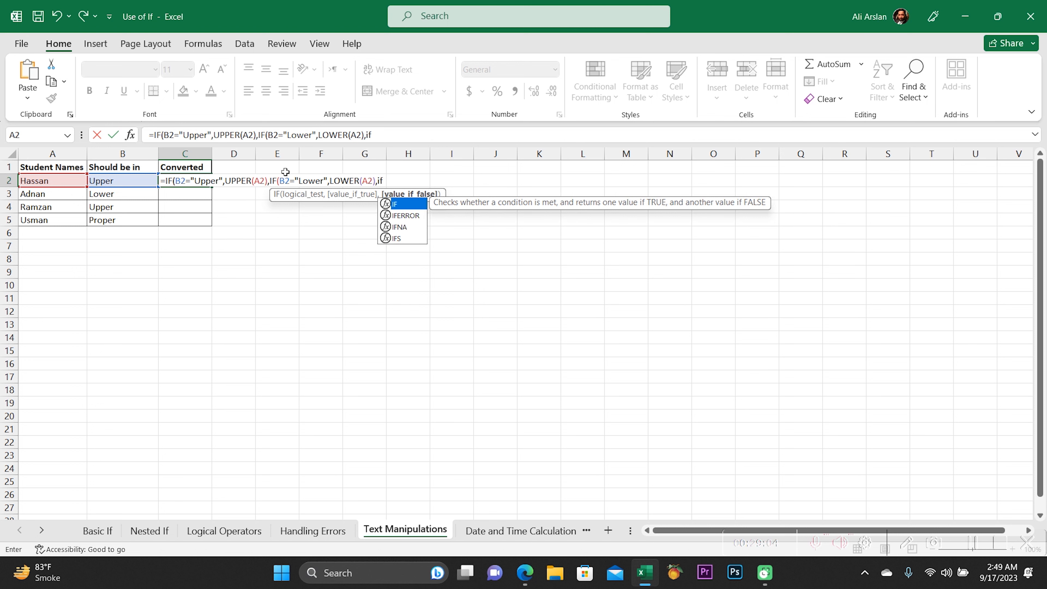
pyautogui.press('Tab')
pyautogui.press('Left')
pyautogui.press('Left')
pyautogui.press('Right')
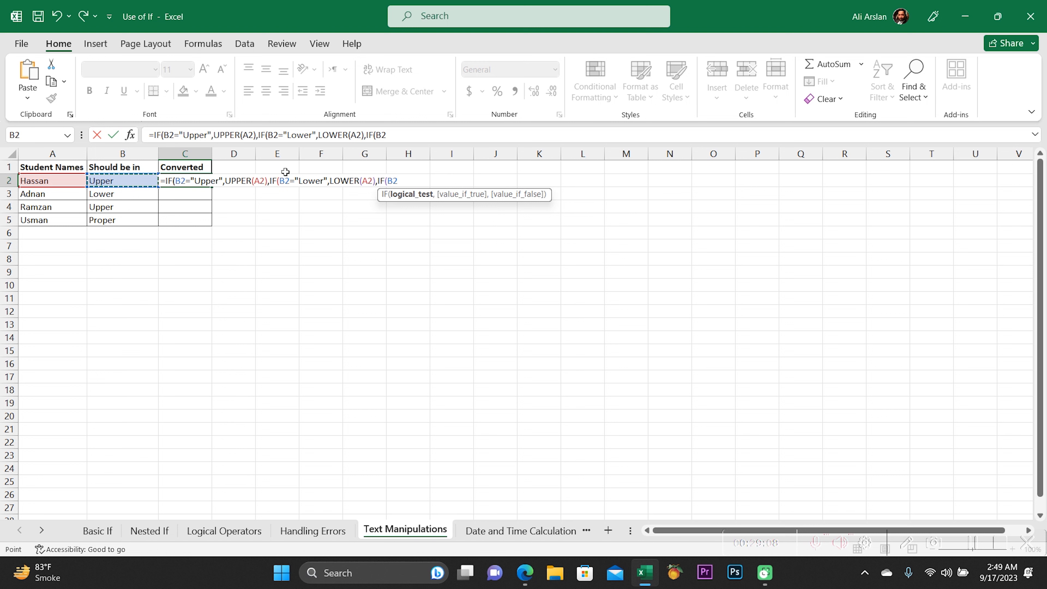
pyautogui.write('="Prpoper"')
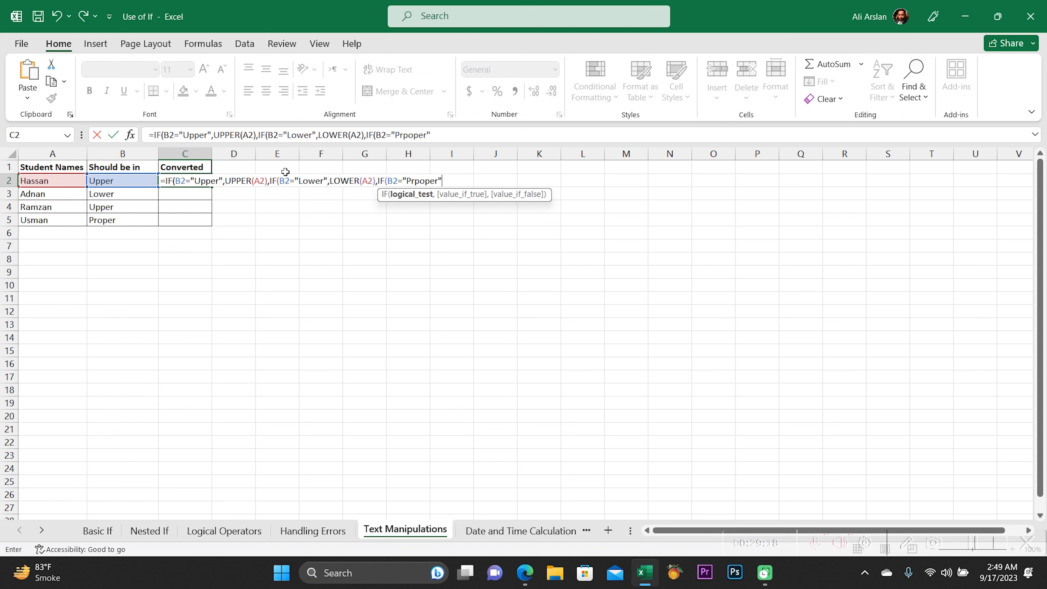
pyautogui.write(',')
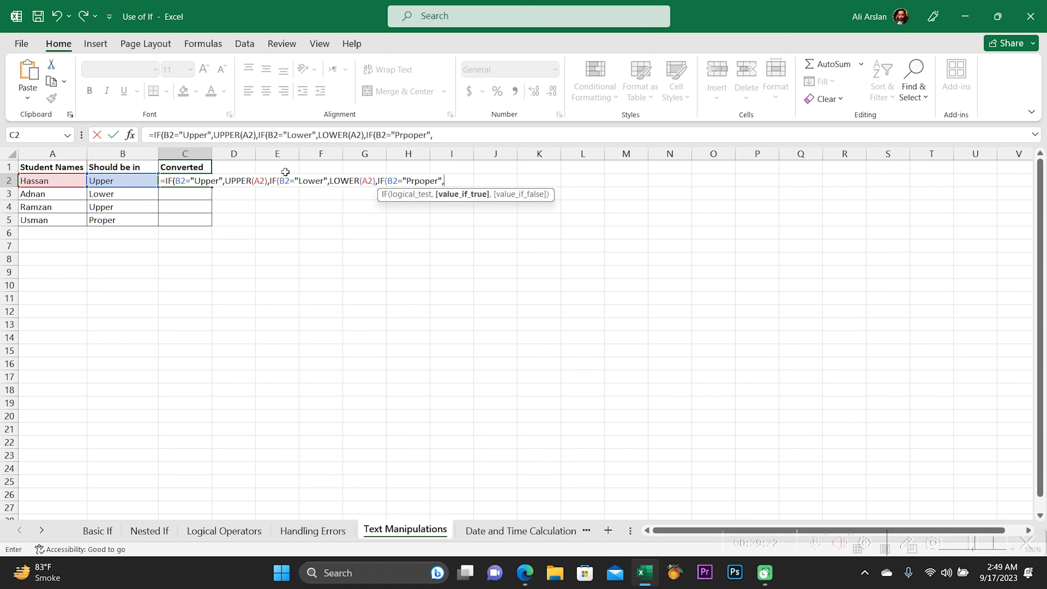
# Complete C2's formula with PROPER(A2) as the third IF's true value and an empty string "" as its false value.
pyautogui.write('pro')
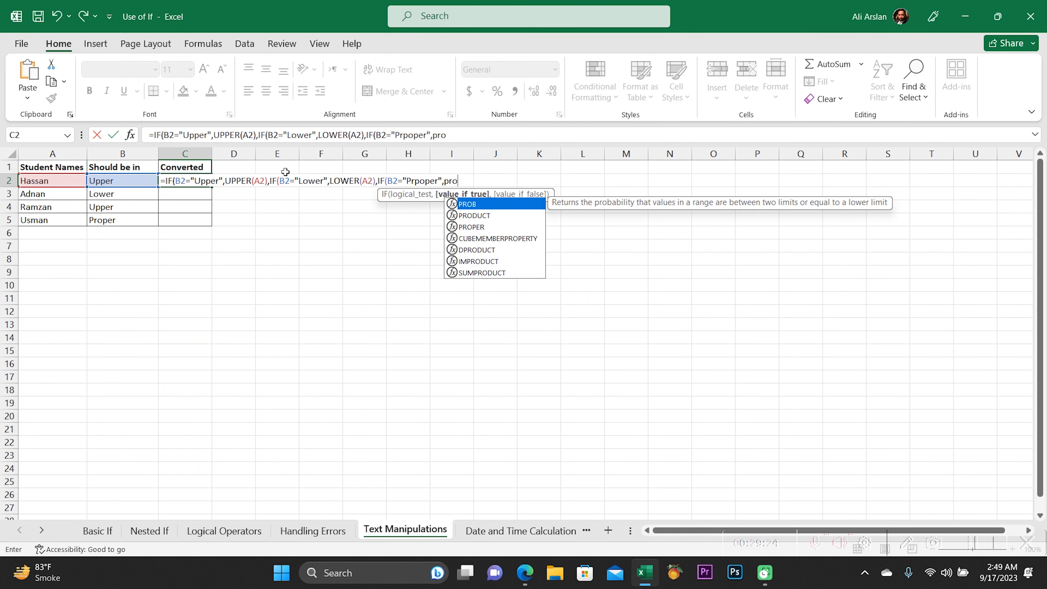
pyautogui.press('Down')
pyautogui.press('Down')
pyautogui.press('Tab')
pyautogui.press('Left')
pyautogui.press('Left')
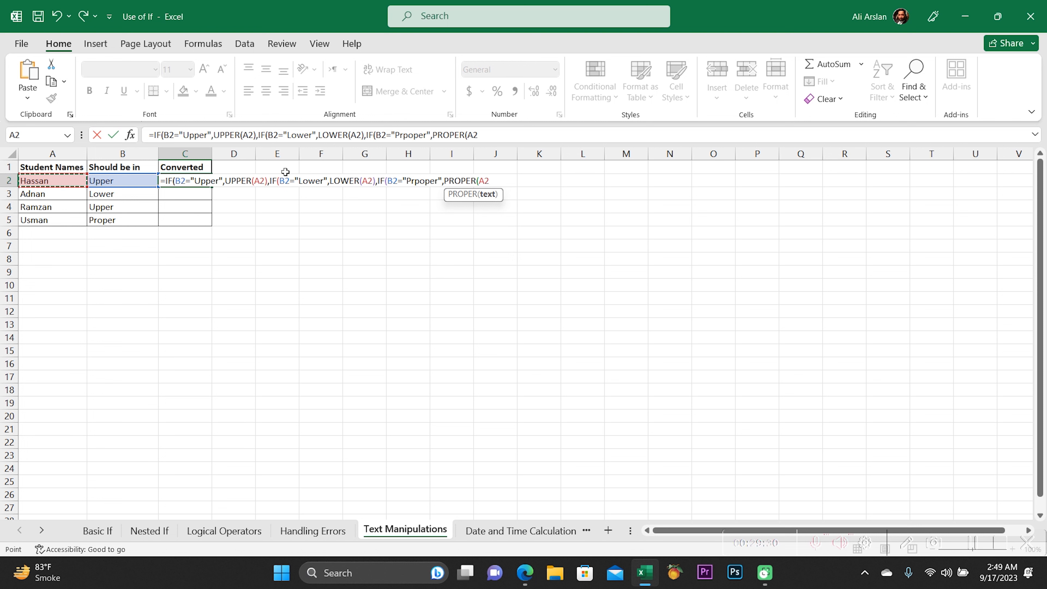
pyautogui.write(')')
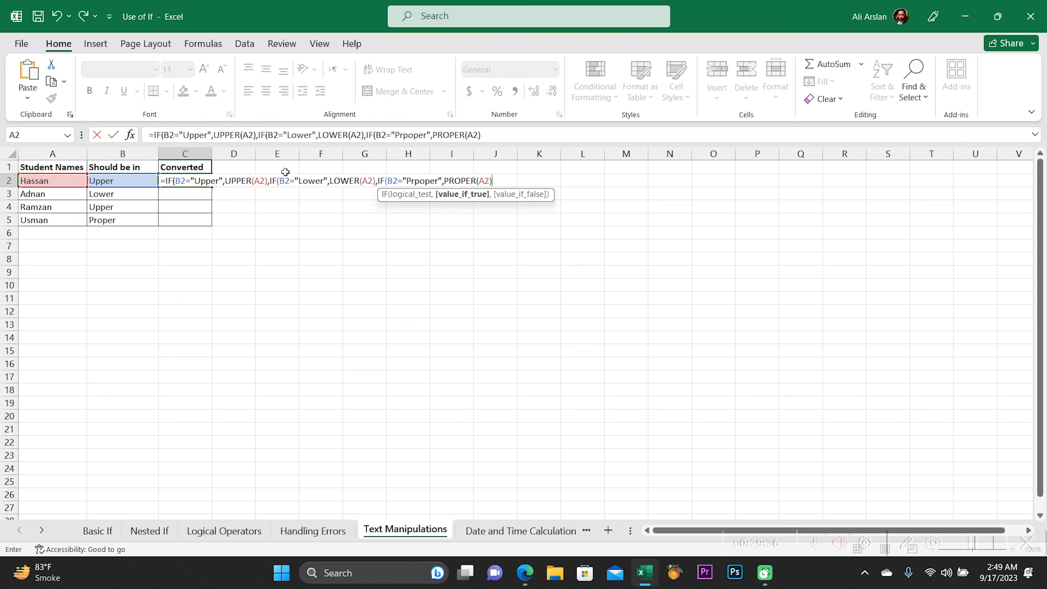
pyautogui.write(',"")')
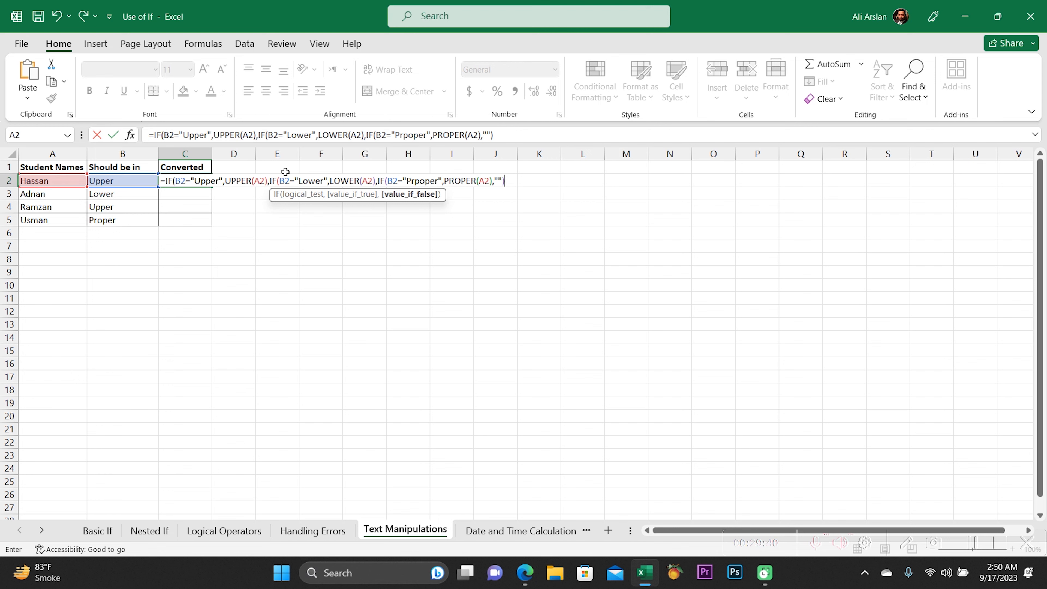
pyautogui.press('Return')
pyautogui.press('Return')
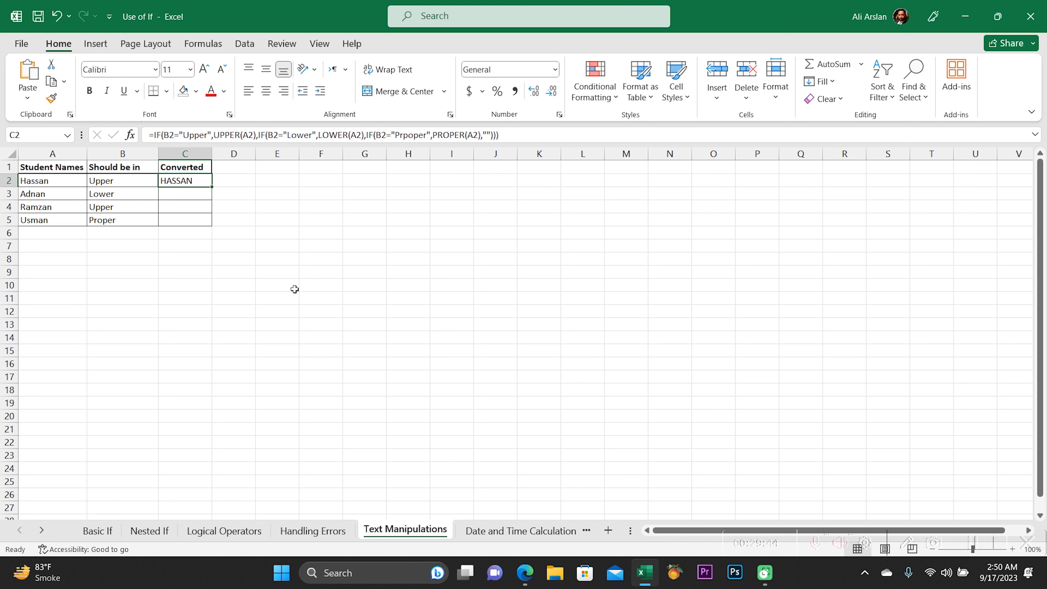
# Examine the nested IF formula in cell C2, going through its conditions and text functions from end to start.
pyautogui.press('F2')
pyautogui.press('Left')
pyautogui.press('Left')
pyautogui.press('Left')
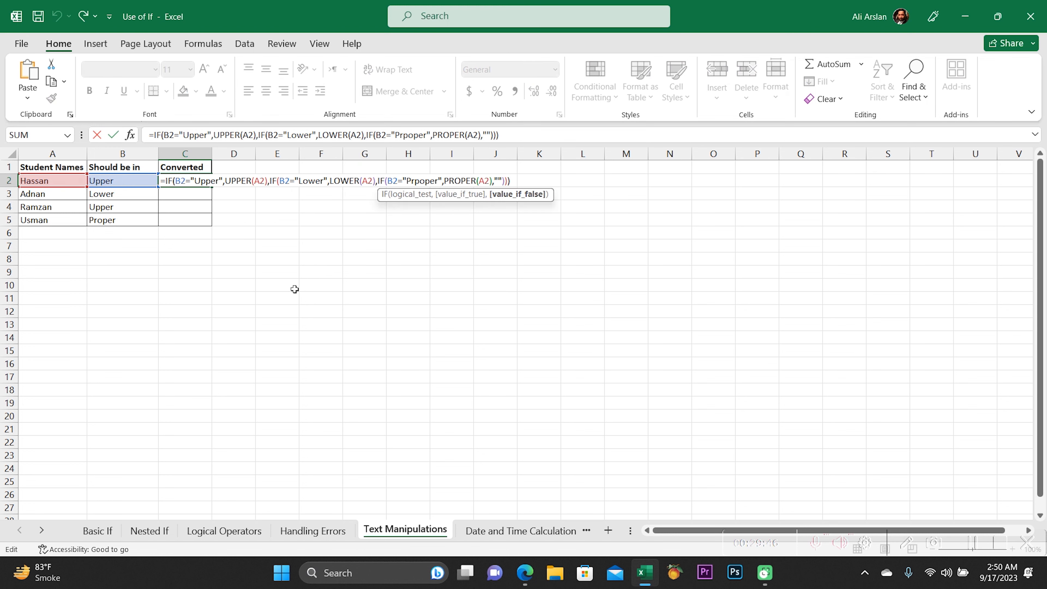
pyautogui.press('Left')
pyautogui.press('Left')
pyautogui.press('Left')
pyautogui.press('Left')
pyautogui.press('Left')
pyautogui.press('Left')
pyautogui.press('Left')
pyautogui.press('Left')
pyautogui.press('Left')
pyautogui.press('Left')
pyautogui.press('Left')
pyautogui.press('Left')
pyautogui.press('Left')
pyautogui.press('Left')
pyautogui.press('Left')
pyautogui.press('Left')
pyautogui.press('Left')
pyautogui.press('Left')
pyautogui.press('Left')
pyautogui.press('Left')
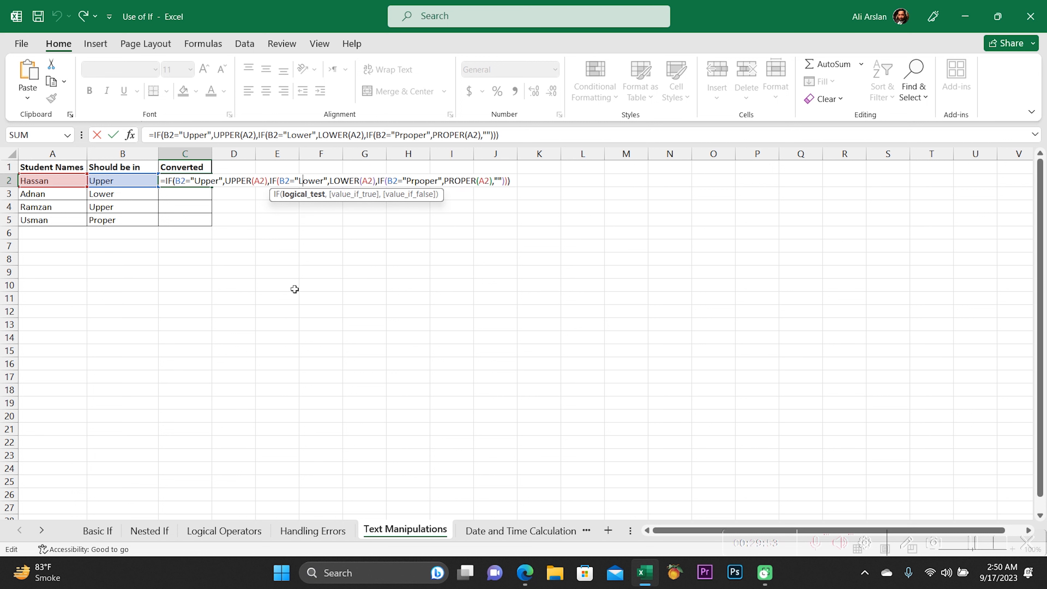
pyautogui.press('Left')
pyautogui.press('Left')
pyautogui.press('Left')
pyautogui.press('Left')
pyautogui.press('Left')
pyautogui.press('Left')
pyautogui.press('Left')
pyautogui.press('Left')
pyautogui.press('Left')
pyautogui.press('Left')
pyautogui.press('Left')
pyautogui.press('Left')
pyautogui.press('Left')
pyautogui.press('Left')
pyautogui.press('Left')
pyautogui.press('Left')
pyautogui.press('Left')
pyautogui.press('Left')
pyautogui.press('Left')
pyautogui.press('Left')
pyautogui.press('Left')
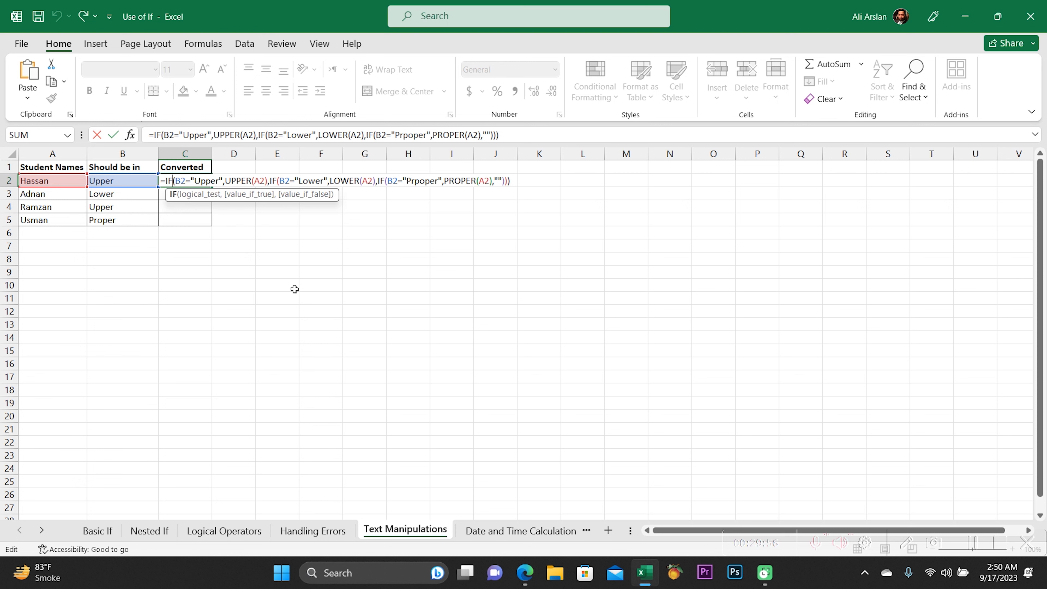
pyautogui.press('Right')
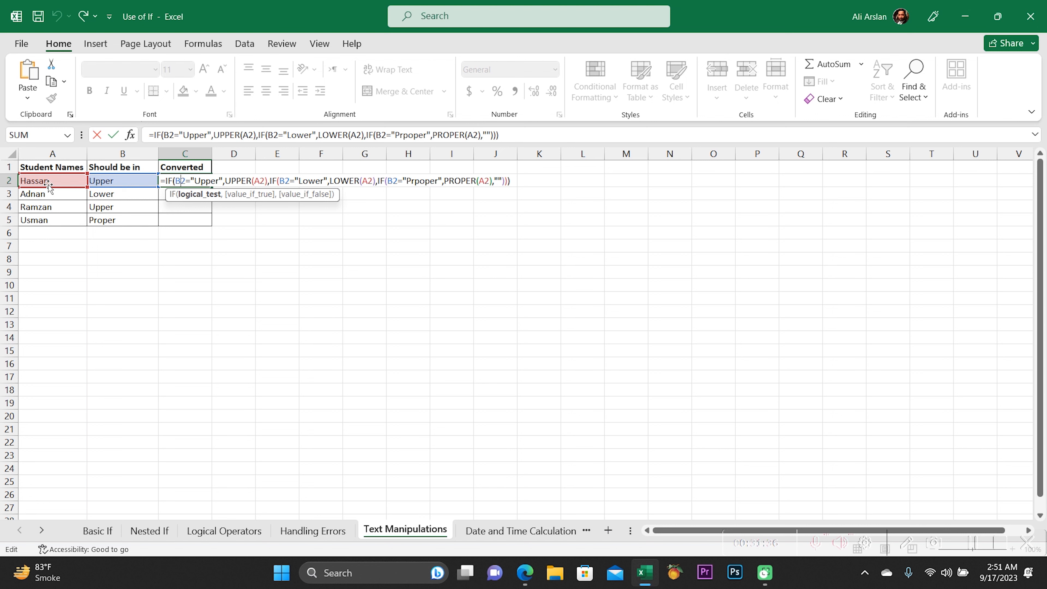
pyautogui.press('Return')
# Fill the case conversion formula from C2 down through C5 in the Converted column.
pyautogui.press('Up')
pyautogui.hotkey('shift', 'Down')
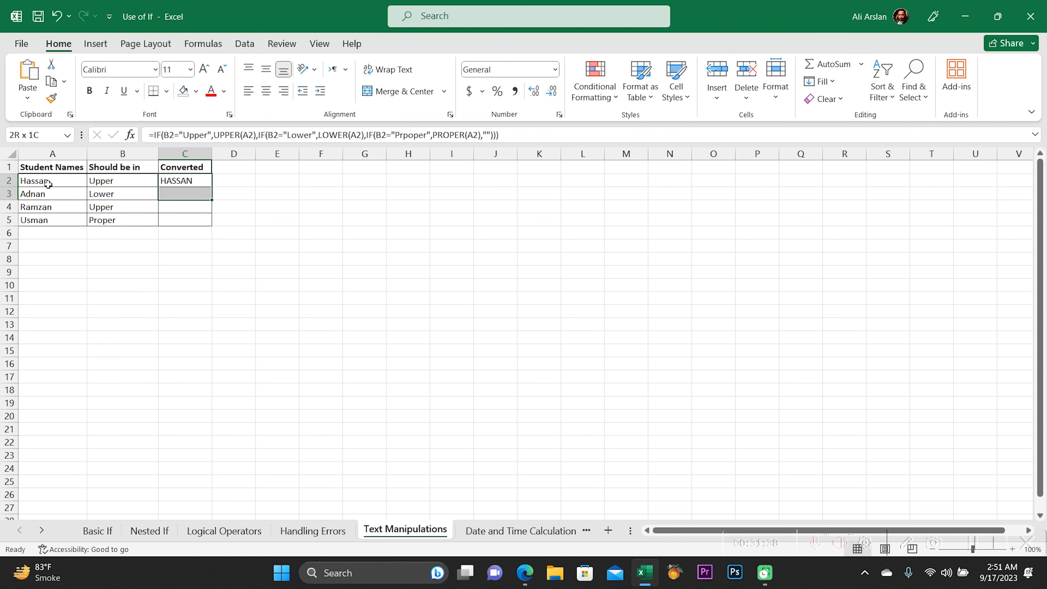
pyautogui.hotkey('shift', 'Down')
pyautogui.hotkey('shift', 'Down')
pyautogui.hotkey('ctrl', 'd')
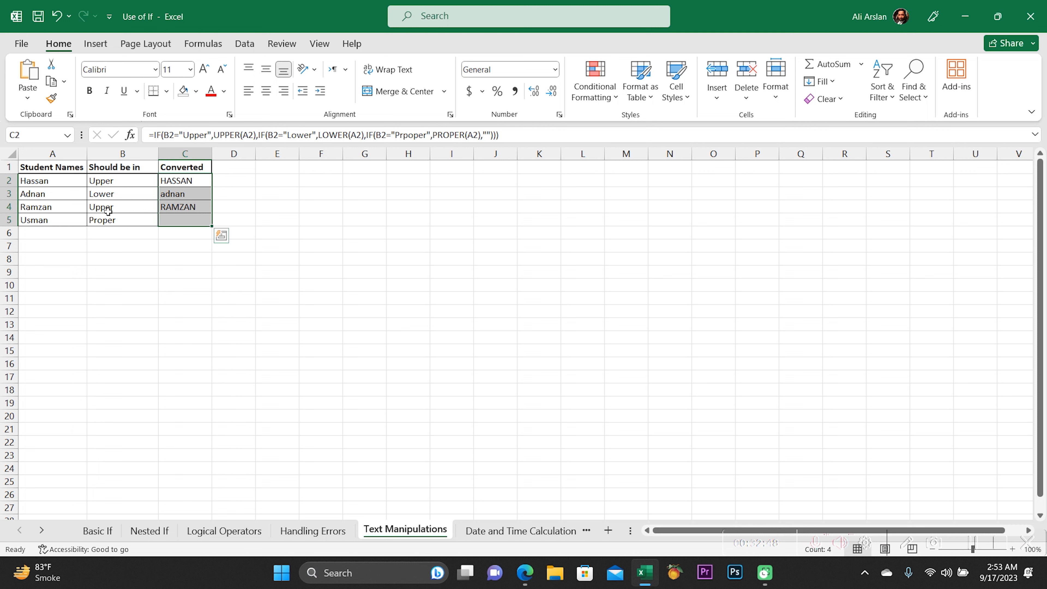
# Correct the misspelled "Prpoper" to "Proper" in the third IF condition of cell C5's formula.
pyautogui.click(182, 218)
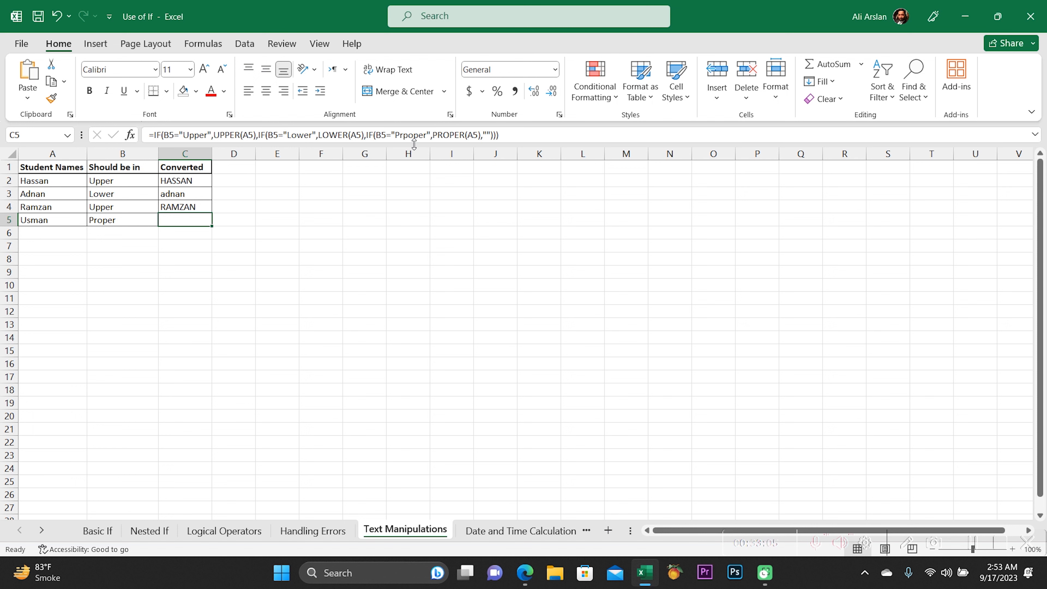
pyautogui.click(413, 135)
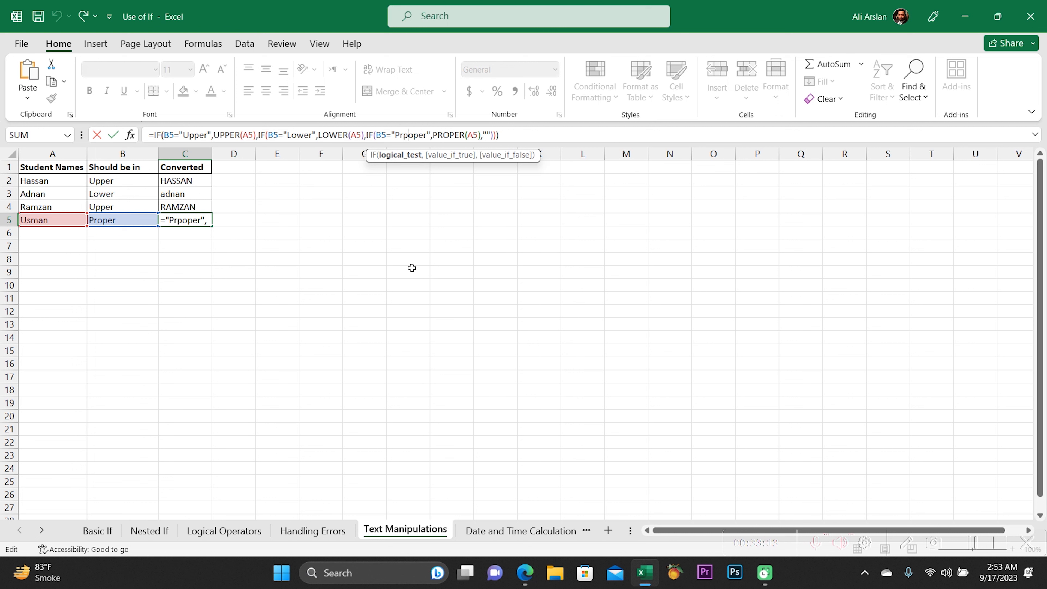
pyautogui.press('BackSpace')
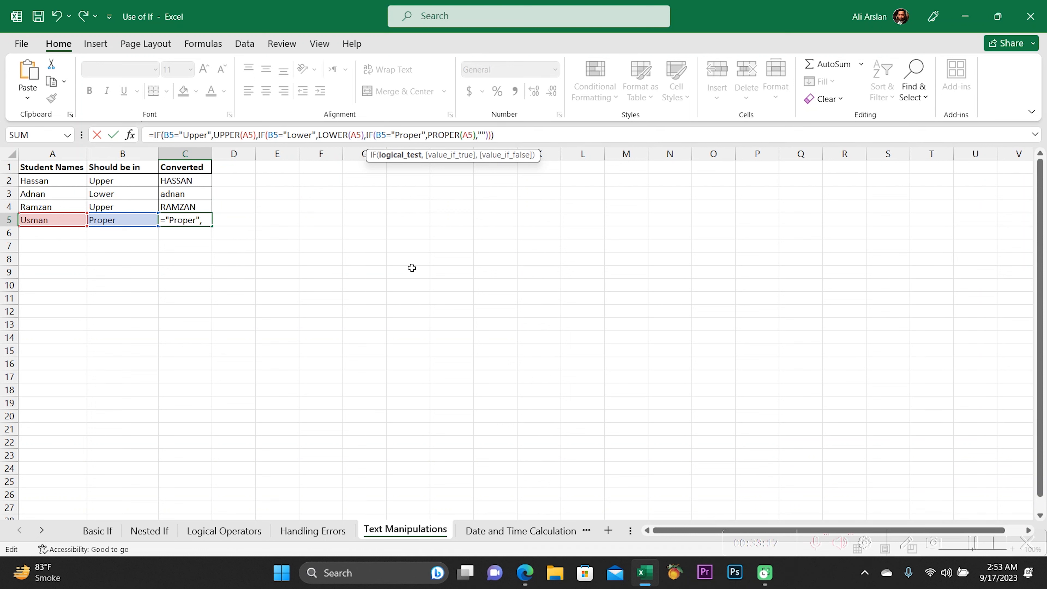
pyautogui.press('Return')
pyautogui.press('Up')
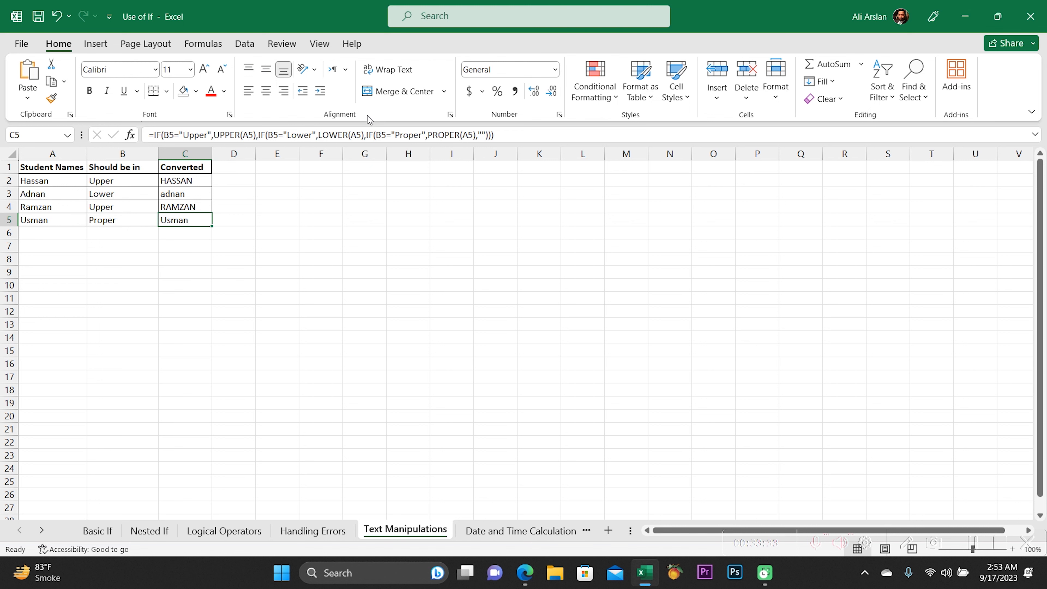
# Change the text tested by the third IF in C5's formula to lowercase "proper".
pyautogui.click(403, 135)
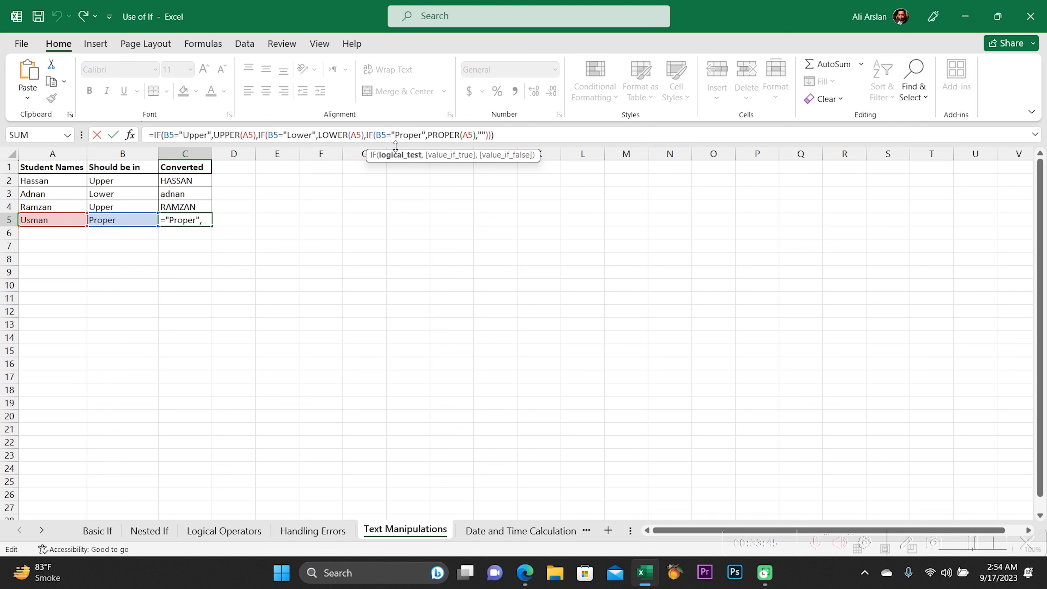
pyautogui.press('BackSpace')
pyautogui.write('p')
pyautogui.press('Return')
pyautogui.press('Up')
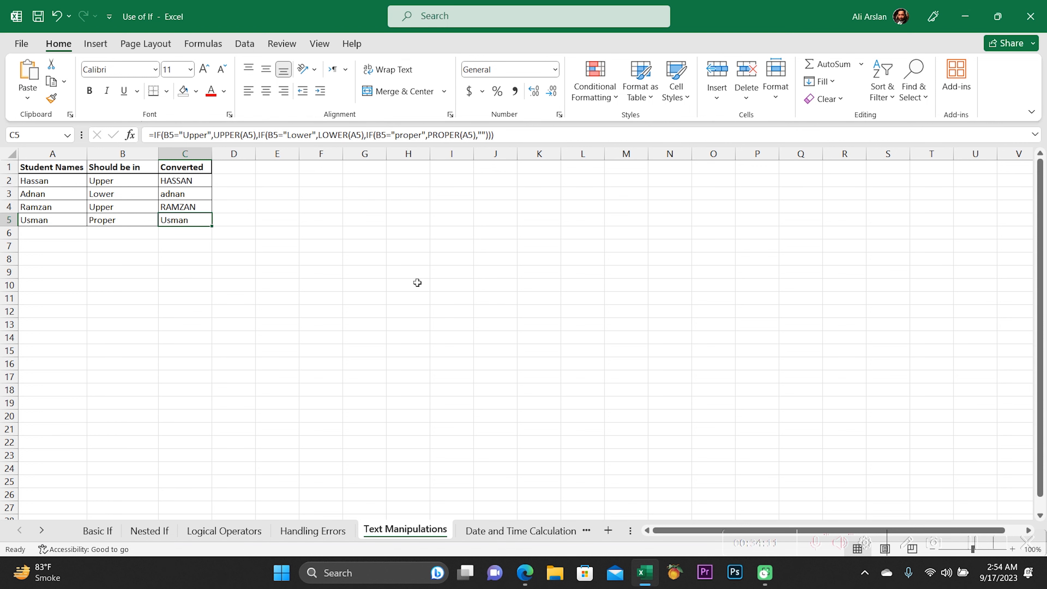
# Select the Should be in entries from B2 through B5 to compare them with the formula's conditions.
pyautogui.press('Left')
pyautogui.press('Up')
pyautogui.press('Up')
pyautogui.press('Up')
pyautogui.hotkey('shift', 'Down')
pyautogui.hotkey('shift', 'Down')
pyautogui.hotkey('shift', 'Down')
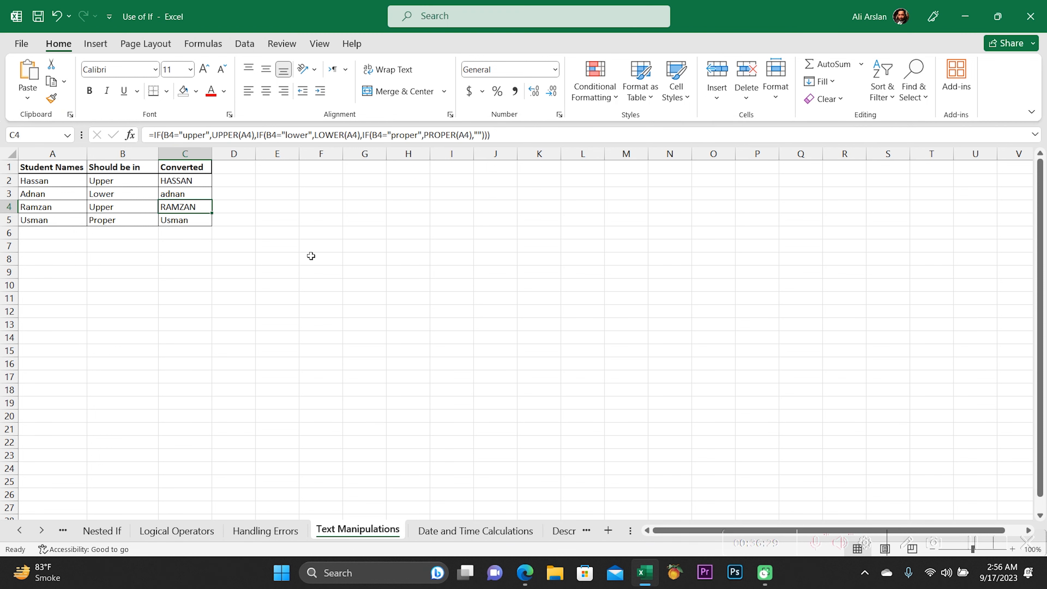
# Open the Date and Time Calculations sheet and go to the Balance Days column.
pyautogui.click(464, 530)
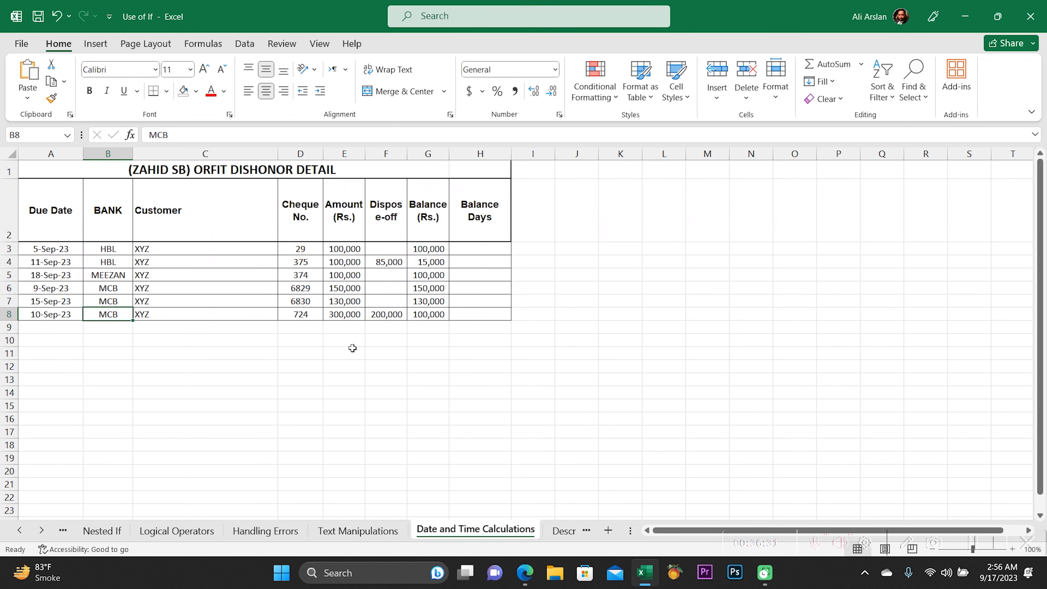
pyautogui.click(344, 276)
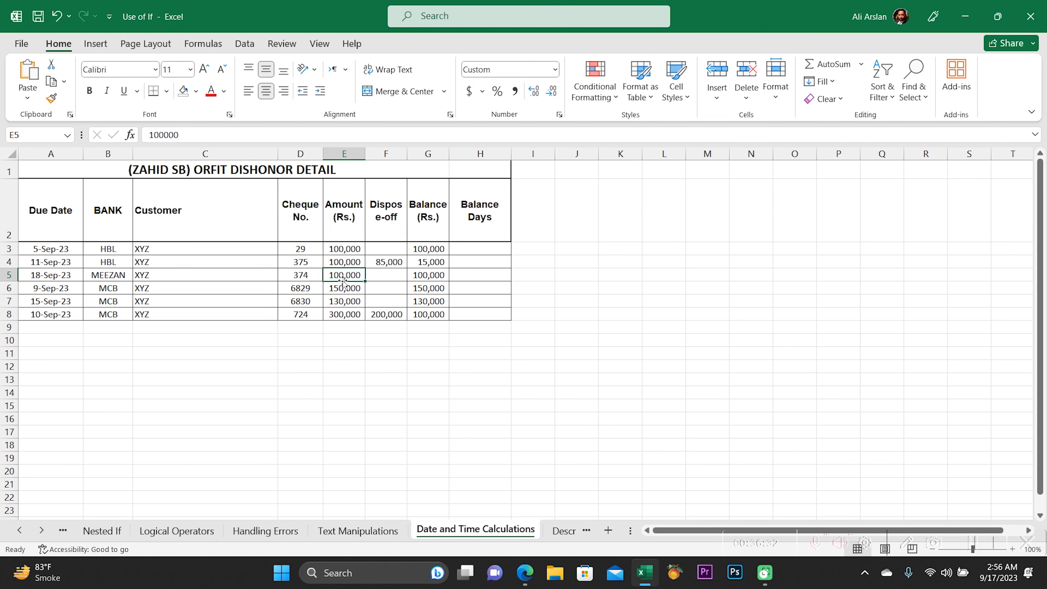
pyautogui.click(478, 272)
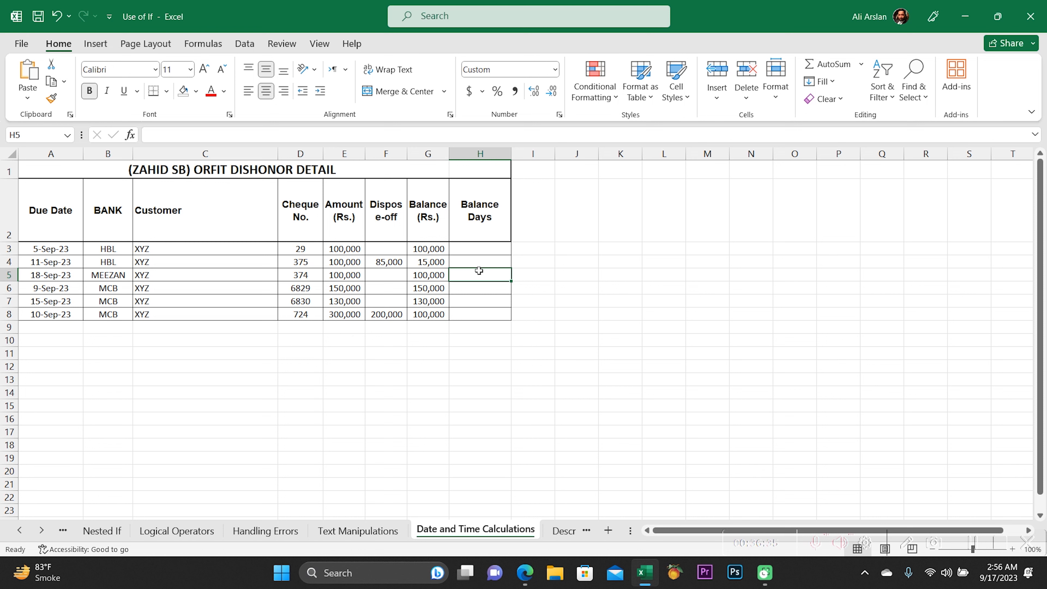
# Go through the cheque table's headings from Due Date through Bank, Customer and Cheque No. to Amount (Rs.).
pyautogui.click(57, 215)
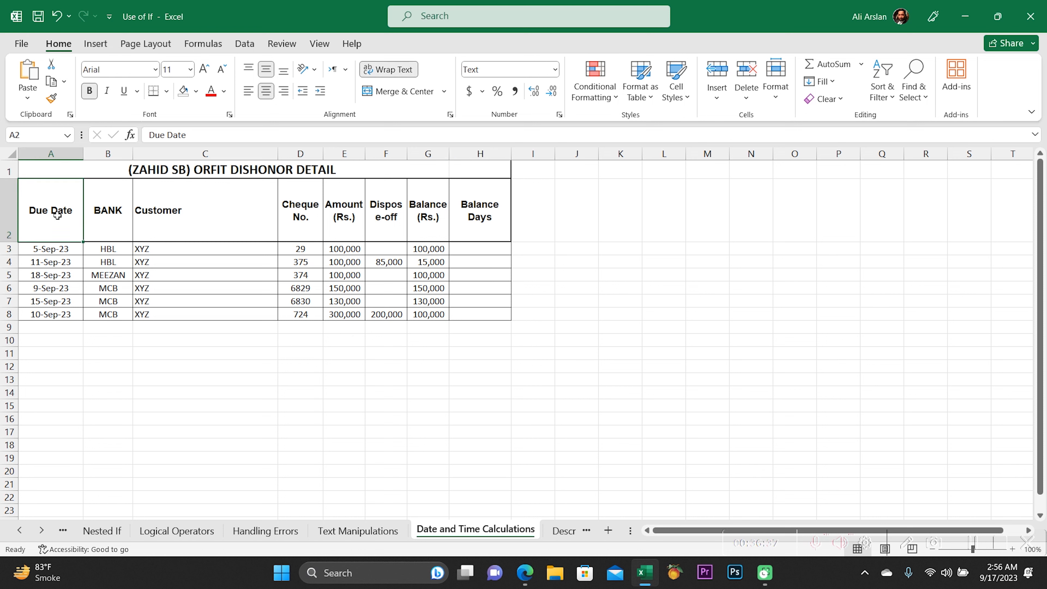
pyautogui.press('Right')
pyautogui.press('Left')
pyautogui.press('Down')
pyautogui.press('Right')
pyautogui.press('Up')
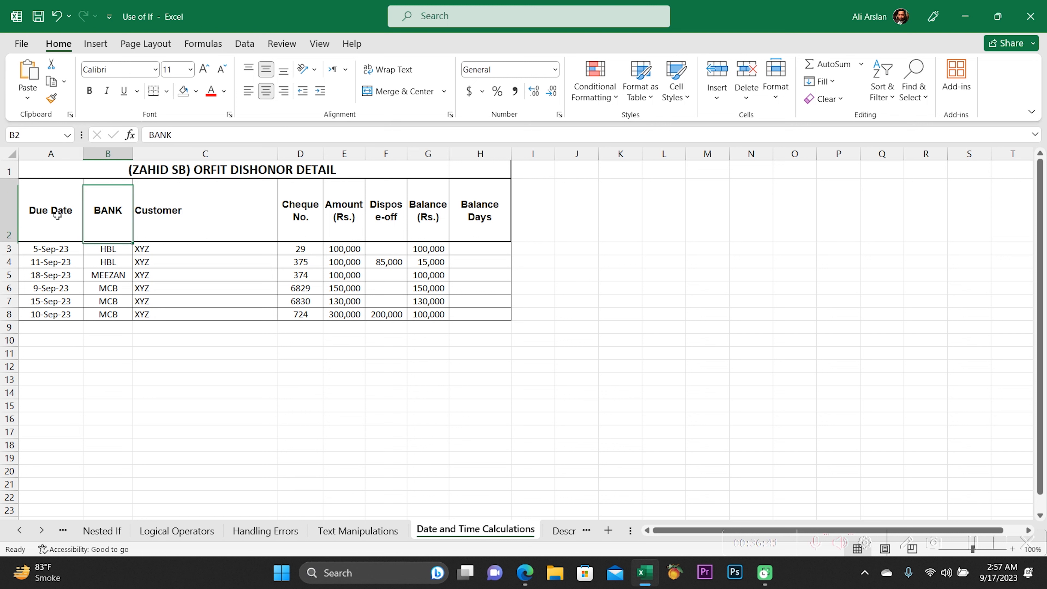
pyautogui.press('Right')
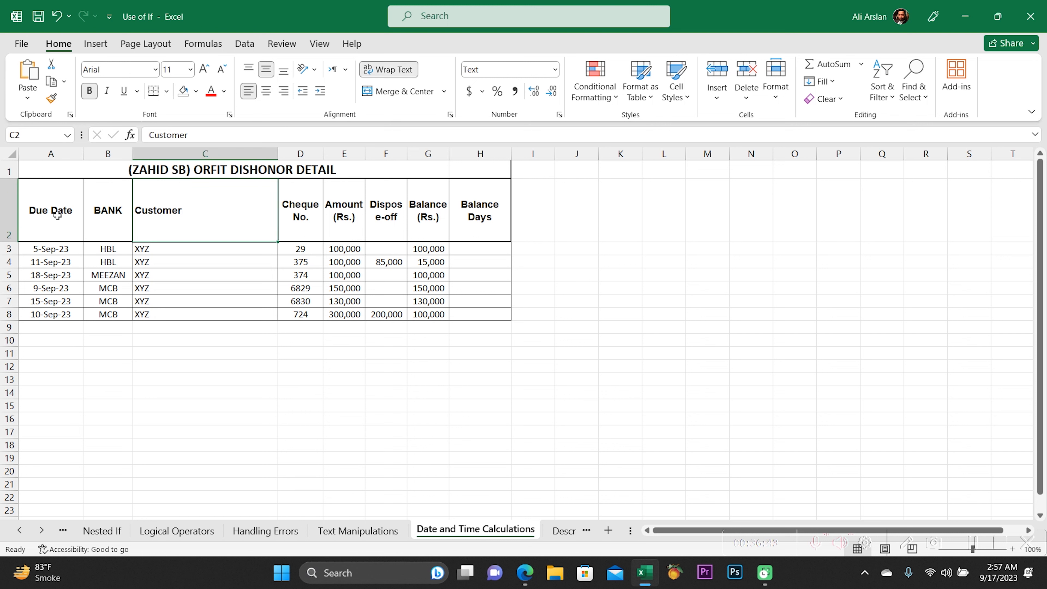
pyautogui.press('Right')
pyautogui.press('Right')
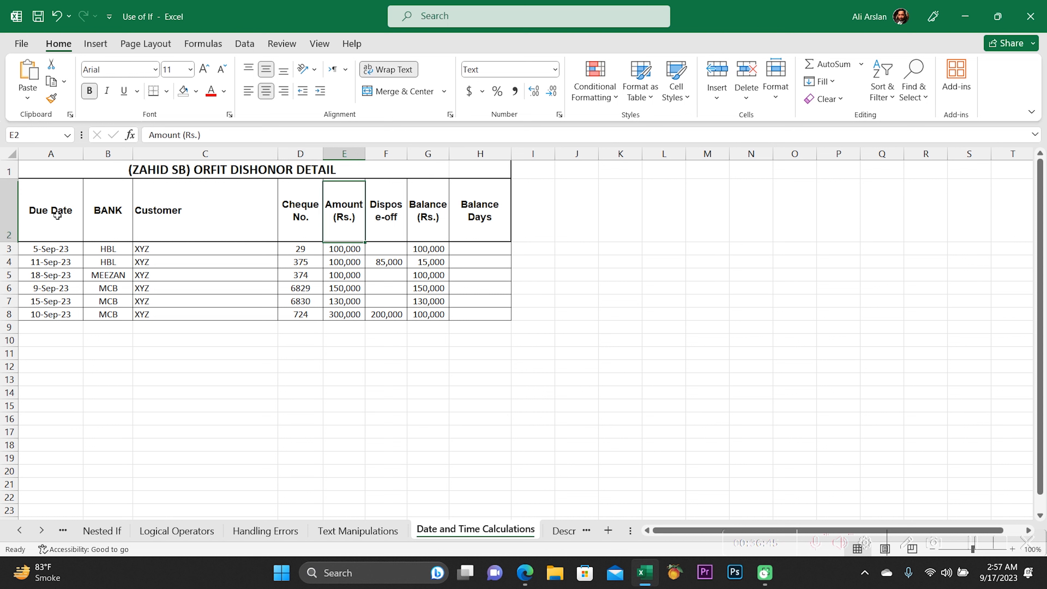
# Examine the Dispose-off column's entries in the first rows of the cheque table.
pyautogui.press('Right')
pyautogui.press('Down')
pyautogui.press('Down')
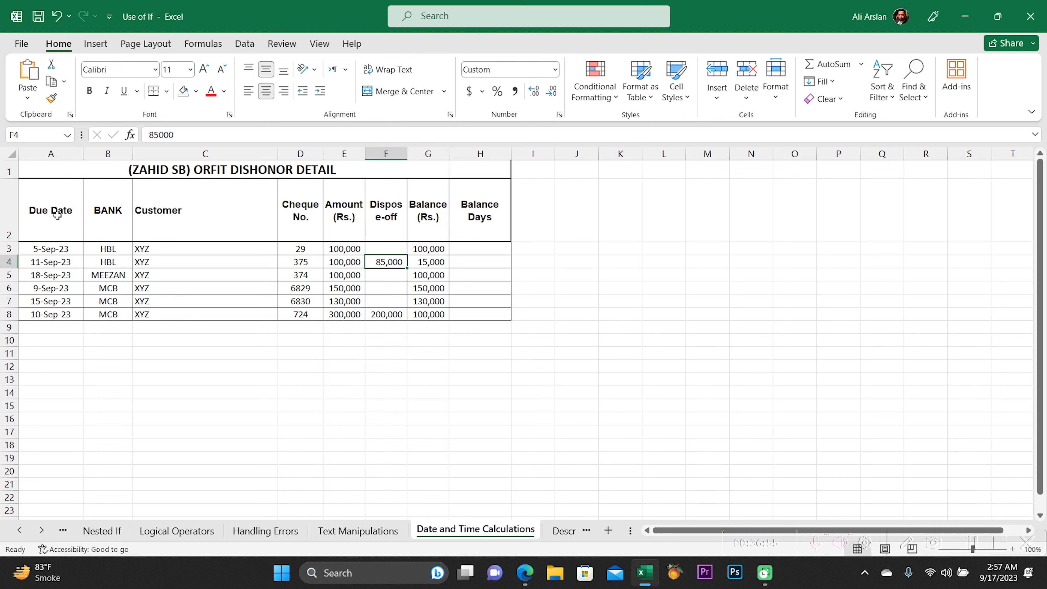
pyautogui.press('Up')
pyautogui.press('Down')
pyautogui.press('Down')
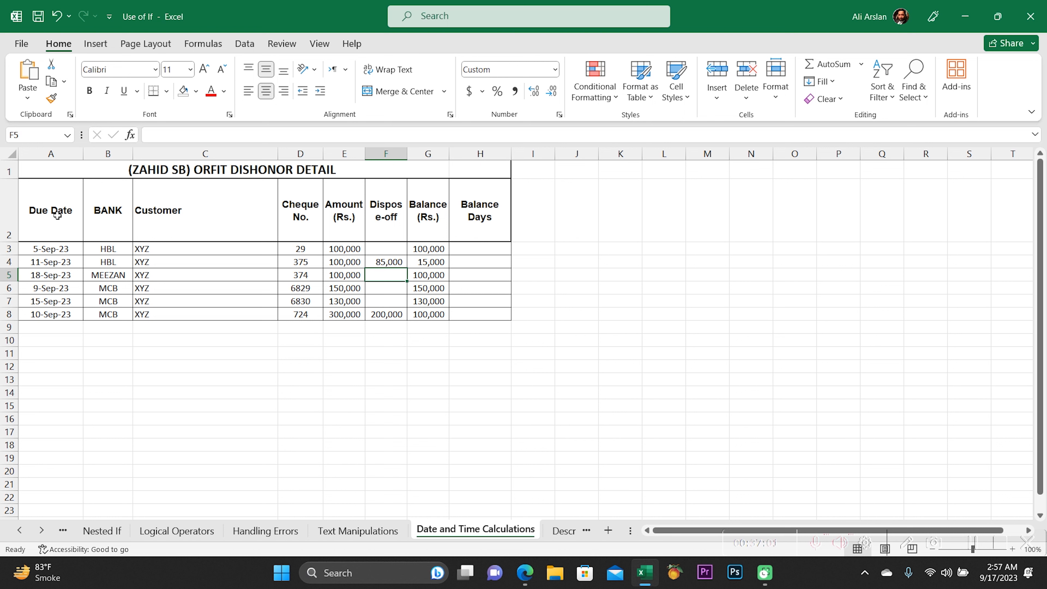
pyautogui.press('Up')
# Enter the formula =E3-F3 in G3 to calculate the balance as Amount minus Dispose-off.
pyautogui.press('Right')
pyautogui.press('Up')
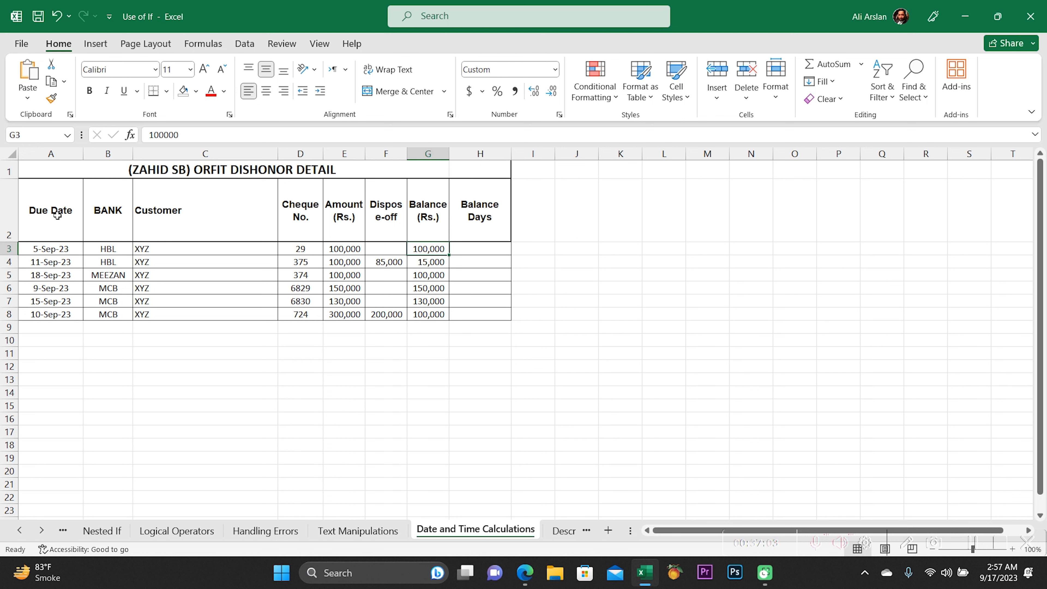
pyautogui.write('=')
pyautogui.press('Left')
pyautogui.press('Left')
pyautogui.write('-')
pyautogui.press('Left')
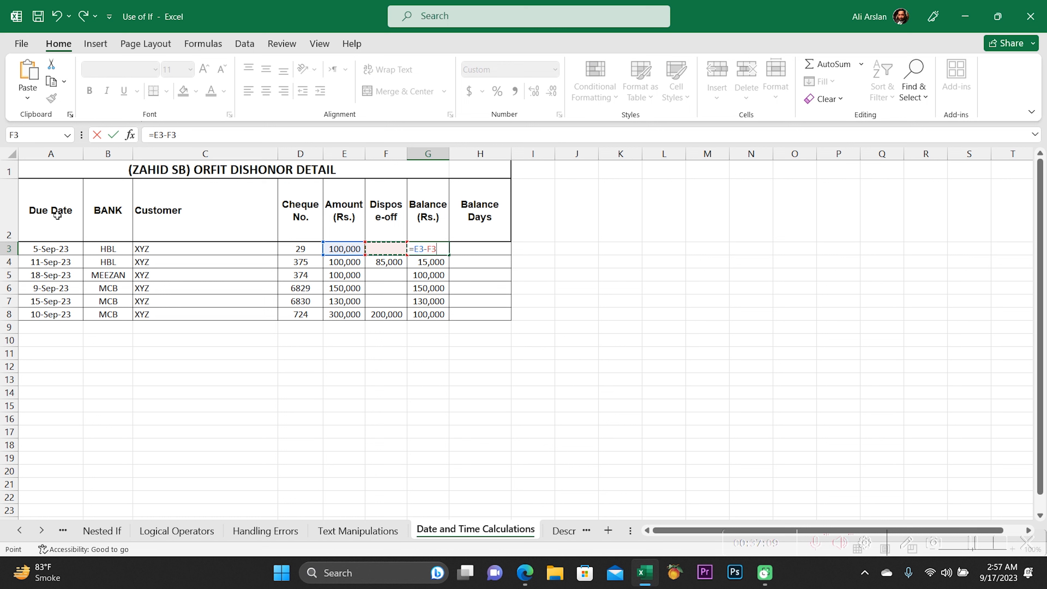
pyautogui.press('Return')
# Select the Balance (Rs.) cells from G3 down through G8.
pyautogui.press('Up')
pyautogui.hotkey('shift', 'Down')
pyautogui.hotkey('shift', 'Down')
pyautogui.hotkey('shift', 'Down')
pyautogui.hotkey('shift', 'Down')
pyautogui.hotkey('shift', 'Down')
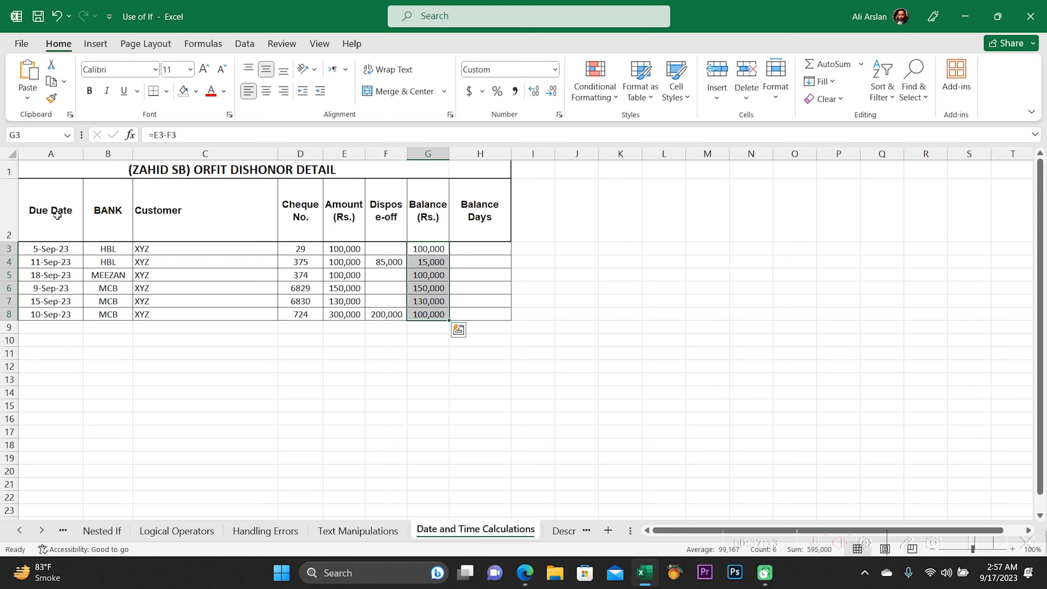
# Start an IF formula in Balance Days cell H3 with the logical test A3<TODAY().
pyautogui.press('Right')
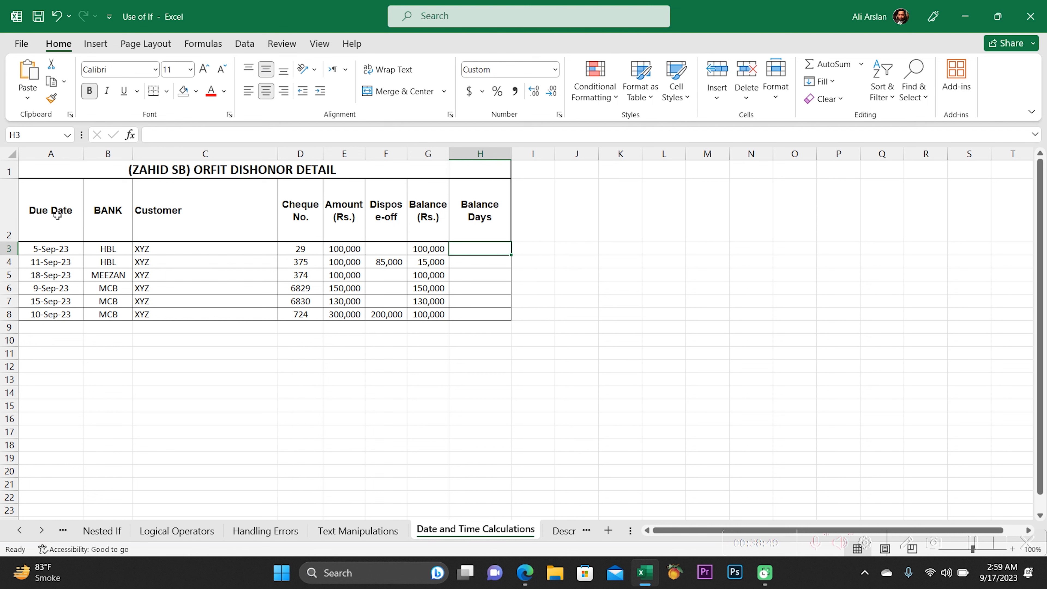
pyautogui.write('=IF(')
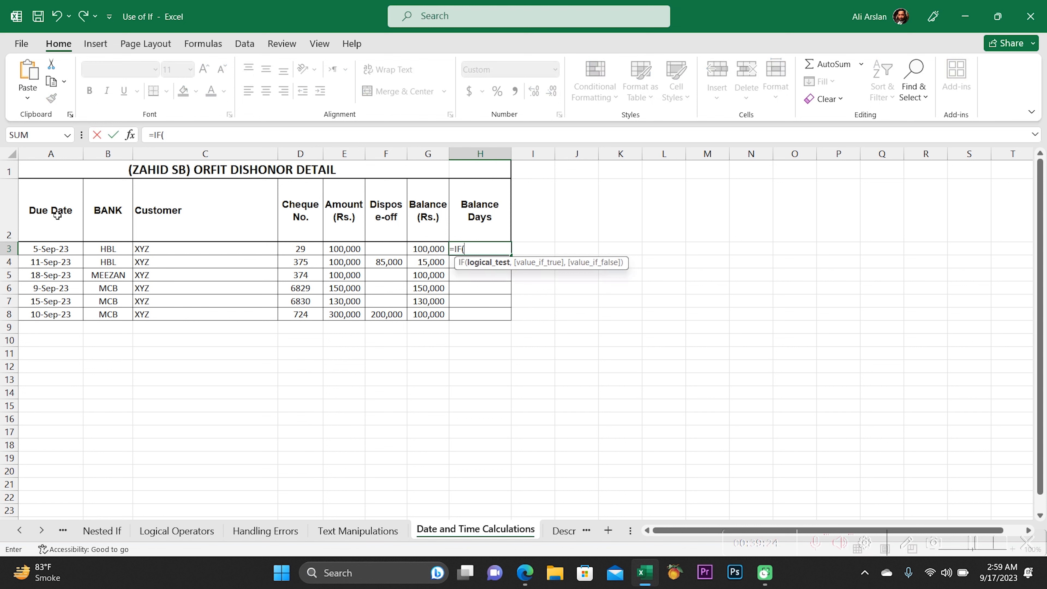
pyautogui.press('Left')
pyautogui.press('Left')
pyautogui.press('Left')
pyautogui.press('Left')
pyautogui.press('Left')
pyautogui.press('Left')
pyautogui.press('Left')
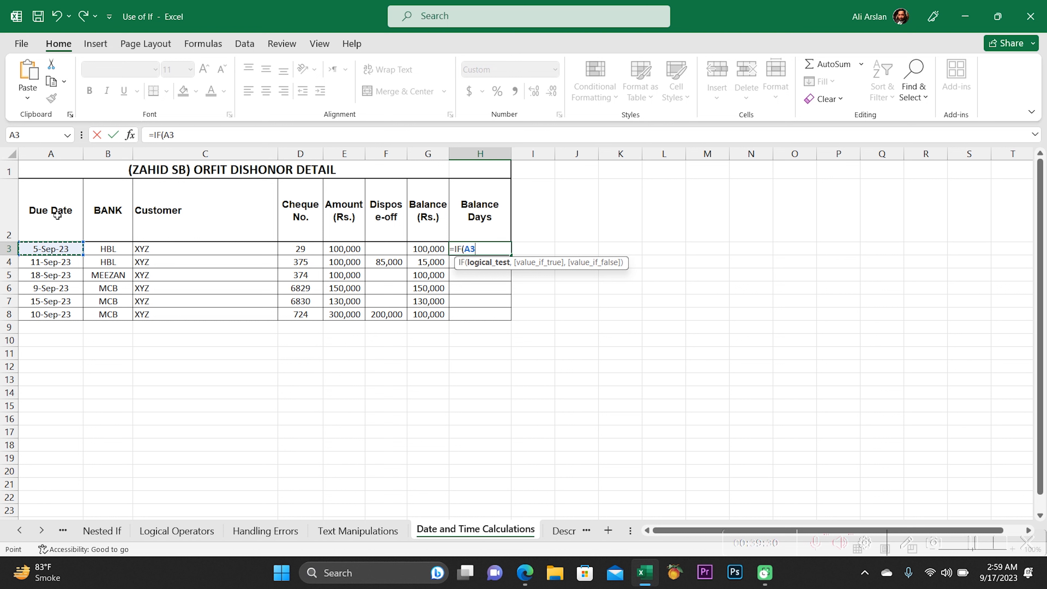
pyautogui.write('<to')
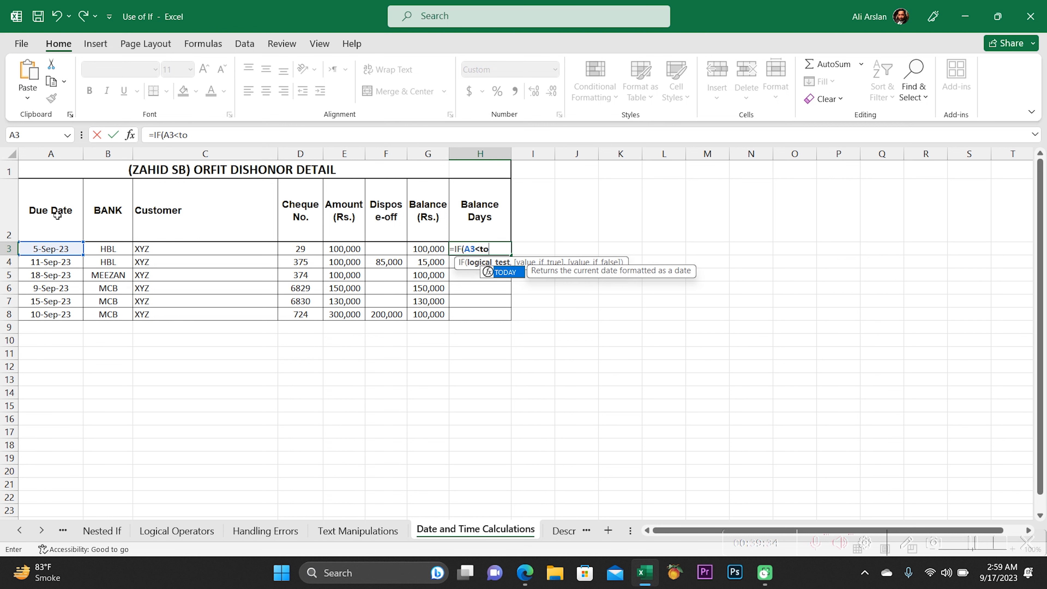
pyautogui.press('Tab')
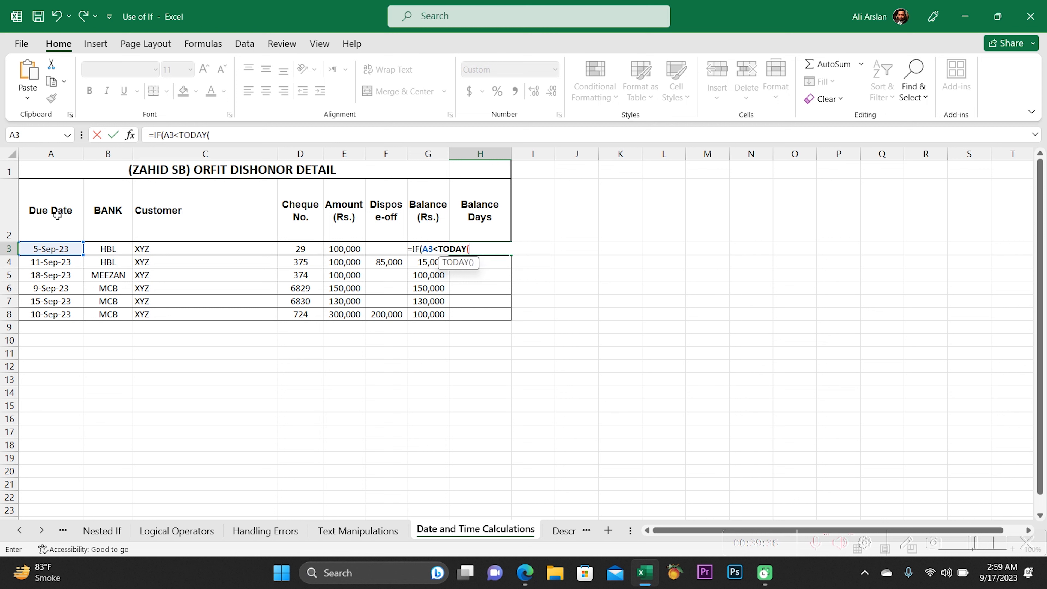
pyautogui.write(')')
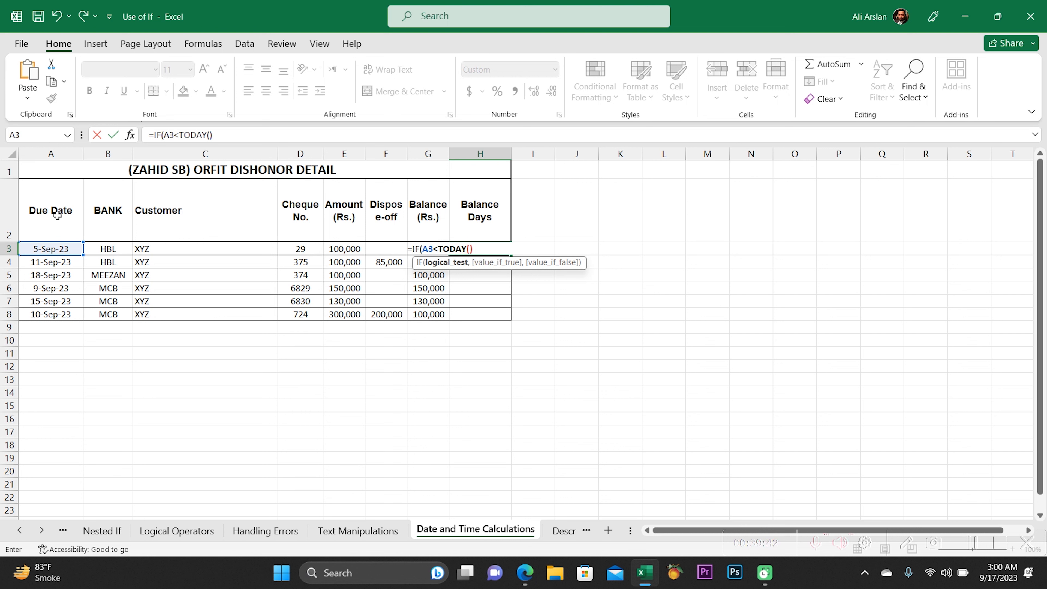
# Add TODAY()-A3 as the value if true in H3's IF formula.
pyautogui.write(',')
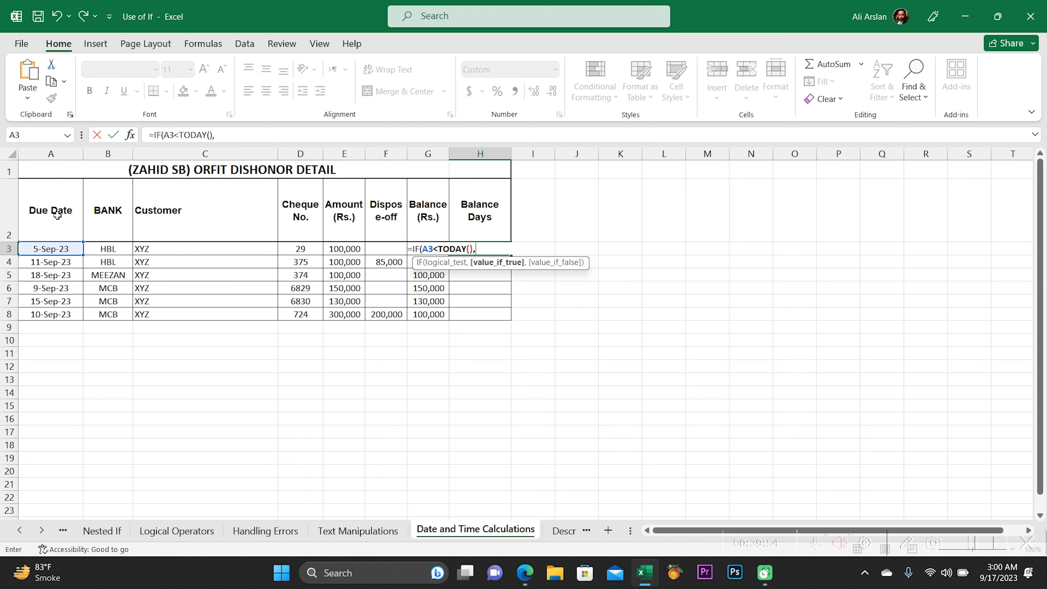
pyautogui.write('Toda')
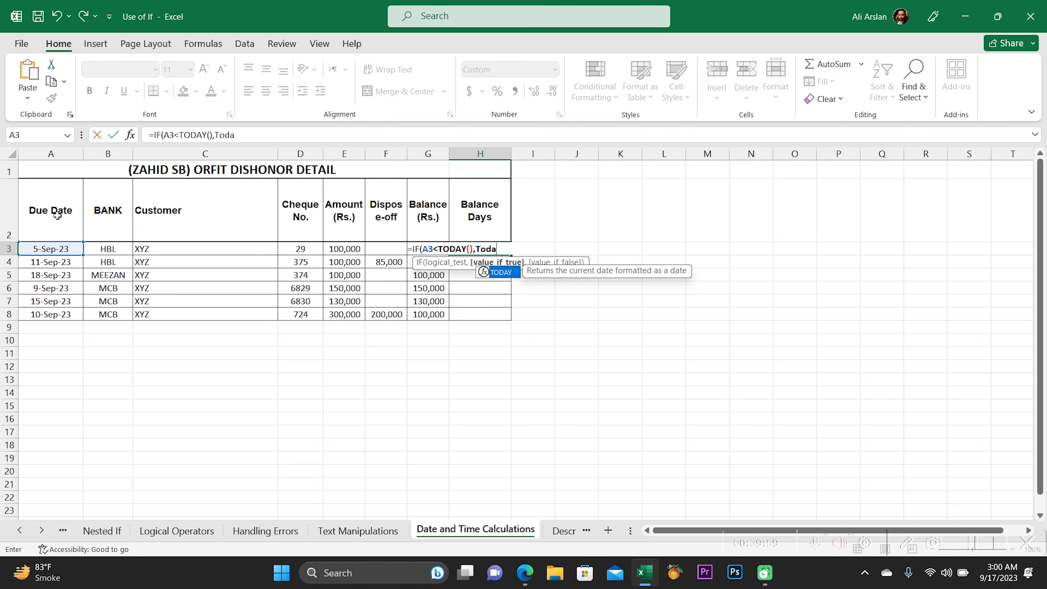
pyautogui.press('Tab')
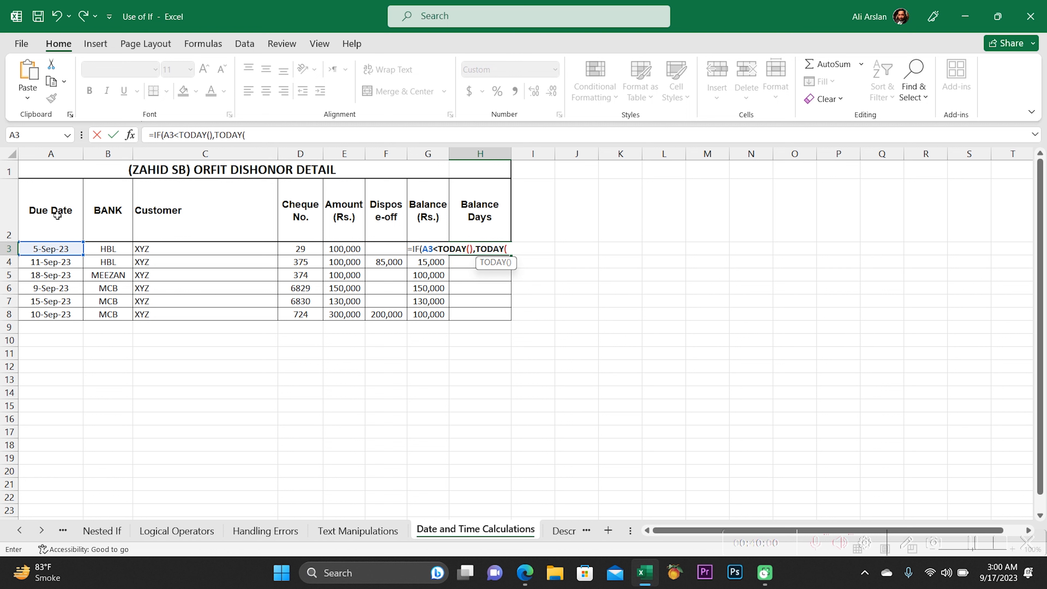
pyautogui.write(')-')
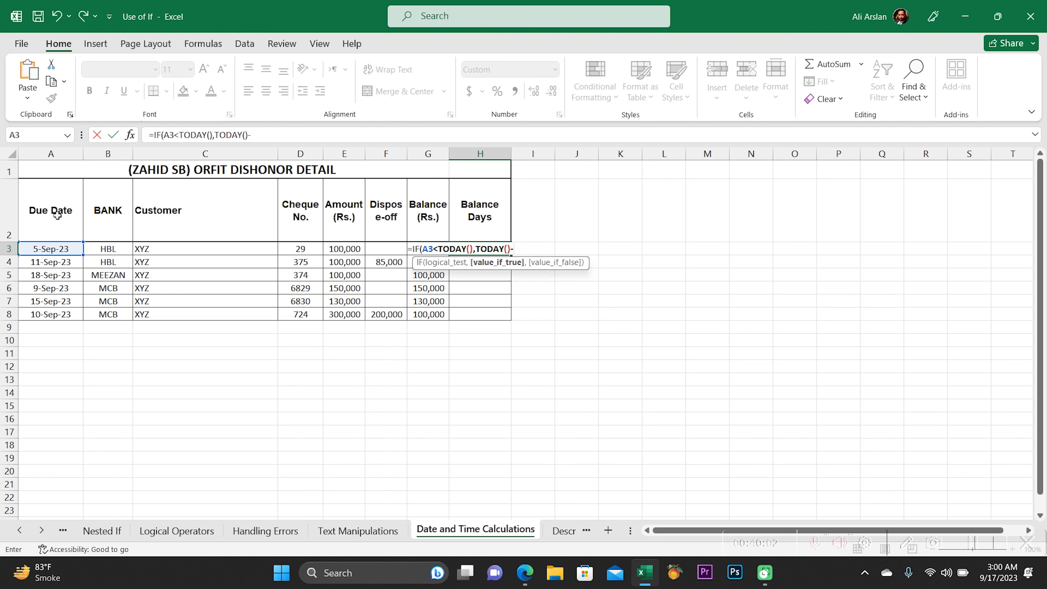
pyautogui.press('Left')
pyautogui.press('Left')
pyautogui.press('Left')
pyautogui.press('Left')
pyautogui.press('Left')
pyautogui.press('Left')
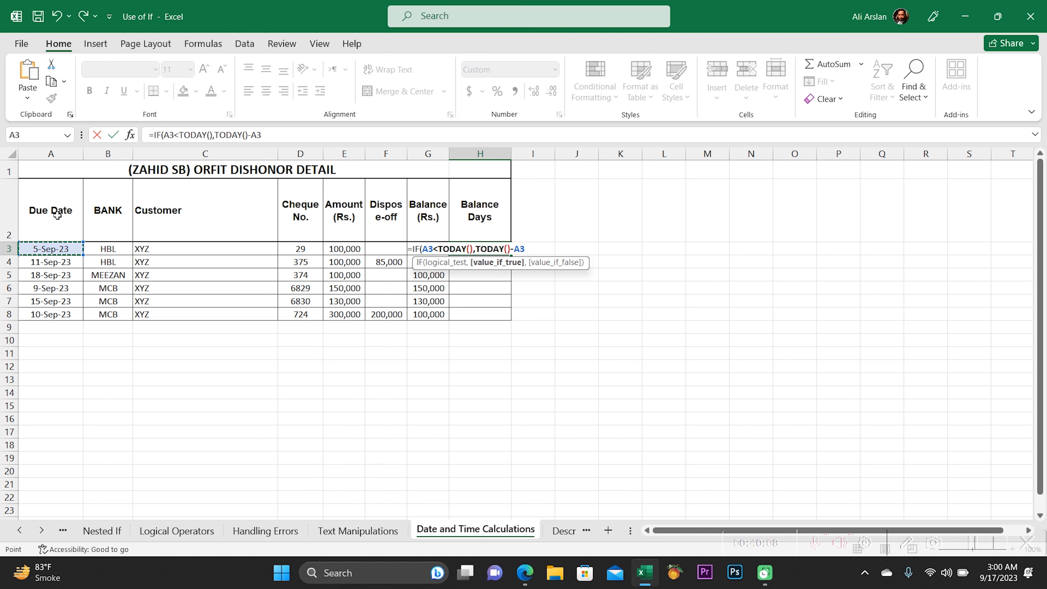
# Complete H3's IF formula with "Post Dated" as the value if false and return to the cell.
pyautogui.write(',')
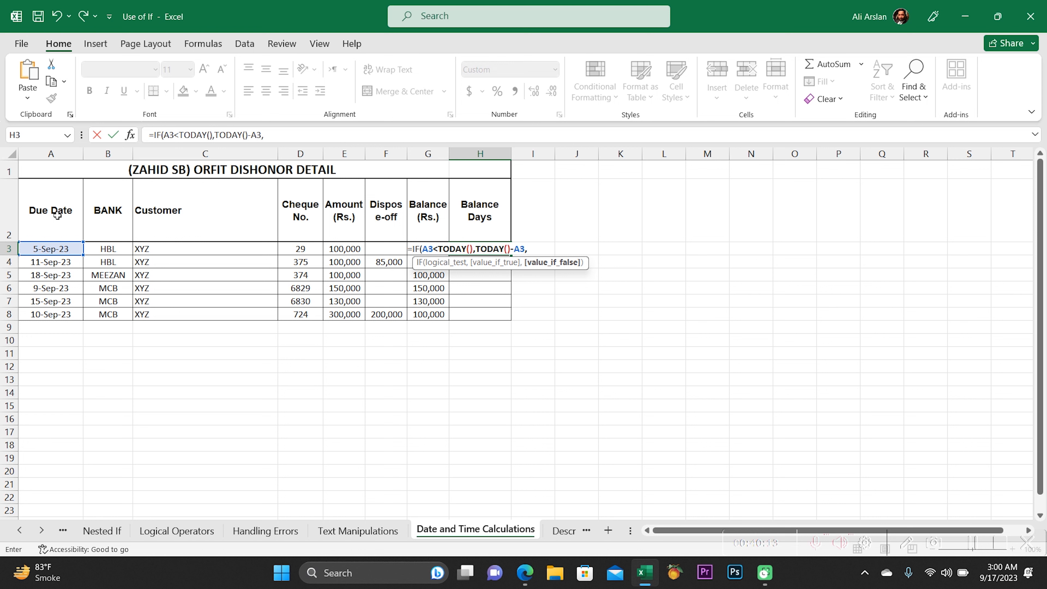
pyautogui.write('"')
pyautogui.write('Post D')
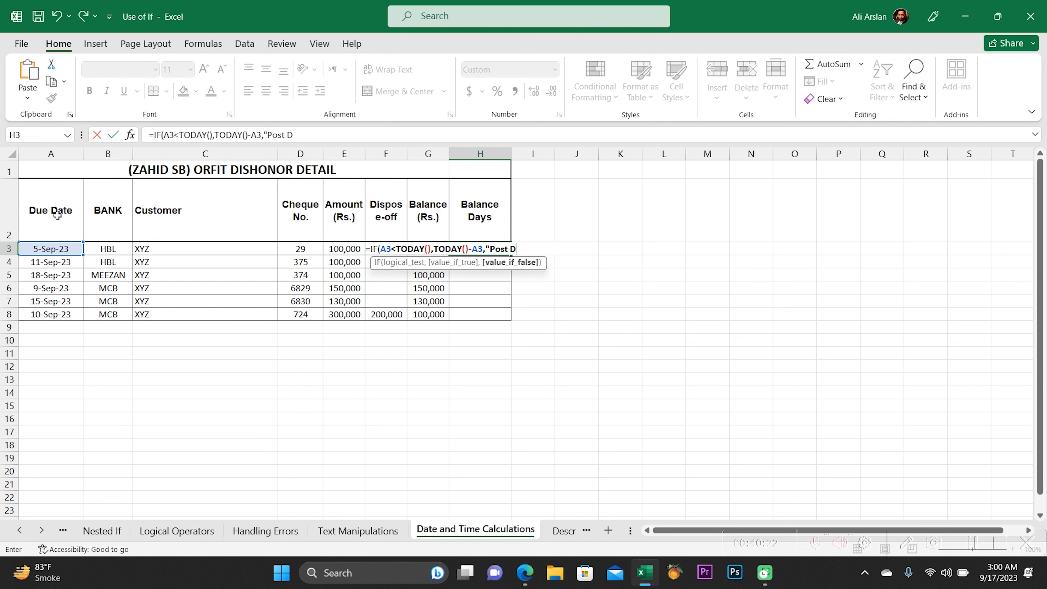
pyautogui.write('ated")')
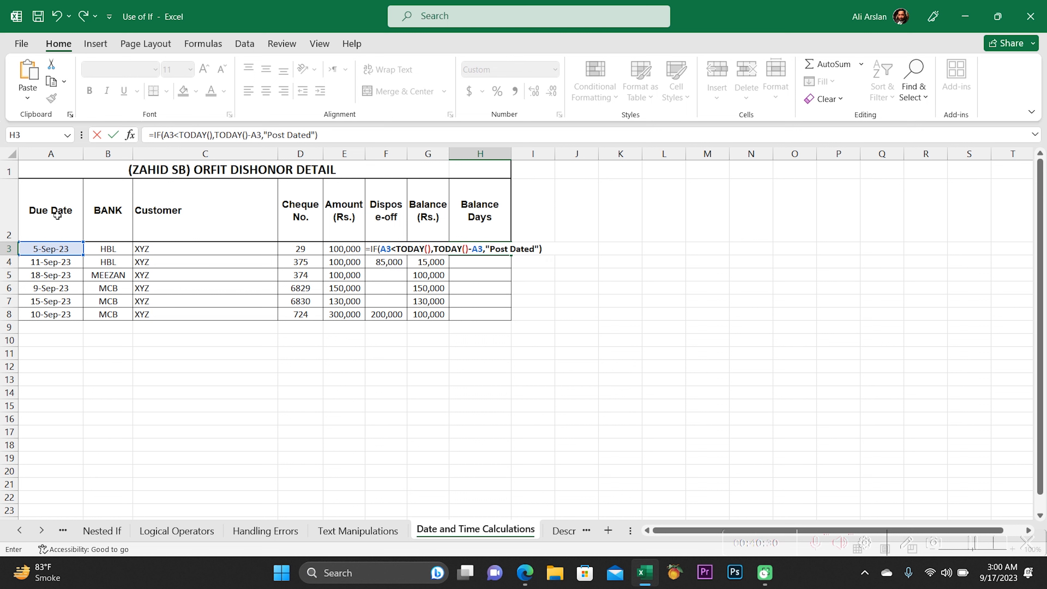
pyautogui.press('Return')
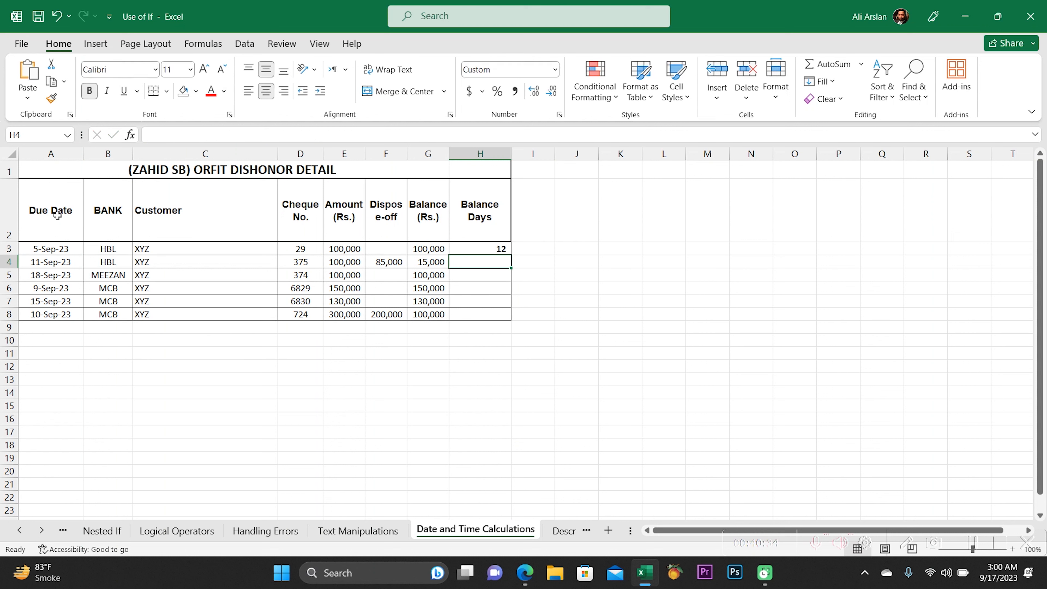
pyautogui.press('Up')
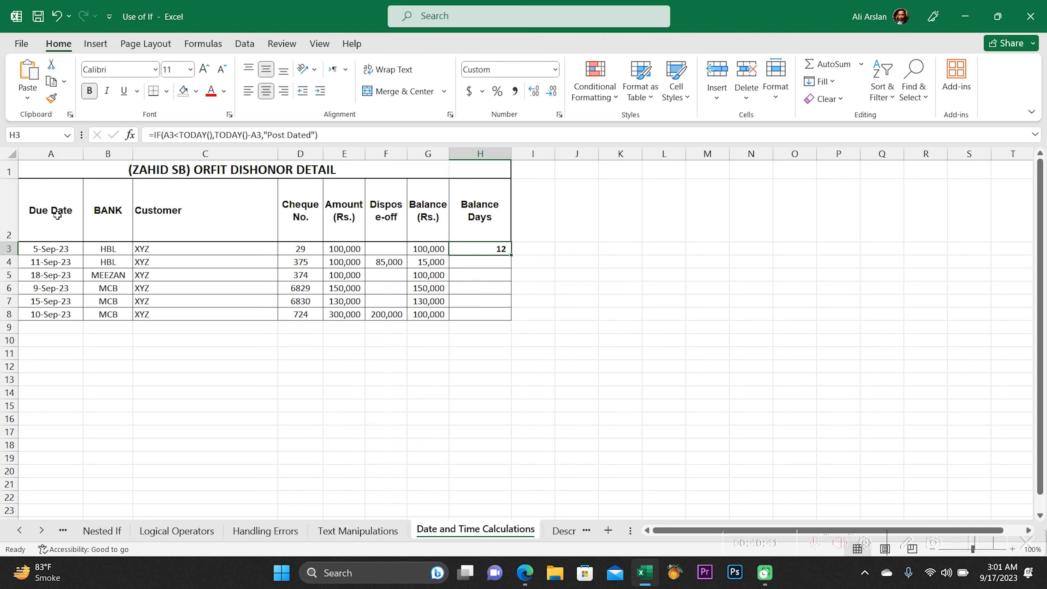
# Go back along row 3 to the due date in A3 to compare it with the Balance Days result.
pyautogui.press('Left')
pyautogui.press('Left')
pyautogui.press('Left')
pyautogui.press('Left')
pyautogui.press('Left')
pyautogui.press('Left')
pyautogui.press('Left')
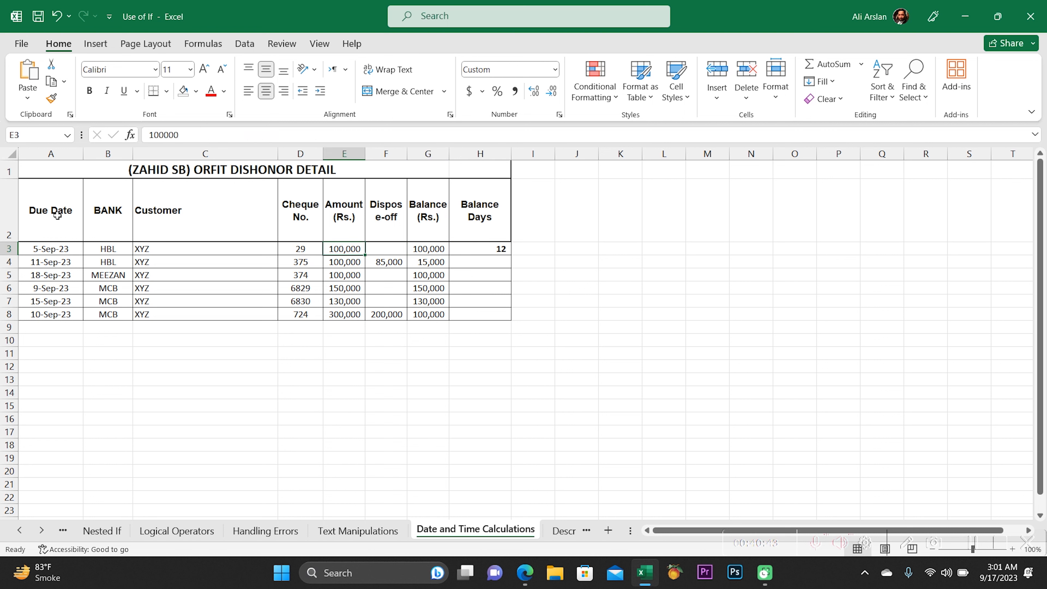
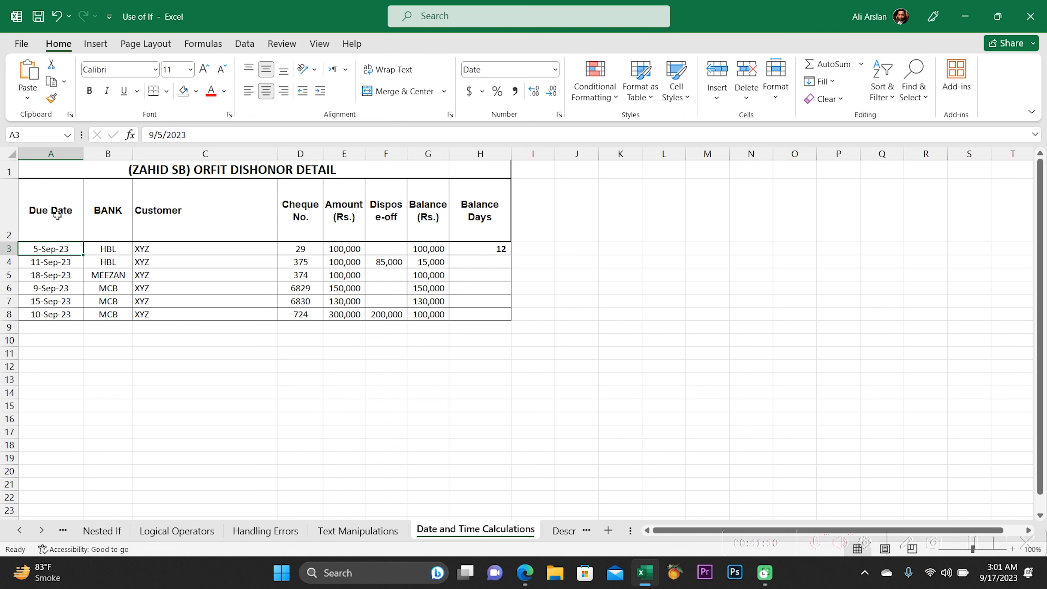
# Fill the Balance Days formula from H3 down through H8 and return to H3.
pyautogui.hotkey('ctrl', 'Right')
pyautogui.hotkey('ctrl', 'Right')
pyautogui.hotkey('ctrl', 'Right')
pyautogui.hotkey('shift', 'Down')
pyautogui.hotkey('shift', 'Down')
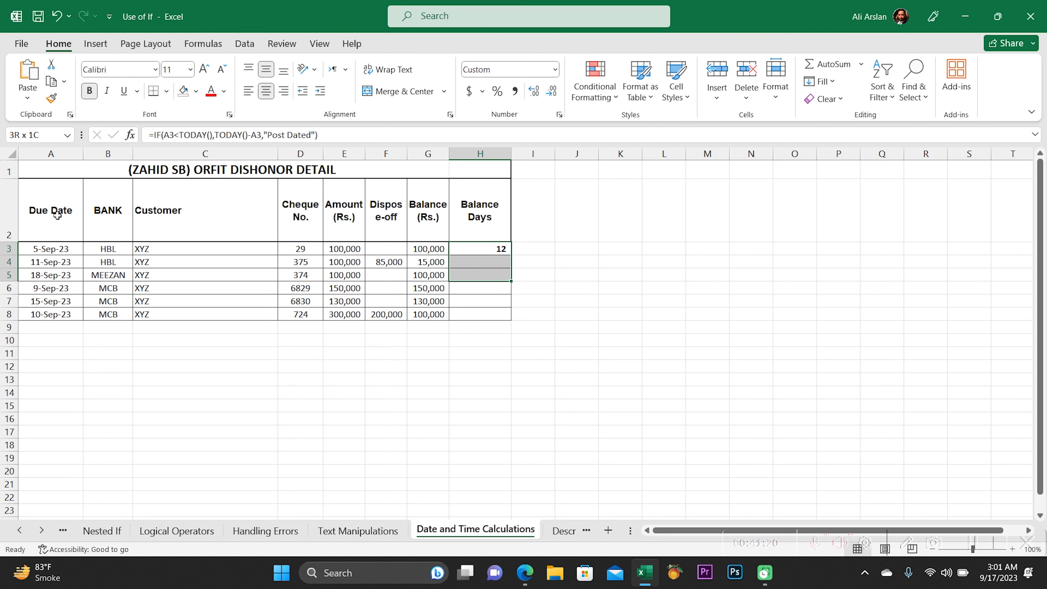
pyautogui.hotkey('shift', 'Down')
pyautogui.hotkey('shift', 'Down')
pyautogui.hotkey('shift', 'Down')
pyautogui.hotkey('ctrl', 'd')
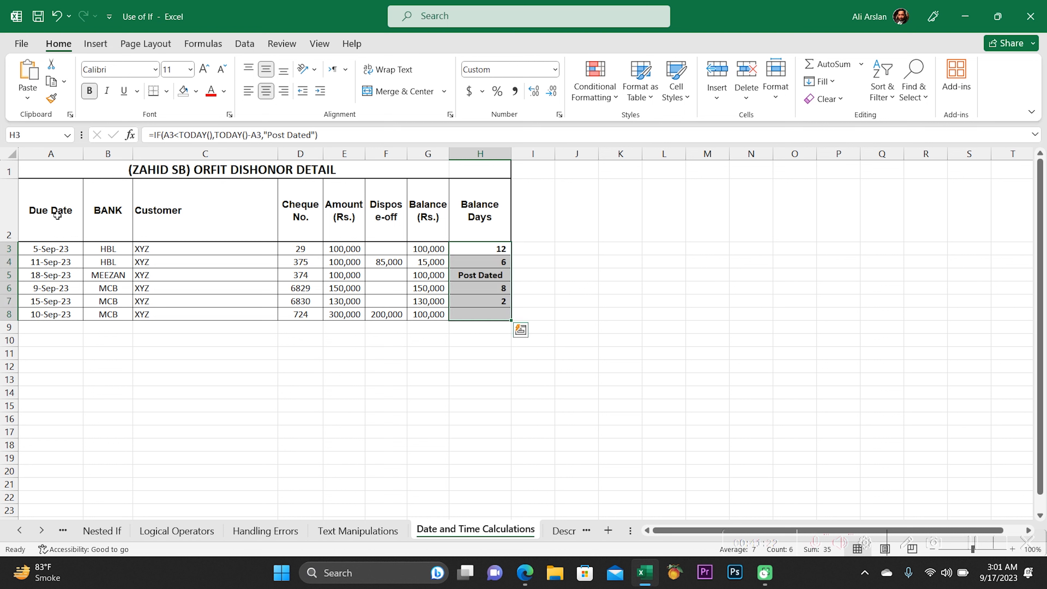
pyautogui.press('Up')
pyautogui.press('Down')
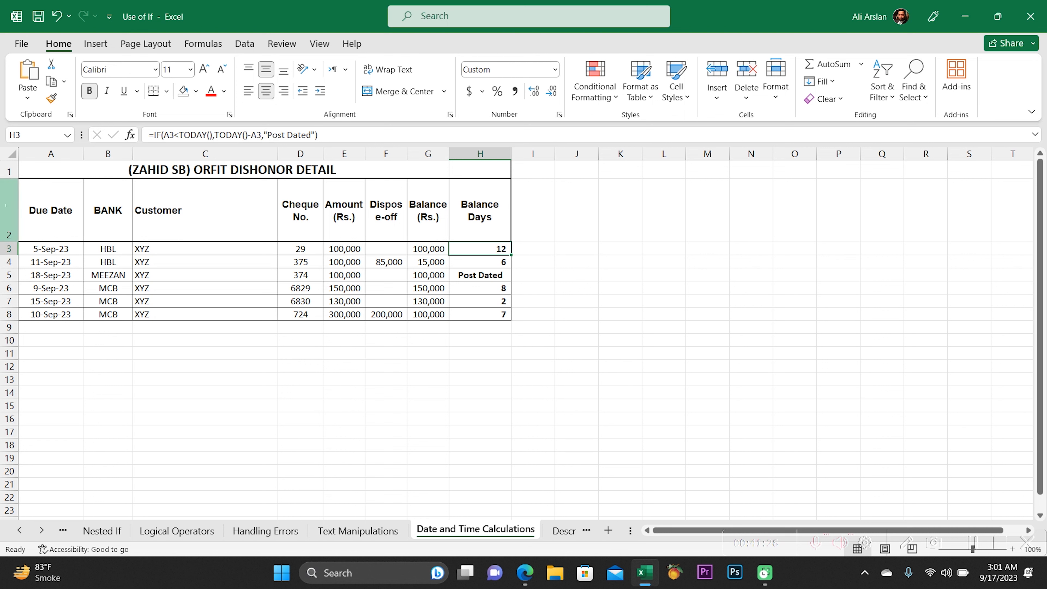
# Check the due dates in A3 and A5 against their Balance Days entries.
pyautogui.click(57, 250)
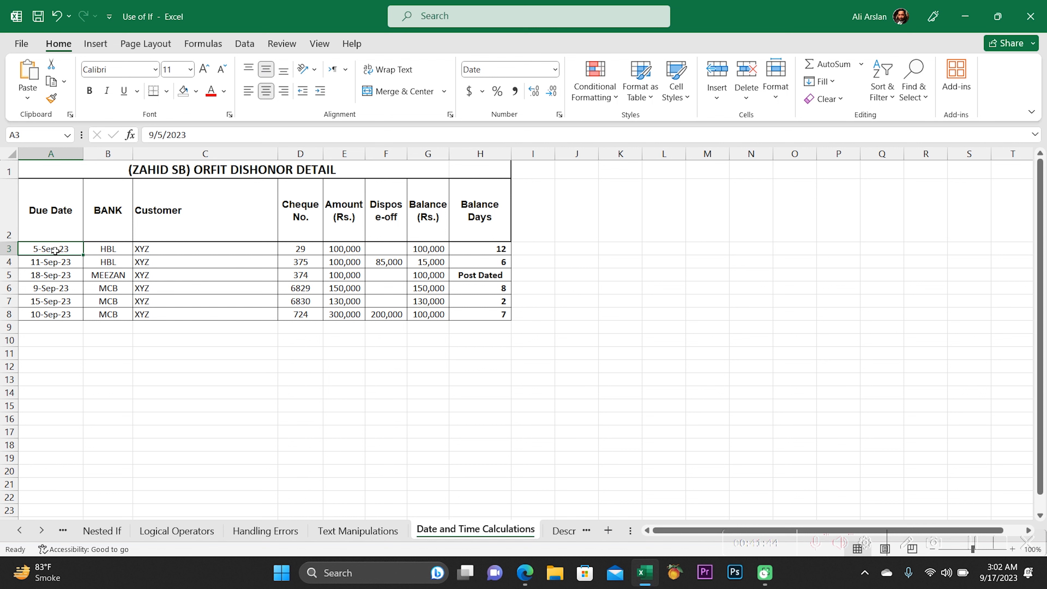
pyautogui.click(52, 277)
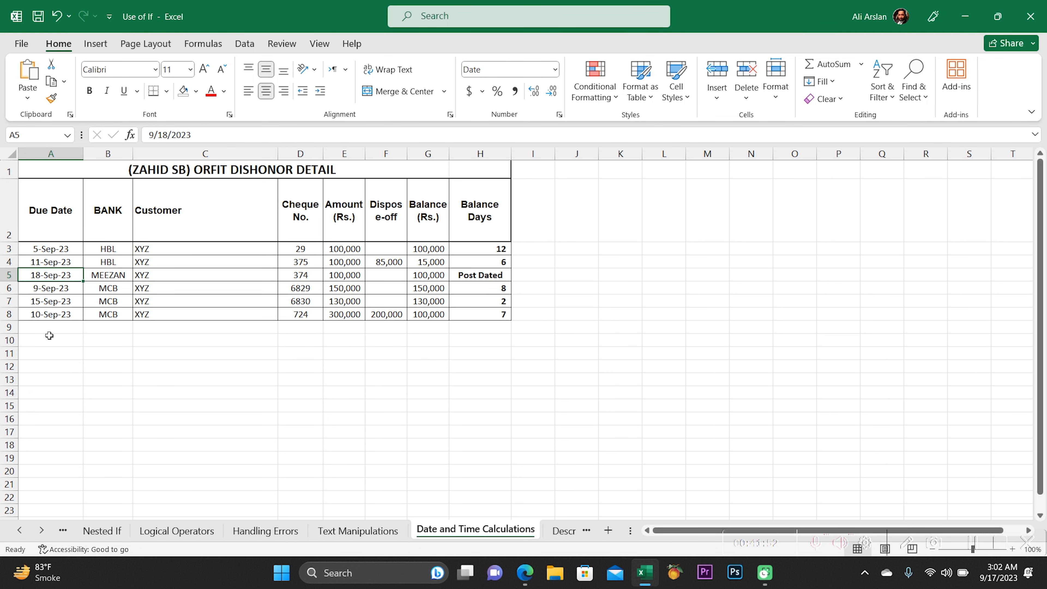
pyautogui.press('pagedown')
pyautogui.press('pagedown')
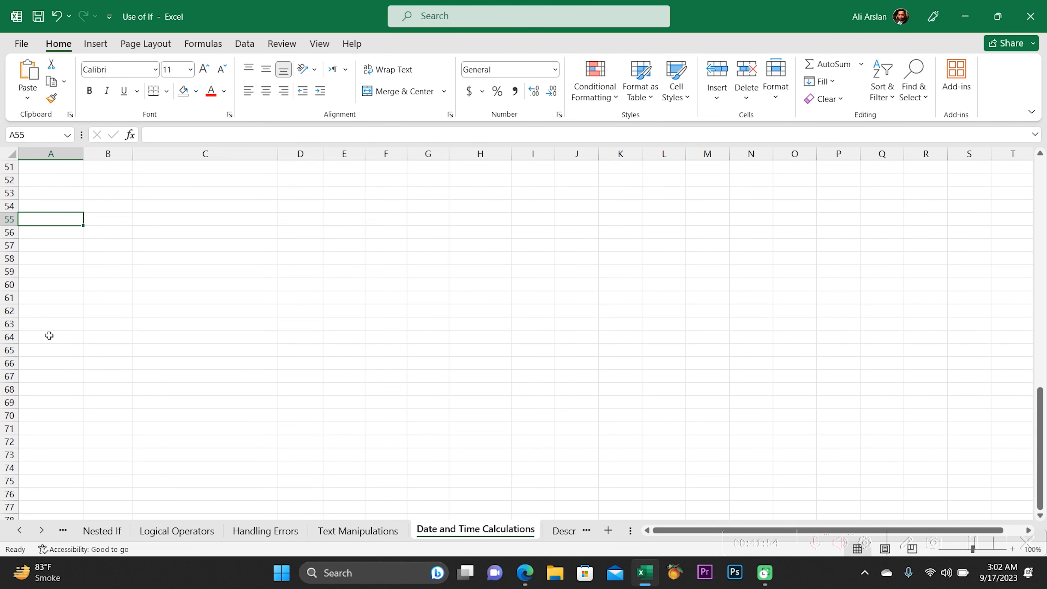
pyautogui.press('alt')
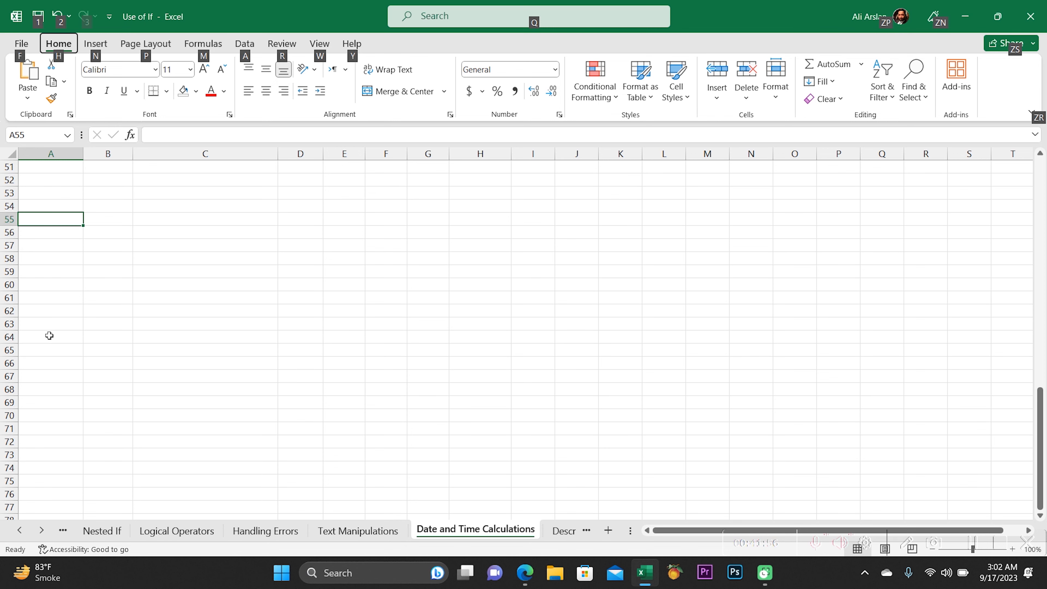
pyautogui.press('alt')
pyautogui.press('pageup')
pyautogui.press('pageup')
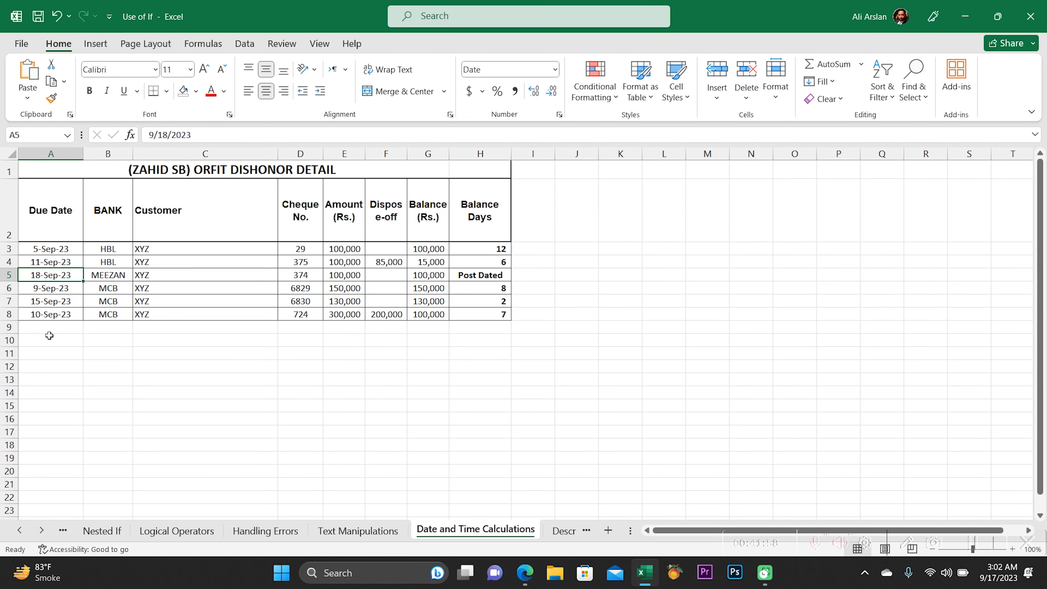
# Examine the Balance Days formula in H5 and go back along row 5 to its due date.
pyautogui.press('Right')
pyautogui.press('Right')
pyautogui.press('Right')
pyautogui.press('Right')
pyautogui.press('Right')
pyautogui.press('Right')
pyautogui.press('Right')
pyautogui.press('Right')
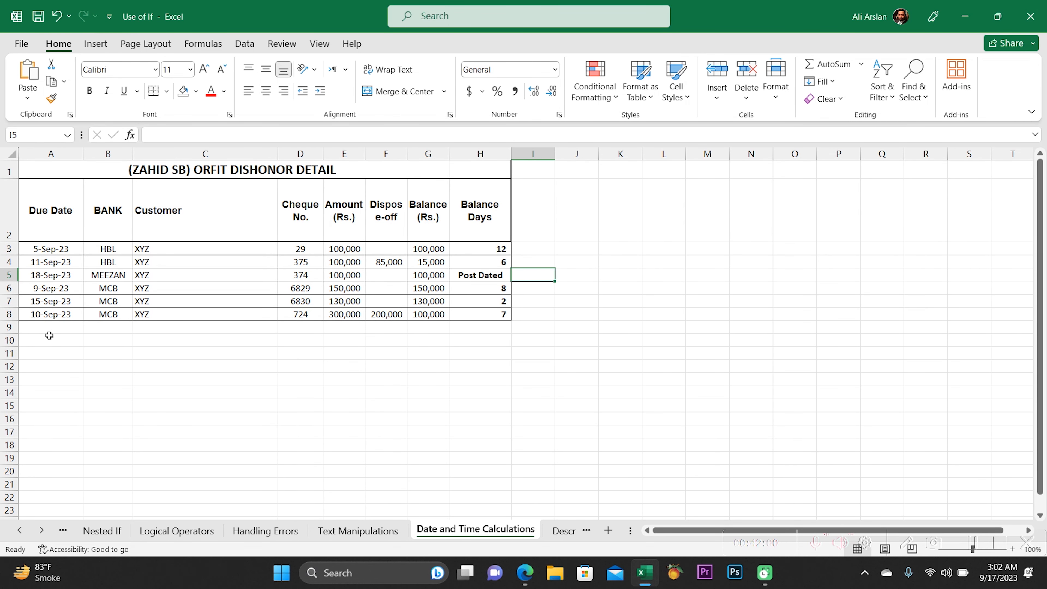
pyautogui.press('Left')
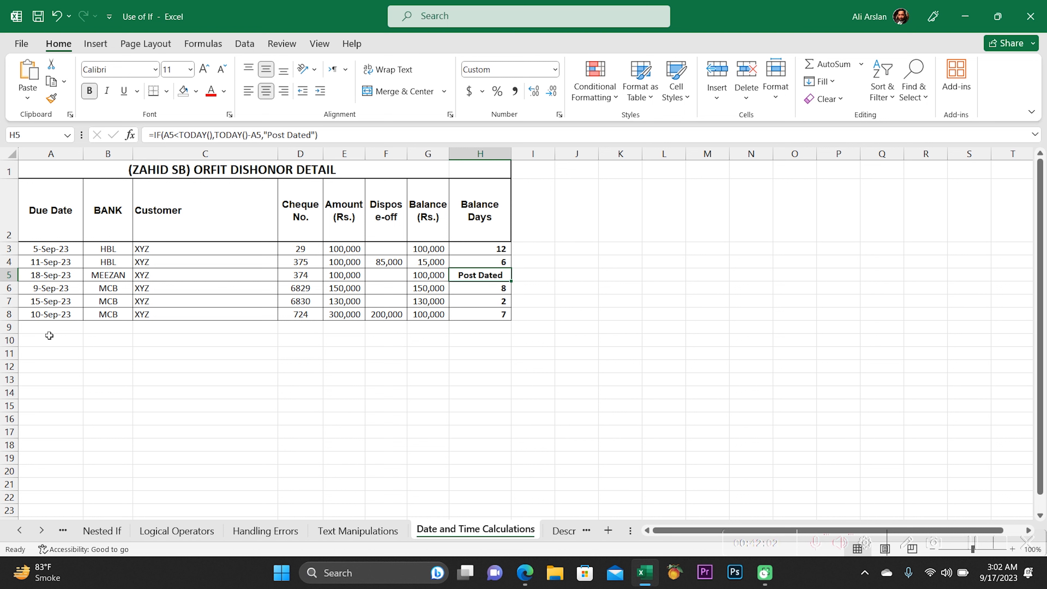
pyautogui.press('Left')
pyautogui.press('Left')
pyautogui.press('Left')
pyautogui.press('Left')
pyautogui.press('Left')
pyautogui.press('Left')
pyautogui.press('Left')
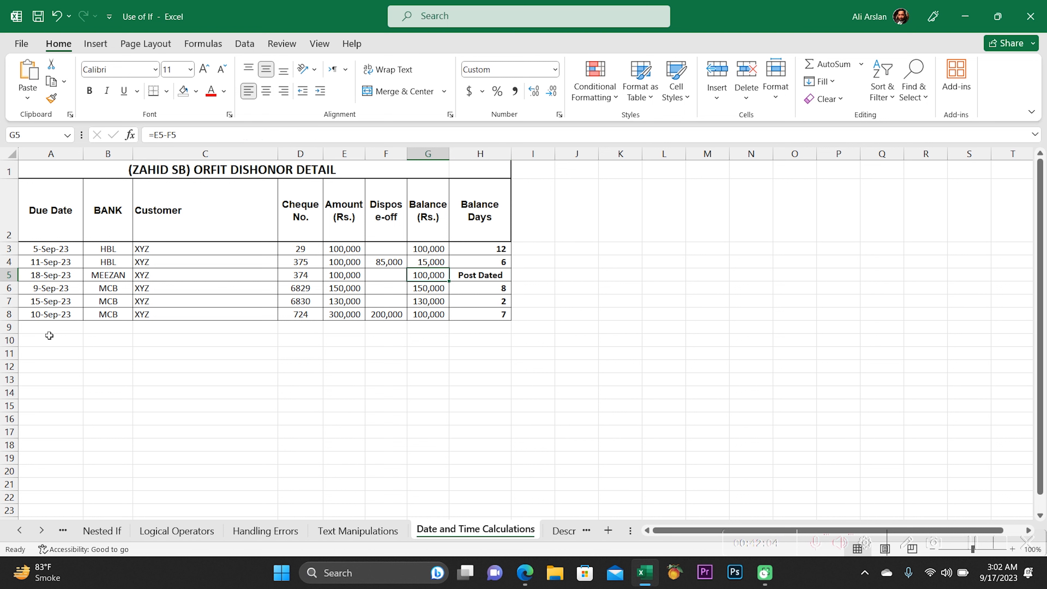
# Compare the due date in A6 with H6 and inspect the Balance Days formulas down to H8.
pyautogui.press('Down')
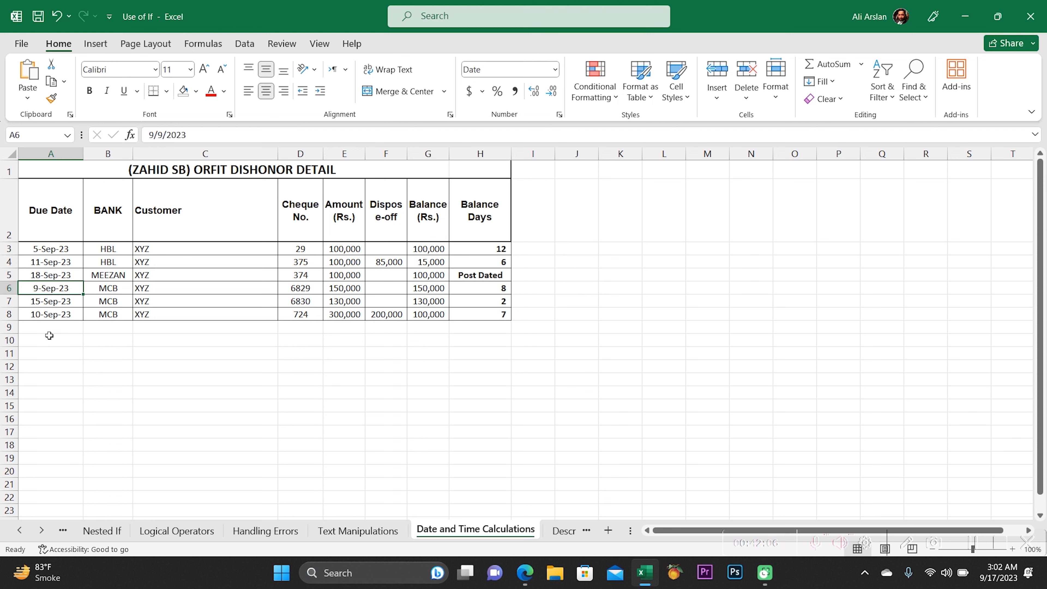
pyautogui.press('Right')
pyautogui.press('Right')
pyautogui.press('Right')
pyautogui.press('Right')
pyautogui.press('Right')
pyautogui.press('Right')
pyautogui.press('Right')
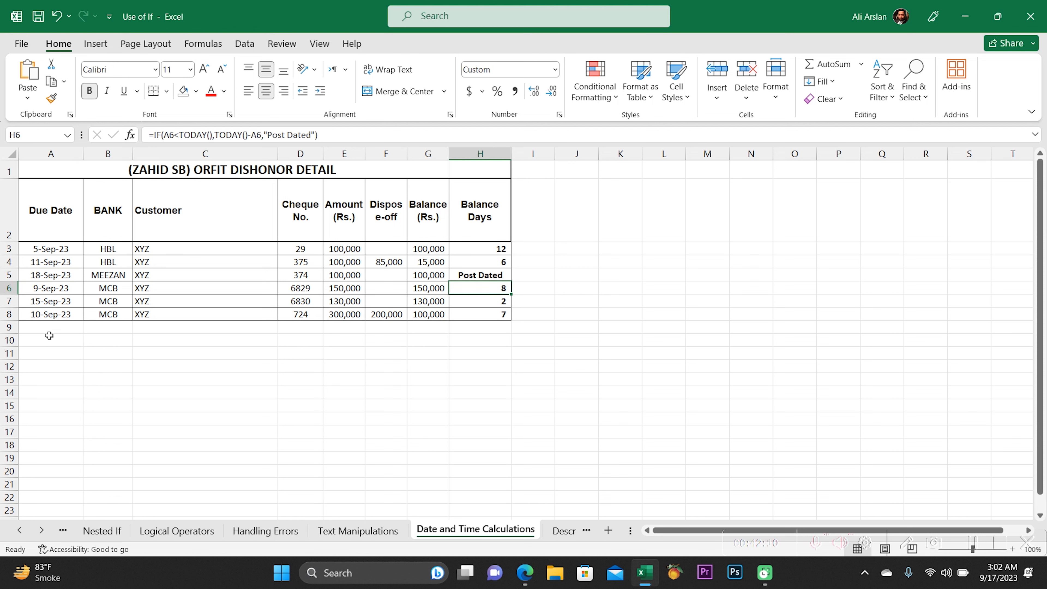
pyautogui.press('Down')
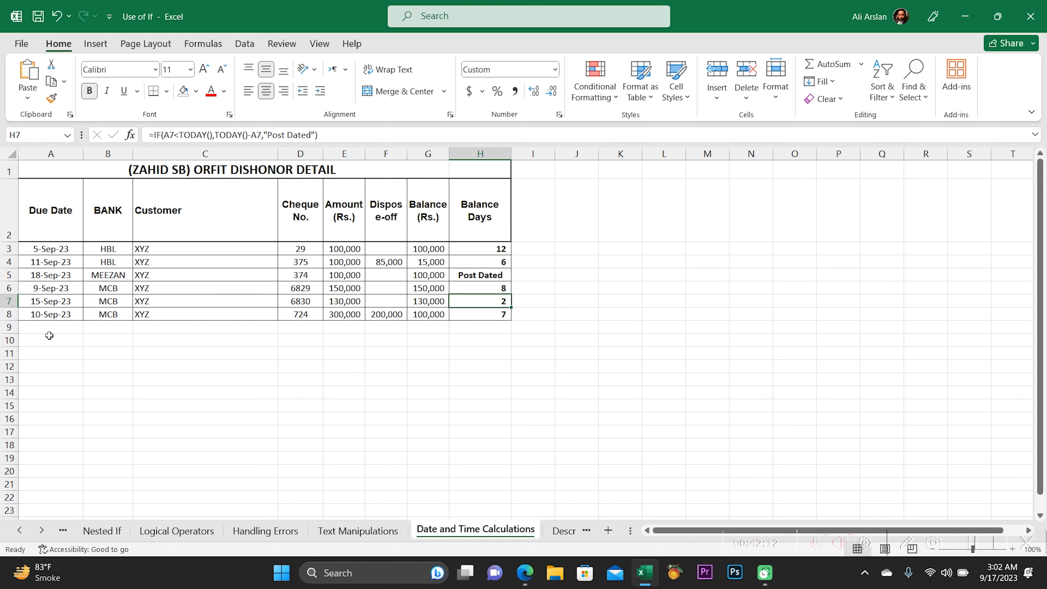
pyautogui.press('Down')
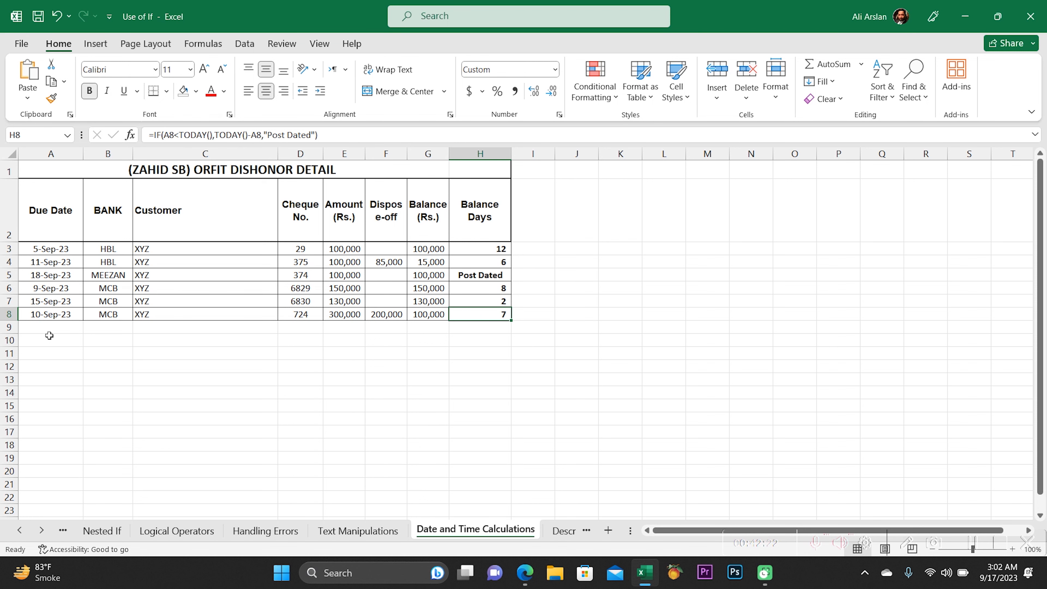
# Switch to the Description based Column sheet and go through its Item ID, Class and Qty headers.
pyautogui.hotkey('ctrl', 'pagedown')
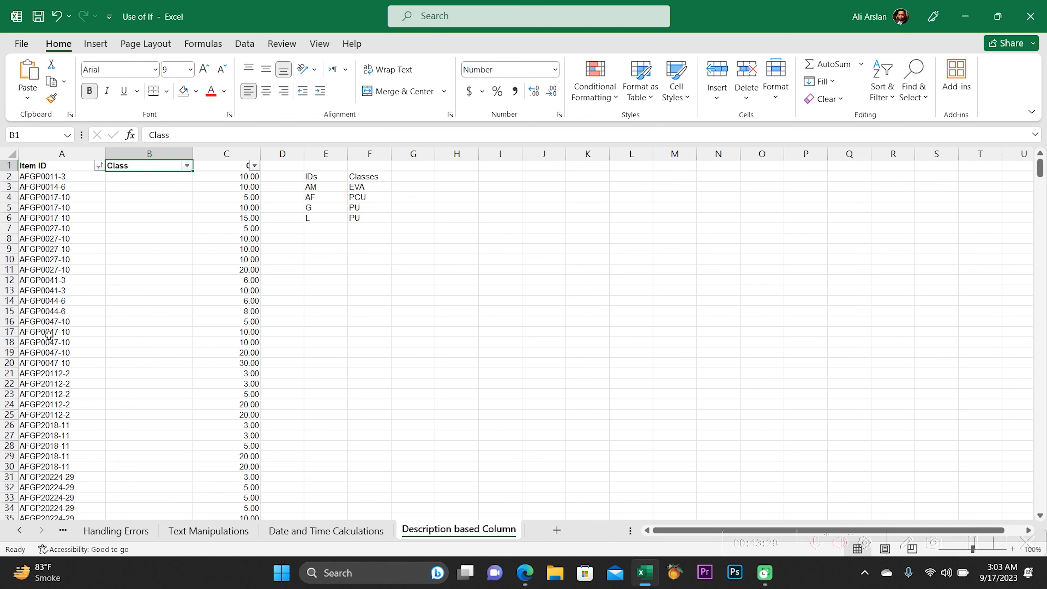
pyautogui.press('Left')
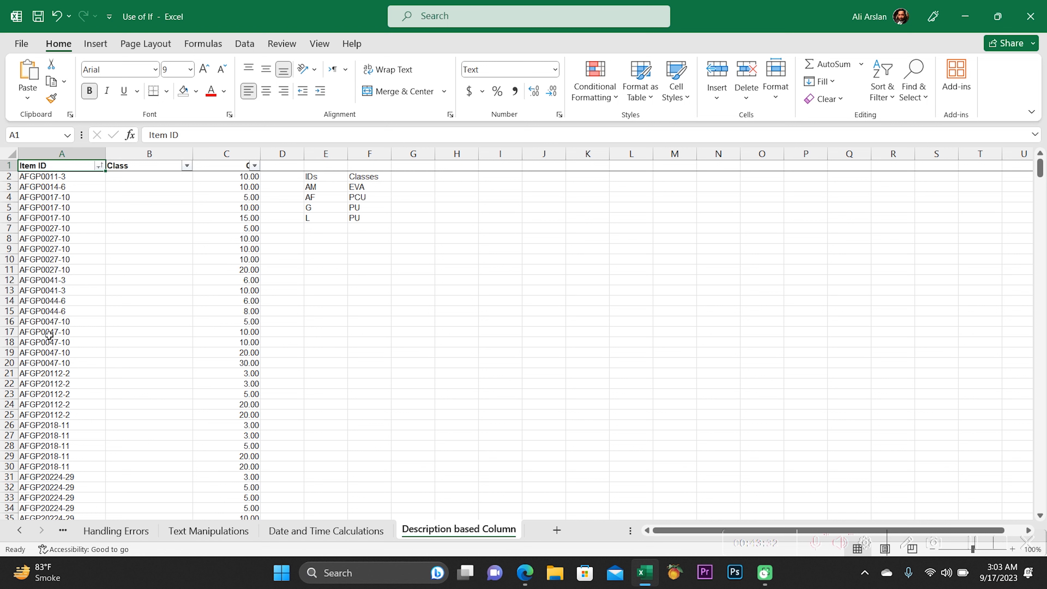
pyautogui.press('Right')
pyautogui.press('Right')
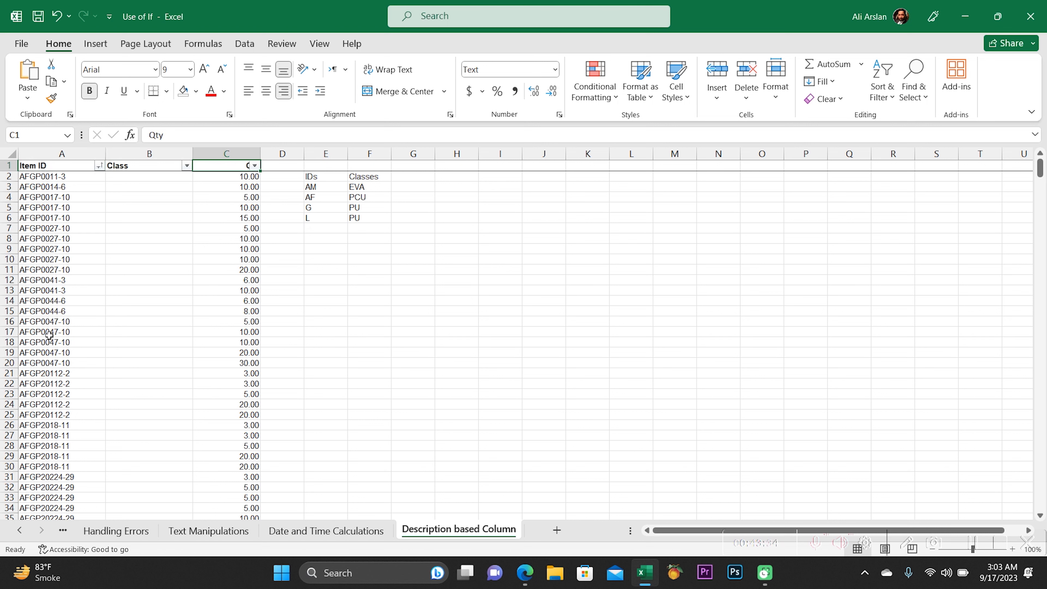
pyautogui.press('Left')
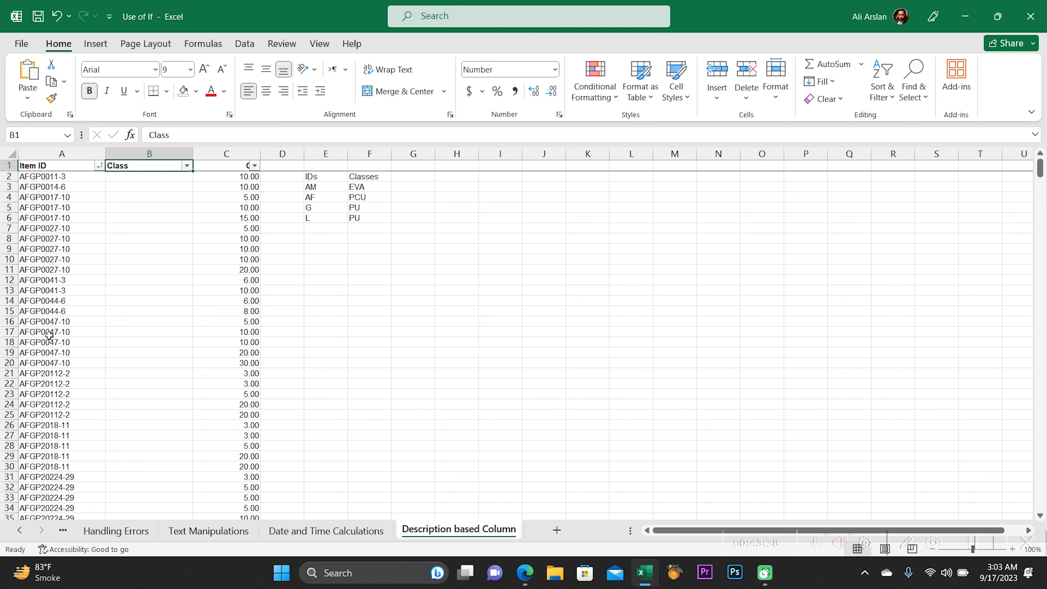
# Look through the first item IDs in column A and return to the Item ID header.
pyautogui.press('Left')
pyautogui.press('Down')
pyautogui.press('Down')
pyautogui.press('Down')
pyautogui.press('Down')
pyautogui.press('Down')
pyautogui.press('Down')
pyautogui.press('Down')
pyautogui.press('Down')
pyautogui.press('Down')
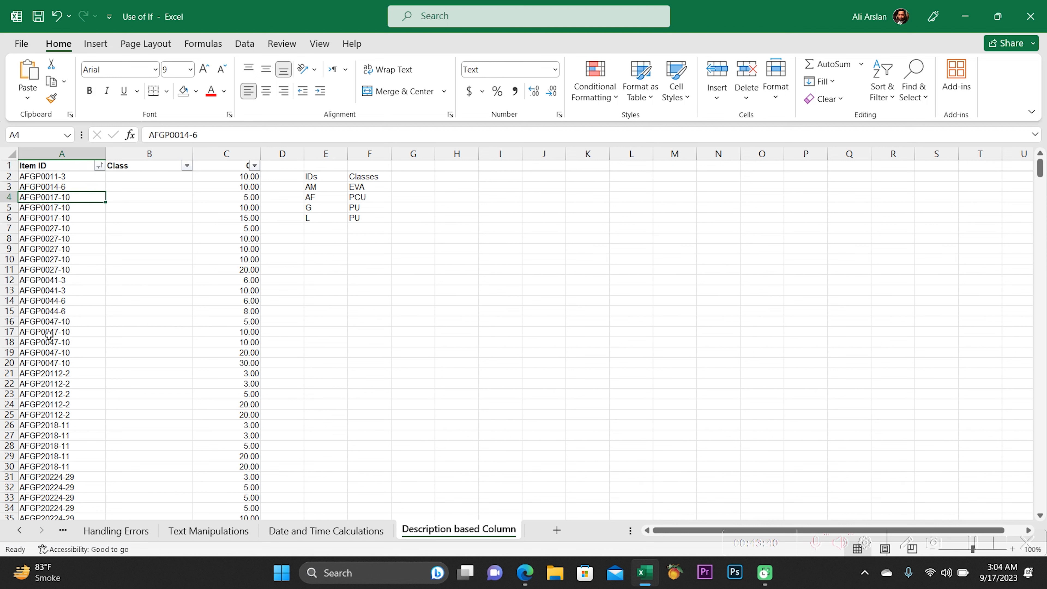
pyautogui.press('Down')
pyautogui.press('Down')
pyautogui.press('Up')
pyautogui.press('Up')
pyautogui.press('Up')
pyautogui.press('Up')
pyautogui.press('Up')
pyautogui.press('Up')
pyautogui.press('Up')
pyautogui.press('Up')
pyautogui.press('Up')
pyautogui.press('Up')
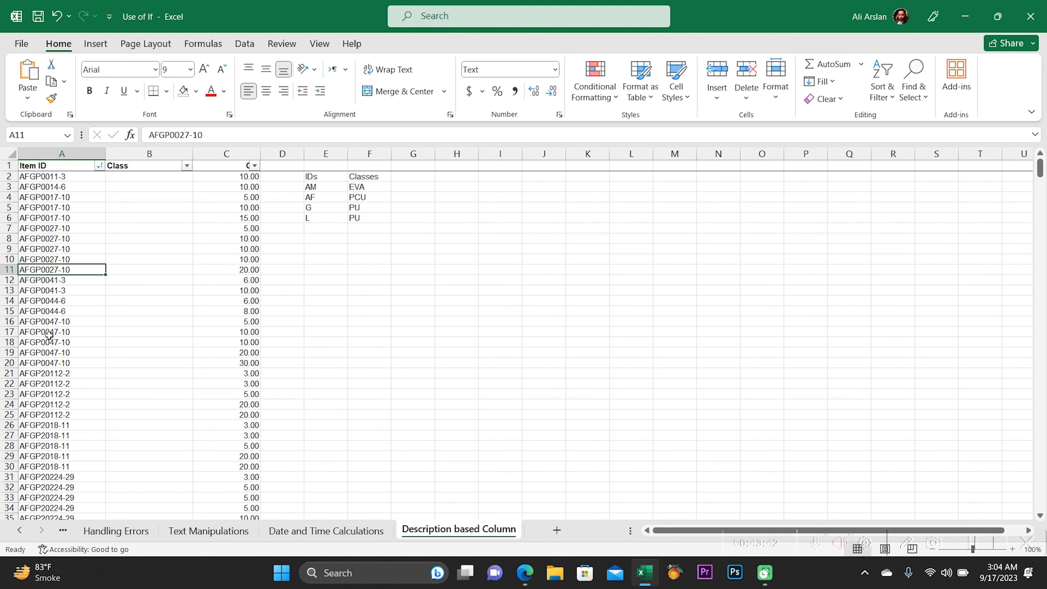
pyautogui.press('Up')
# Review the ID prefixes listed under the IDs heading in E3 to E6.
pyautogui.press('Right')
pyautogui.press('Right')
pyautogui.press('Right')
pyautogui.press('Right')
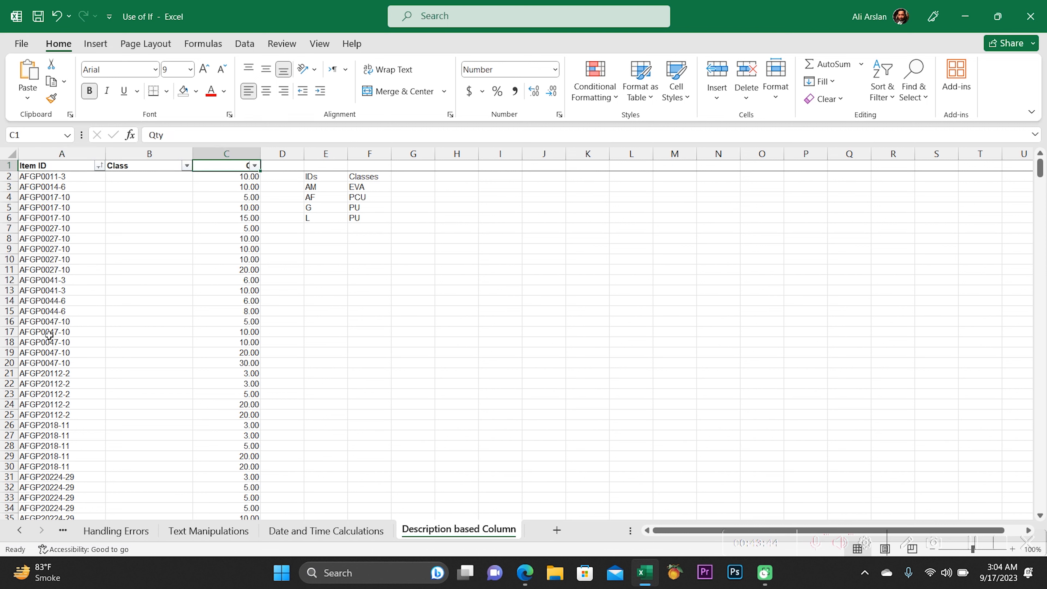
pyautogui.press('Down')
pyautogui.press('Right')
pyautogui.press('Left')
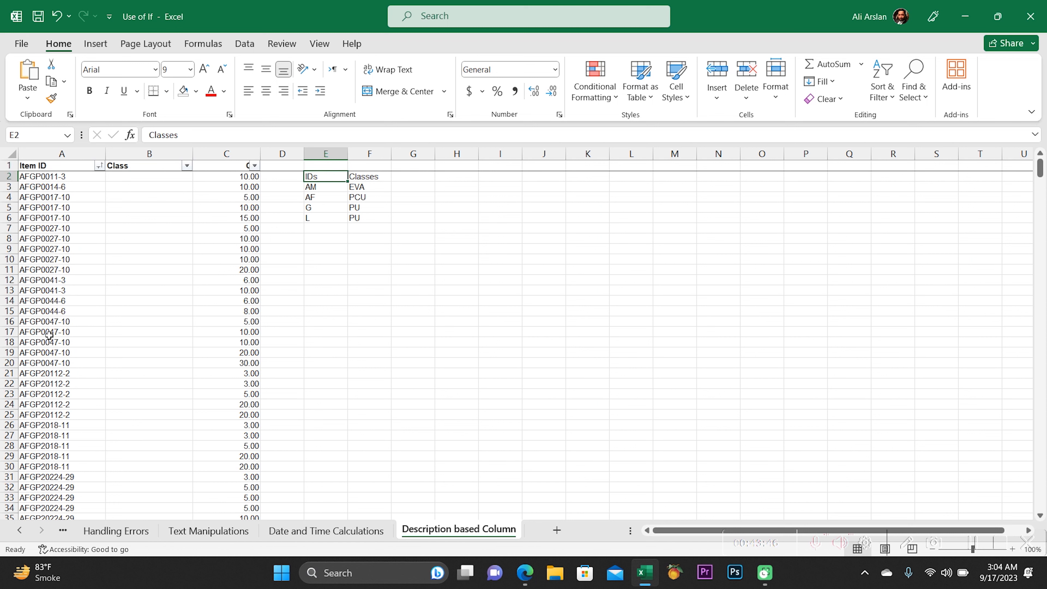
pyautogui.press('Down')
pyautogui.press('Down')
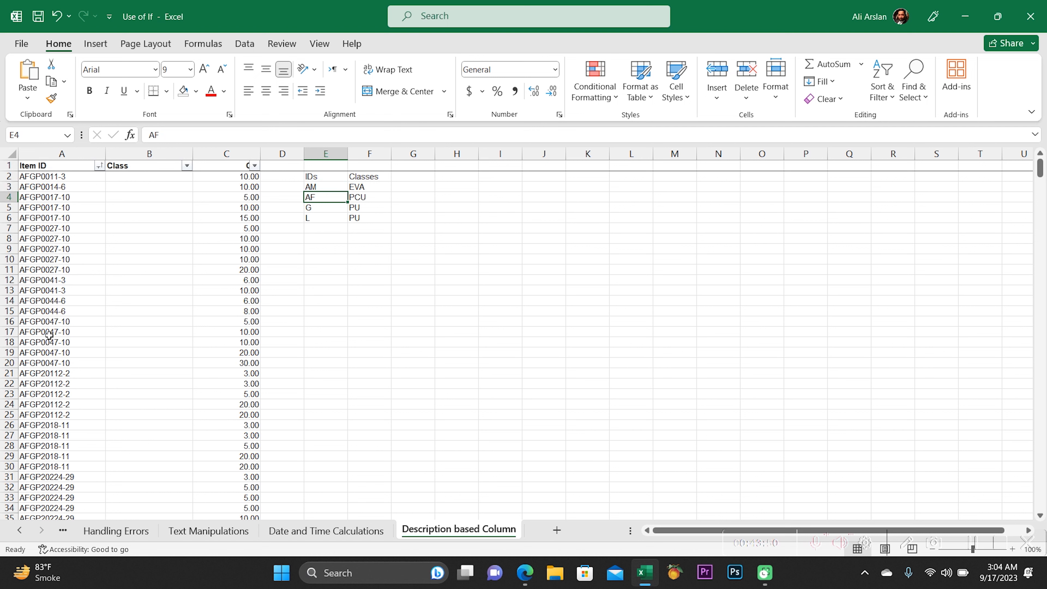
pyautogui.press('Down')
pyautogui.press('Down')
pyautogui.press('Up')
pyautogui.press('Up')
pyautogui.press('Up')
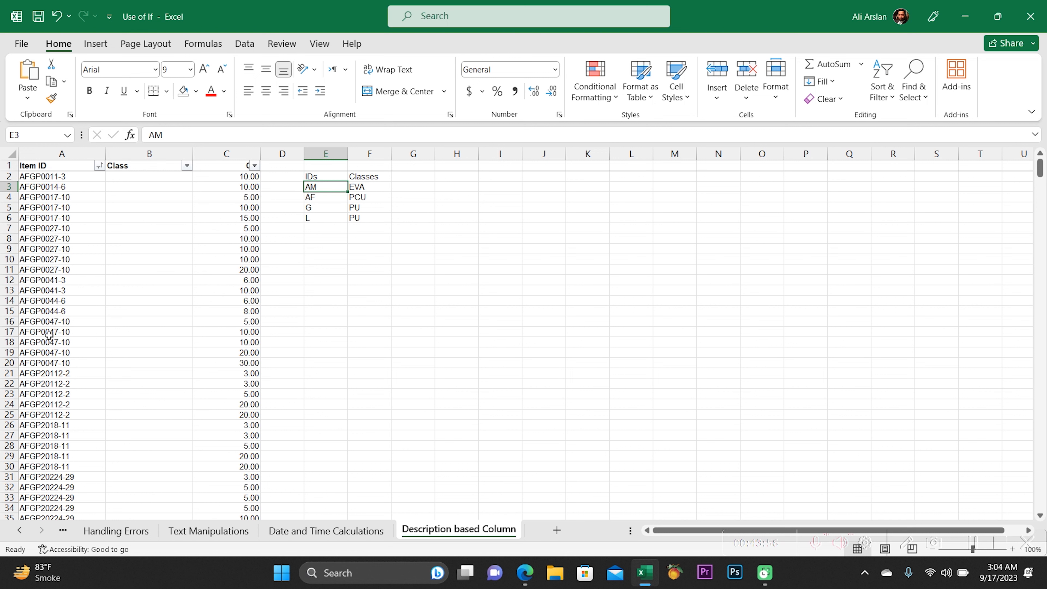
# Match the AM and AF prefixes with their classes, and select the G and L rows with their classes in E5:F6.
pyautogui.press('Right')
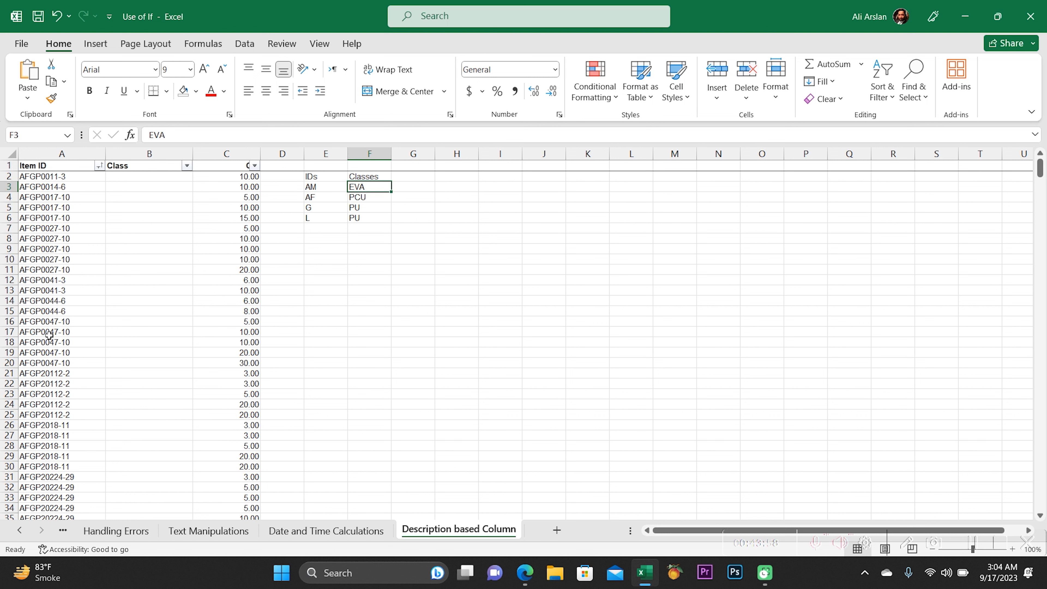
pyautogui.press('Left')
pyautogui.press('Right')
pyautogui.press('Left')
pyautogui.press('Down')
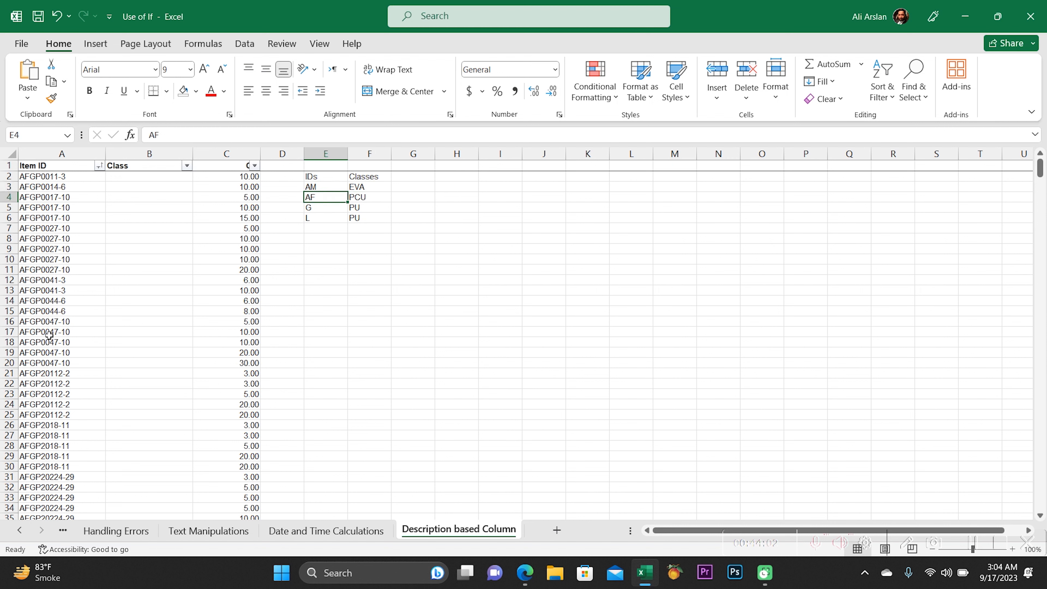
pyautogui.press('Right')
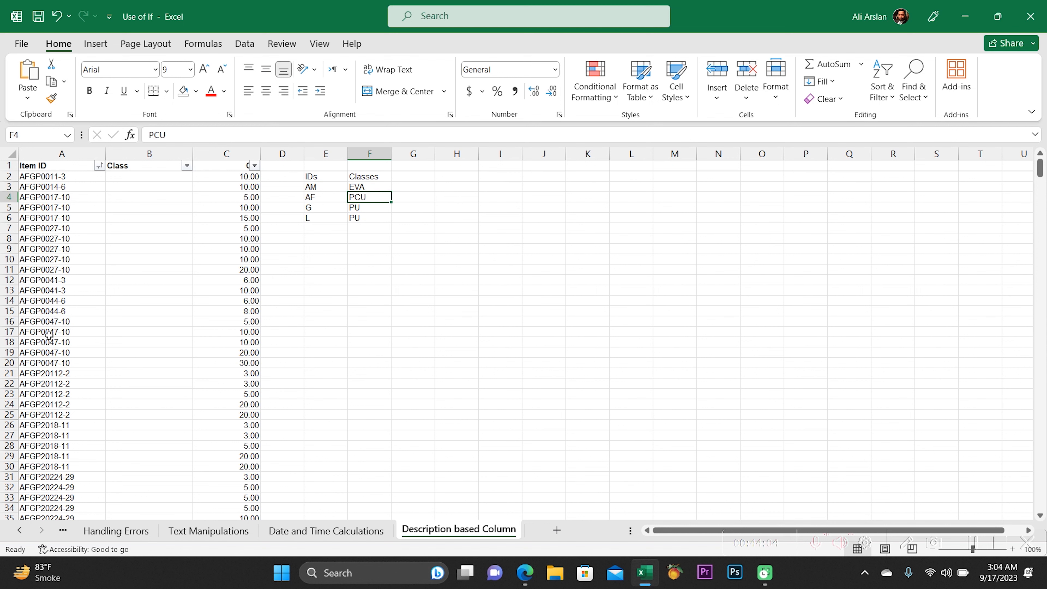
pyautogui.press('Left')
pyautogui.press('Down')
pyautogui.press('Down')
pyautogui.press('Up')
pyautogui.press('Right')
pyautogui.press('Left')
pyautogui.hotkey('shift', 'Right')
pyautogui.hotkey('shift', 'Down')
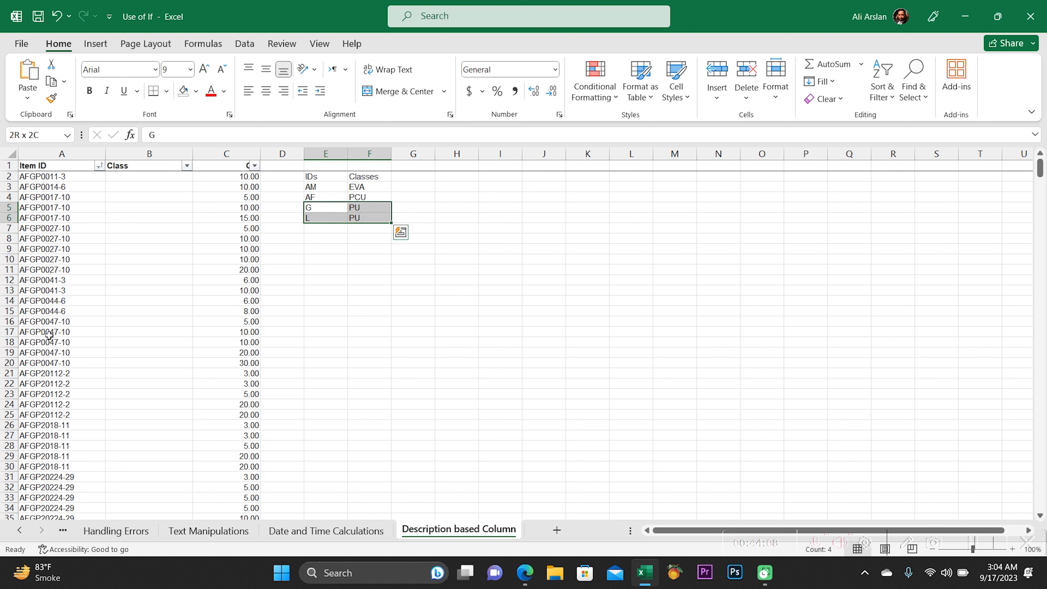
# Check how far the item data extends down the Qty column and return to the class in F3.
pyautogui.press('Up')
pyautogui.press('Up')
pyautogui.press('Left')
pyautogui.press('Left')
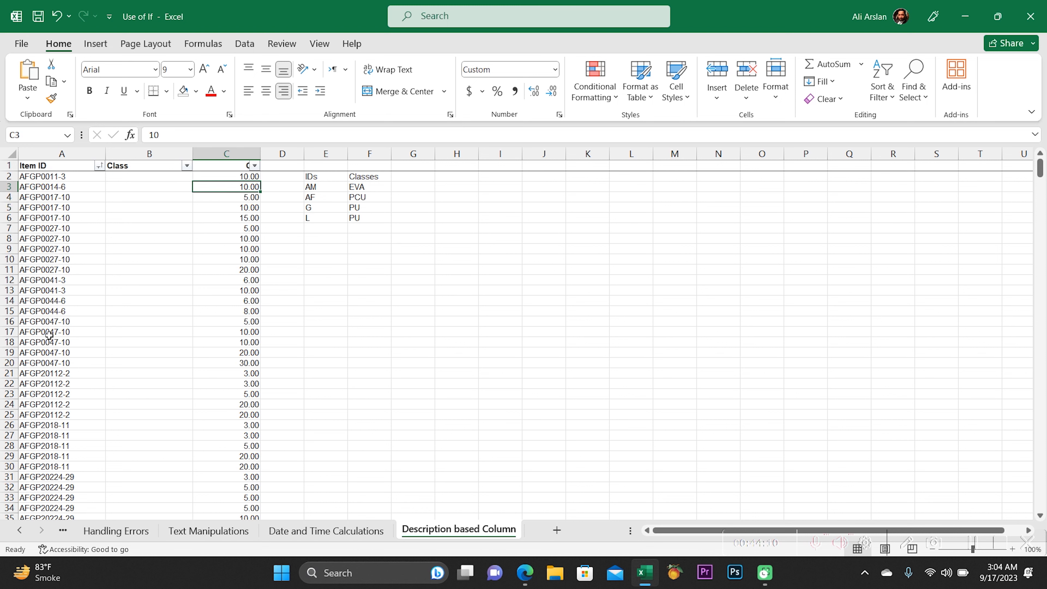
pyautogui.hotkey('ctrl', 'Down')
pyautogui.press('Up')
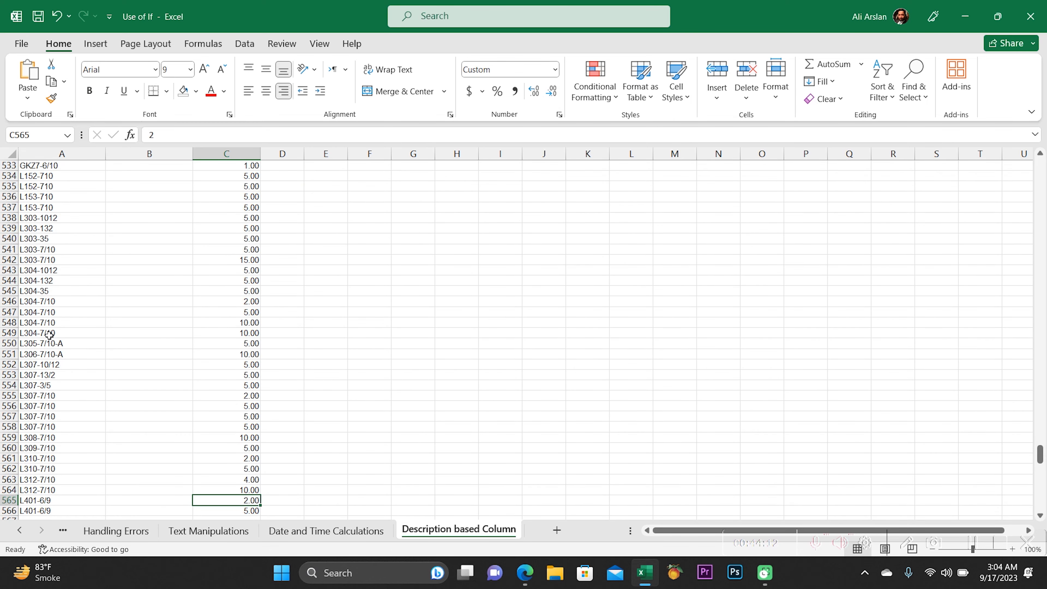
pyautogui.hotkey('ctrl', 'Up')
pyautogui.press('Down')
pyautogui.press('Right')
pyautogui.press('Right')
pyautogui.press('Right')
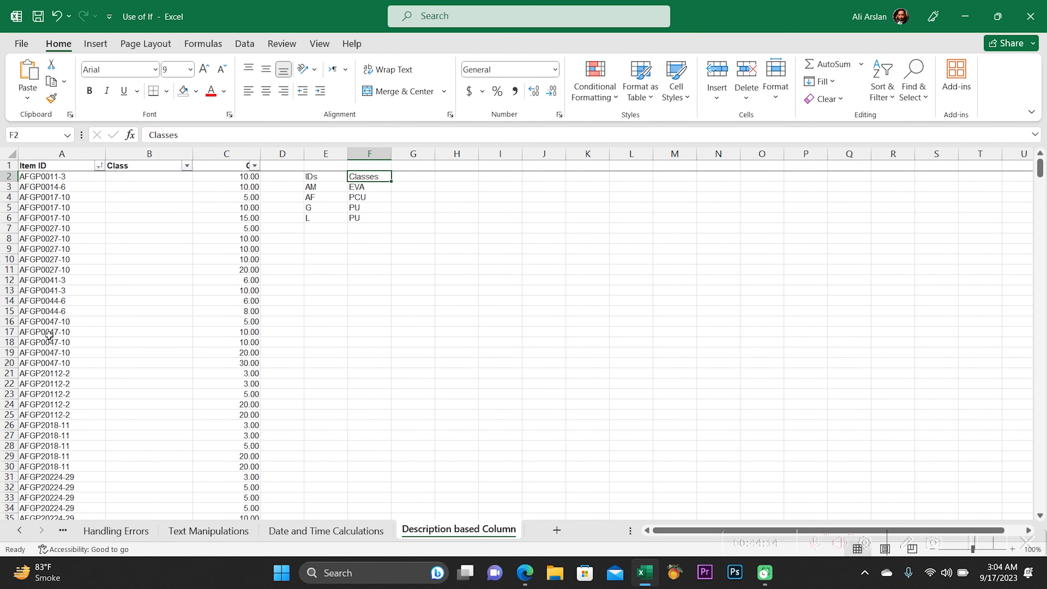
pyautogui.press('Down')
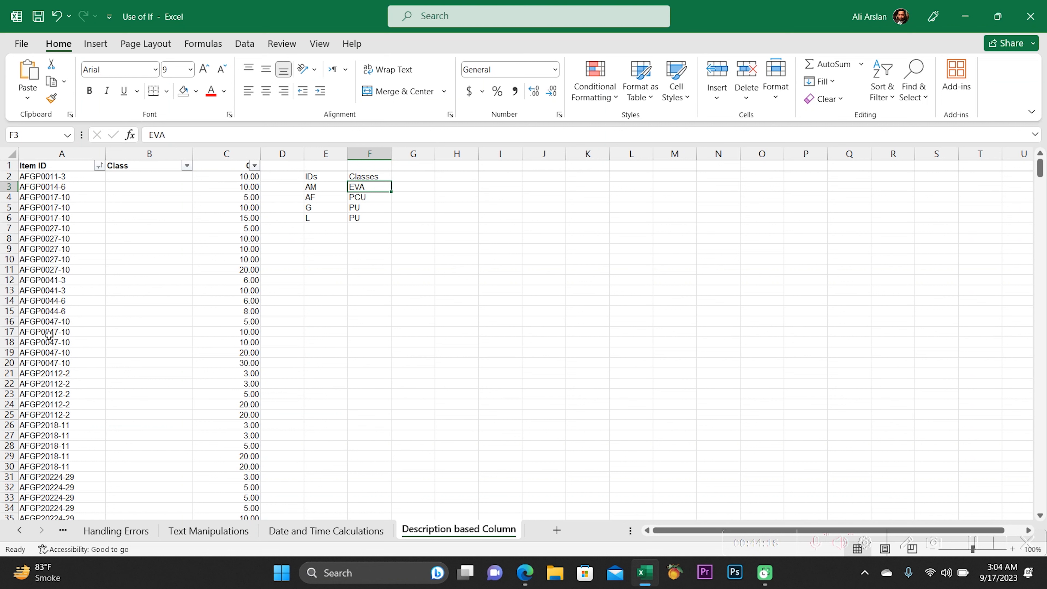
# Go over the AM prefix and its class, and select the class values in F3:F6.
pyautogui.press('Down')
pyautogui.press('Up')
pyautogui.press('Left')
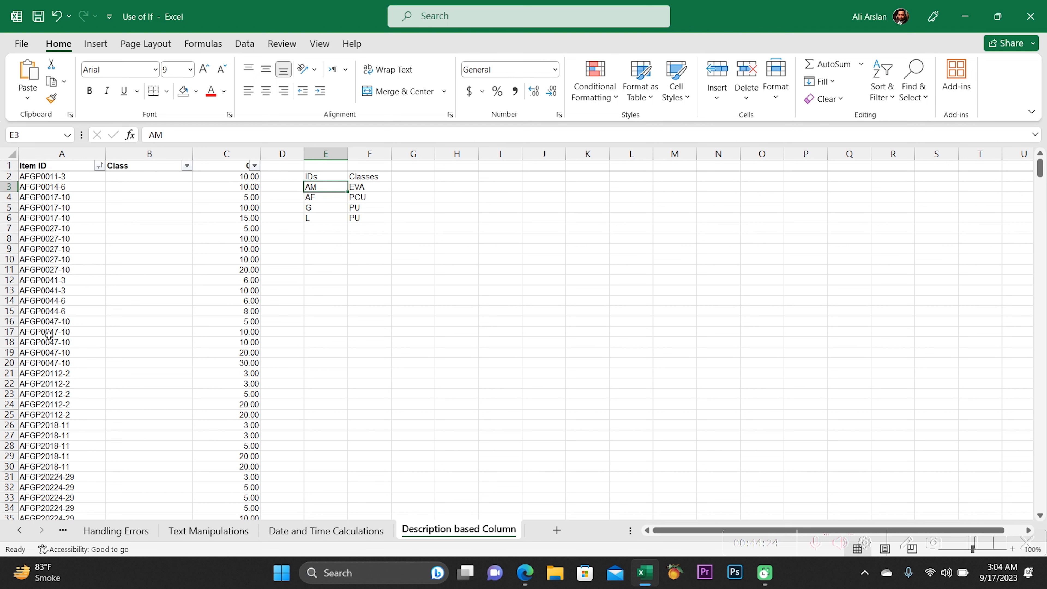
pyautogui.press('Right')
pyautogui.hotkey('ctrl', 'shift', 'Down')
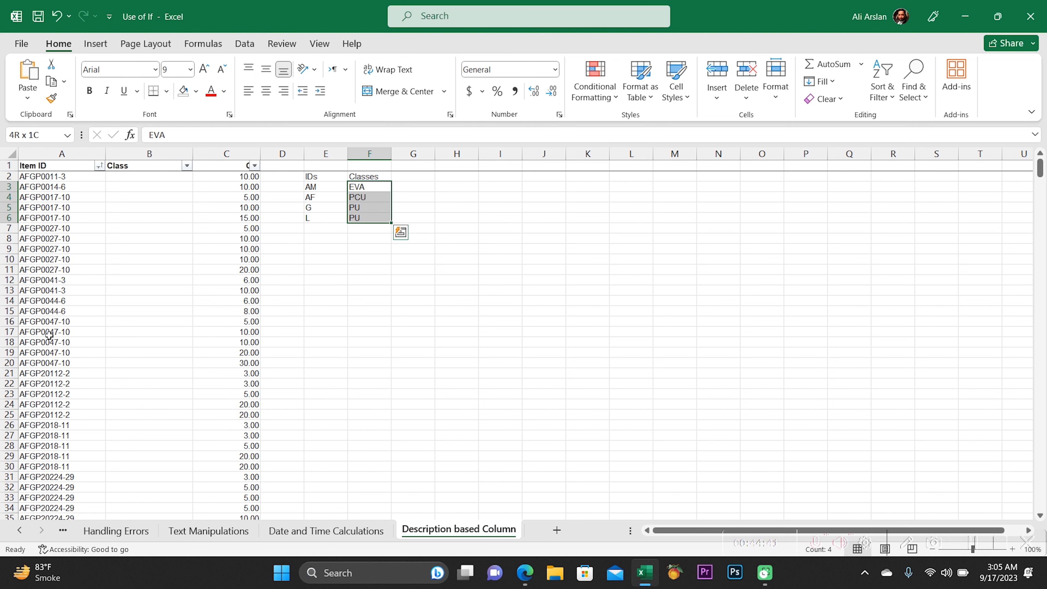
pyautogui.press('Left')
pyautogui.press('Left')
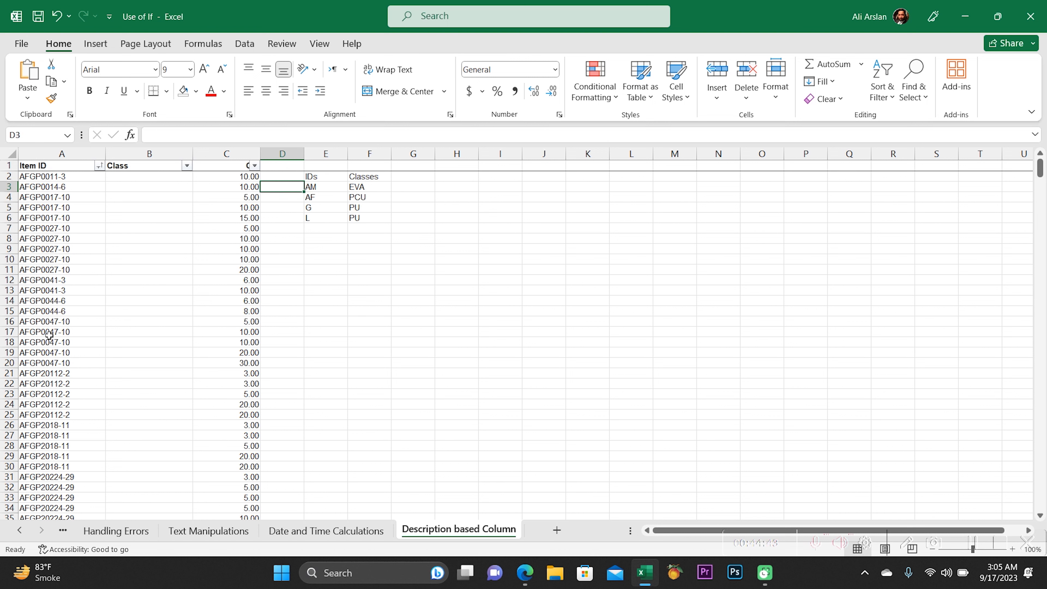
# Sort the item list by Qty from smallest to largest.
pyautogui.press('Left')
pyautogui.press('Left')
pyautogui.press('Left')
pyautogui.press('Up')
pyautogui.press('Right')
pyautogui.press('Down')
pyautogui.press('Up')
pyautogui.press('Up')
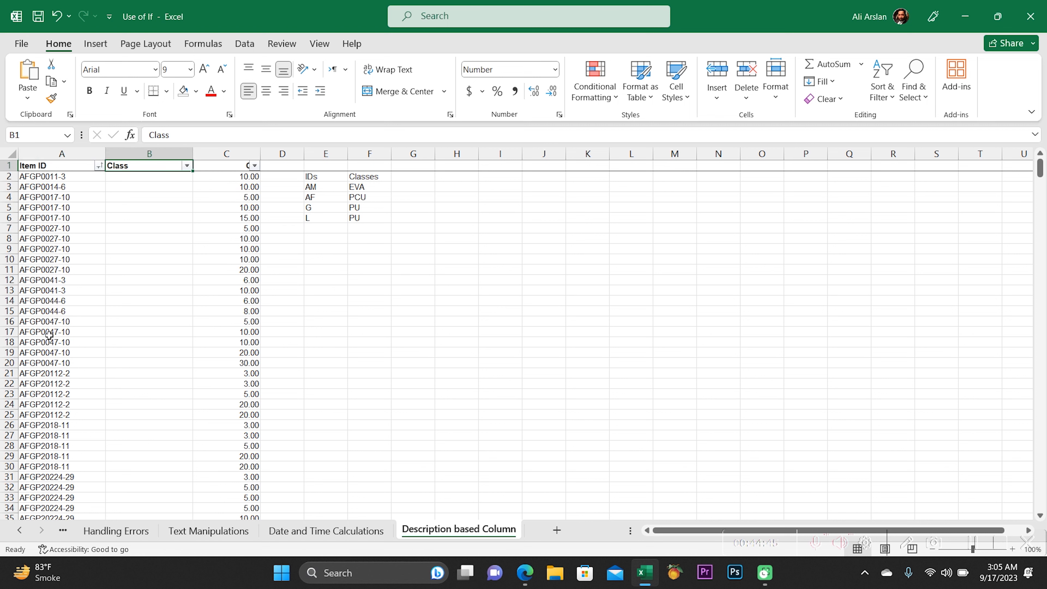
pyautogui.press('Right')
pyautogui.hotkey('alt', 'Down')
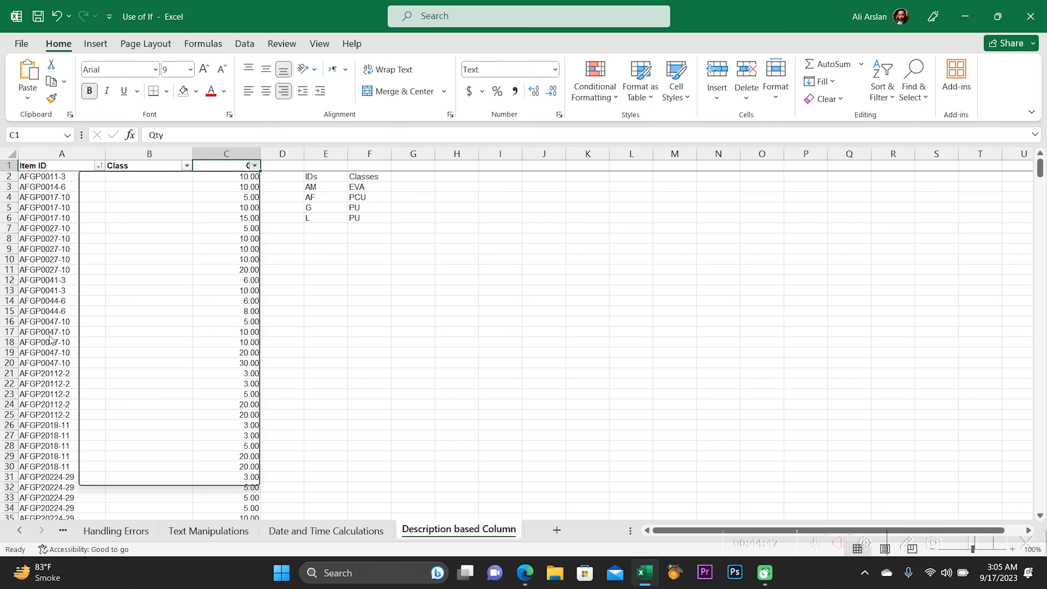
pyautogui.press('s')
# Compare the first item ID in A2 with the prefixes under the IDs heading.
pyautogui.press('Left')
pyautogui.press('Down')
pyautogui.press('Down')
pyautogui.press('Left')
pyautogui.press('Right')
pyautogui.press('Up')
pyautogui.press('Right')
pyautogui.press('Left')
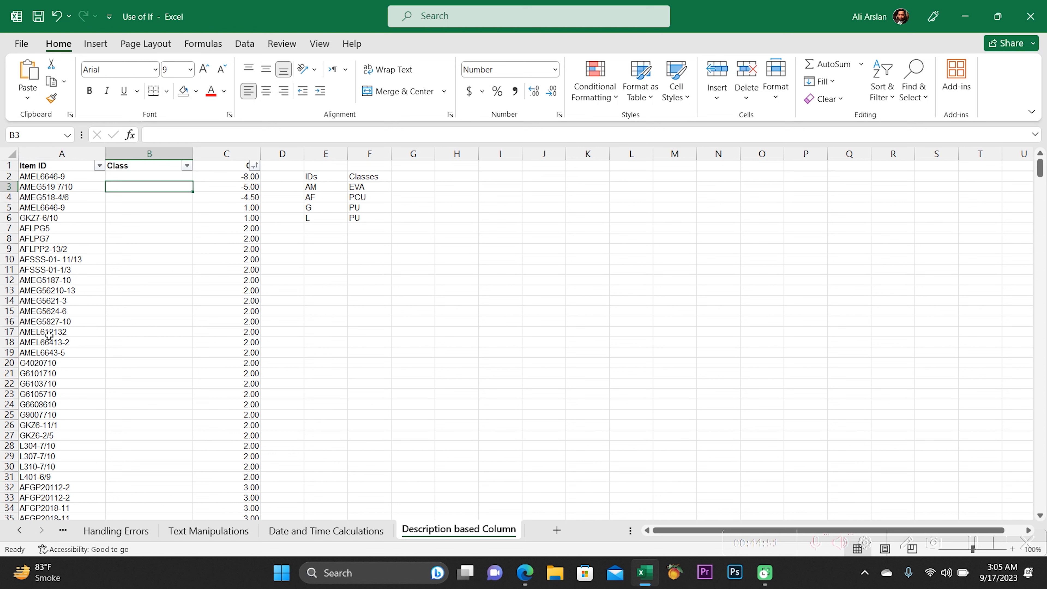
pyautogui.press('Left')
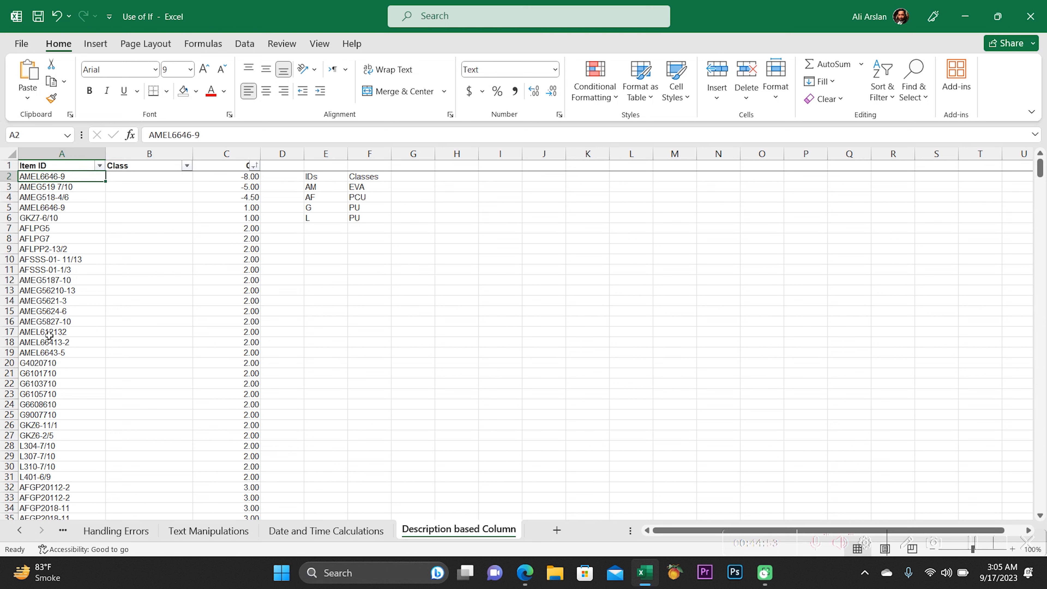
pyautogui.press('Right')
pyautogui.press('Left')
pyautogui.press('Right')
pyautogui.press('Right')
pyautogui.press('Right')
pyautogui.press('Right')
pyautogui.press('Down')
pyautogui.press('Up')
pyautogui.press('Left')
pyautogui.press('Left')
pyautogui.press('Left')
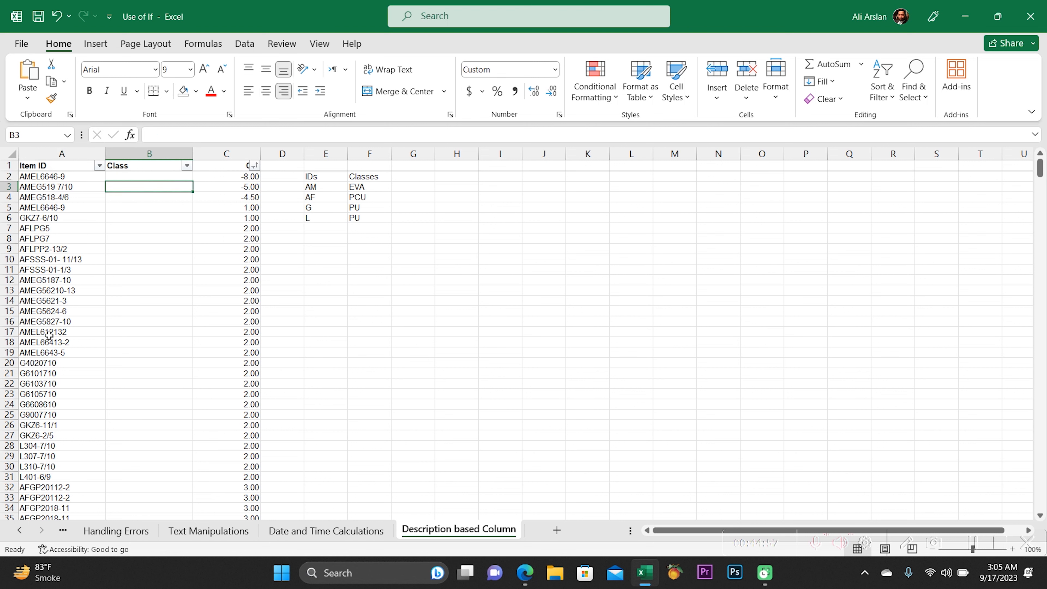
# Enter EVA as the class in B2 and fill it down to B5.
pyautogui.press('Left')
pyautogui.press('Right')
pyautogui.write('EVA')
pyautogui.hotkey('shift', 'Down')
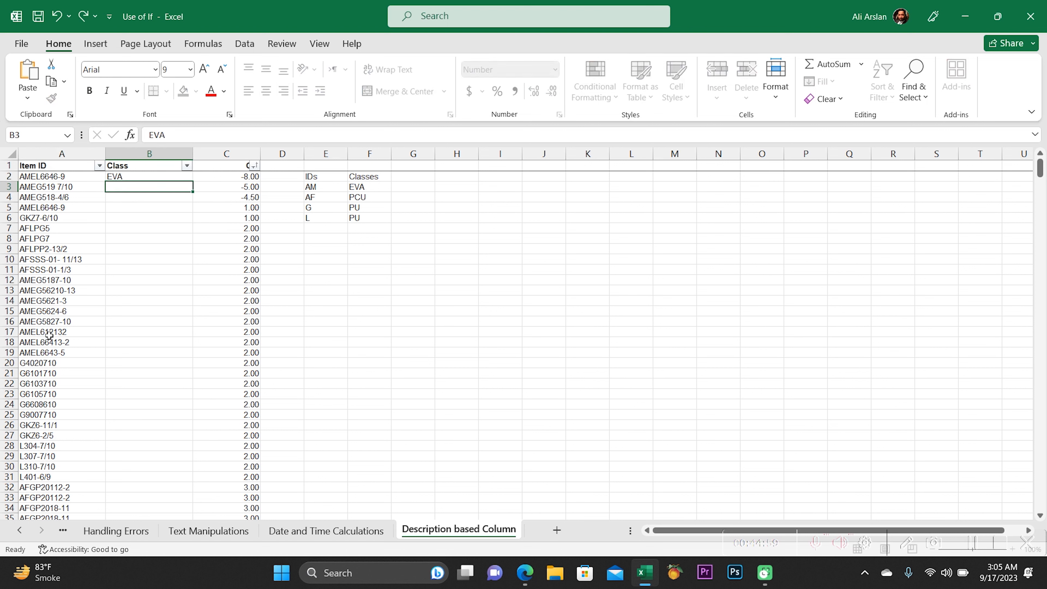
pyautogui.hotkey('shift', 'Up')
pyautogui.hotkey('shift', 'Down')
pyautogui.hotkey('shift', 'Down')
pyautogui.hotkey('shift', 'Down')
pyautogui.hotkey('ctrl', 'd')
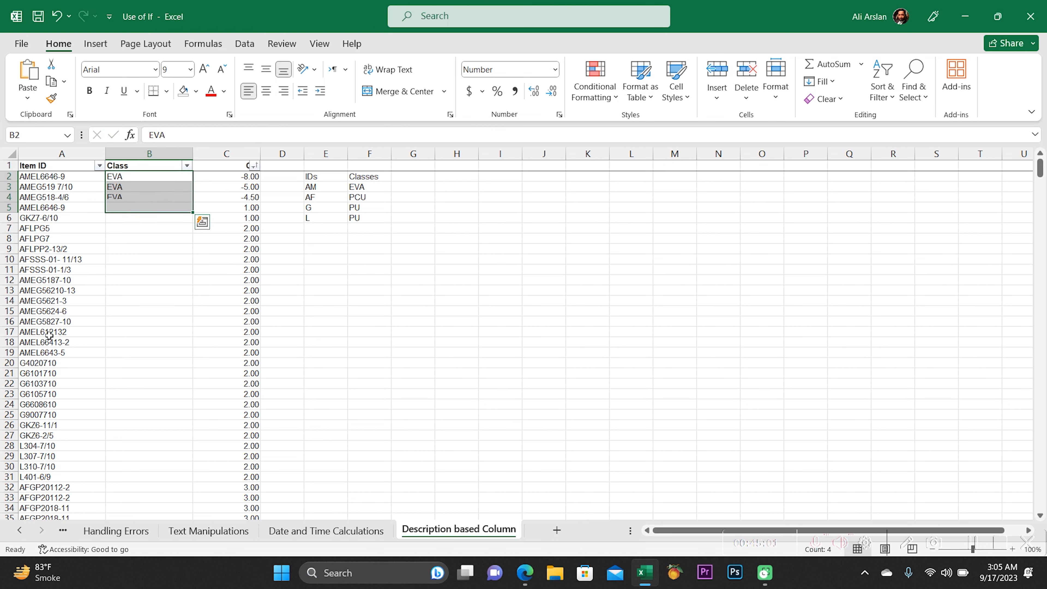
pyautogui.hotkey('ctrl', 'q')
pyautogui.press('Escape')
# Check the G prefix in the lookup list and enter PU as the class in B6.
pyautogui.press('Down')
pyautogui.press('Down')
pyautogui.press('Down')
pyautogui.press('Down')
pyautogui.press('Down')
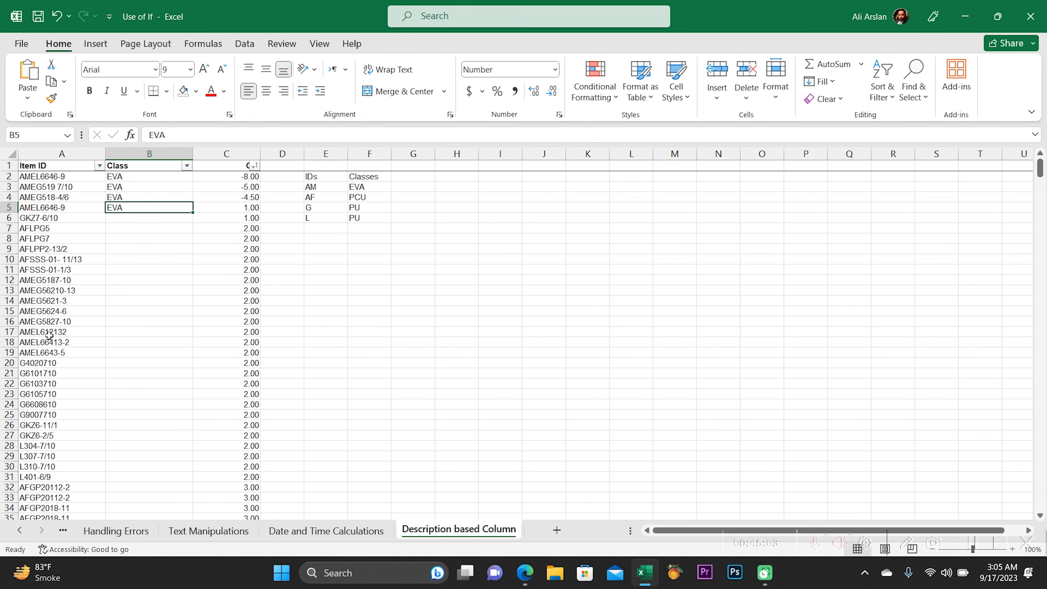
pyautogui.press('Up')
pyautogui.press('Right')
pyautogui.press('Right')
pyautogui.press('Right')
pyautogui.press('Right')
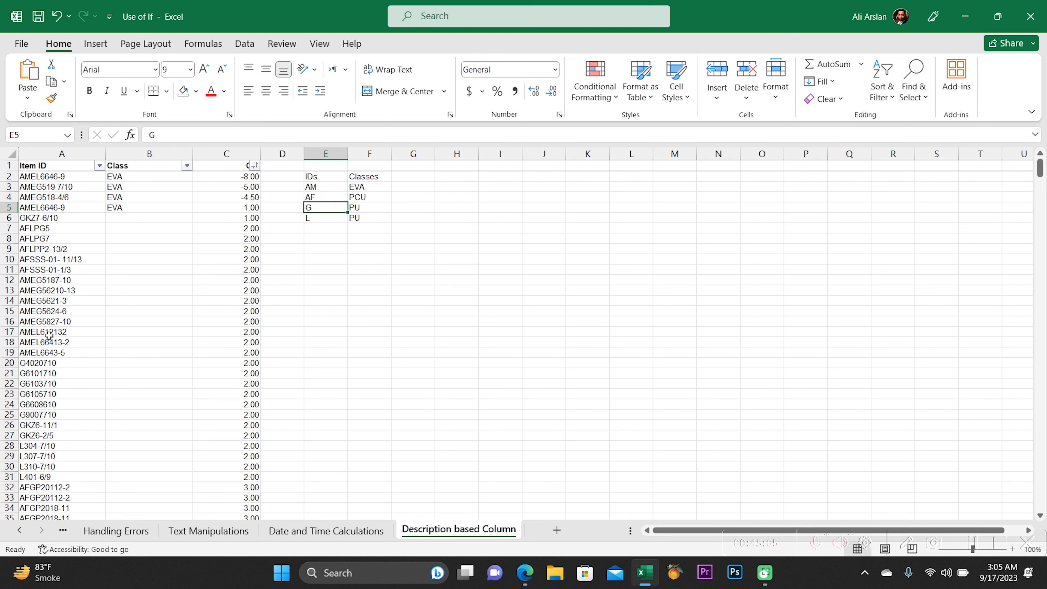
pyautogui.press('Left')
pyautogui.press('Left')
pyautogui.press('Left')
pyautogui.press('Left')
pyautogui.write('PU')
pyautogui.press('Return')
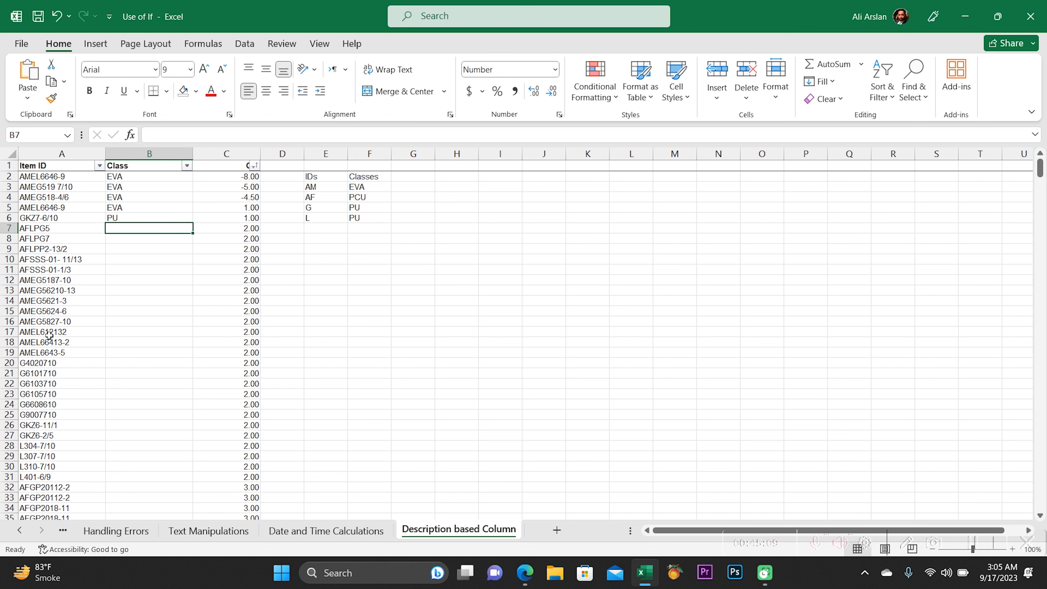
# Match the item in A7 with the AF prefix and enter PCU as its class in B7.
pyautogui.press('Left')
pyautogui.press('Right')
pyautogui.press('Right')
pyautogui.press('Right')
pyautogui.press('Up')
pyautogui.press('Up')
pyautogui.press('Right')
pyautogui.press('Up')
pyautogui.press('Left')
pyautogui.press('Left')
pyautogui.press('Left')
pyautogui.press('Left')
pyautogui.press('Down')
pyautogui.press('Down')
pyautogui.press('Down')
pyautogui.press('Right')
pyautogui.write('PU')
pyautogui.press('BackSpace')
pyautogui.write('CU')
pyautogui.press('Return')
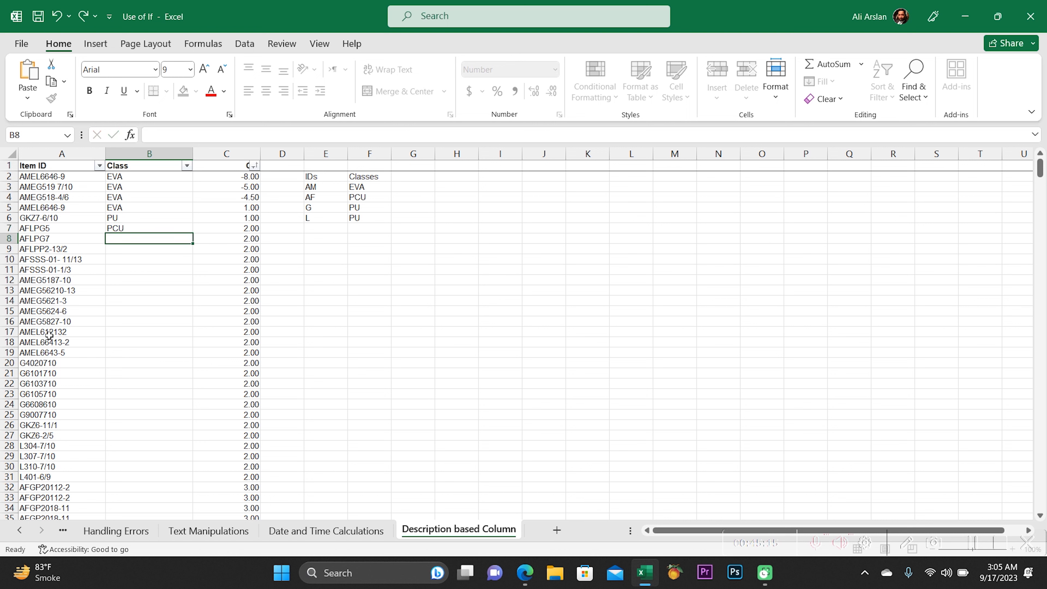
# Fill the PCU class from B7 down to B11.
pyautogui.press('Up')
pyautogui.hotkey('shift', 'Down')
pyautogui.hotkey('shift', 'Down')
pyautogui.hotkey('shift', 'Down')
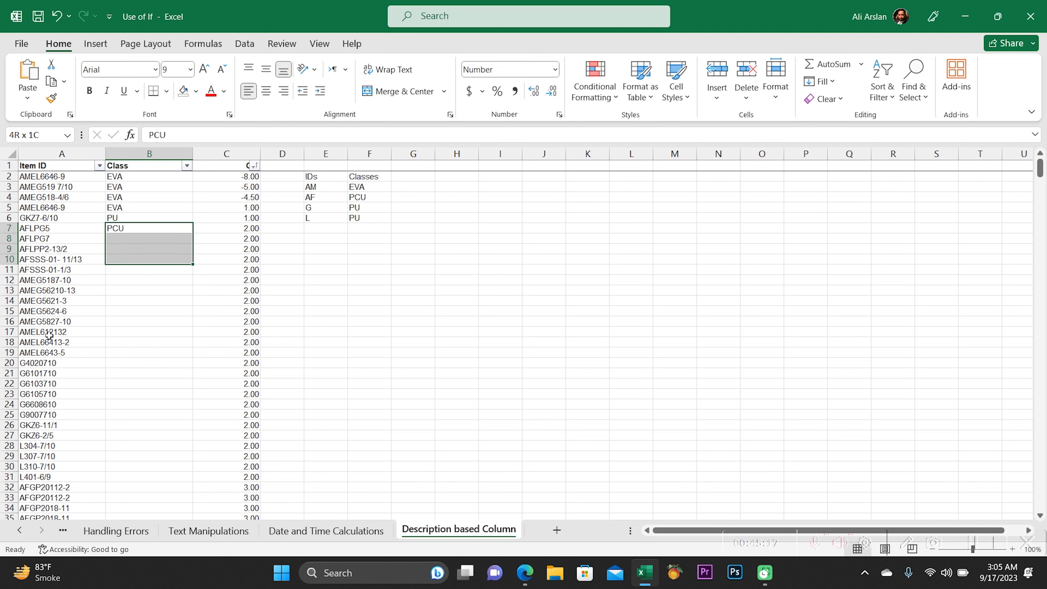
pyautogui.hotkey('shift', 'Down')
pyautogui.hotkey('ctrl', 'e')
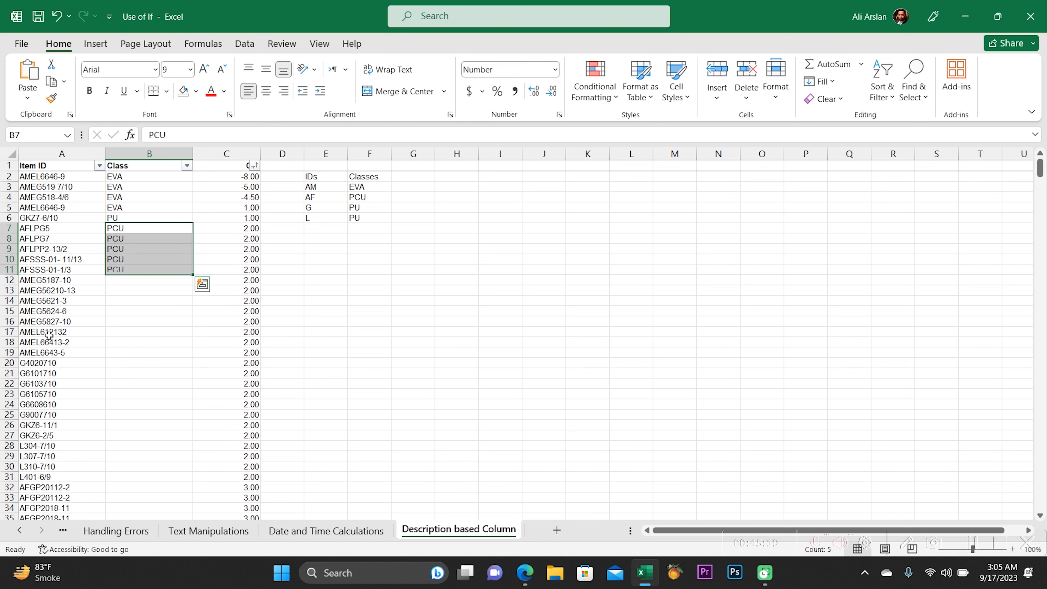
# Clear the manually entered classes in B2:B11.
pyautogui.press('Up')
pyautogui.press('Up')
pyautogui.press('Up')
pyautogui.press('Up')
pyautogui.press('Up')
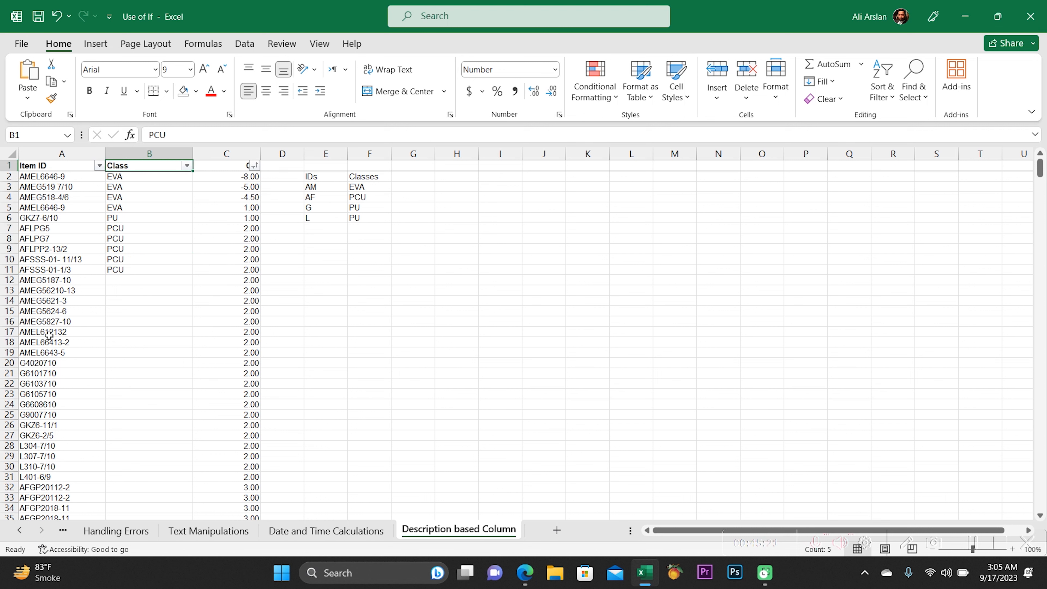
pyautogui.hotkey('ctrl', 'shift', 'Down')
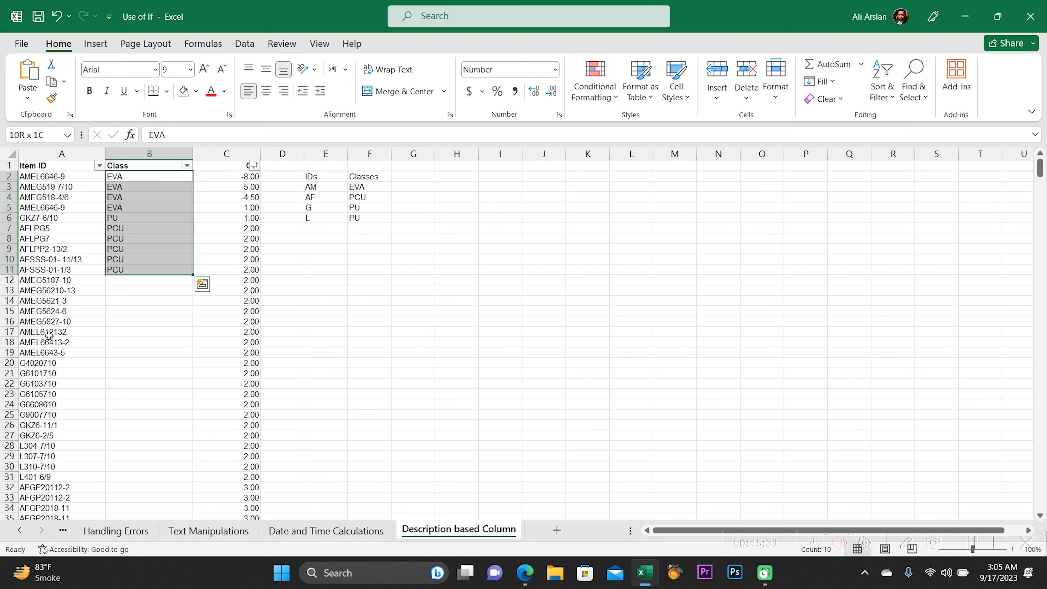
pyautogui.press('Delete')
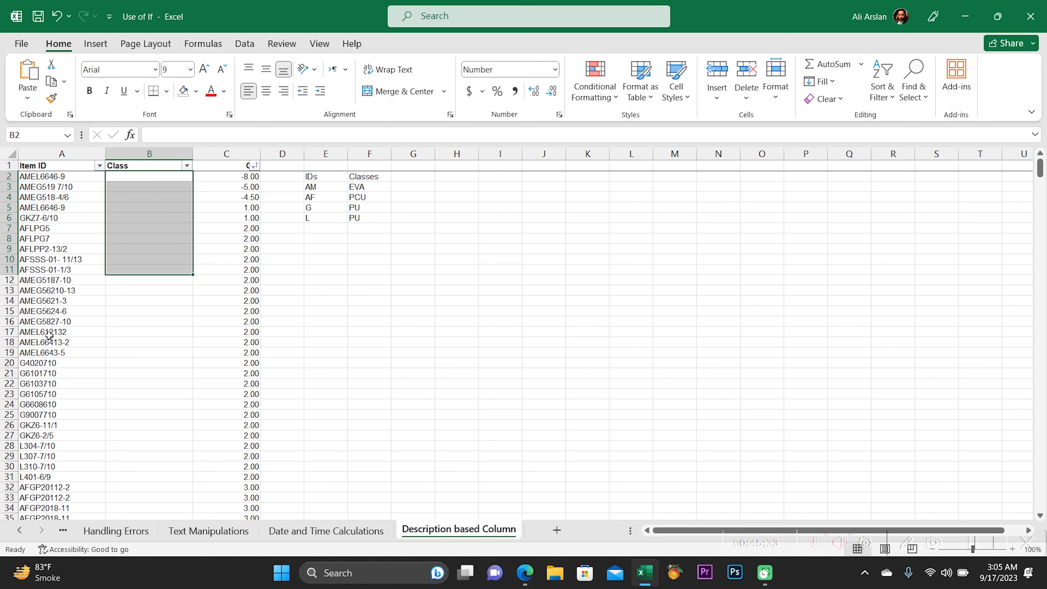
# Begin the class formula in B2 with =IF(LEFT(A2,2)="AM","EVA", to return EVA for IDs starting with AM.
pyautogui.press('Up')
pyautogui.press('Down')
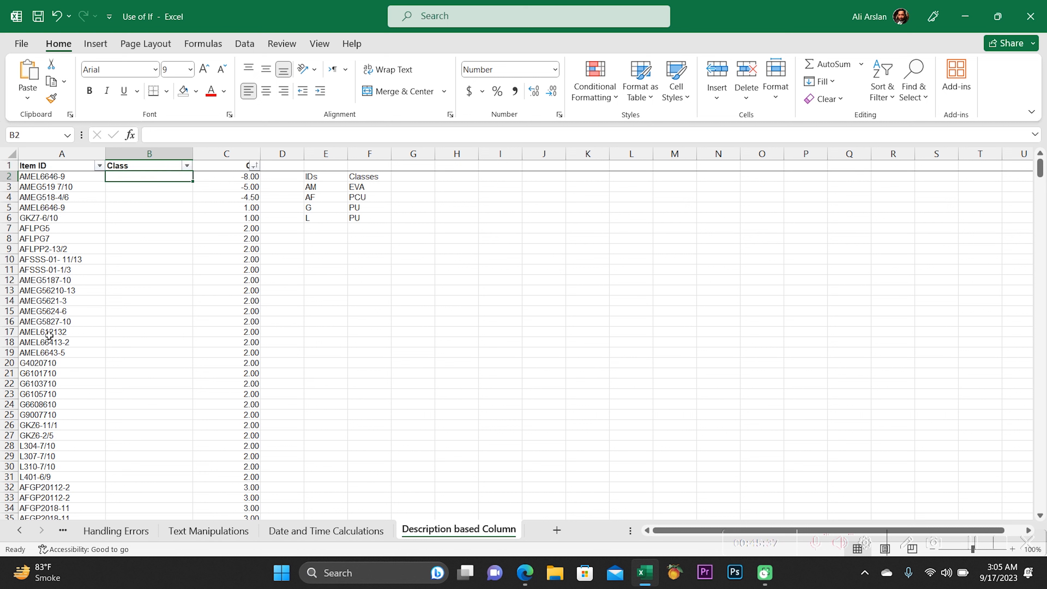
pyautogui.write('=if')
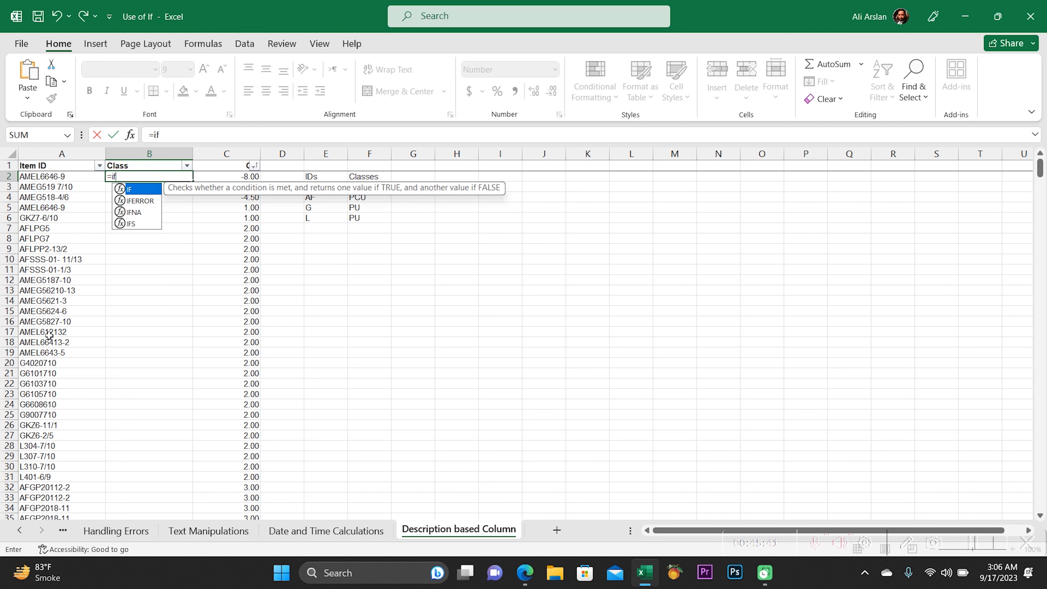
pyautogui.press('Tab')
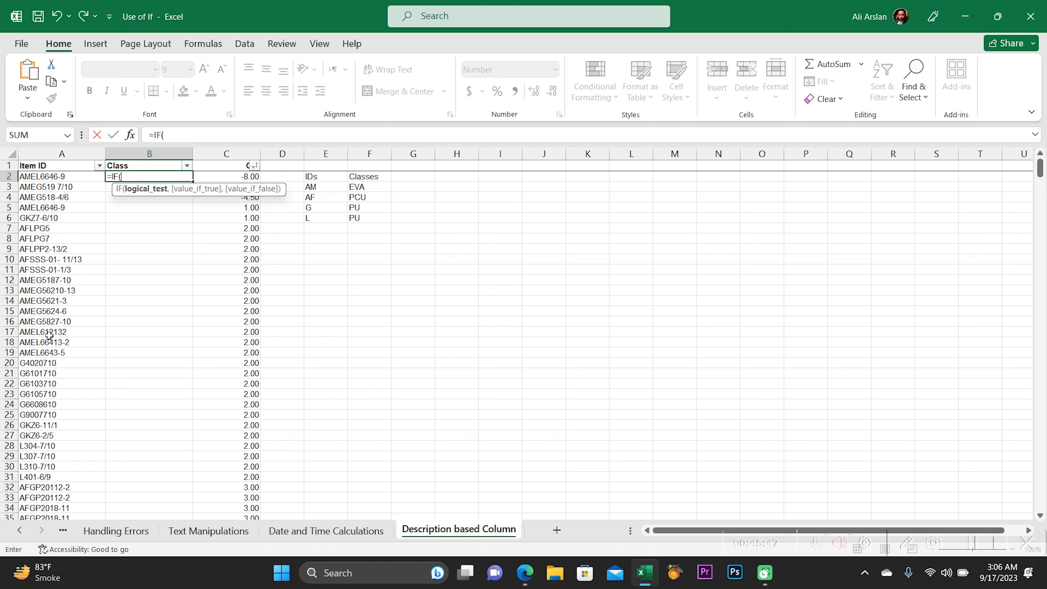
pyautogui.press('Left')
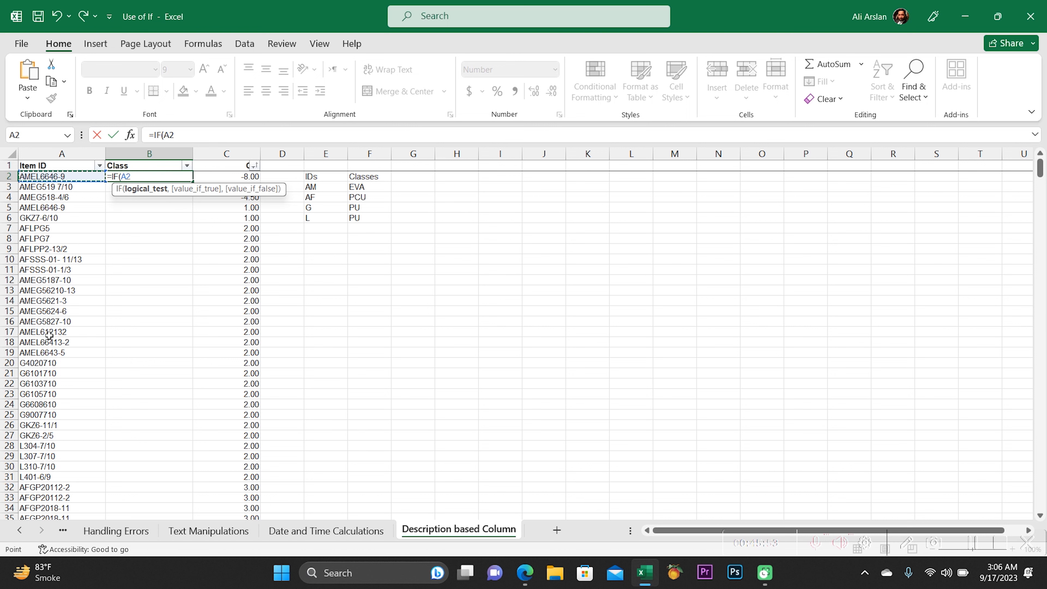
pyautogui.press('BackSpace')
pyautogui.press('BackSpace')
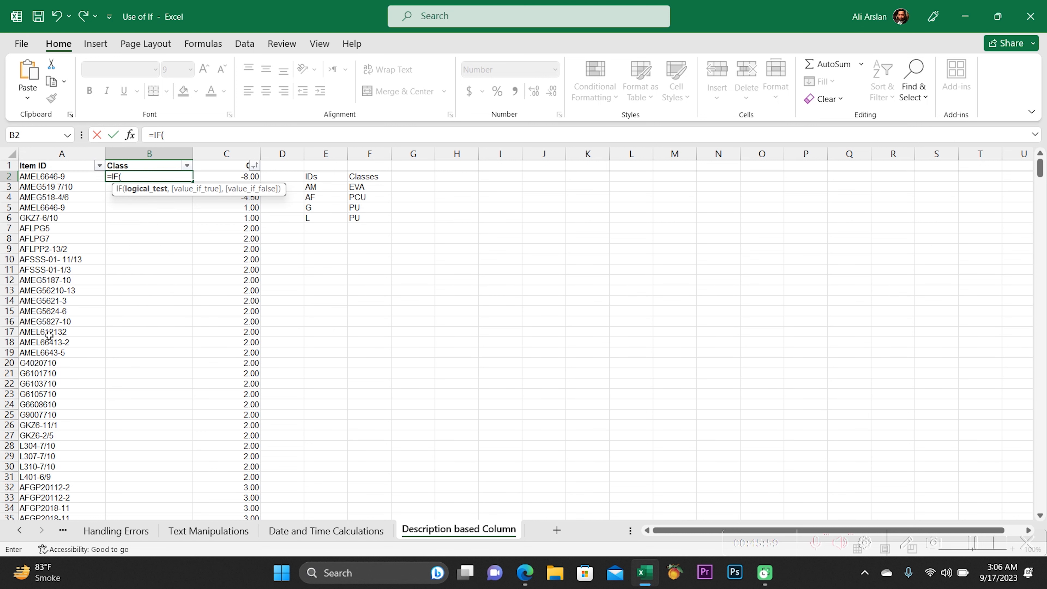
pyautogui.write('lef')
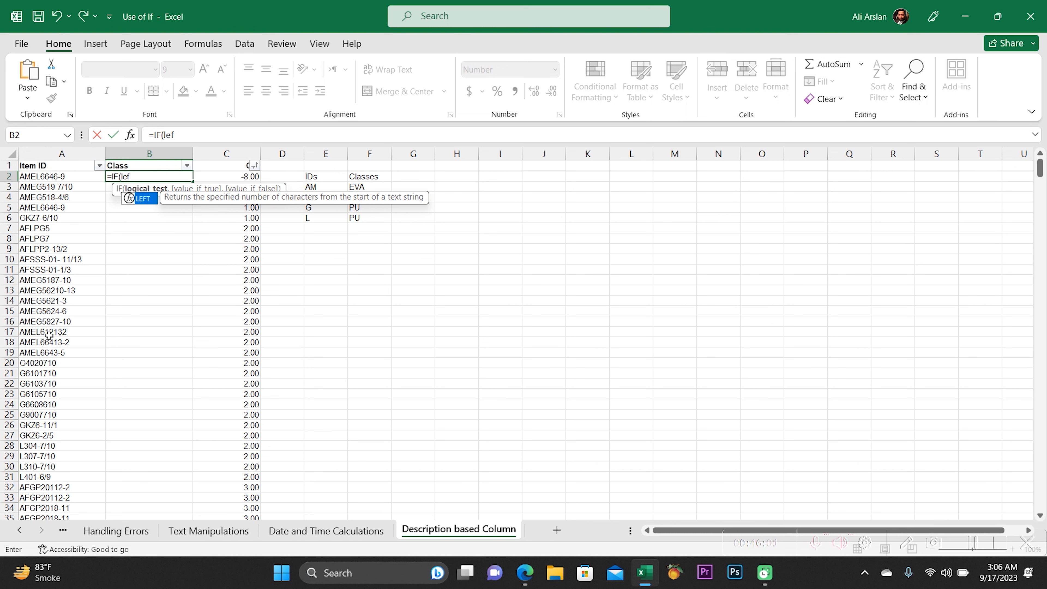
pyautogui.press('Tab')
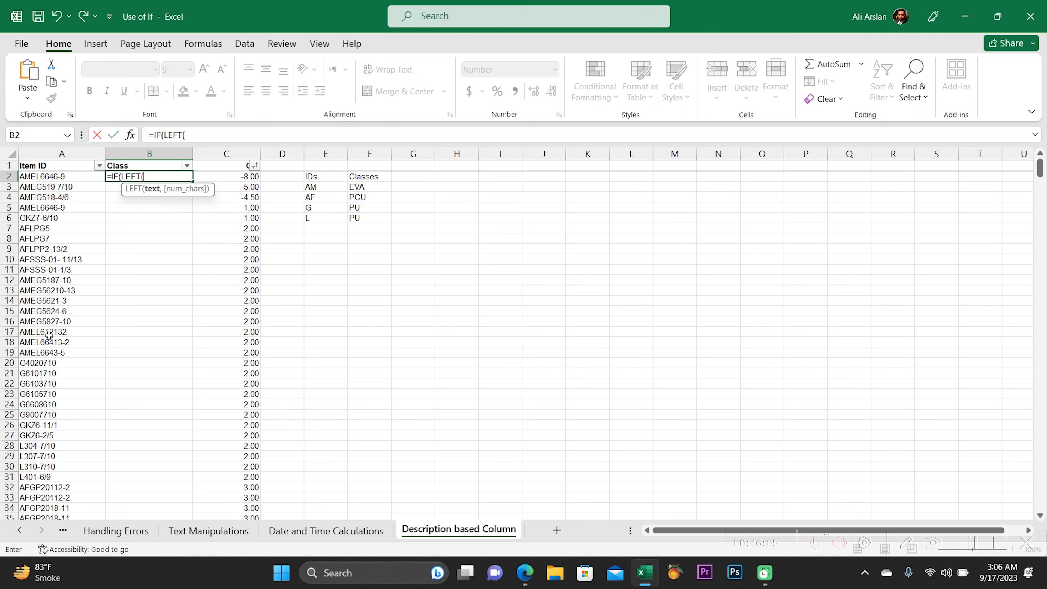
pyautogui.press('Left')
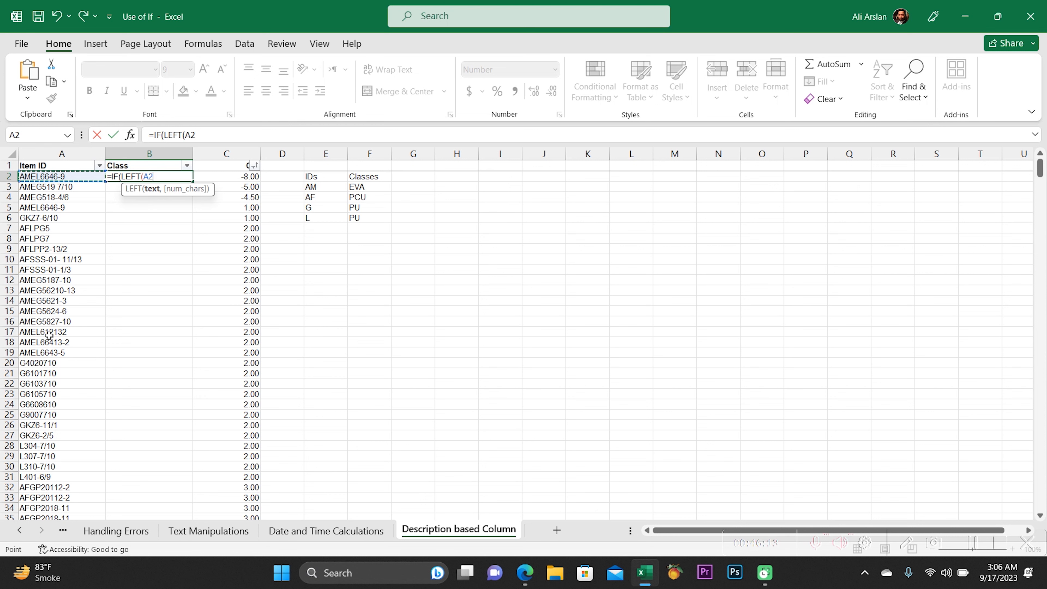
pyautogui.write(',')
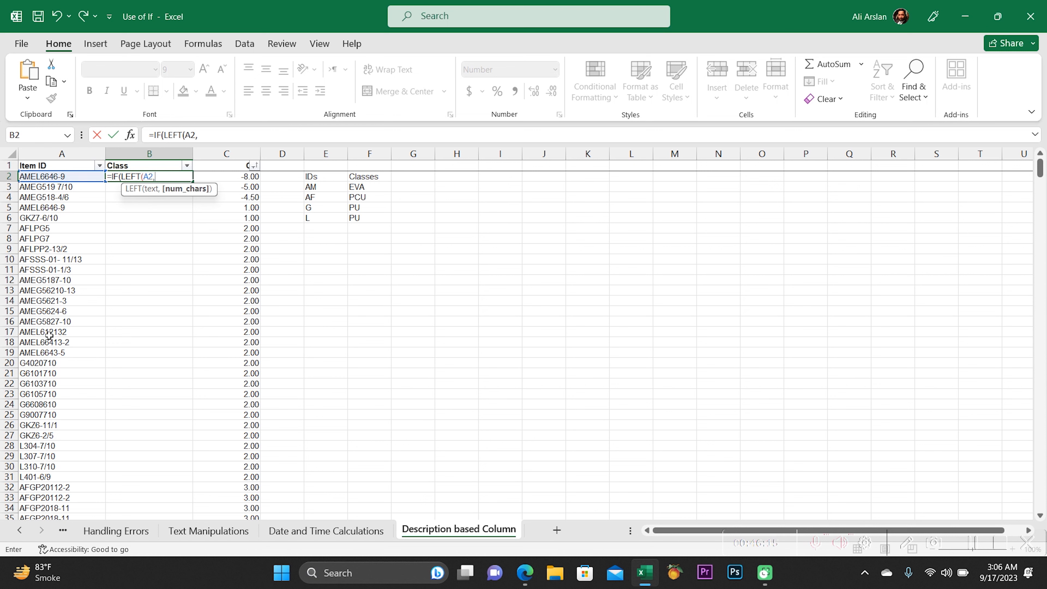
pyautogui.write('2)')
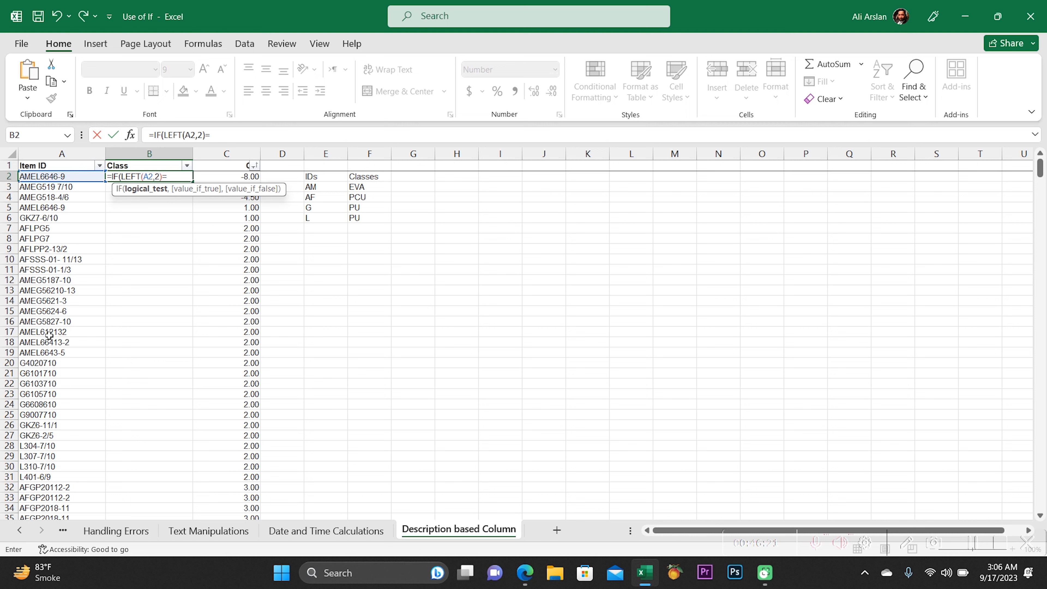
pyautogui.write('="AM","EVA",')
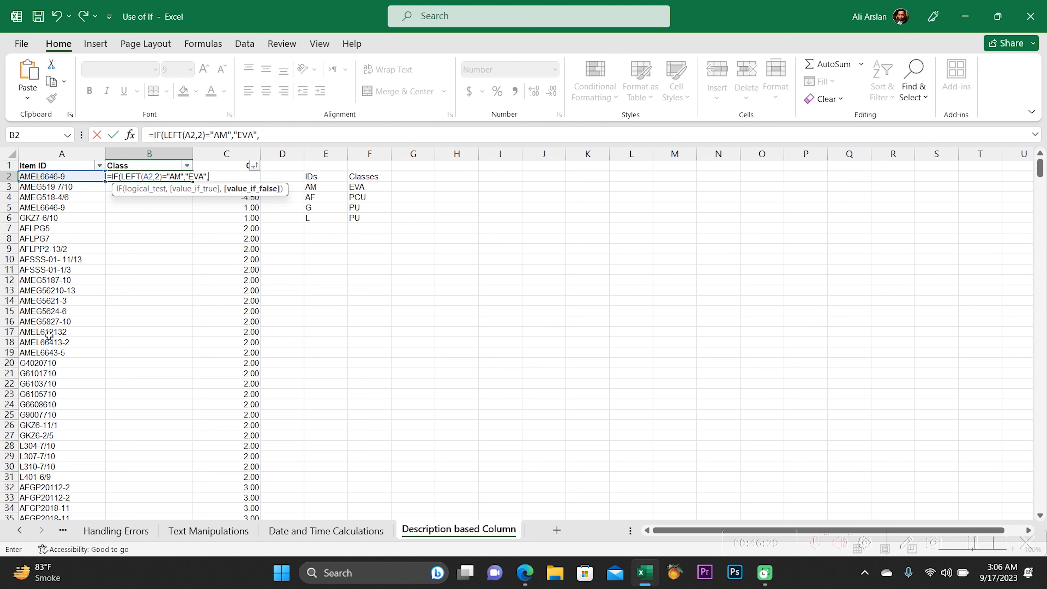
# Nest a second IF in the B2 formula, IF(LEFT(A2,2)="AF","PCU", so IDs starting with AF return PCU.
pyautogui.write('IF(')
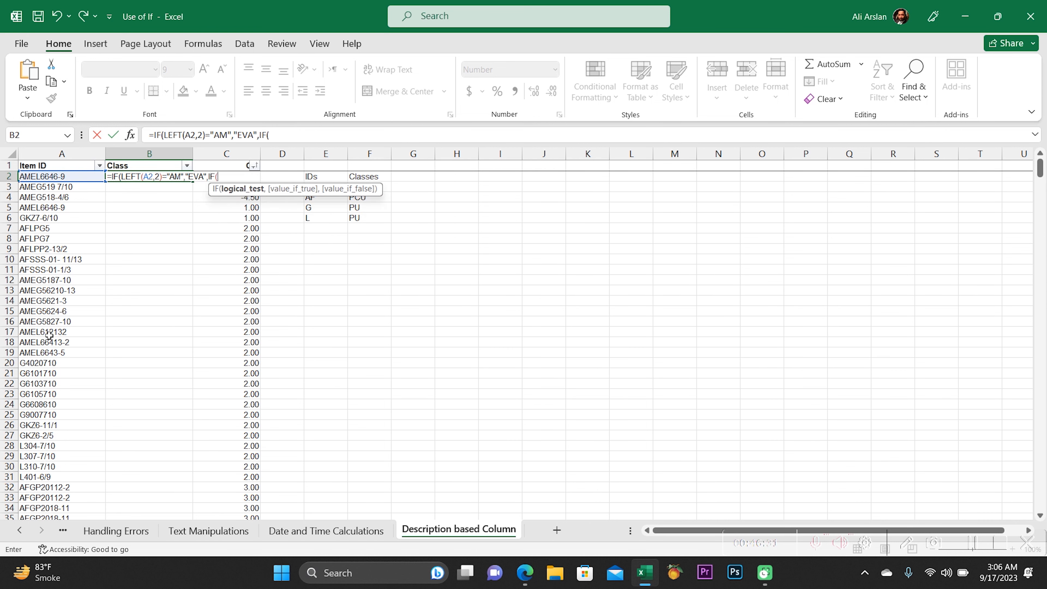
pyautogui.write('LEFT(')
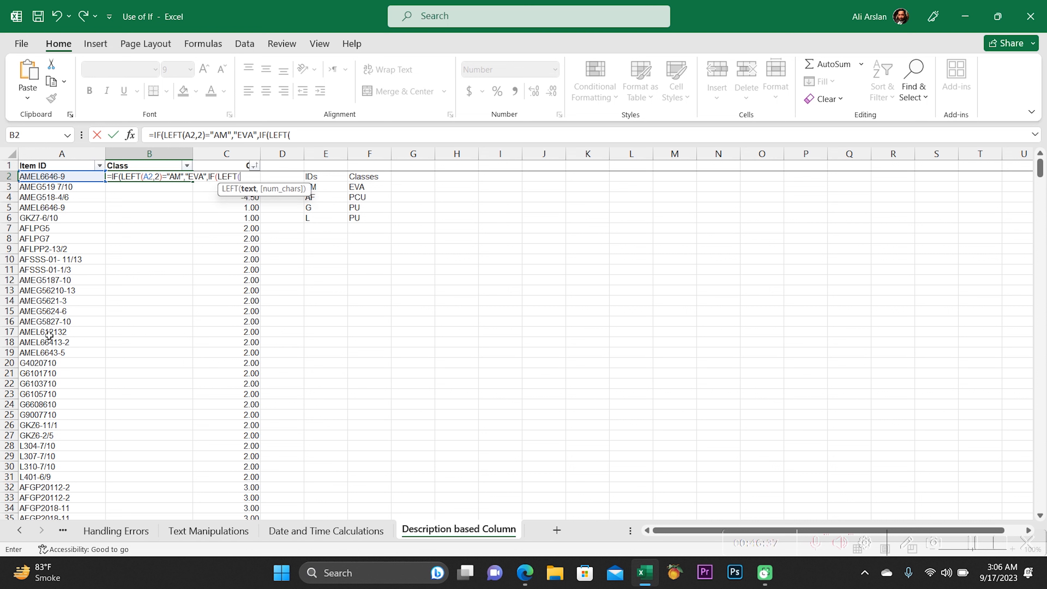
pyautogui.press('Left')
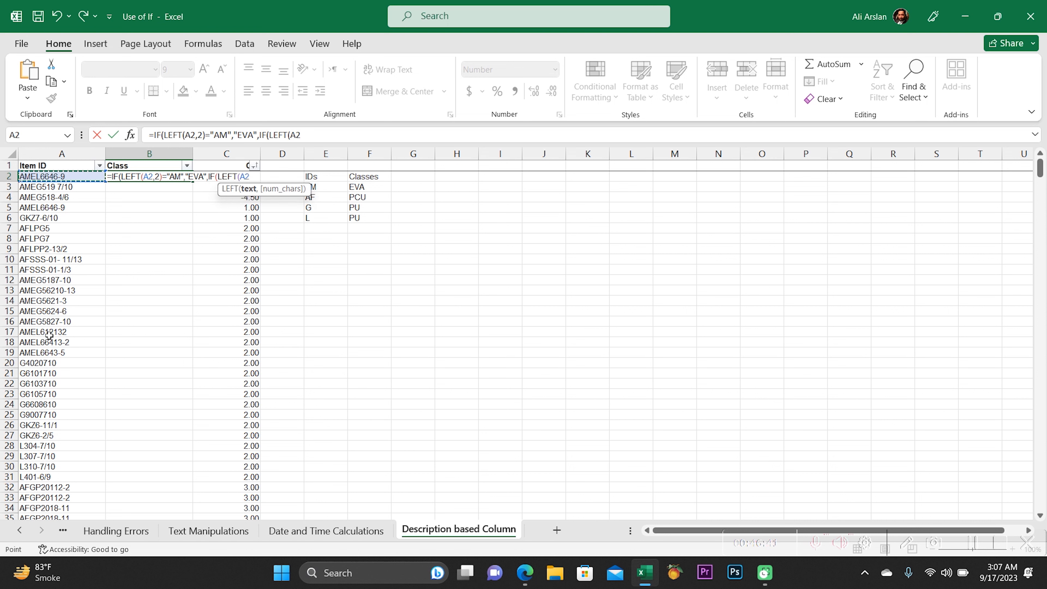
pyautogui.write(',2')
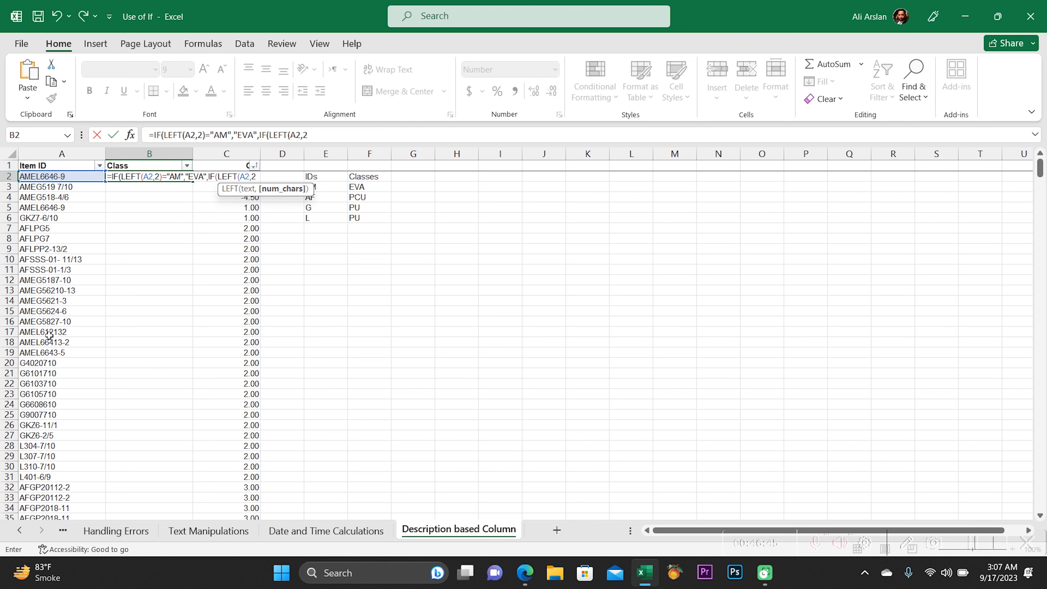
pyautogui.write(')')
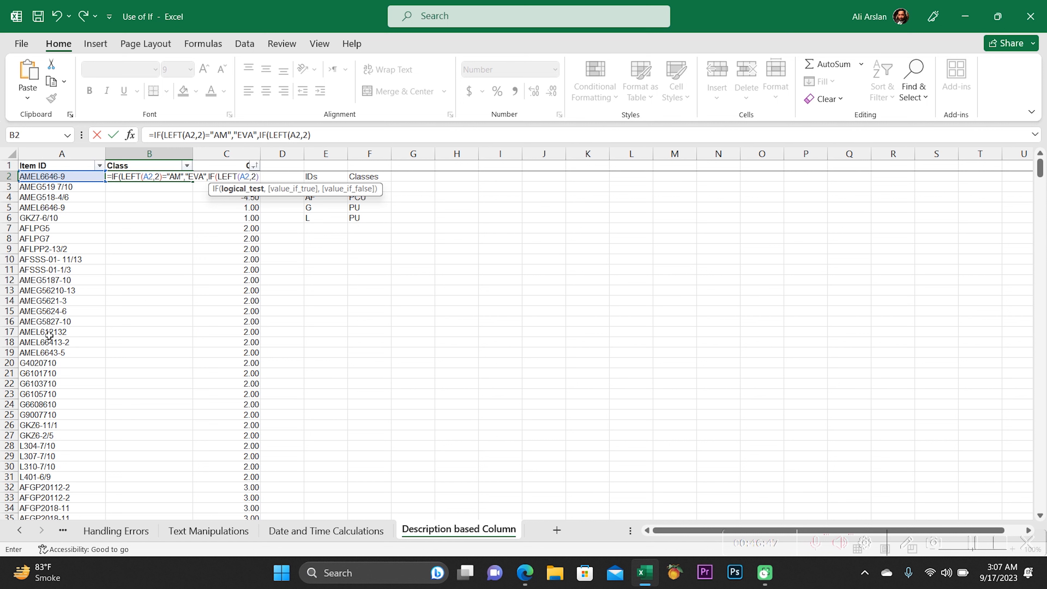
pyautogui.write('="AF","PCU')
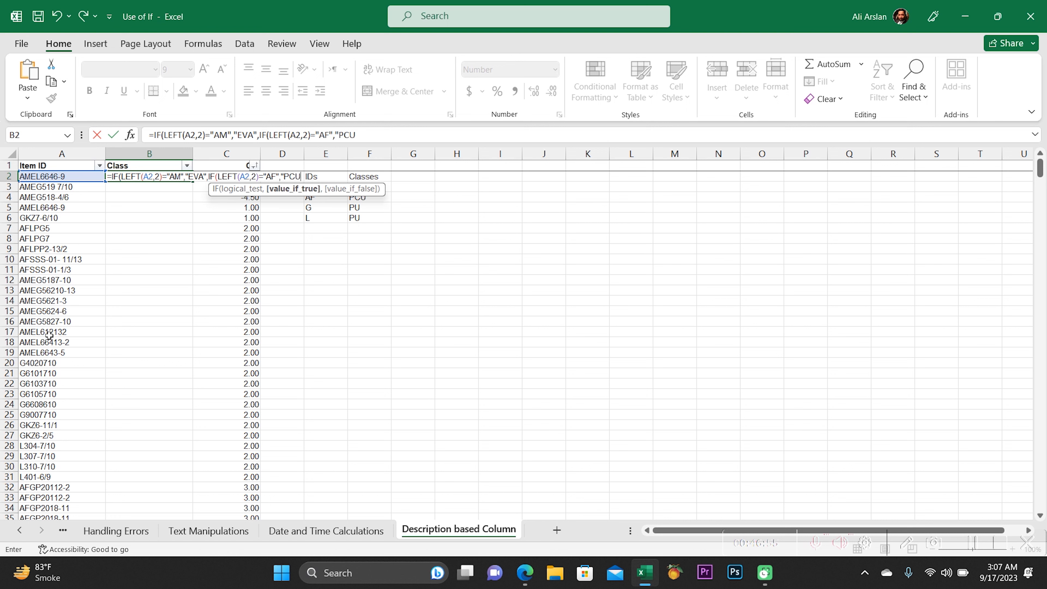
# Nest a third IF in the B2 formula, IF(LEFT(A2,1)="G","PU", so IDs starting with G return PU.
pyautogui.write('",IF(')
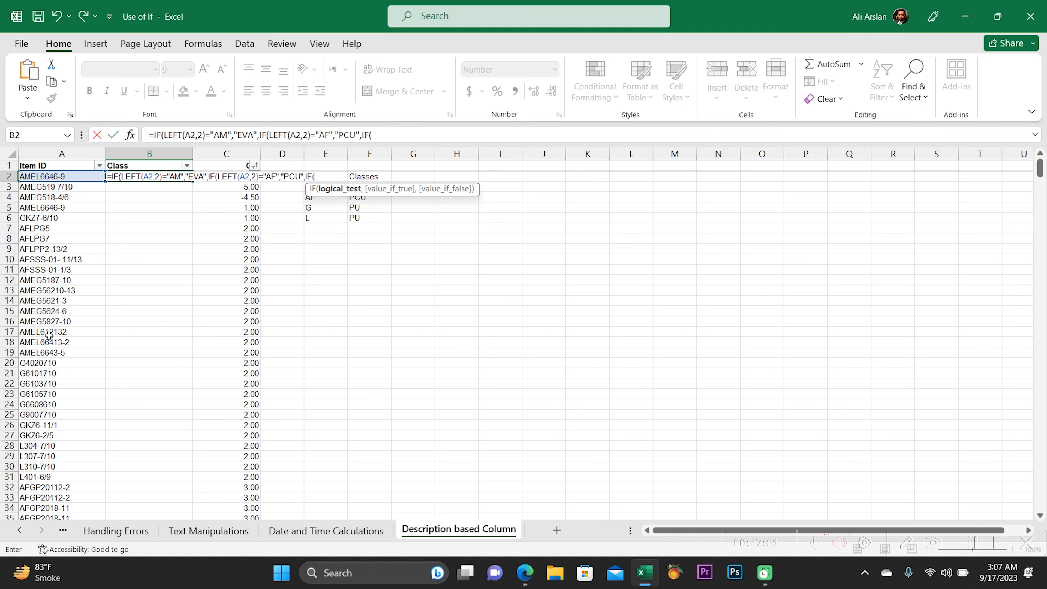
pyautogui.write('LEFT(')
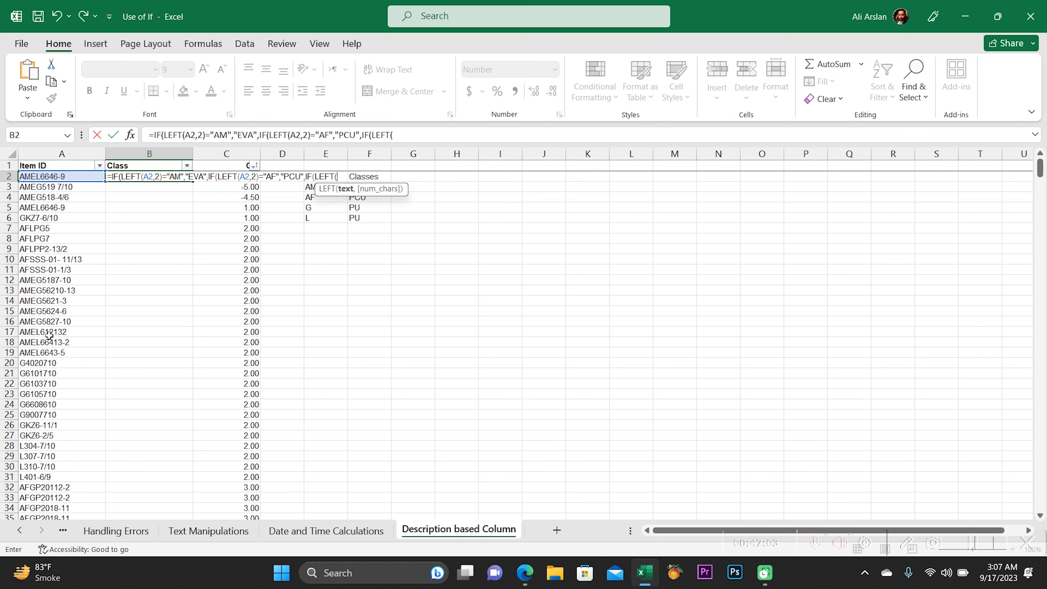
pyautogui.press('Left')
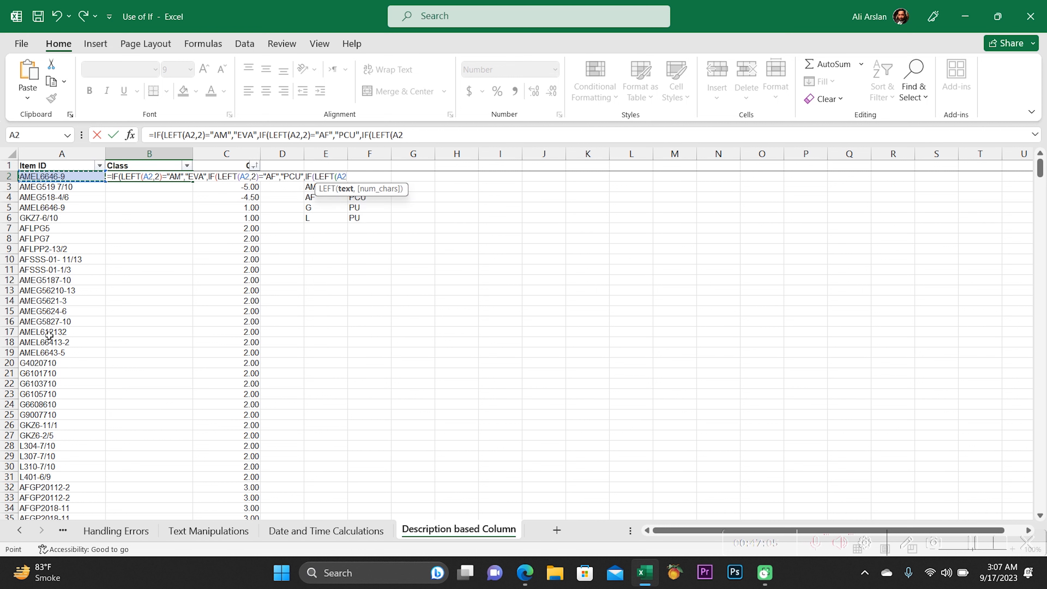
pyautogui.write(',1')
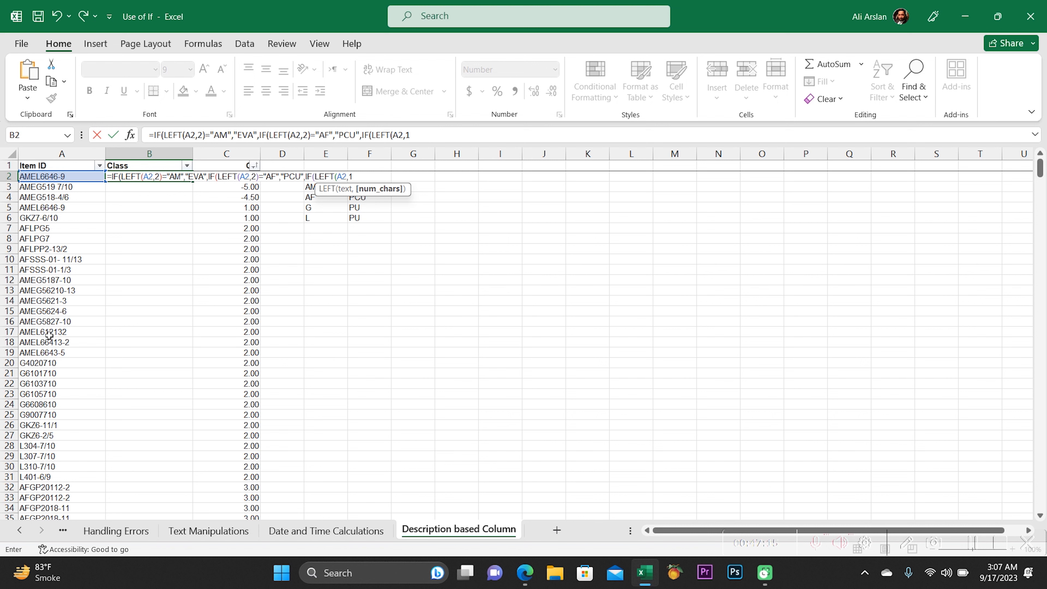
pyautogui.write(')=')
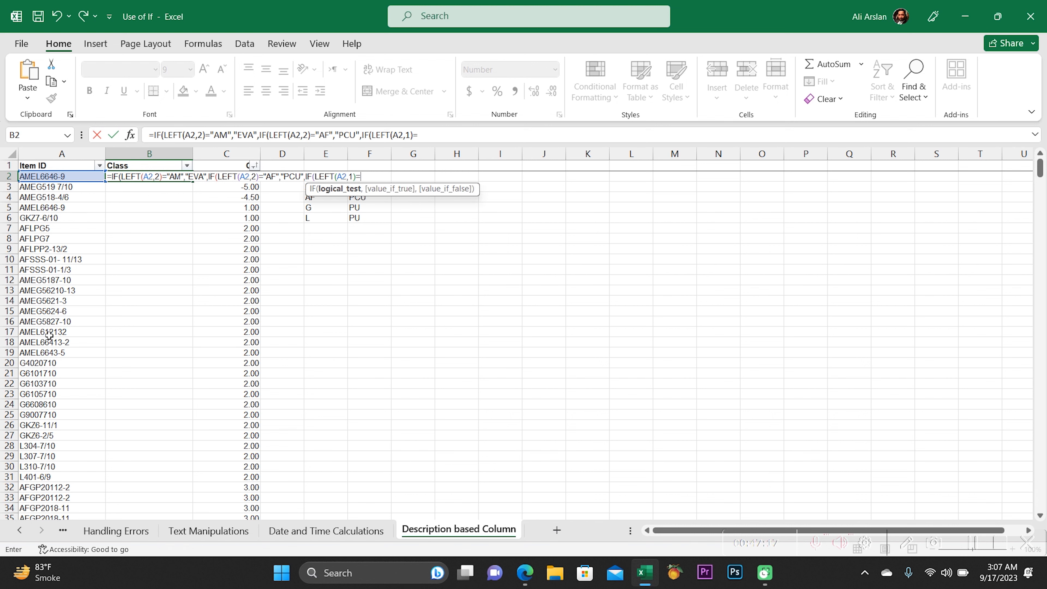
pyautogui.write('"G",')
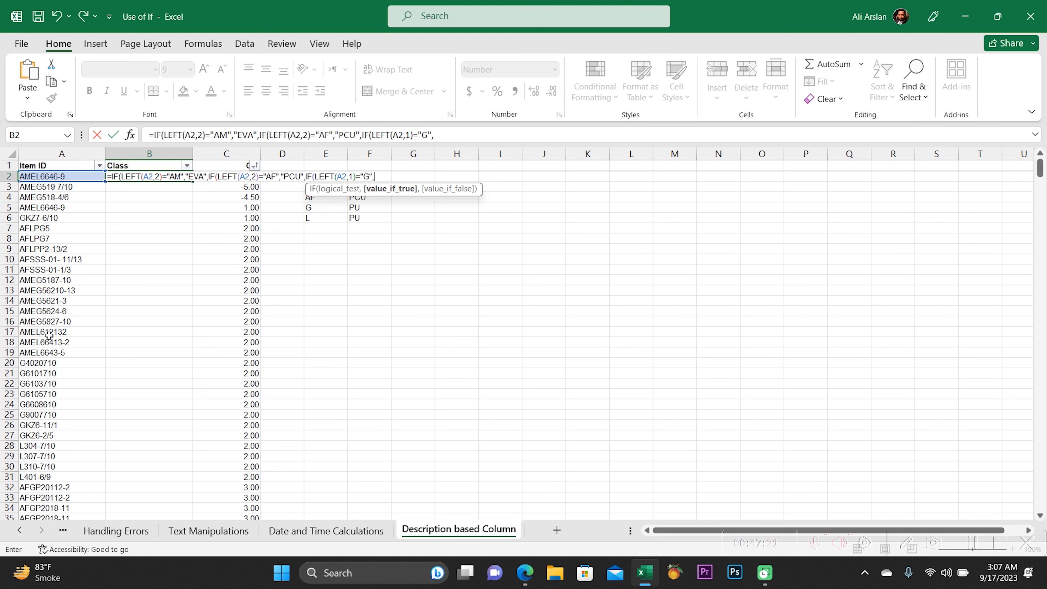
pyautogui.write('"PU')
# Nest a fourth IF in the B2 formula, IF(LEFT(A2,1)="L","PU", so IDs starting with L return PU.
pyautogui.write(',if')
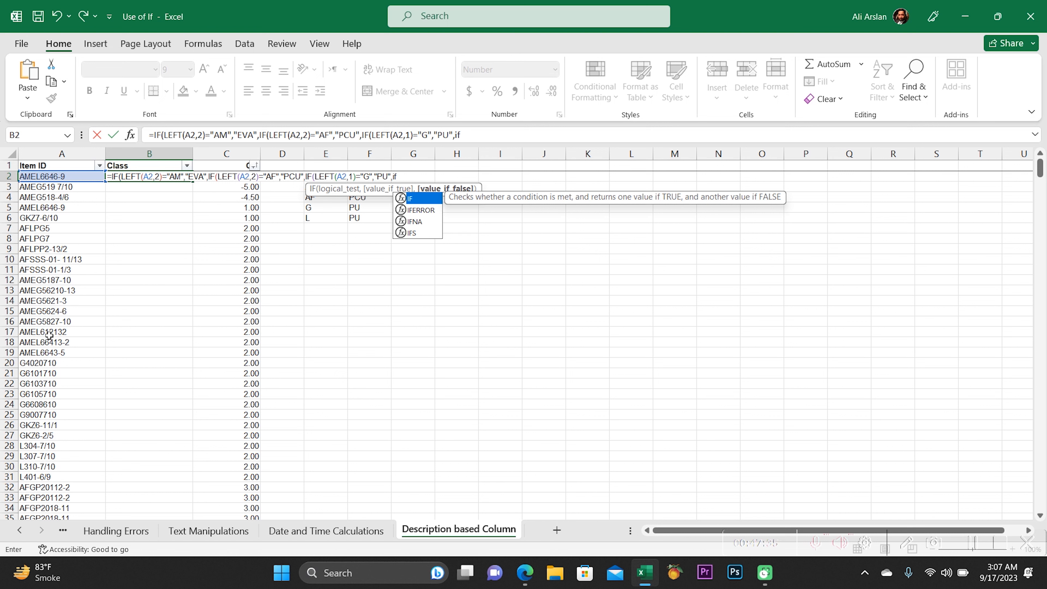
pyautogui.press('Tab')
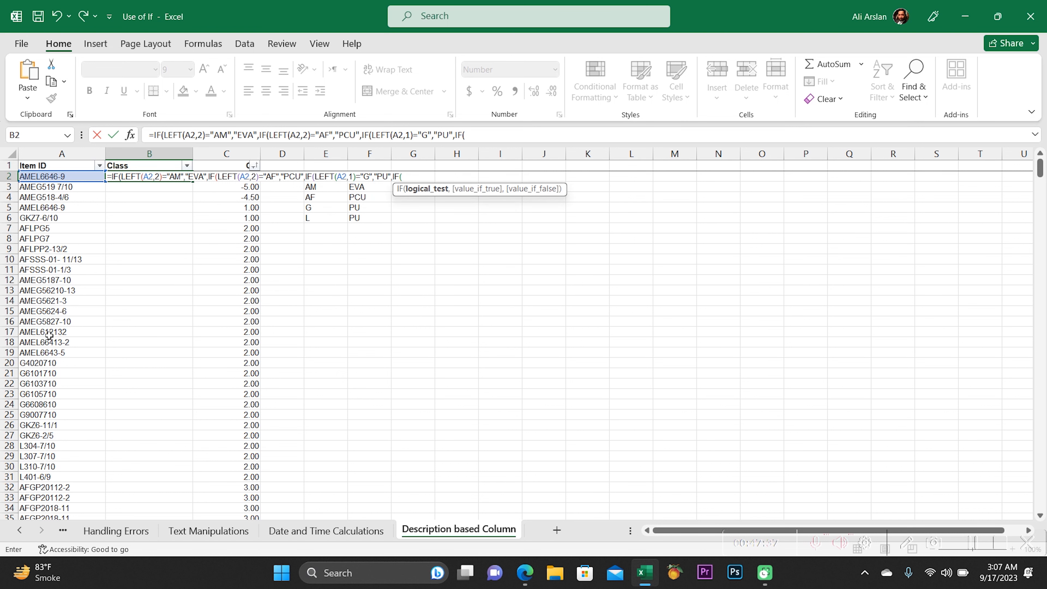
pyautogui.write('lef')
pyautogui.press('Tab')
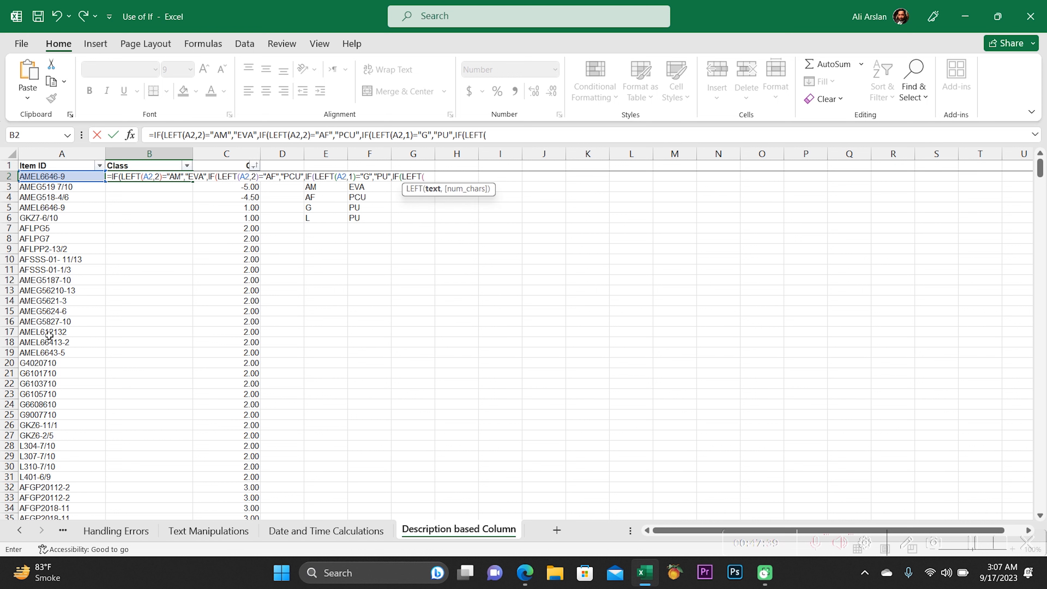
pyautogui.press('Left')
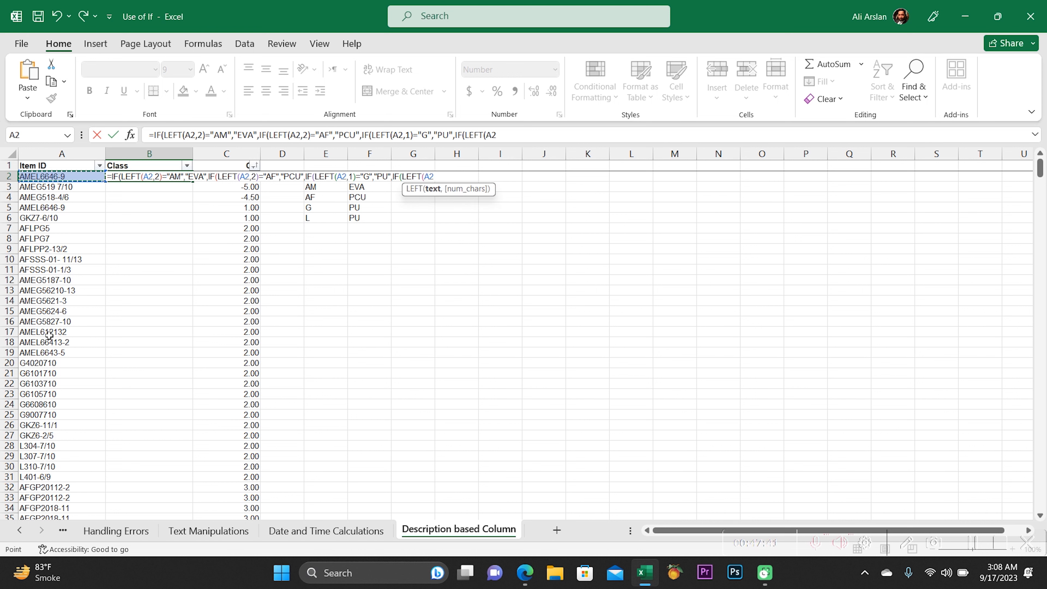
pyautogui.write(',1)')
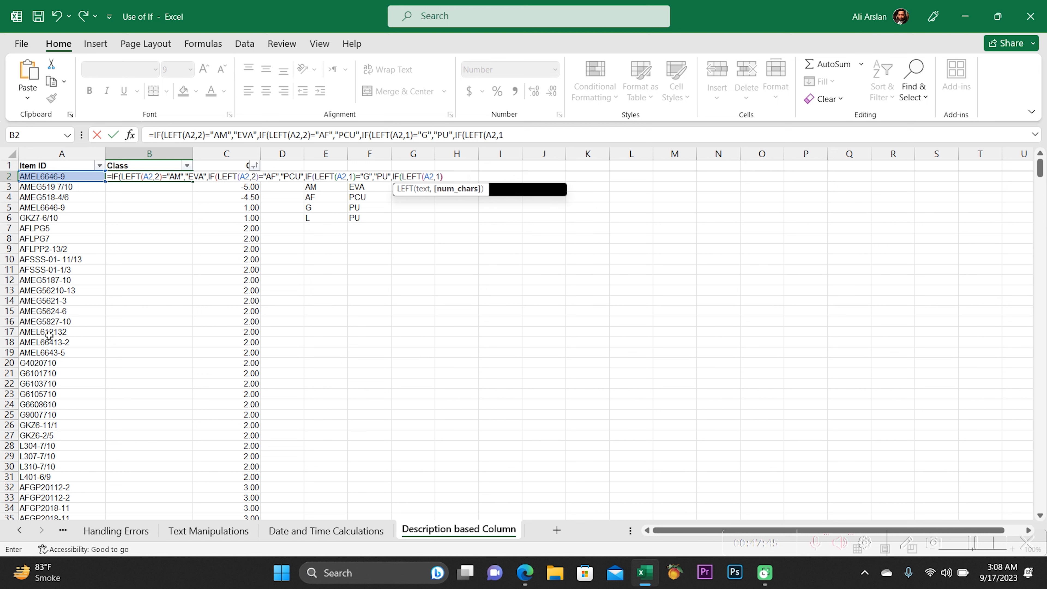
pyautogui.write('=')
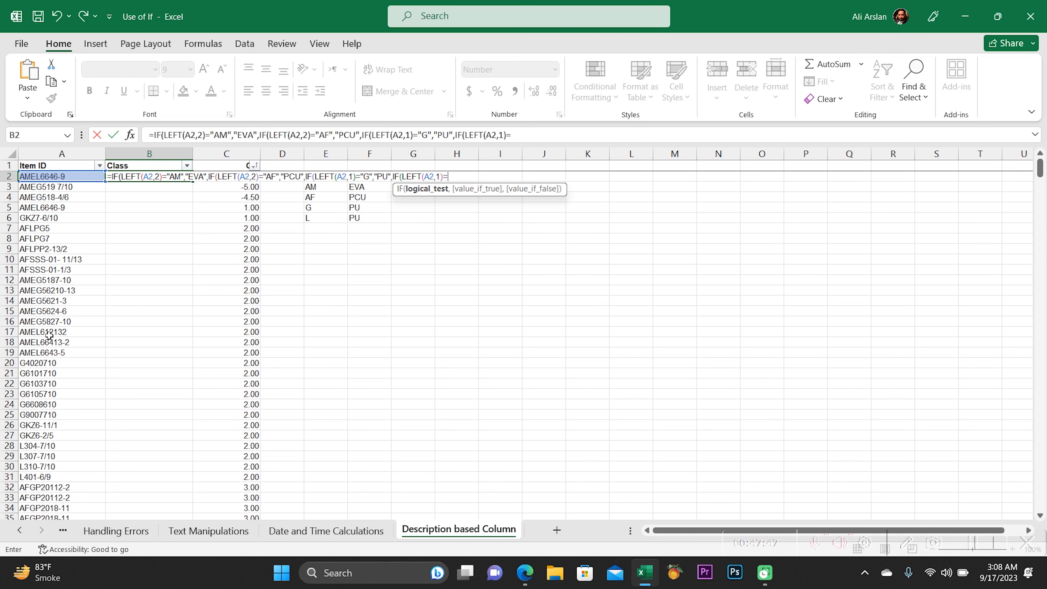
pyautogui.write('"L","PU')
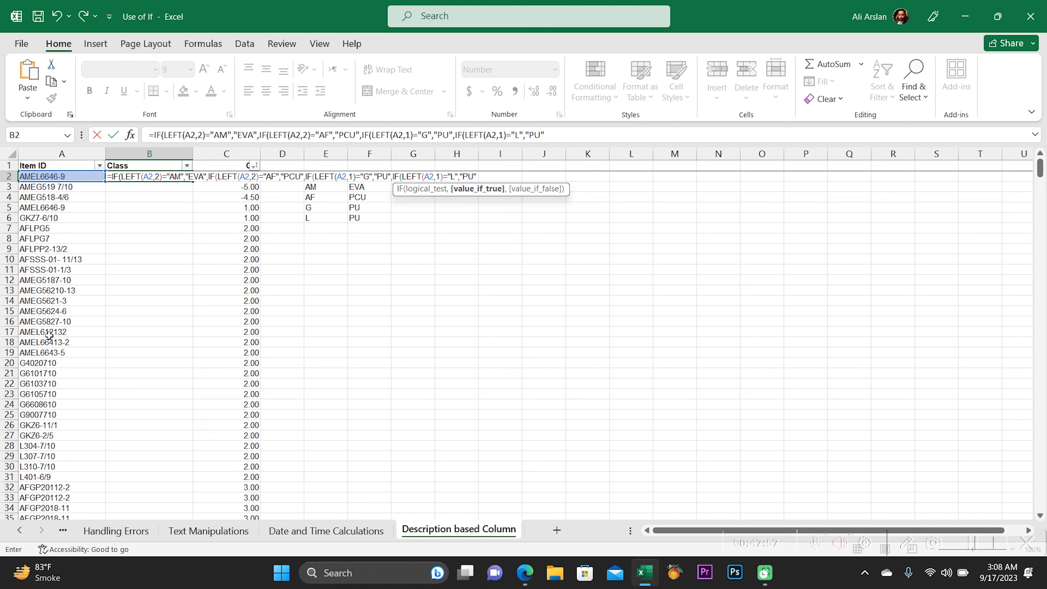
# Finish the B2 formula with "Needed To Check" as the fallback value, close all four nested IFs and commit it.
pyautogui.write(',')
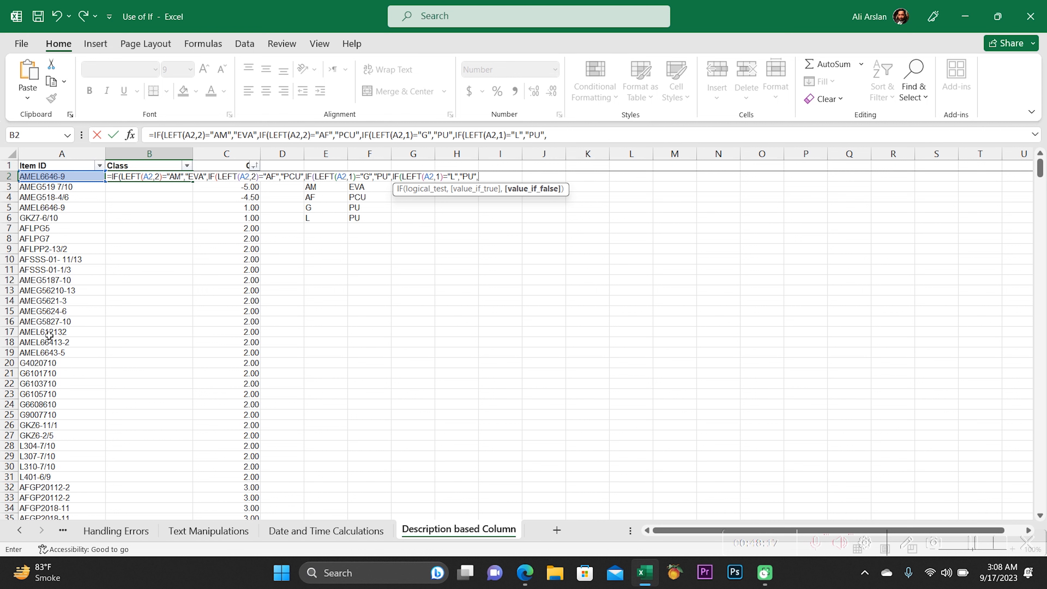
pyautogui.write('"Needed To Check')
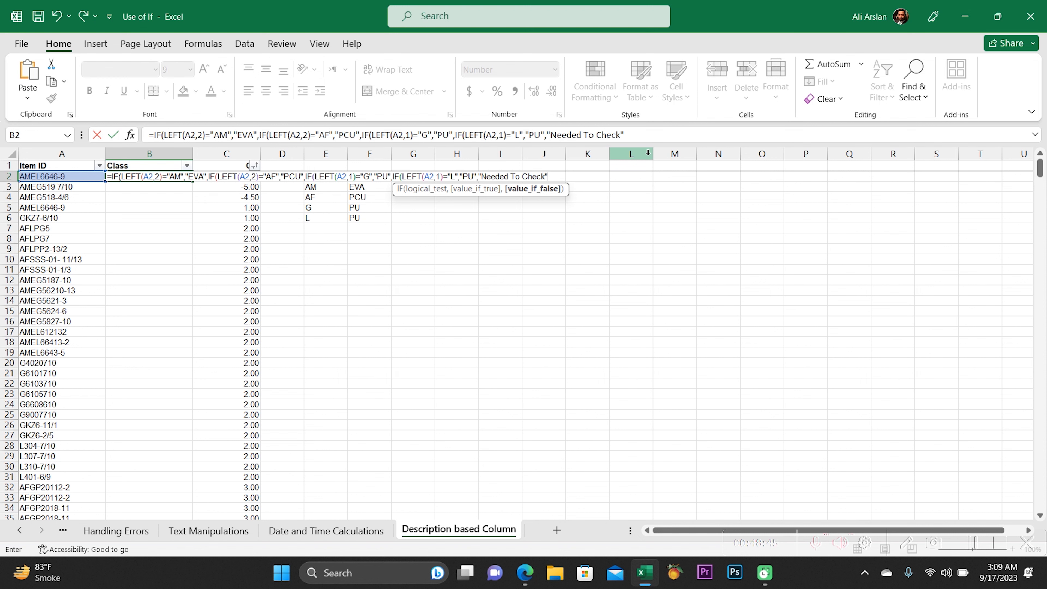
pyautogui.write(')')
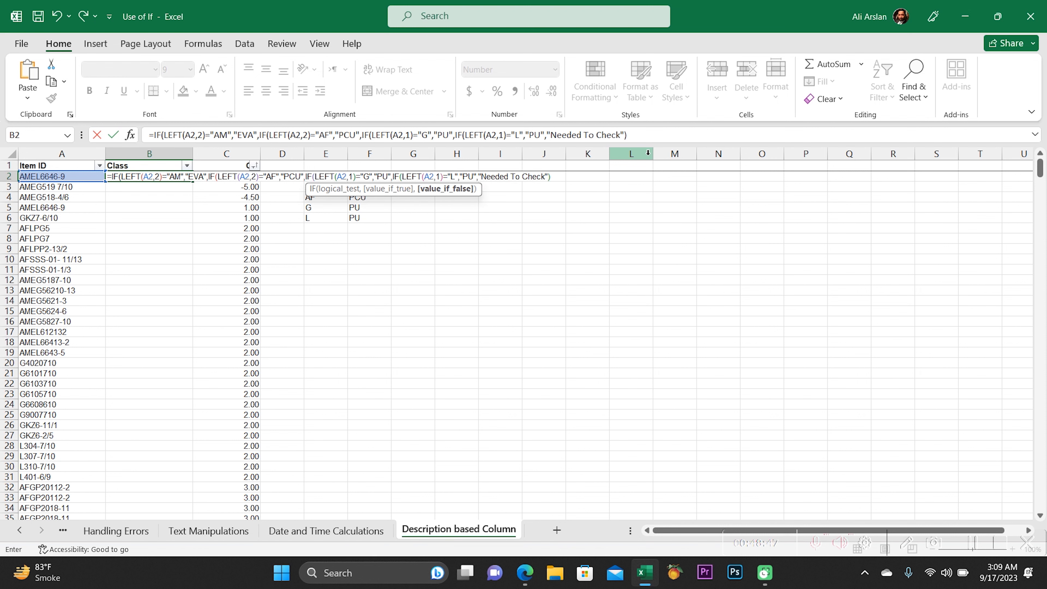
pyautogui.write(')))')
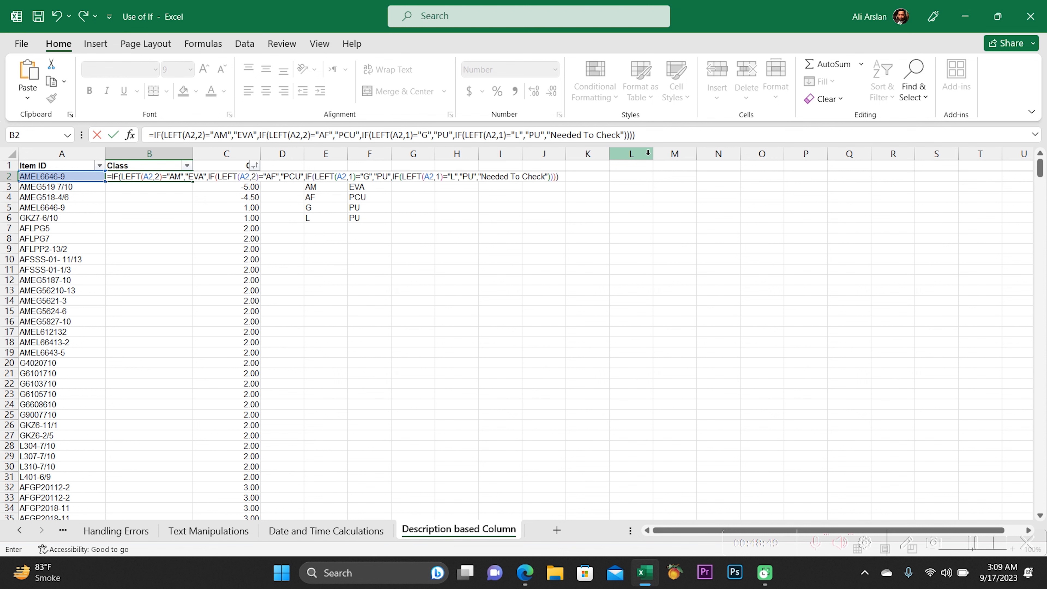
pyautogui.press('Return')
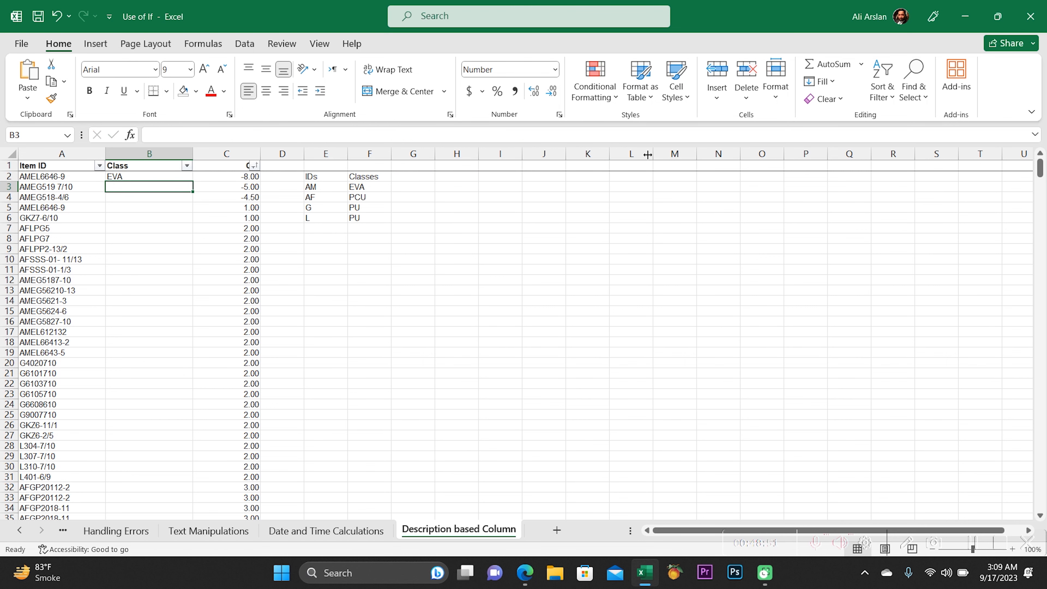
# Copy the class formula from B2 down the Class column through B566.
pyautogui.press('Up')
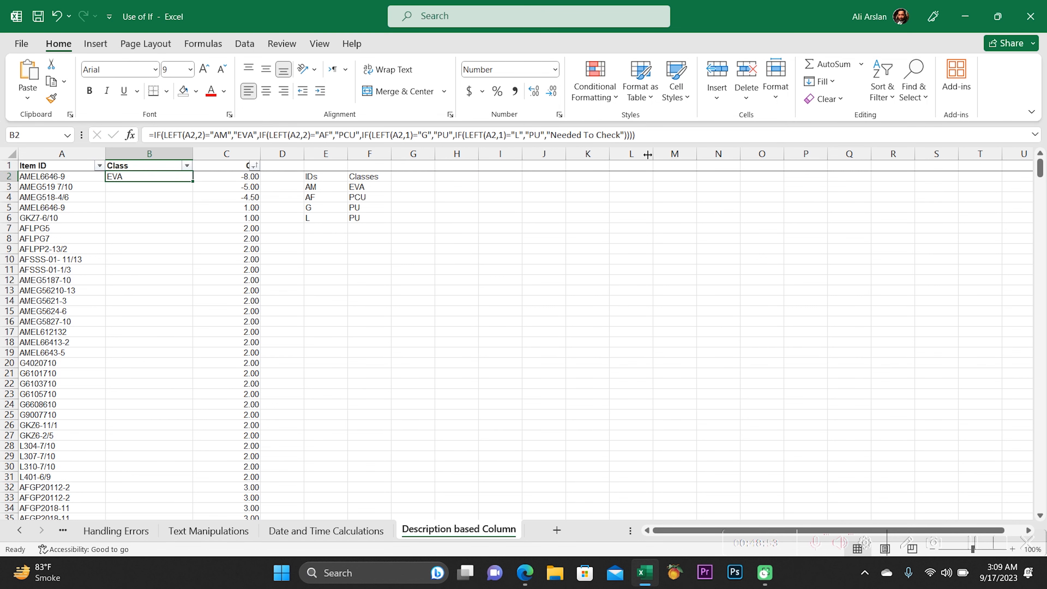
pyautogui.hotkey('shift', 'pagedown')
pyautogui.hotkey('shift', 'pagedown')
pyautogui.hotkey('shift', 'pagedown')
pyautogui.hotkey('shift', 'pagedown')
pyautogui.hotkey('shift', 'pagedown')
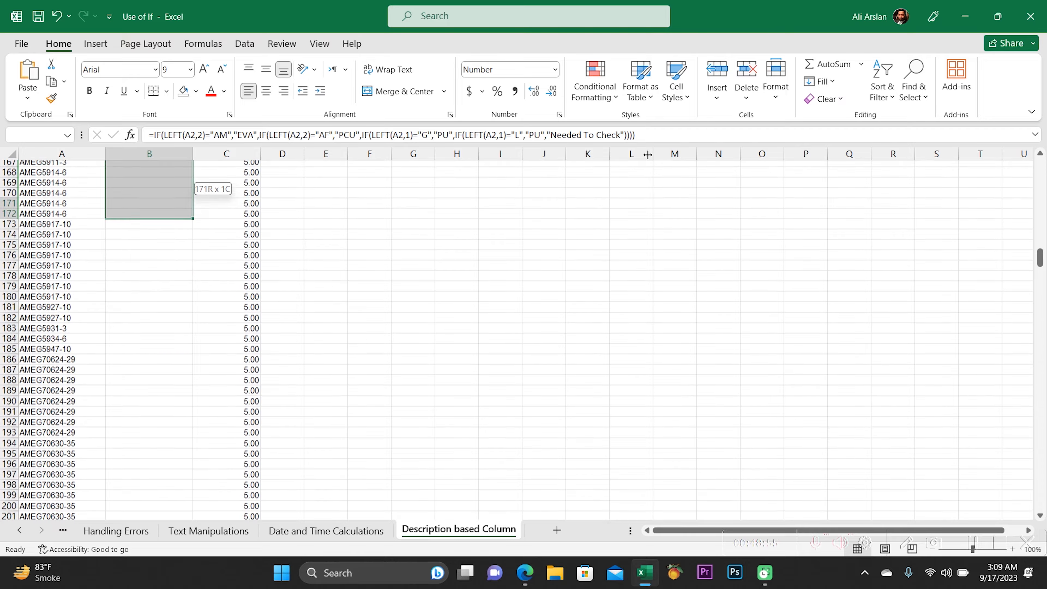
pyautogui.hotkey('shift', 'pagedown')
pyautogui.hotkey('shift', 'pagedown')
pyautogui.hotkey('shift', 'pagedown')
pyautogui.hotkey('shift', 'pagedown')
pyautogui.hotkey('shift', 'pagedown')
pyautogui.hotkey('shift', 'pagedown')
pyautogui.hotkey('shift', 'pagedown')
pyautogui.hotkey('shift', 'pagedown')
pyautogui.hotkey('shift', 'pagedown')
pyautogui.hotkey('shift', 'pagedown')
pyautogui.hotkey('shift', 'pagedown')
pyautogui.hotkey('shift', 'pagedown')
pyautogui.hotkey('shift', 'pageup')
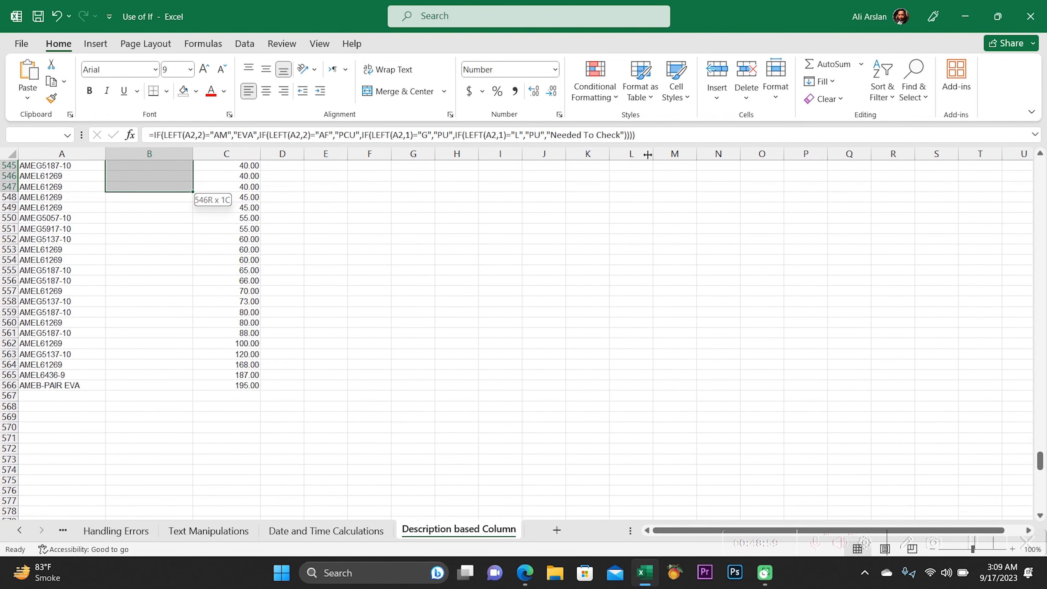
pyautogui.hotkey('shift', 'Down')
pyautogui.hotkey('shift', 'Down')
pyautogui.hotkey('shift', 'Down')
pyautogui.hotkey('shift', 'Down')
pyautogui.hotkey('shift', 'Down')
pyautogui.hotkey('shift', 'Down')
pyautogui.hotkey('shift', 'Down')
pyautogui.hotkey('shift', 'Down')
pyautogui.hotkey('shift', 'Down')
pyautogui.hotkey('shift', 'Down')
pyautogui.hotkey('shift', 'Down')
pyautogui.hotkey('shift', 'Down')
pyautogui.hotkey('shift', 'Down')
pyautogui.hotkey('shift', 'Down')
pyautogui.hotkey('shift', 'Down')
pyautogui.hotkey('shift', 'Down')
pyautogui.hotkey('shift', 'Down')
pyautogui.hotkey('shift', 'Down')
pyautogui.hotkey('shift', 'Down')
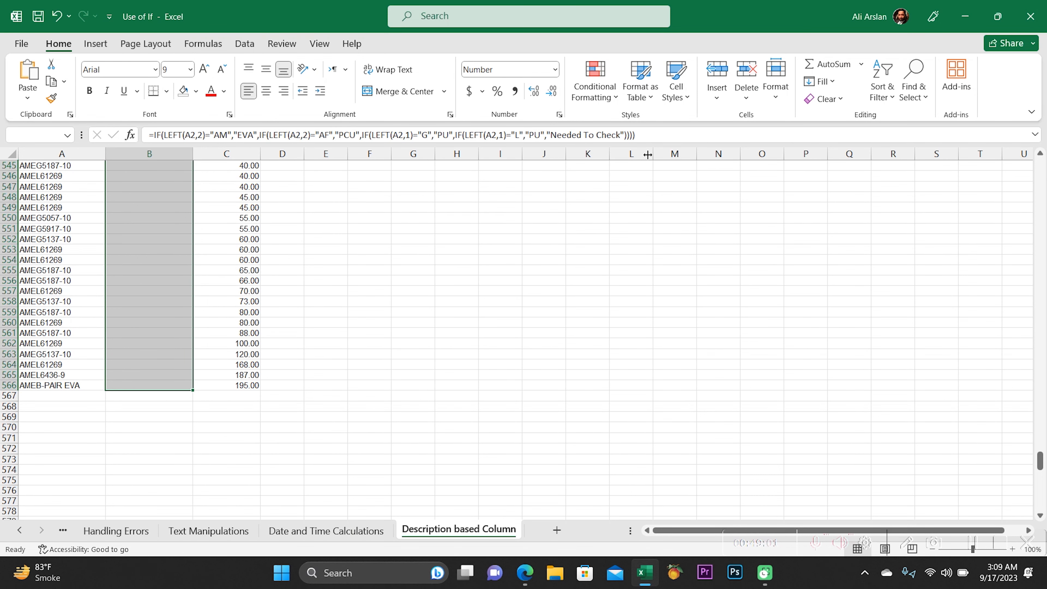
pyautogui.hotkey('ctrl', 'v')
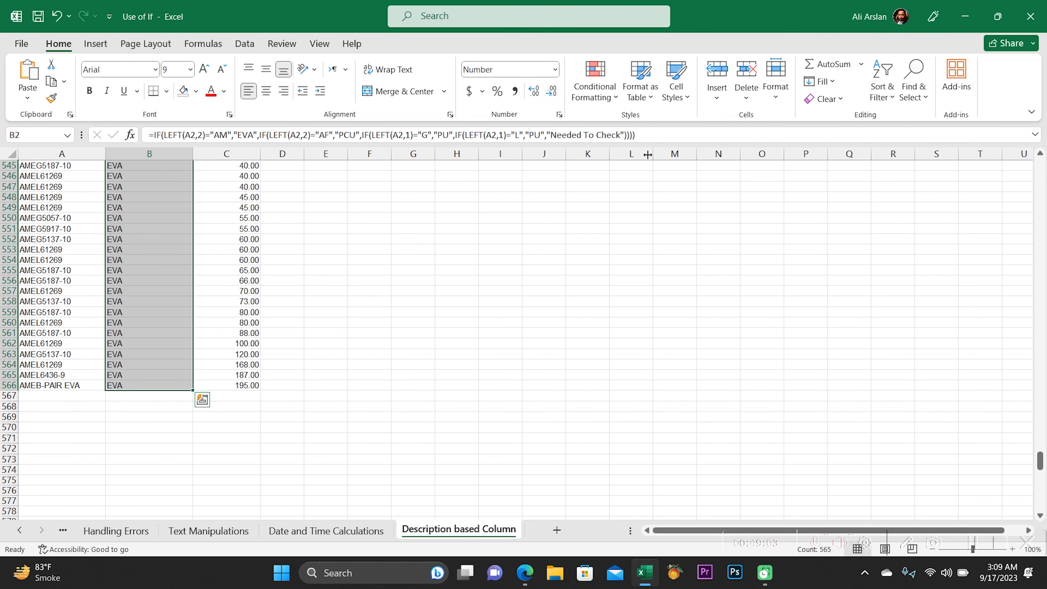
# Compare the first item IDs and their calculated classes with the prefix lookup table in columns E and F.
pyautogui.press('Up')
pyautogui.press('Down')
pyautogui.press('Up')
pyautogui.press('Down')
pyautogui.press('Left')
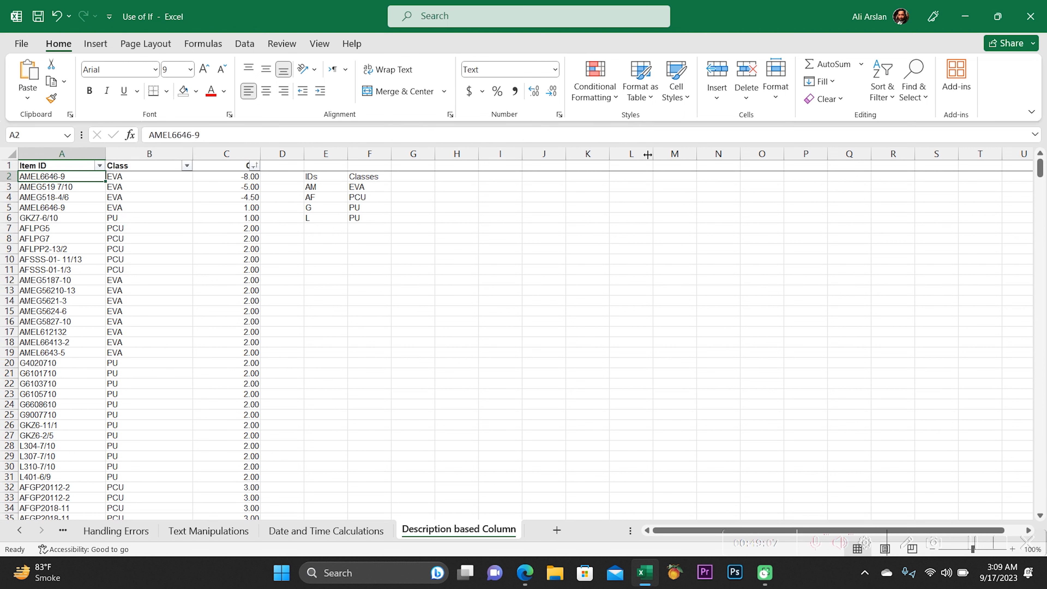
pyautogui.press('Right')
pyautogui.press('Right')
pyautogui.press('Right')
pyautogui.press('Right')
pyautogui.press('Down')
pyautogui.press('Right')
pyautogui.press('Left')
pyautogui.press('Left')
pyautogui.press('Left')
pyautogui.press('Left')
pyautogui.press('Down')
pyautogui.press('Down')
pyautogui.press('Down')
pyautogui.press('Left')
pyautogui.press('Right')
pyautogui.press('Right')
pyautogui.press('Right')
pyautogui.press('Right')
pyautogui.press('Up')
pyautogui.press('Right')
pyautogui.press('Left')
pyautogui.press('Left')
pyautogui.press('Left')
pyautogui.press('Left')
pyautogui.press('Left')
# Check the calculated classes in column B against the item ID prefixes farther down the list.
pyautogui.press('Down')
pyautogui.press('Down')
pyautogui.press('Down')
pyautogui.press('Down')
pyautogui.press('Down')
pyautogui.press('Down')
pyautogui.press('Down')
pyautogui.press('Down')
pyautogui.press('Down')
pyautogui.press('Down')
pyautogui.press('Down')
pyautogui.press('Down')
pyautogui.press('Down')
pyautogui.press('Down')
pyautogui.press('Down')
pyautogui.press('Down')
pyautogui.press('Down')
pyautogui.press('Down')
pyautogui.press('Down')
pyautogui.press('Down')
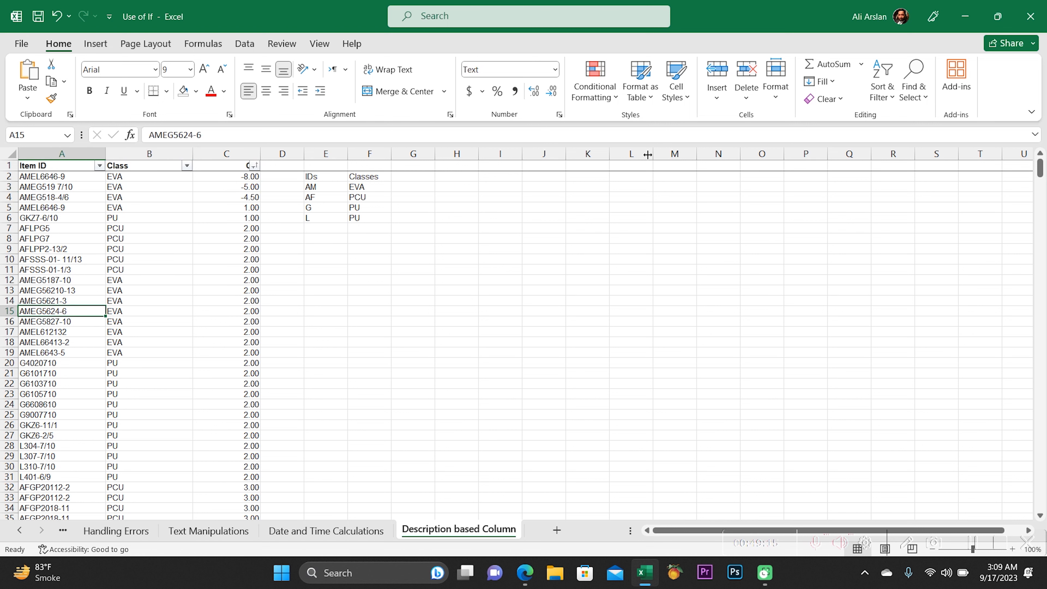
pyautogui.press('Right')
pyautogui.press('Up')
pyautogui.press('Up')
pyautogui.press('Up')
pyautogui.press('Up')
pyautogui.press('Up')
pyautogui.press('Up')
pyautogui.press('Up')
pyautogui.press('Up')
pyautogui.press('Up')
pyautogui.press('Up')
pyautogui.press('Up')
pyautogui.press('Up')
pyautogui.press('Up')
pyautogui.press('Up')
pyautogui.press('Up')
pyautogui.press('Up')
pyautogui.press('Up')
pyautogui.press('Up')
pyautogui.press('Up')
pyautogui.press('Up')
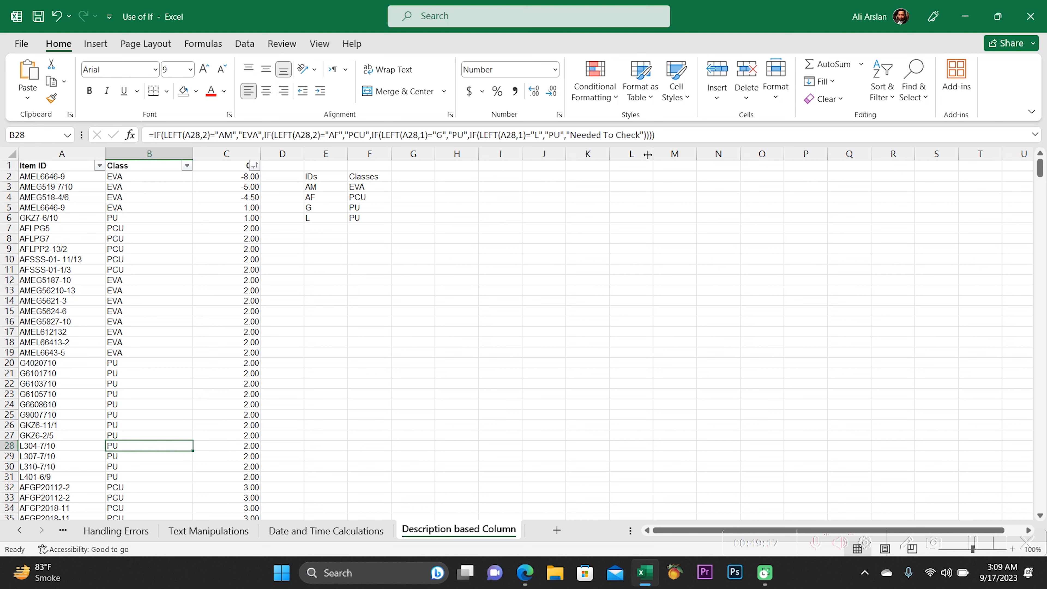
# Compare the ID prefixes and classes in the lookup table in columns E and F with the calculated Class column.
pyautogui.press('Right')
pyautogui.press('Right')
pyautogui.press('Right')
pyautogui.press('Up')
pyautogui.press('Up')
pyautogui.press('Right')
pyautogui.press('Left')
pyautogui.press('Up')
pyautogui.press('Up')
pyautogui.press('Right')
pyautogui.press('Left')
pyautogui.press('Down')
pyautogui.press('Left')
pyautogui.press('Left')
pyautogui.press('Left')
# Check the calculated classes against the item ID prefixes from row 33 down to row 509.
pyautogui.press('Down')
pyautogui.press('Down')
pyautogui.press('Down')
pyautogui.press('Down')
pyautogui.press('Down')
pyautogui.press('Down')
pyautogui.press('Down')
pyautogui.press('Down')
pyautogui.press('Down')
pyautogui.press('Down')
pyautogui.press('Down')
pyautogui.press('Down')
pyautogui.press('Down')
pyautogui.press('Down')
pyautogui.press('Down')
pyautogui.press('Down')
pyautogui.press('Down')
pyautogui.press('Down')
pyautogui.press('Down')
pyautogui.press('Down')
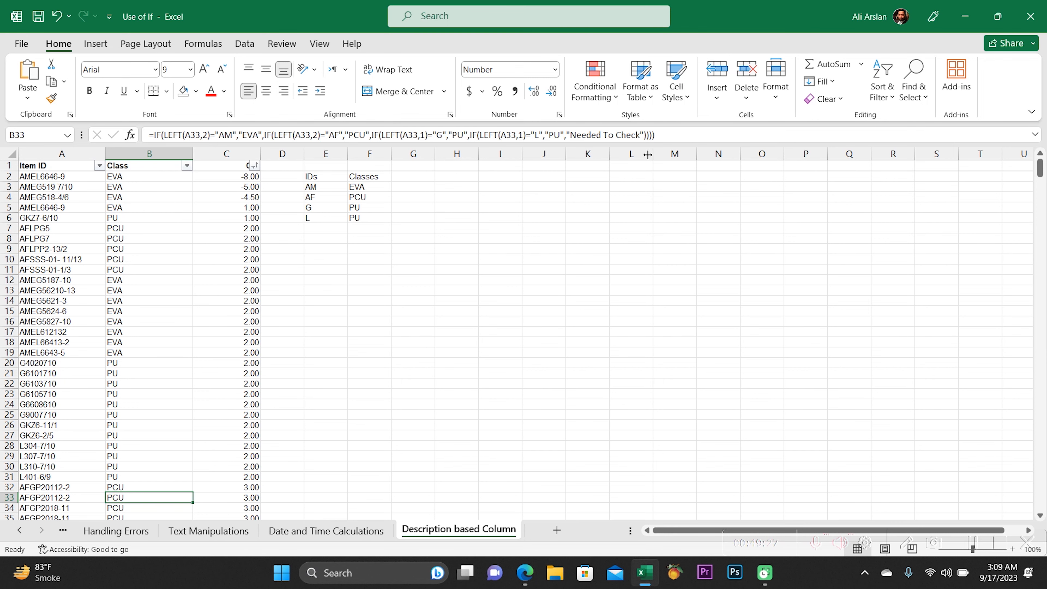
pyautogui.press('Down')
pyautogui.press('Down')
pyautogui.press('Down')
pyautogui.press('Down')
pyautogui.press('Down')
pyautogui.press('Down')
pyautogui.press('Down')
pyautogui.press('Down')
pyautogui.press('Down')
pyautogui.press('Down')
pyautogui.press('Down')
pyautogui.press('Down')
pyautogui.press('Down')
pyautogui.press('Down')
pyautogui.press('Down')
pyautogui.press('Down')
pyautogui.press('Down')
pyautogui.press('Down')
pyautogui.press('Down')
pyautogui.press('Down')
pyautogui.press('Down')
pyautogui.press('Down')
pyautogui.press('Down')
pyautogui.press('Down')
pyautogui.press('Down')
pyautogui.press('Down')
pyautogui.press('Down')
pyautogui.press('Down')
pyautogui.press('Down')
pyautogui.press('Down')
pyautogui.press('Down')
pyautogui.press('Down')
pyautogui.press('Down')
pyautogui.press('Down')
pyautogui.press('Down')
pyautogui.press('Down')
pyautogui.press('Down')
pyautogui.press('Down')
pyautogui.press('Down')
pyautogui.press('Down')
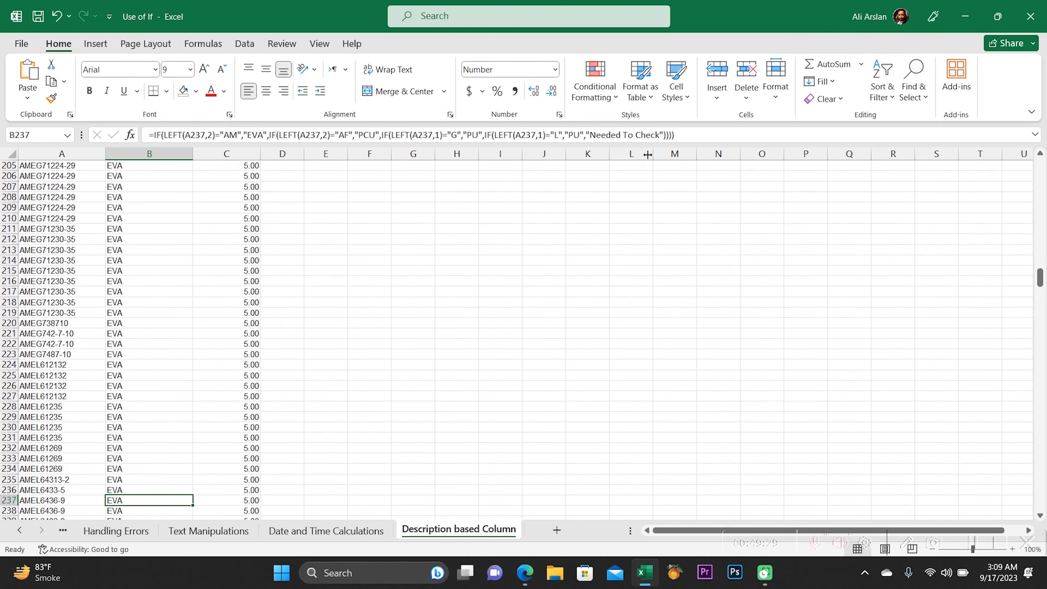
pyautogui.press('Down')
pyautogui.press('Down')
pyautogui.press('Down')
pyautogui.press('Down')
pyautogui.press('Down')
pyautogui.press('Down')
pyautogui.press('Down')
pyautogui.press('Down')
pyautogui.press('Down')
pyautogui.press('Down')
pyautogui.press('Down')
pyautogui.press('Down')
pyautogui.press('Down')
pyautogui.press('Down')
pyautogui.press('Down')
pyautogui.press('Down')
pyautogui.press('Down')
pyautogui.press('Down')
pyautogui.press('Down')
pyautogui.press('Down')
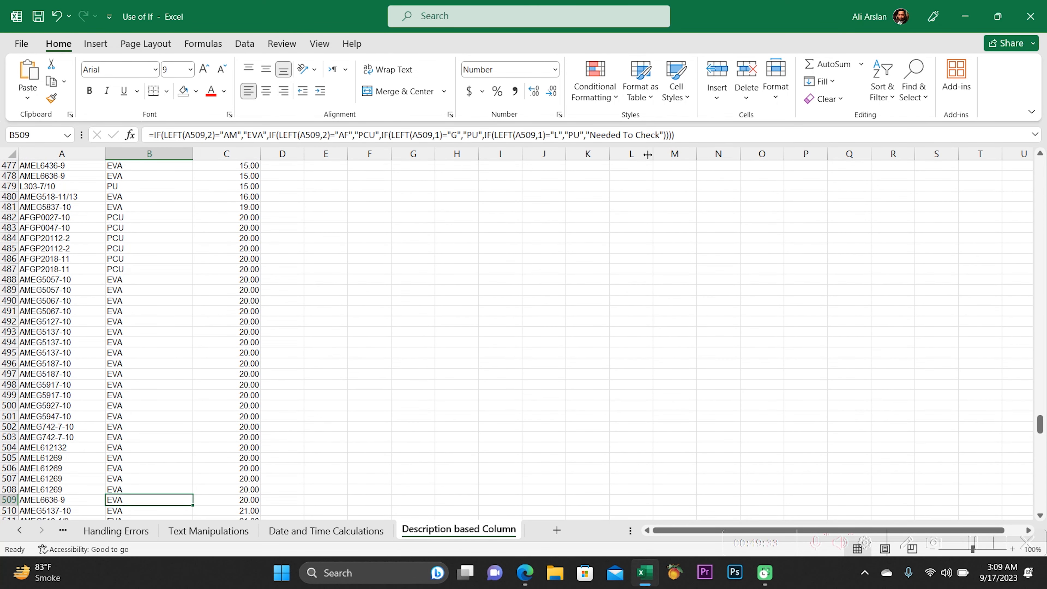
# Clear the item ID in A509 to test the class formula's fallback value, and undo the deletion.
pyautogui.press('Left')
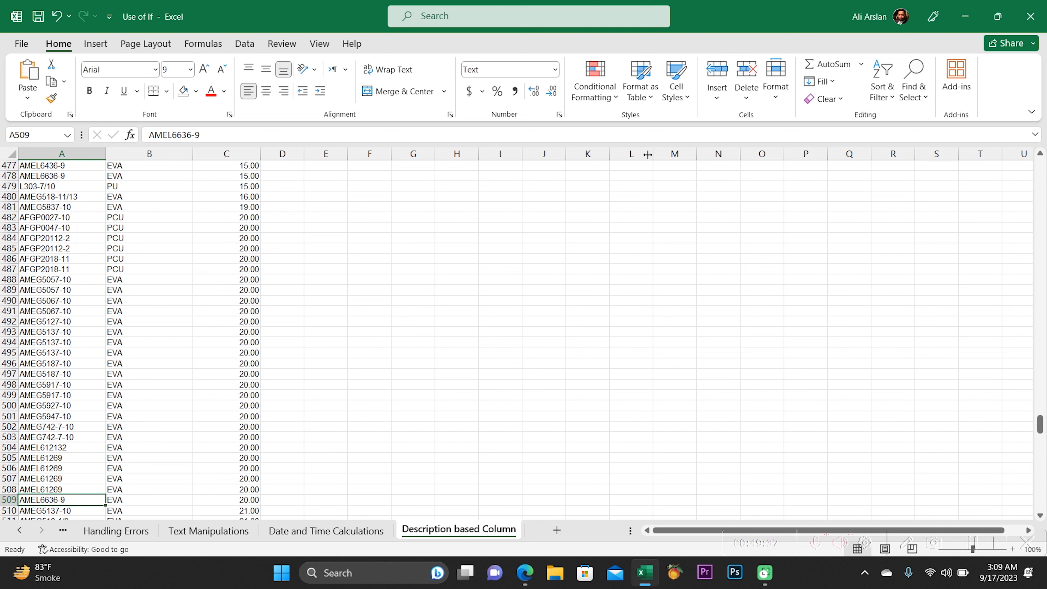
pyautogui.press('BackSpace')
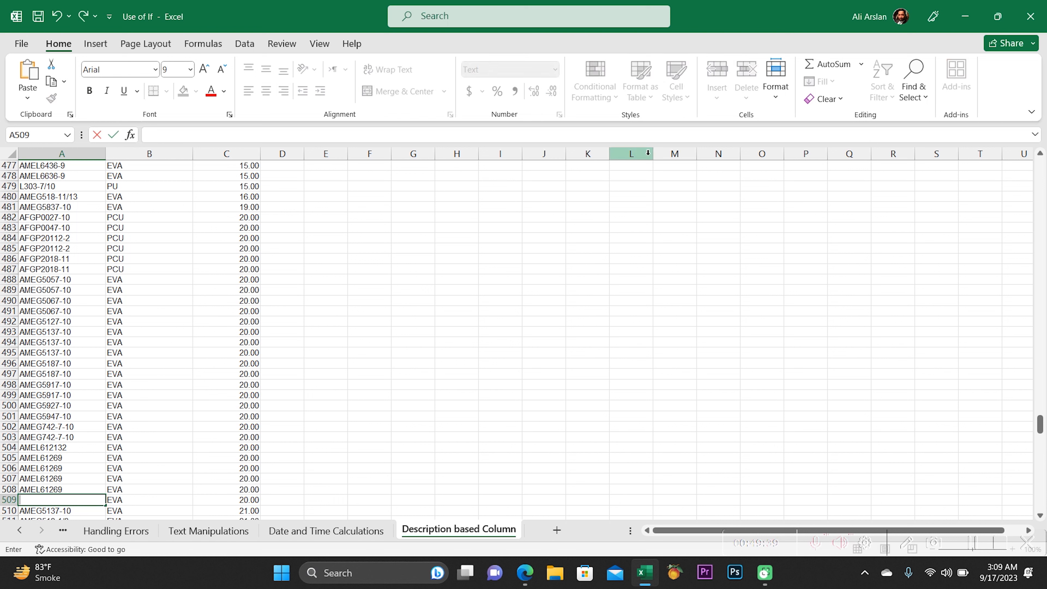
pyautogui.press('Return')
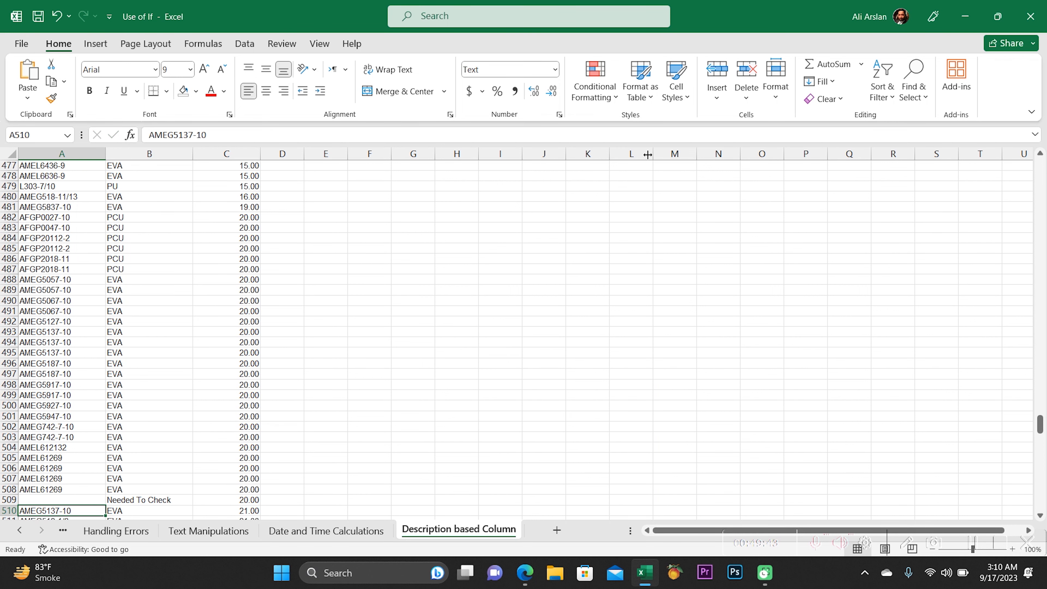
pyautogui.hotkey('ctrl', 'z')
# Sort the item list by the Class column from A to Z.
pyautogui.press('Right')
pyautogui.press('Up')
pyautogui.hotkey('ctrl', 'Up')
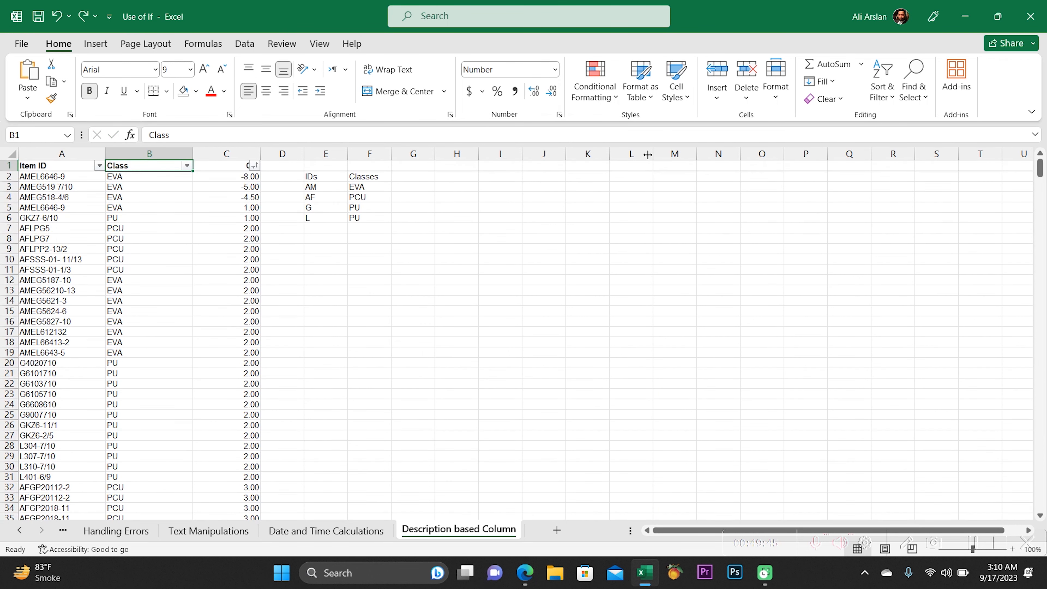
pyautogui.press('Right')
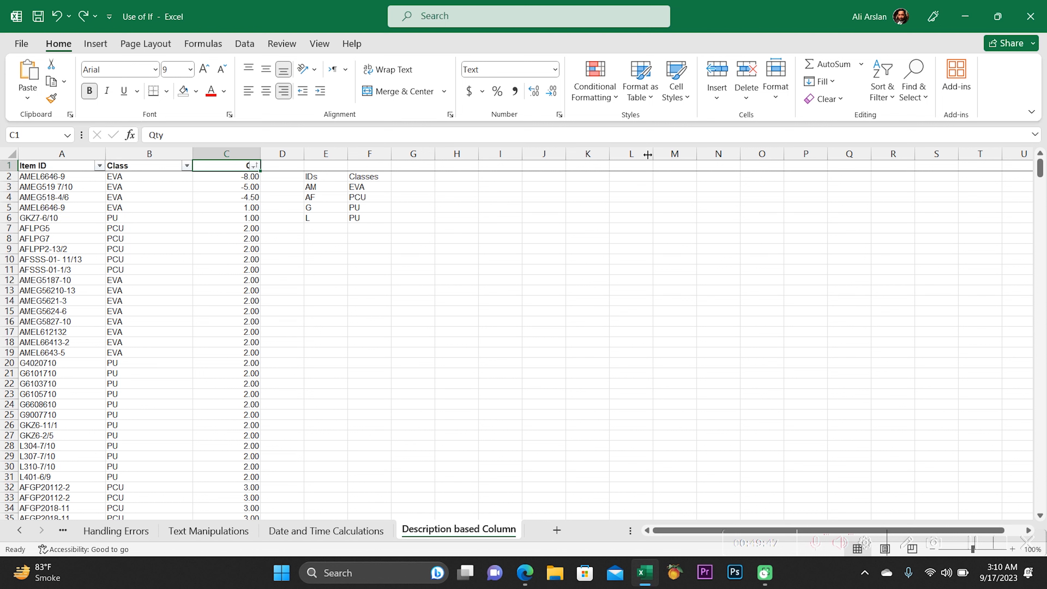
pyautogui.press('Left')
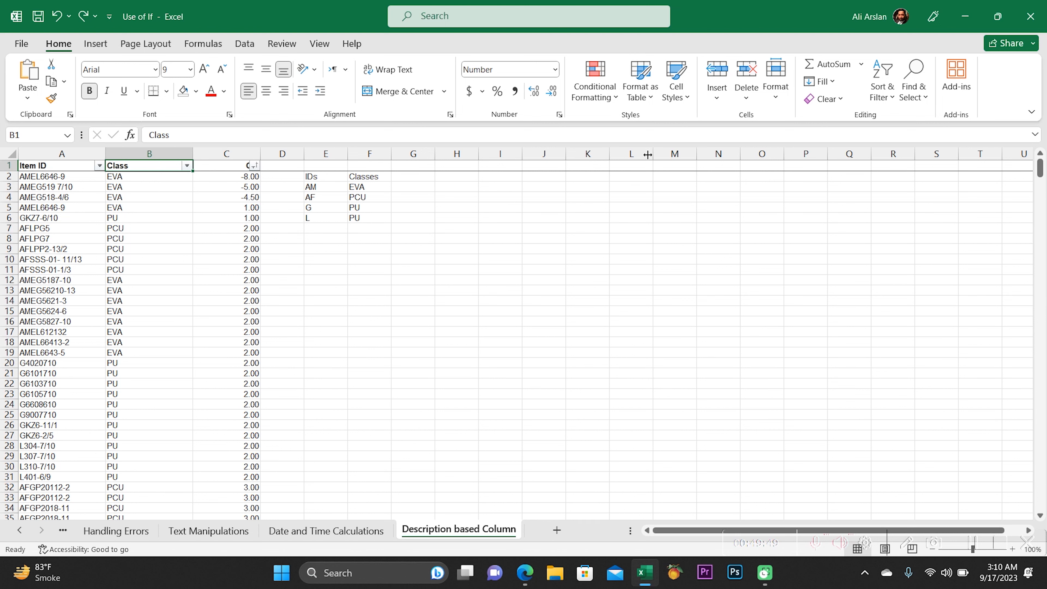
pyautogui.hotkey('alt', 'Down')
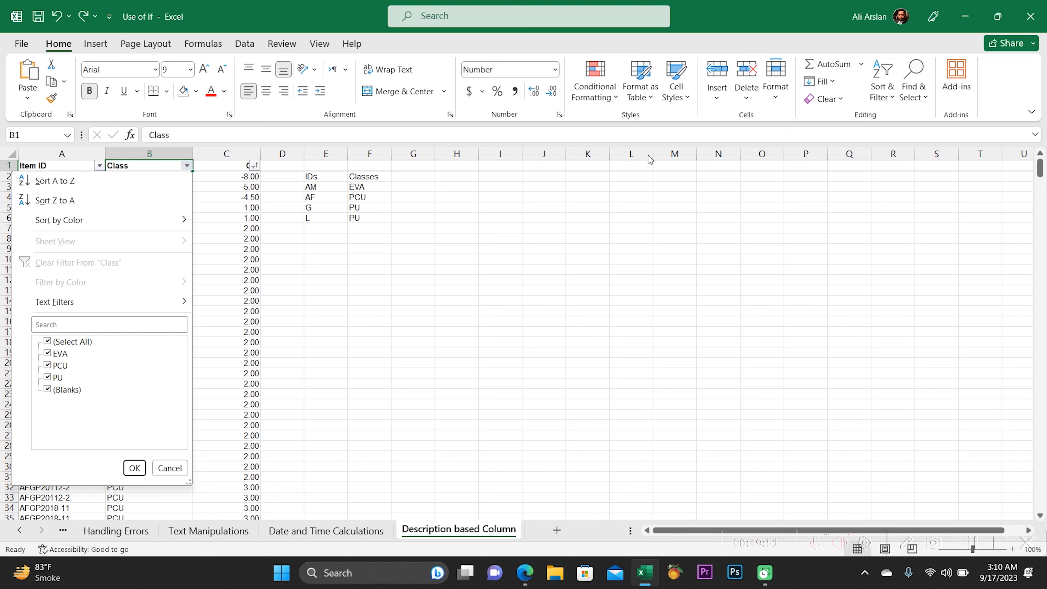
pyautogui.press('Down')
pyautogui.press('Return')
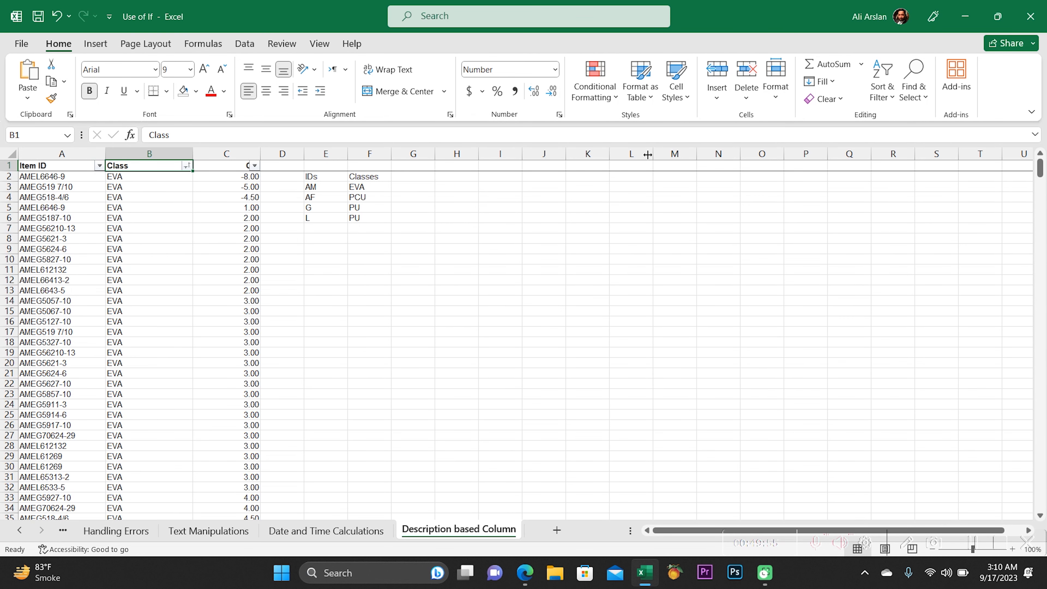
# Add subtotals to columns A to C that sum Qty at each change in Class, and dismiss the data import tip.
pyautogui.press('Right')
pyautogui.hotkey('ctrl', 'space')
pyautogui.hotkey('shift', 'Left')
pyautogui.hotkey('shift', 'Left')
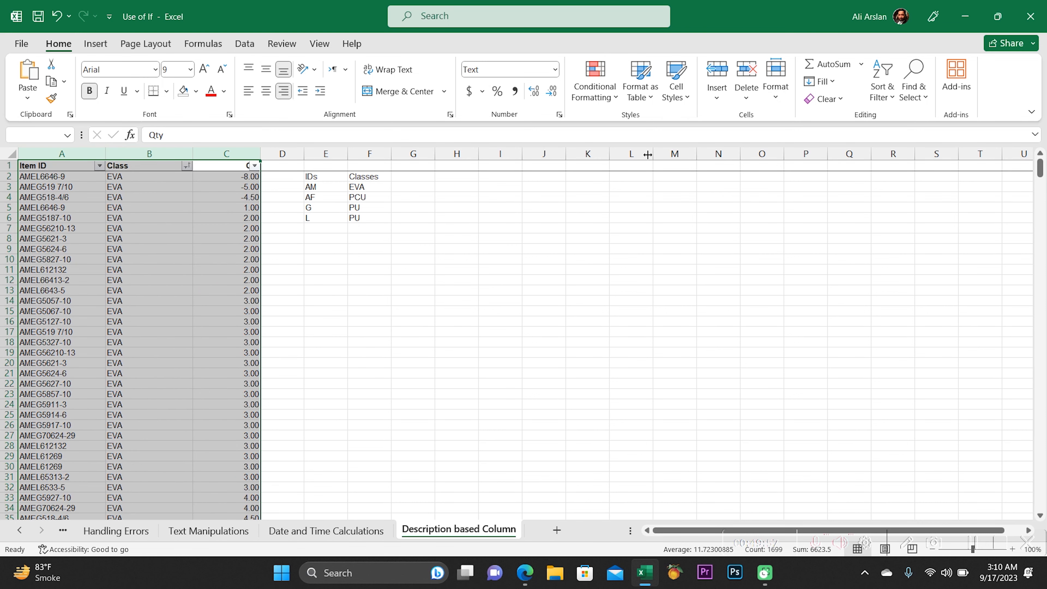
pyautogui.hotkey('alt', 'a')
pyautogui.press('b')
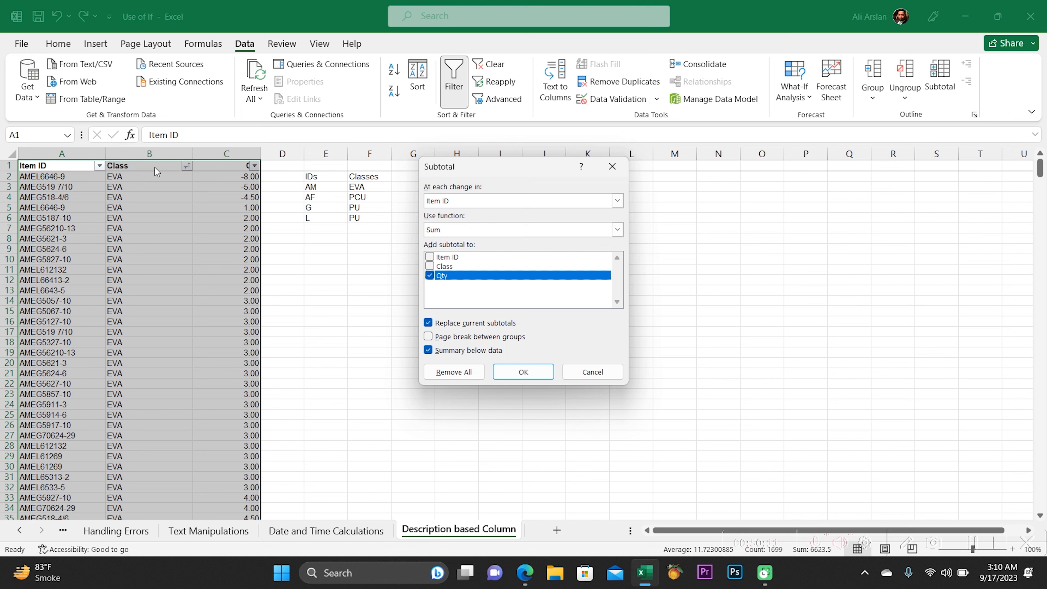
pyautogui.click(448, 200)
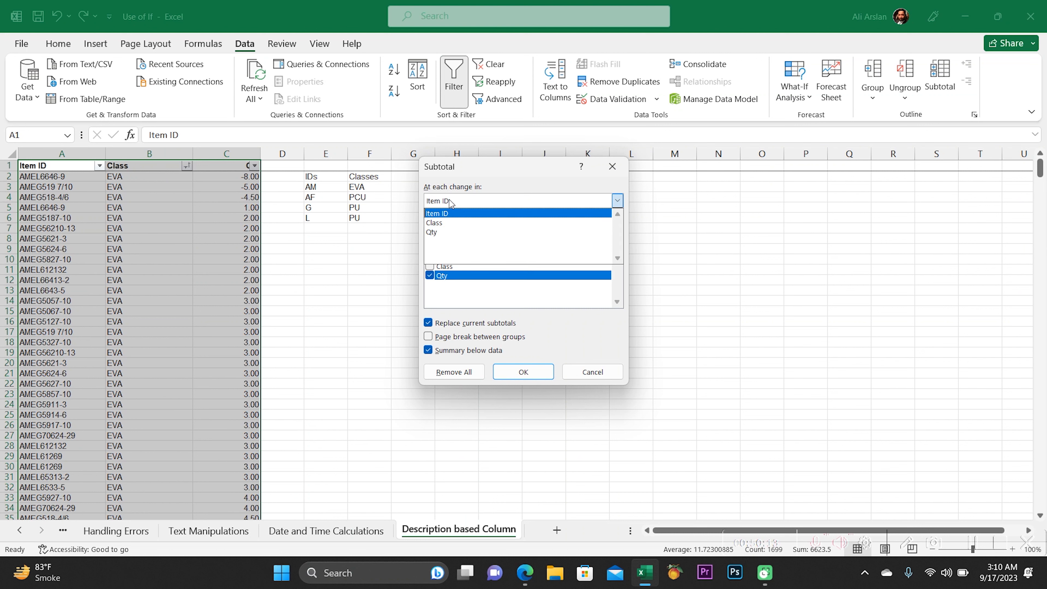
pyautogui.click(449, 225)
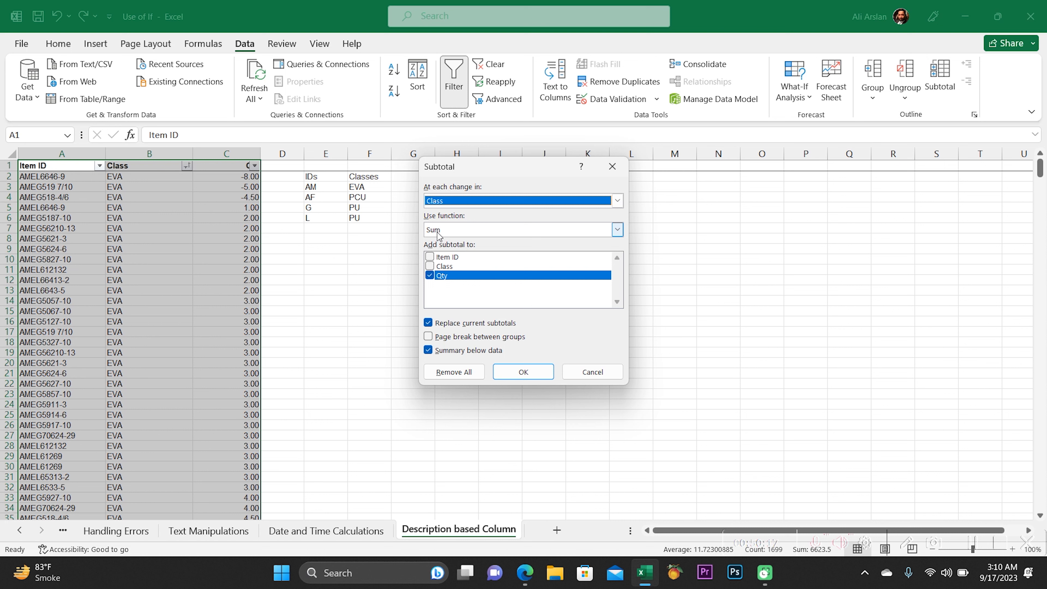
pyautogui.click(454, 232)
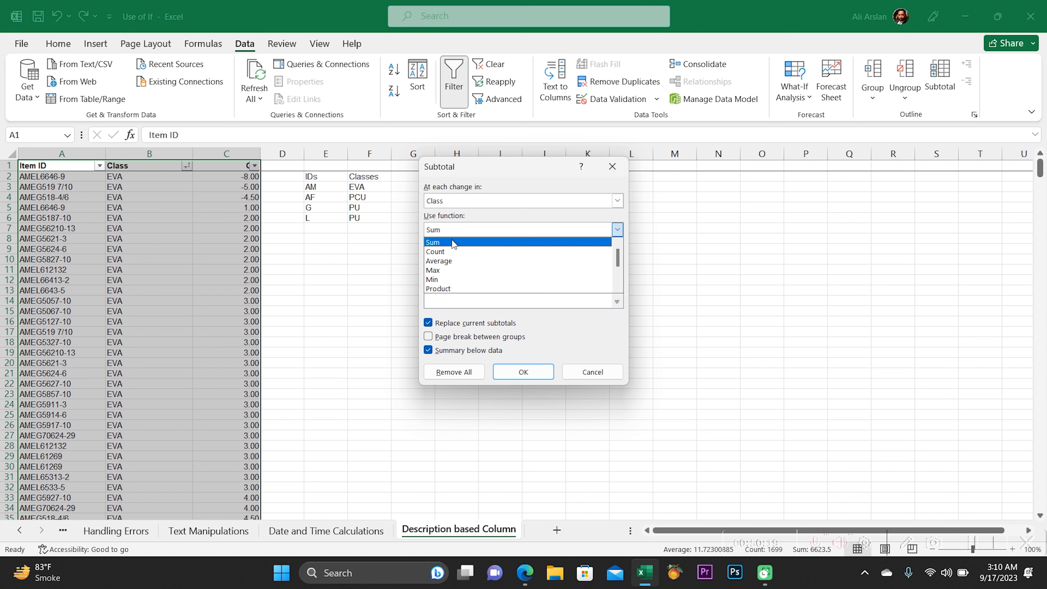
pyautogui.click(450, 243)
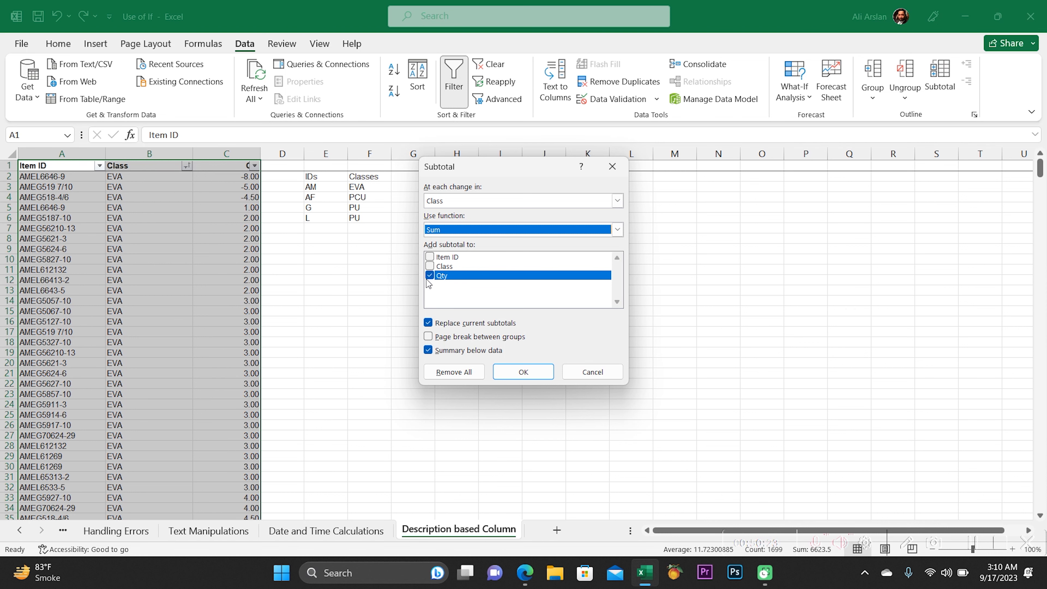
pyautogui.click(524, 371)
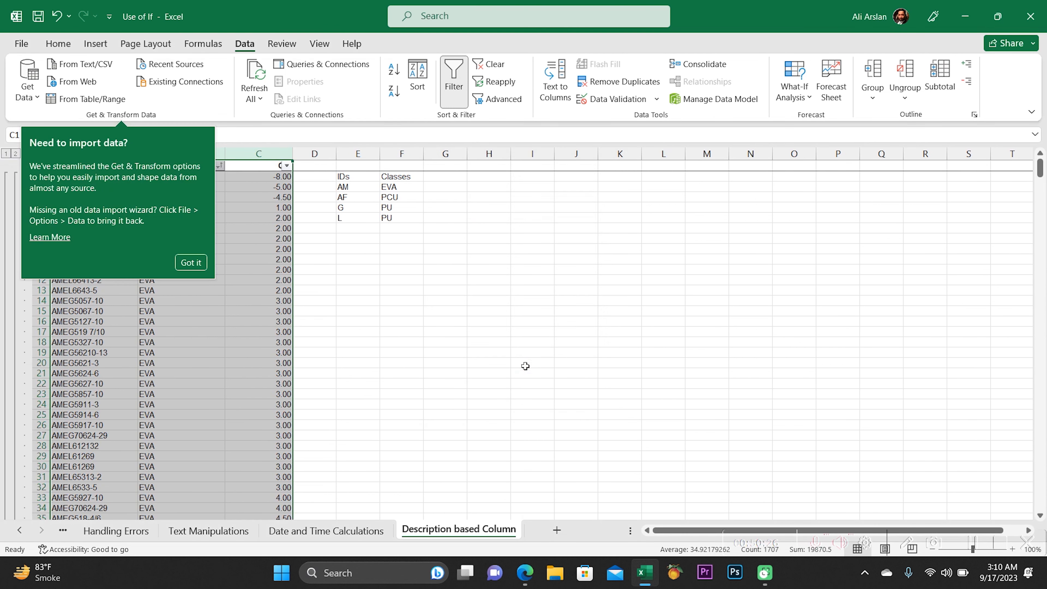
pyautogui.click(186, 263)
# Examine the subtotaled item list down to the EVA Total row between the EVA and PCU items.
pyautogui.click(116, 216)
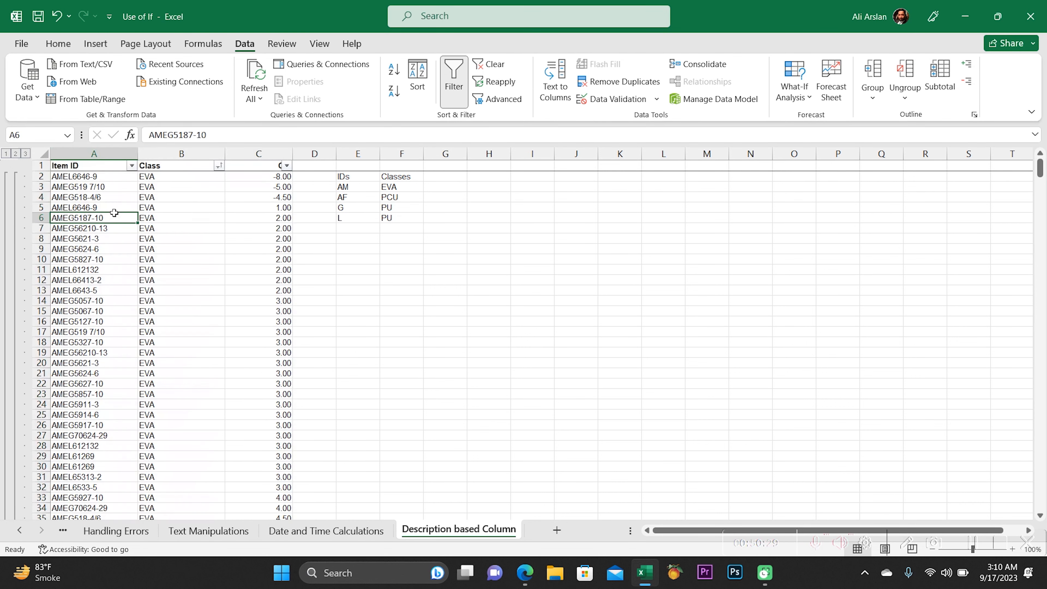
pyautogui.press('Right')
pyautogui.press('Left')
pyautogui.press('pagedown')
pyautogui.press('pagedown')
pyautogui.press('pagedown')
pyautogui.press('pagedown')
pyautogui.press('pagedown')
pyautogui.press('pagedown')
pyautogui.press('pagedown')
pyautogui.press('pagedown')
pyautogui.press('pagedown')
pyautogui.press('pagedown')
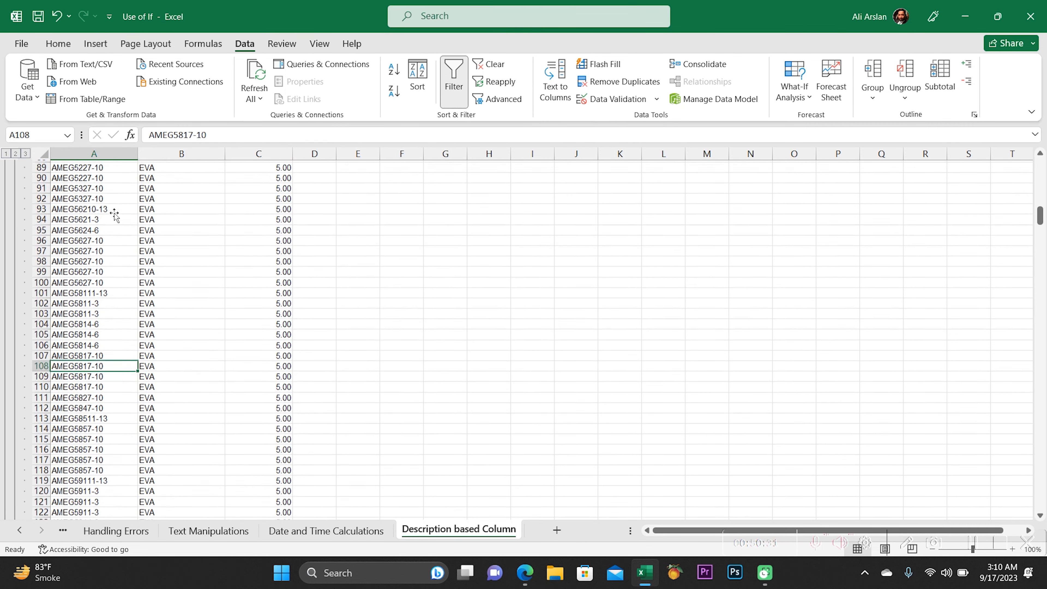
pyautogui.press('pagedown')
pyautogui.press('pagedown')
pyautogui.press('pagedown')
pyautogui.press('pagedown')
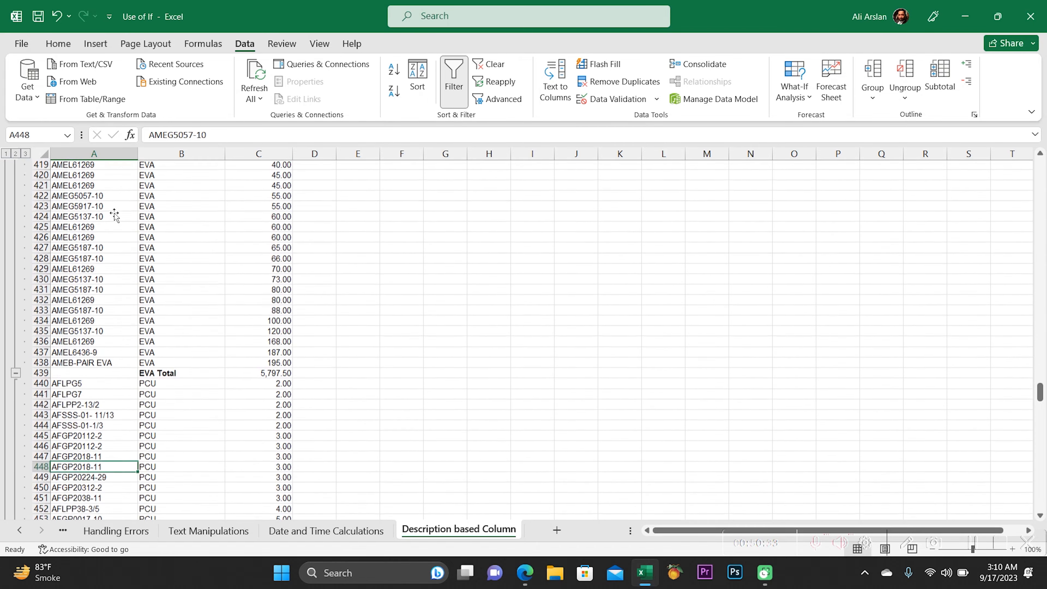
pyautogui.press('pageup')
pyautogui.press('pageup')
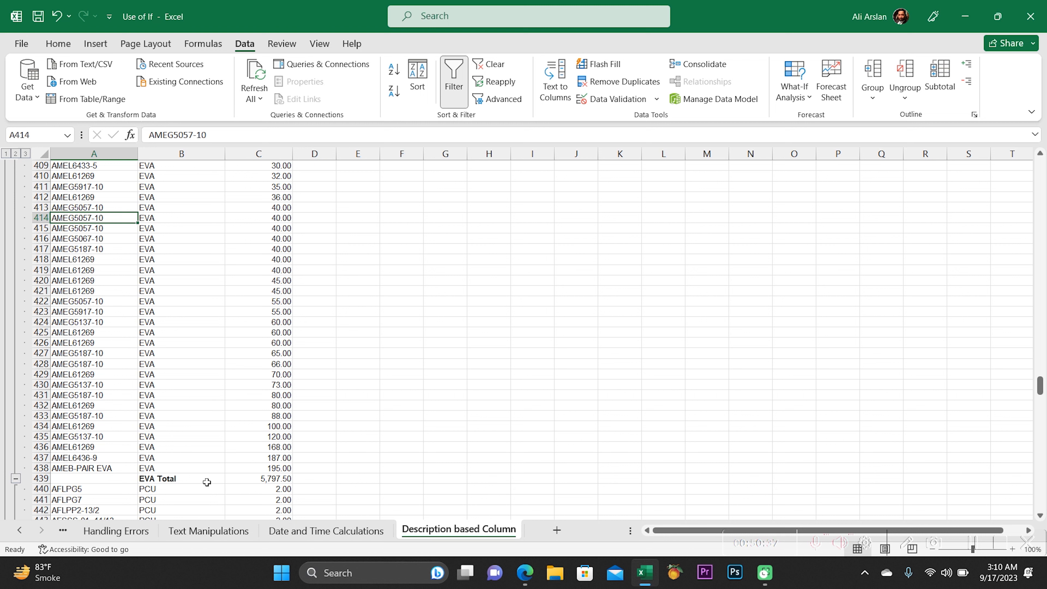
# Collapse the outline to level 2 and review the Qty total of each class.
pyautogui.click(16, 154)
pyautogui.click(162, 176)
pyautogui.press('Up')
pyautogui.press('Down')
pyautogui.press('Down')
pyautogui.press('Down')
pyautogui.press('Right')
pyautogui.press('Up')
pyautogui.press('Up')
pyautogui.press('Up')
pyautogui.press('Left')
pyautogui.press('Down')
pyautogui.press('Down')
pyautogui.press('Down')
# Delete the empty rows 571 to 655 between the PU Total and Grand Total rows.
pyautogui.hotkey('ctrl', 'Down')
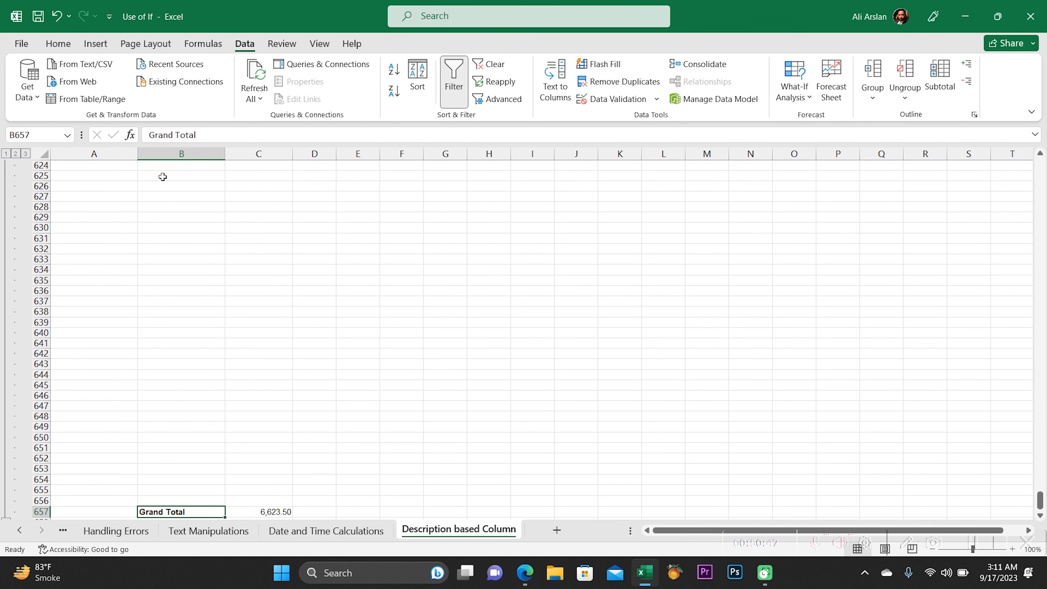
pyautogui.hotkey('ctrl', 'Up')
pyautogui.press('Down')
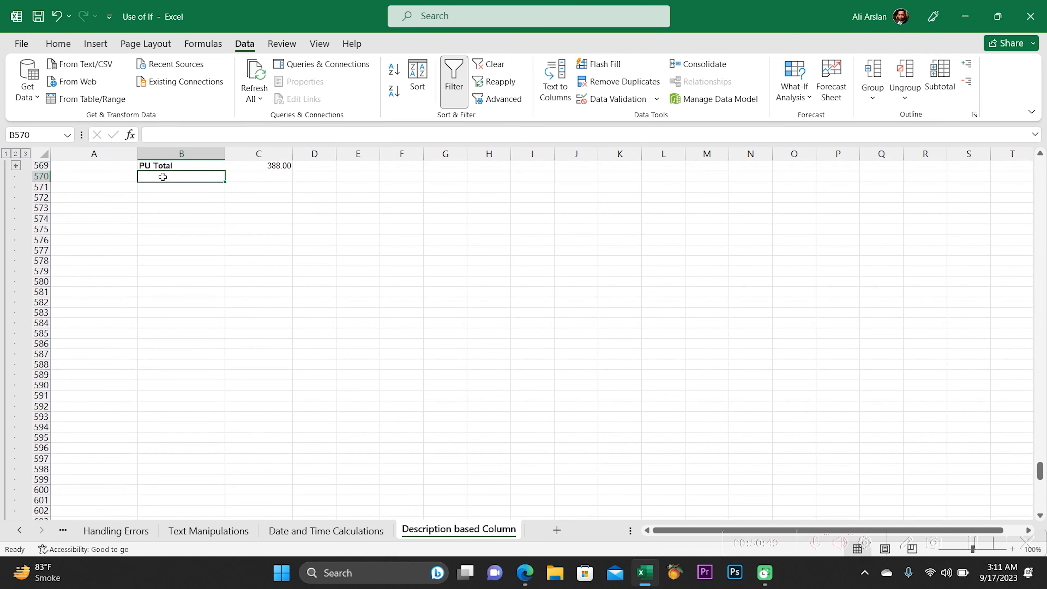
pyautogui.press('Down')
pyautogui.press('Up')
pyautogui.press('Up')
pyautogui.press('Down')
pyautogui.press('Down')
pyautogui.hotkey('shift', 'Down')
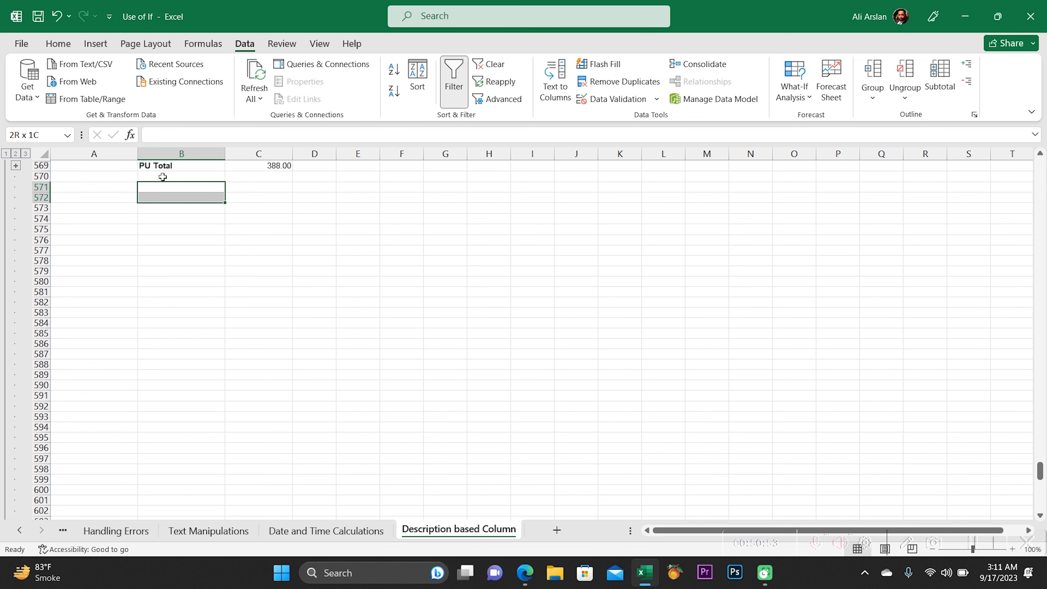
pyautogui.hotkey('shift', 'Down')
pyautogui.hotkey('shift', 'Down')
pyautogui.hotkey('shift', 'Down')
pyautogui.hotkey('shift', 'Down')
pyautogui.hotkey('shift', 'Down')
pyautogui.hotkey('shift', 'Down')
pyautogui.hotkey('shift', 'Down')
pyautogui.hotkey('shift', 'Down')
pyautogui.hotkey('shift', 'Down')
pyautogui.hotkey('shift', 'Down')
pyautogui.hotkey('shift', 'Down')
pyautogui.hotkey('shift', 'Down')
pyautogui.hotkey('shift', 'Down')
pyautogui.hotkey('shift', 'Down')
pyautogui.hotkey('shift', 'Down')
pyautogui.hotkey('shift', 'Down')
pyautogui.hotkey('shift', 'Down')
pyautogui.hotkey('shift', 'Down')
pyautogui.hotkey('shift', 'Down')
pyautogui.hotkey('shift', 'Down')
pyautogui.hotkey('shift', 'Down')
pyautogui.hotkey('shift', 'Down')
pyautogui.hotkey('shift', 'Down')
pyautogui.hotkey('shift', 'Down')
pyautogui.hotkey('shift', 'Down')
pyautogui.hotkey('shift', 'Down')
pyautogui.hotkey('shift', 'Down')
pyautogui.hotkey('shift', 'Down')
pyautogui.hotkey('shift', 'Down')
pyautogui.hotkey('shift', 'Down')
pyautogui.hotkey('shift', 'Down')
pyautogui.hotkey('shift', 'Down')
pyautogui.hotkey('shift', 'Down')
pyautogui.hotkey('shift', 'Down')
pyautogui.hotkey('shift', 'Down')
pyautogui.hotkey('shift', 'Down')
pyautogui.hotkey('shift', 'Down')
pyautogui.hotkey('shift', 'Down')
pyautogui.hotkey('shift', 'Down')
pyautogui.hotkey('shift', 'Down')
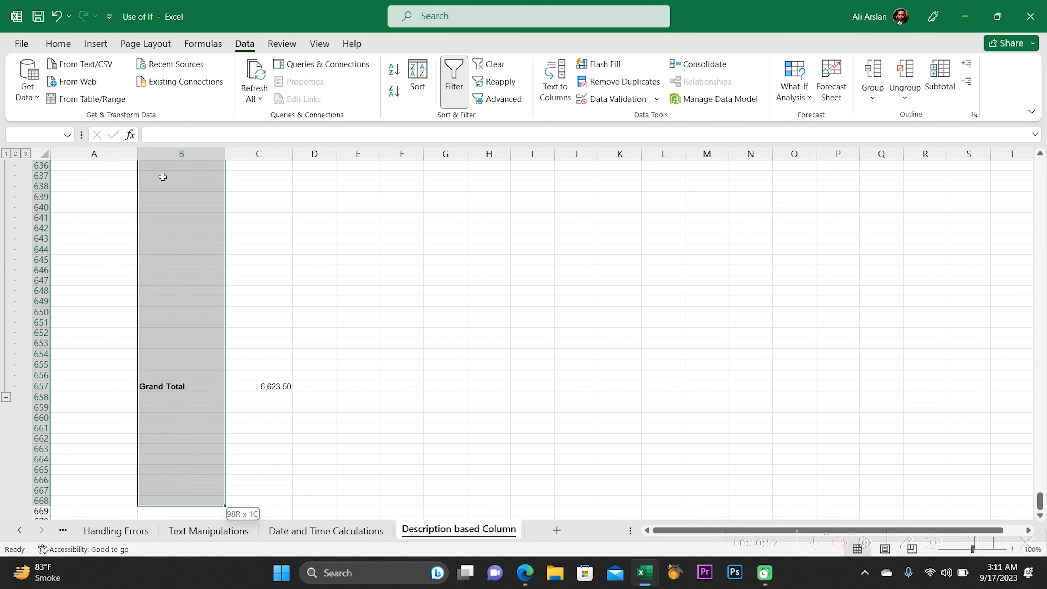
pyautogui.hotkey('shift', 'Up')
pyautogui.hotkey('shift', 'Up')
pyautogui.hotkey('shift', 'Up')
pyautogui.hotkey('shift', 'Up')
pyautogui.hotkey('shift', 'Up')
pyautogui.hotkey('shift', 'Up')
pyautogui.hotkey('shift', 'Up')
pyautogui.hotkey('shift', 'Up')
pyautogui.hotkey('shift', 'Up')
pyautogui.hotkey('shift', 'Up')
pyautogui.hotkey('shift', 'Up')
pyautogui.hotkey('shift', 'Up')
pyautogui.hotkey('shift', 'Up')
pyautogui.hotkey('shift', 'space')
pyautogui.hotkey('ctrl', '-')
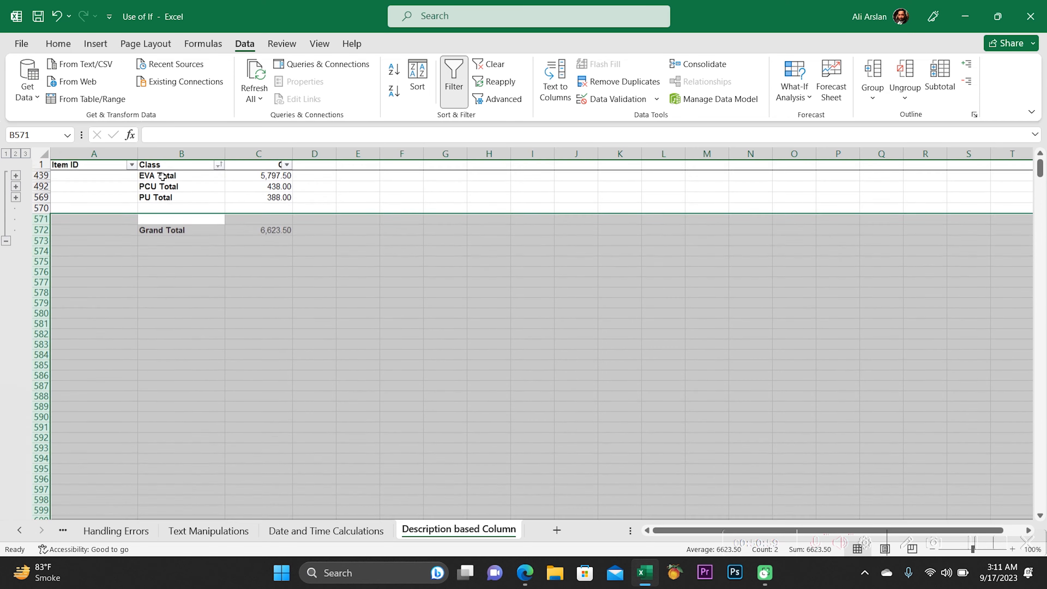
# Review the Qty subtotal of each class and the Grand Total, checking their SUBTOTAL formulas.
pyautogui.press('pagedown')
pyautogui.press('pagedown')
pyautogui.press('pagedown')
pyautogui.press('pageup')
pyautogui.press('pageup')
pyautogui.press('pageup')
pyautogui.press('Up')
pyautogui.hotkey('ctrl', 'Up')
pyautogui.press('Right')
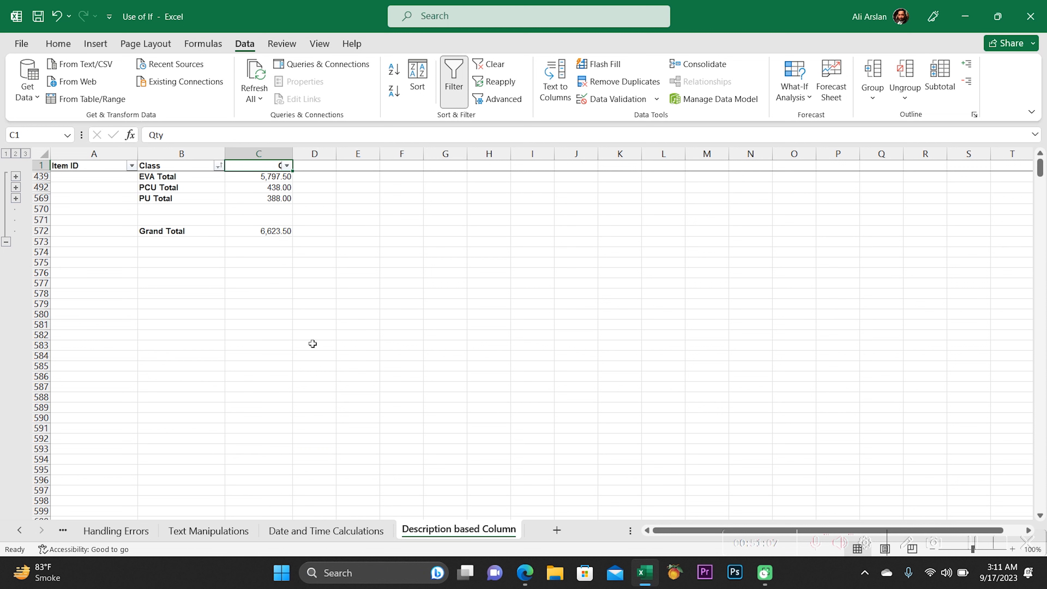
pyautogui.press('Down')
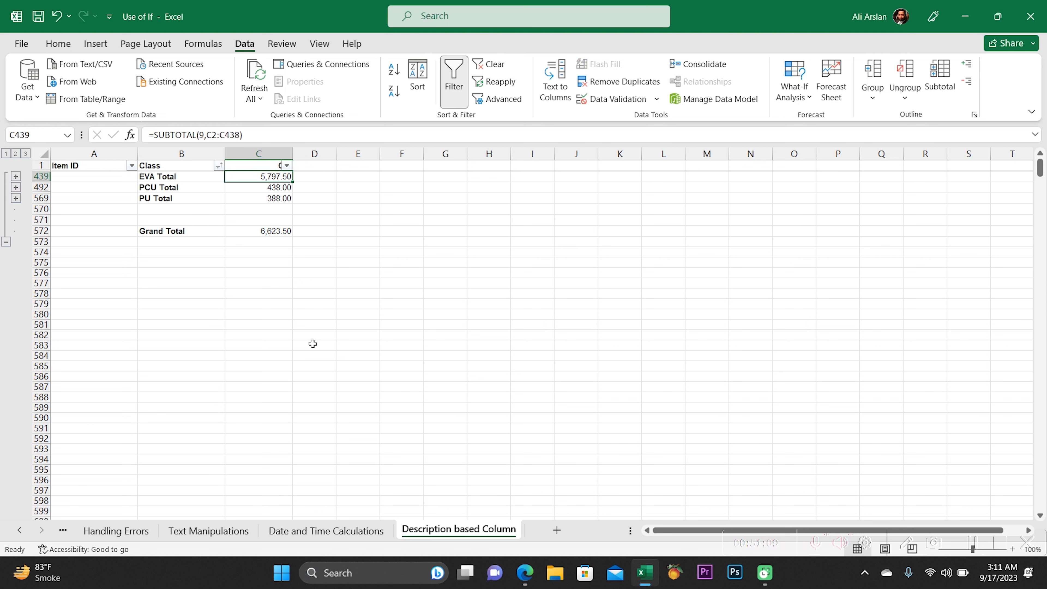
pyautogui.press('Down')
pyautogui.press('Down')
pyautogui.press('Down')
pyautogui.press('Down')
pyautogui.press('Down')
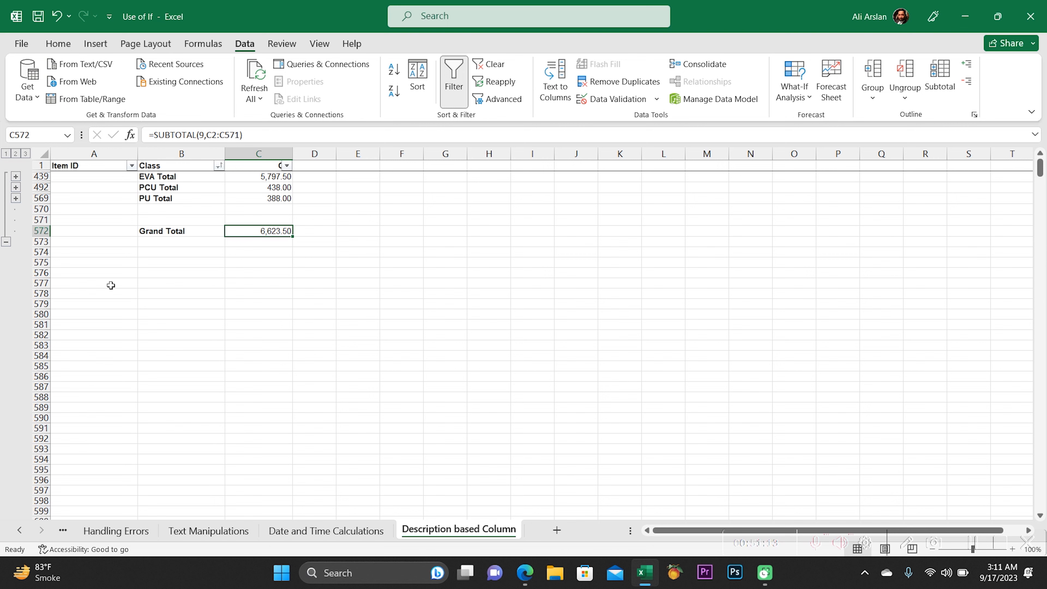
# Expand the outline to level 3 to show all item rows, and select cell C11 in the Qty column.
pyautogui.click(25, 154)
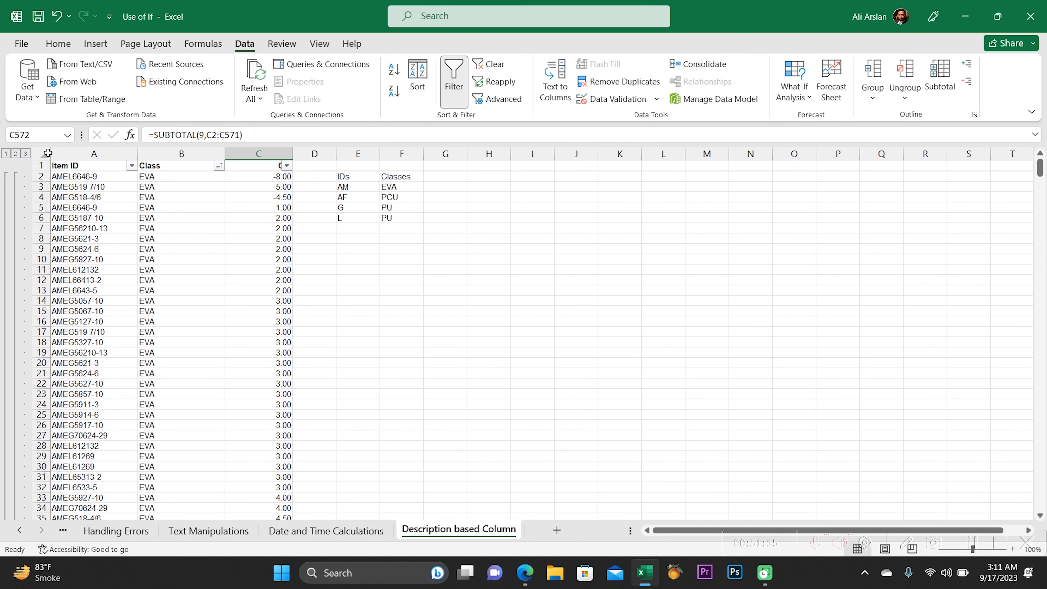
pyautogui.scroll(3, 202, 266)
pyautogui.scroll(-4, 202, 266)
pyautogui.scroll(5, 202, 266)
pyautogui.click(267, 271)
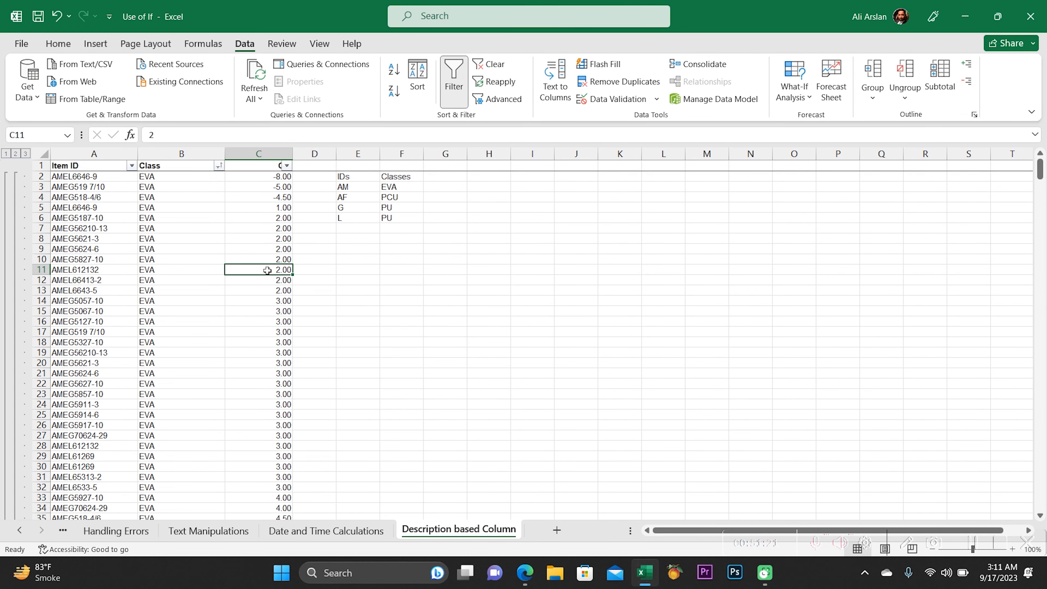